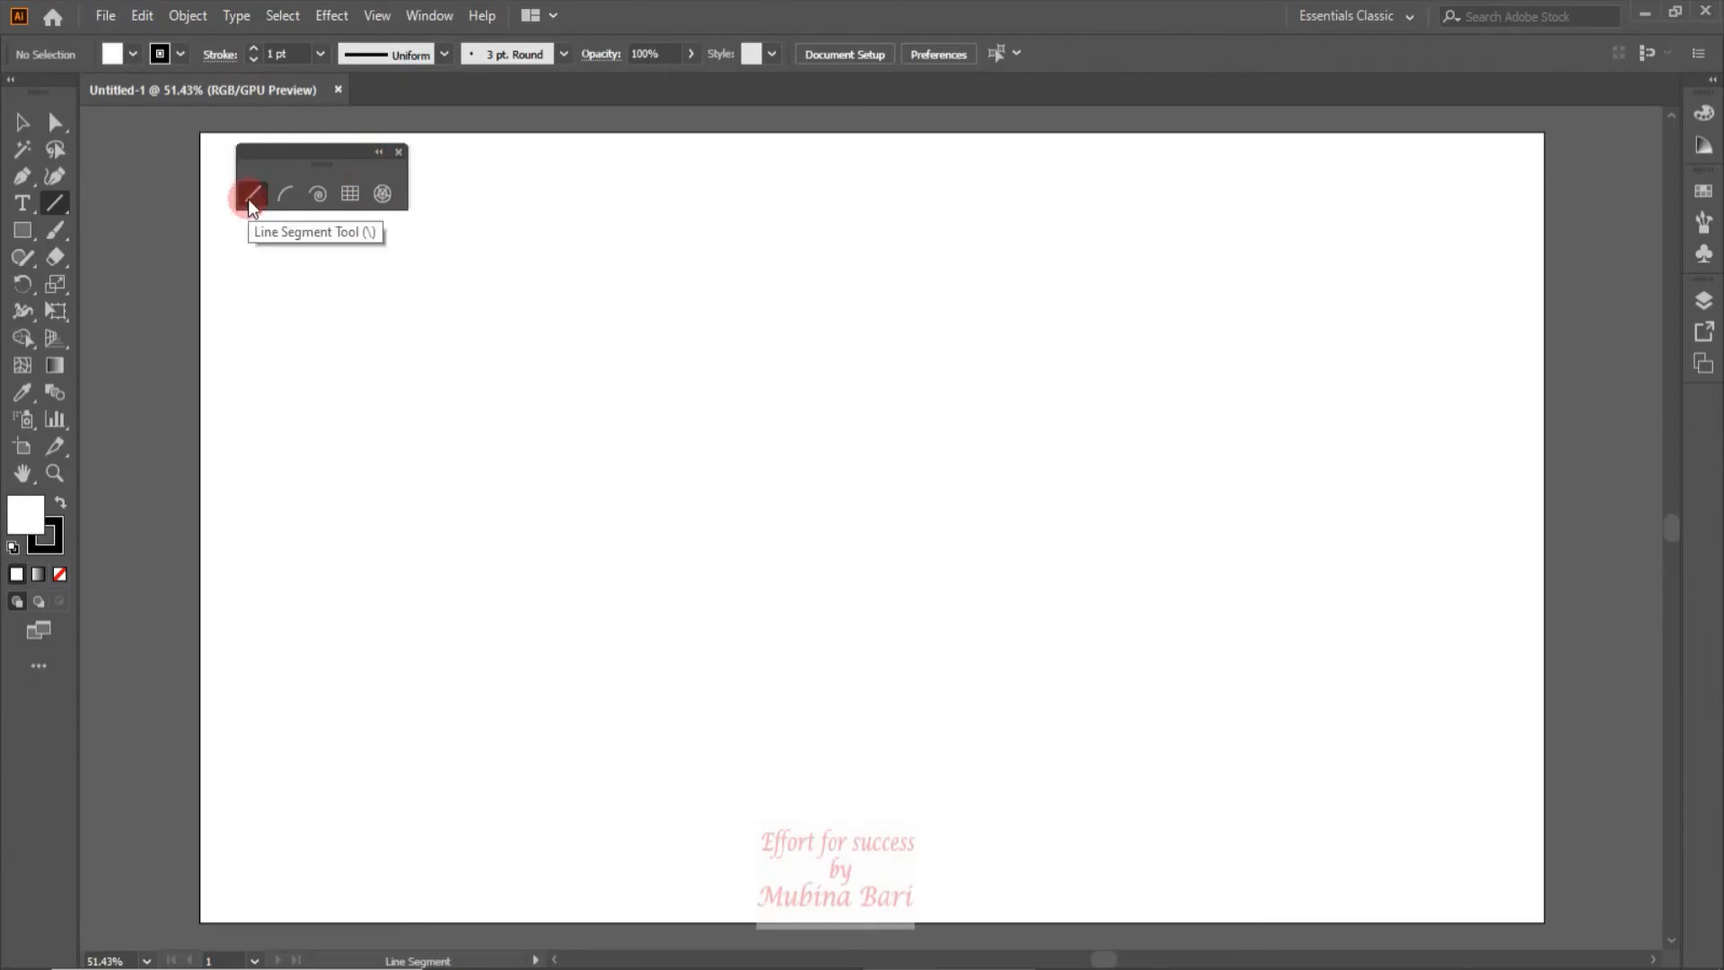
Draw a near-horizontal straight line across the upper part of the artboard with the Line Segment tool
{"action": "left_click", "coordinate": [251, 196]}
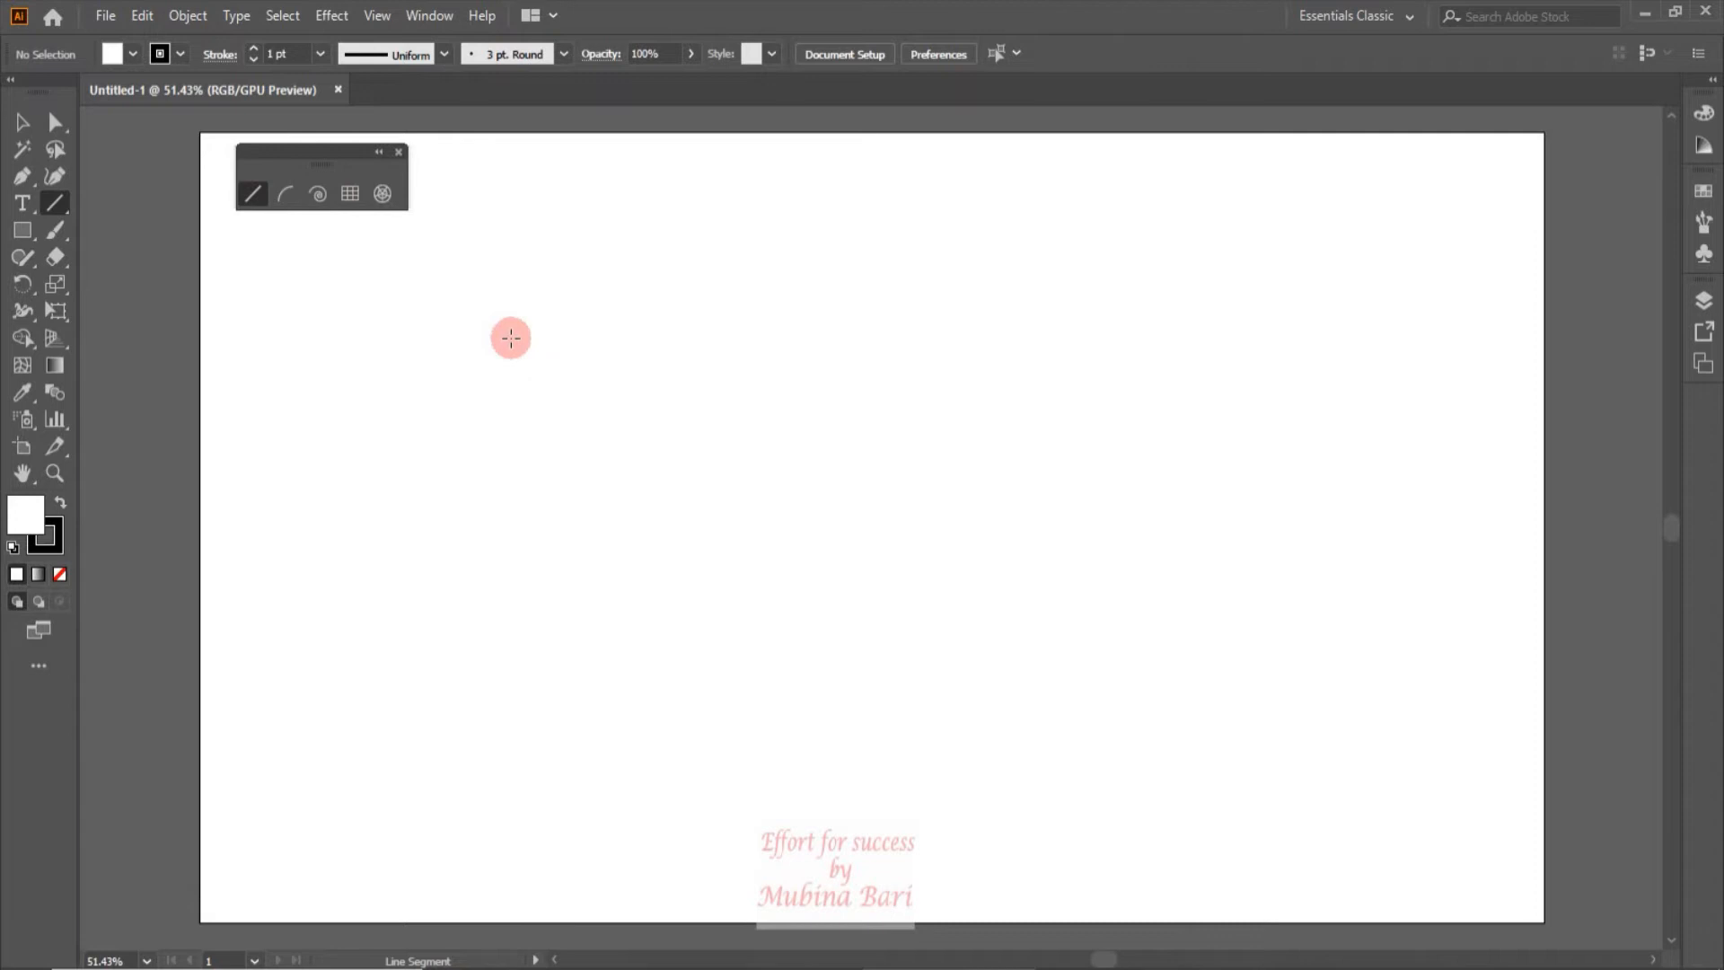
{"action": "left_click_drag", "start_coordinate": [496, 330], "coordinate": [1257, 346]}
{"action": "key", "text": "shift"}
{"action": "left_click_drag", "start_coordinate": [1260, 231], "coordinate": [1080, 326]}
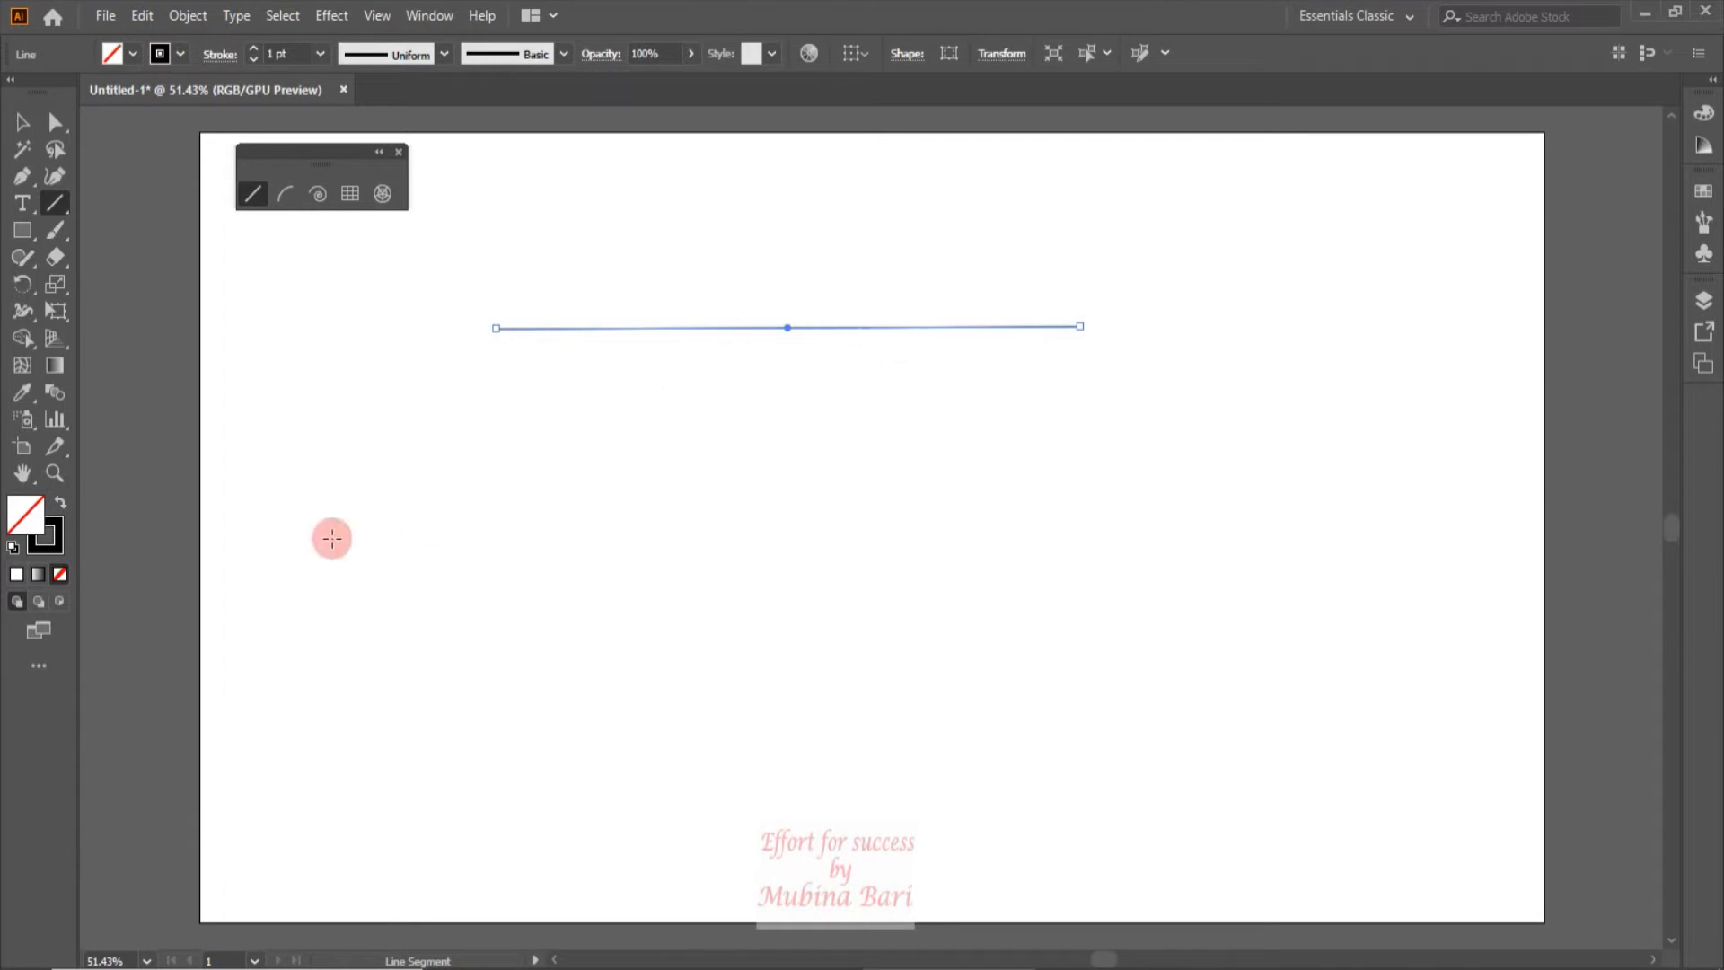
Remove the line's stroke and draw a second strokeless line about 851 px wide below it, leaving nothing selected
{"action": "left_click", "coordinate": [56, 546]}
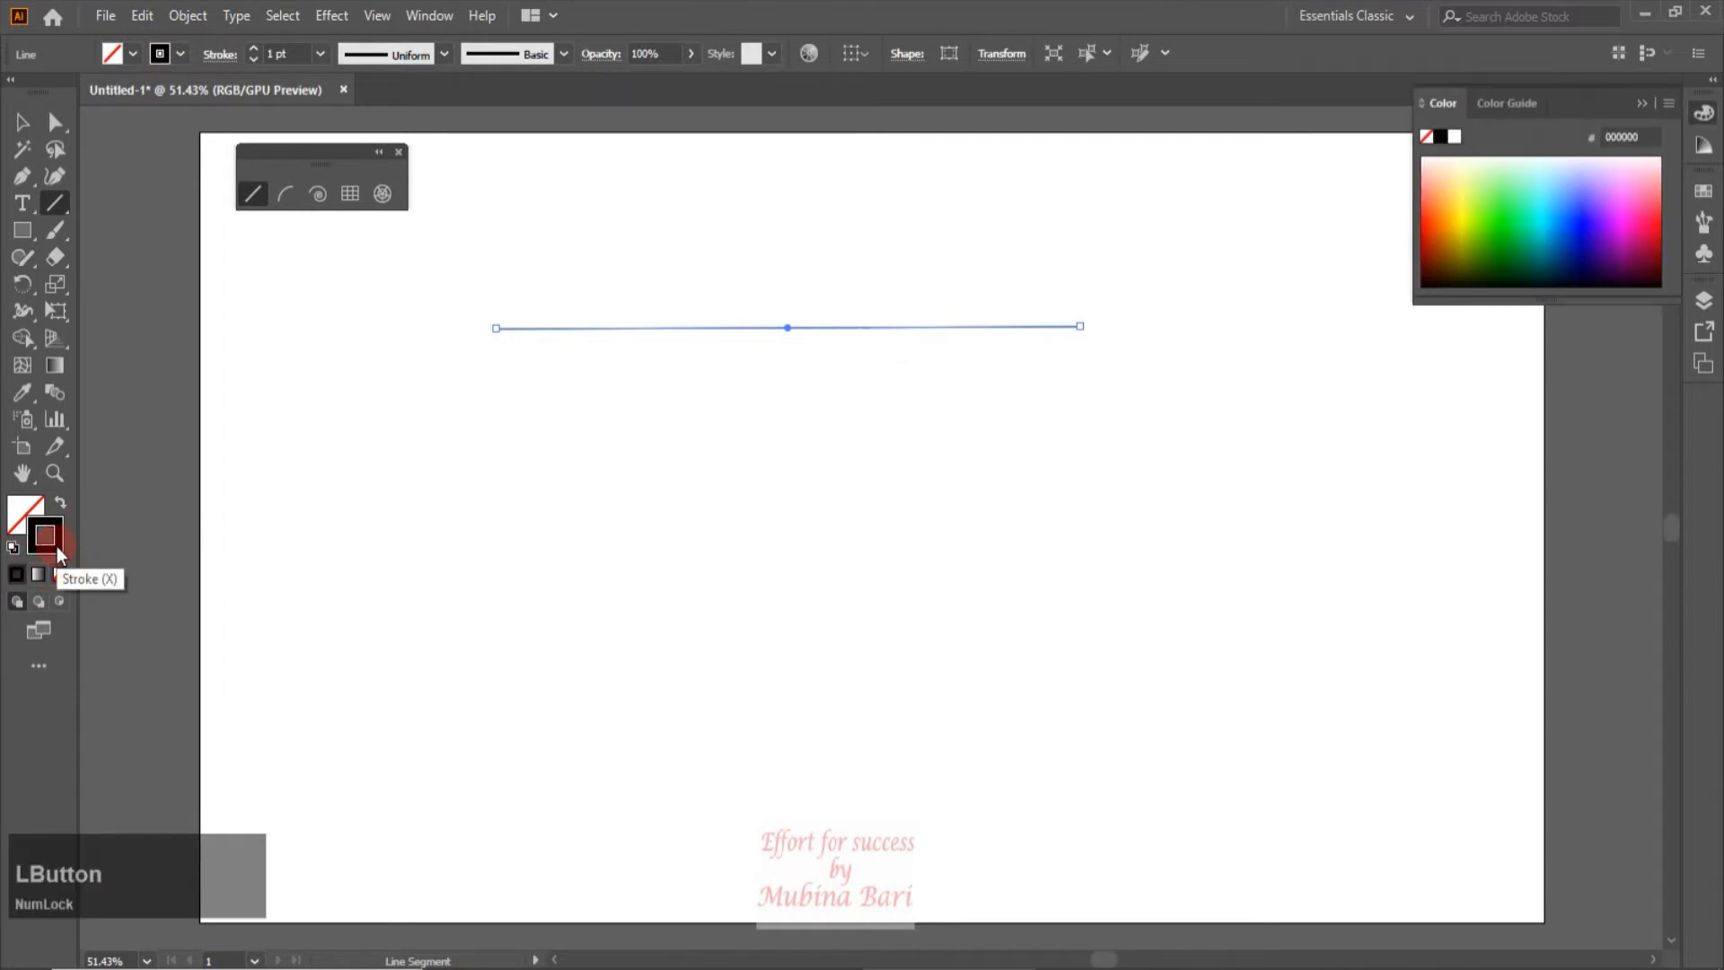
{"action": "left_click", "coordinate": [59, 574]}
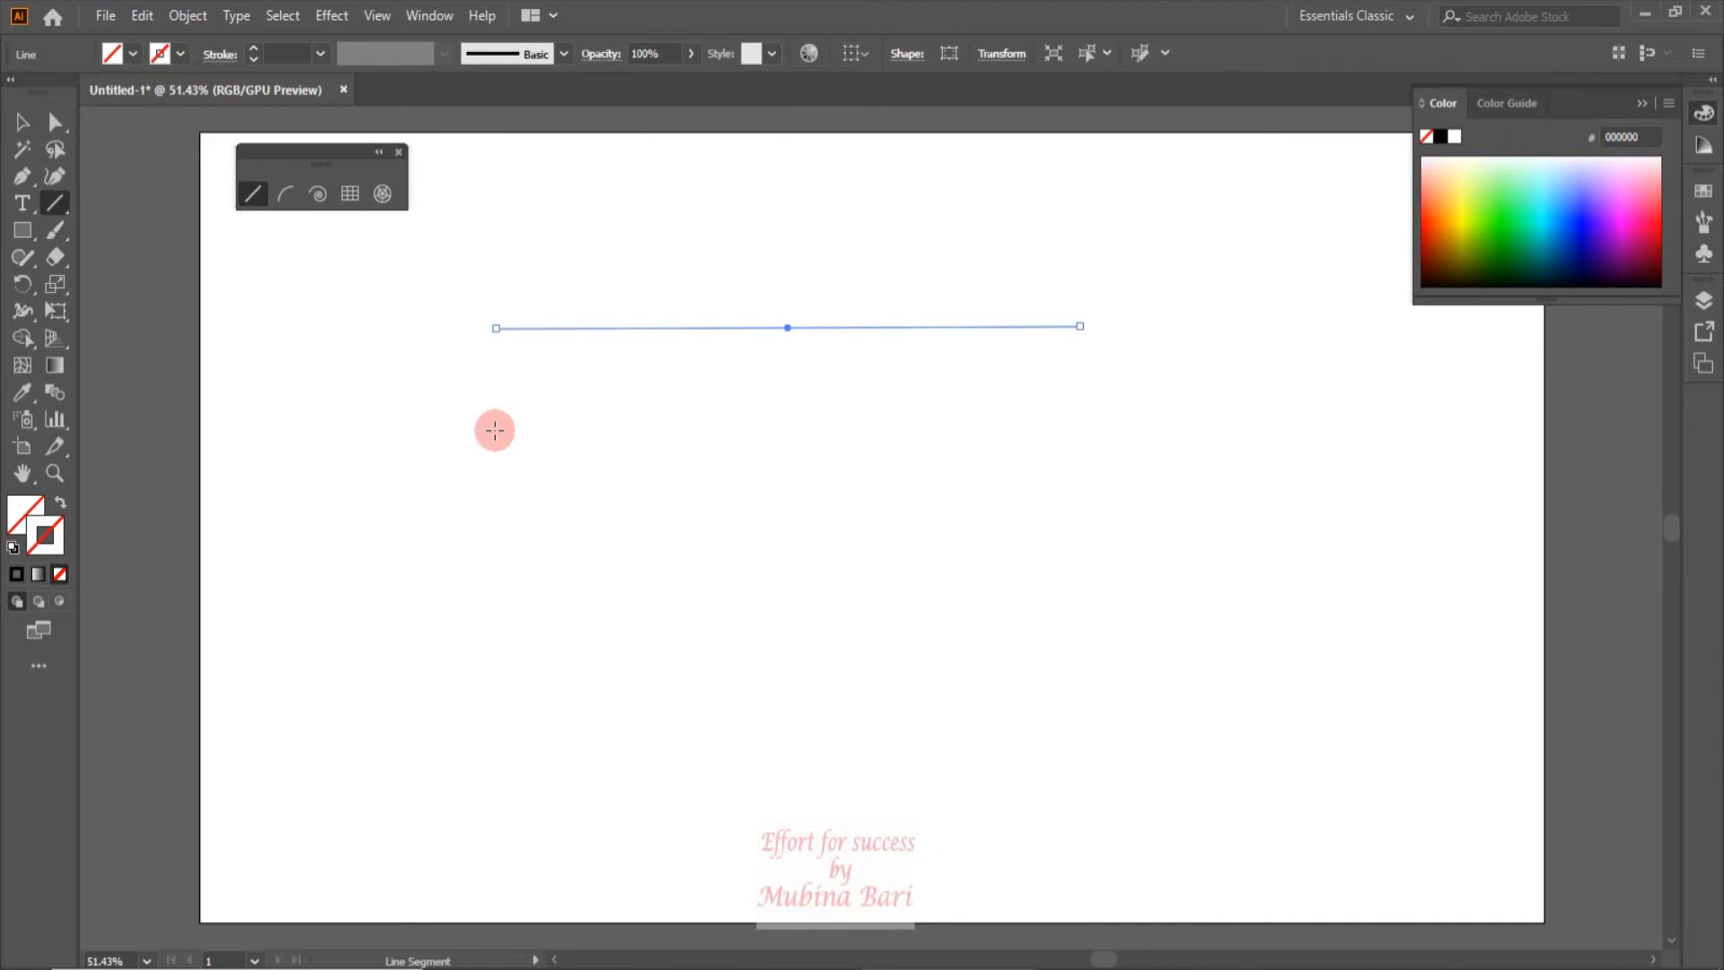
{"action": "left_click_drag", "start_coordinate": [498, 424], "coordinate": [1094, 430]}
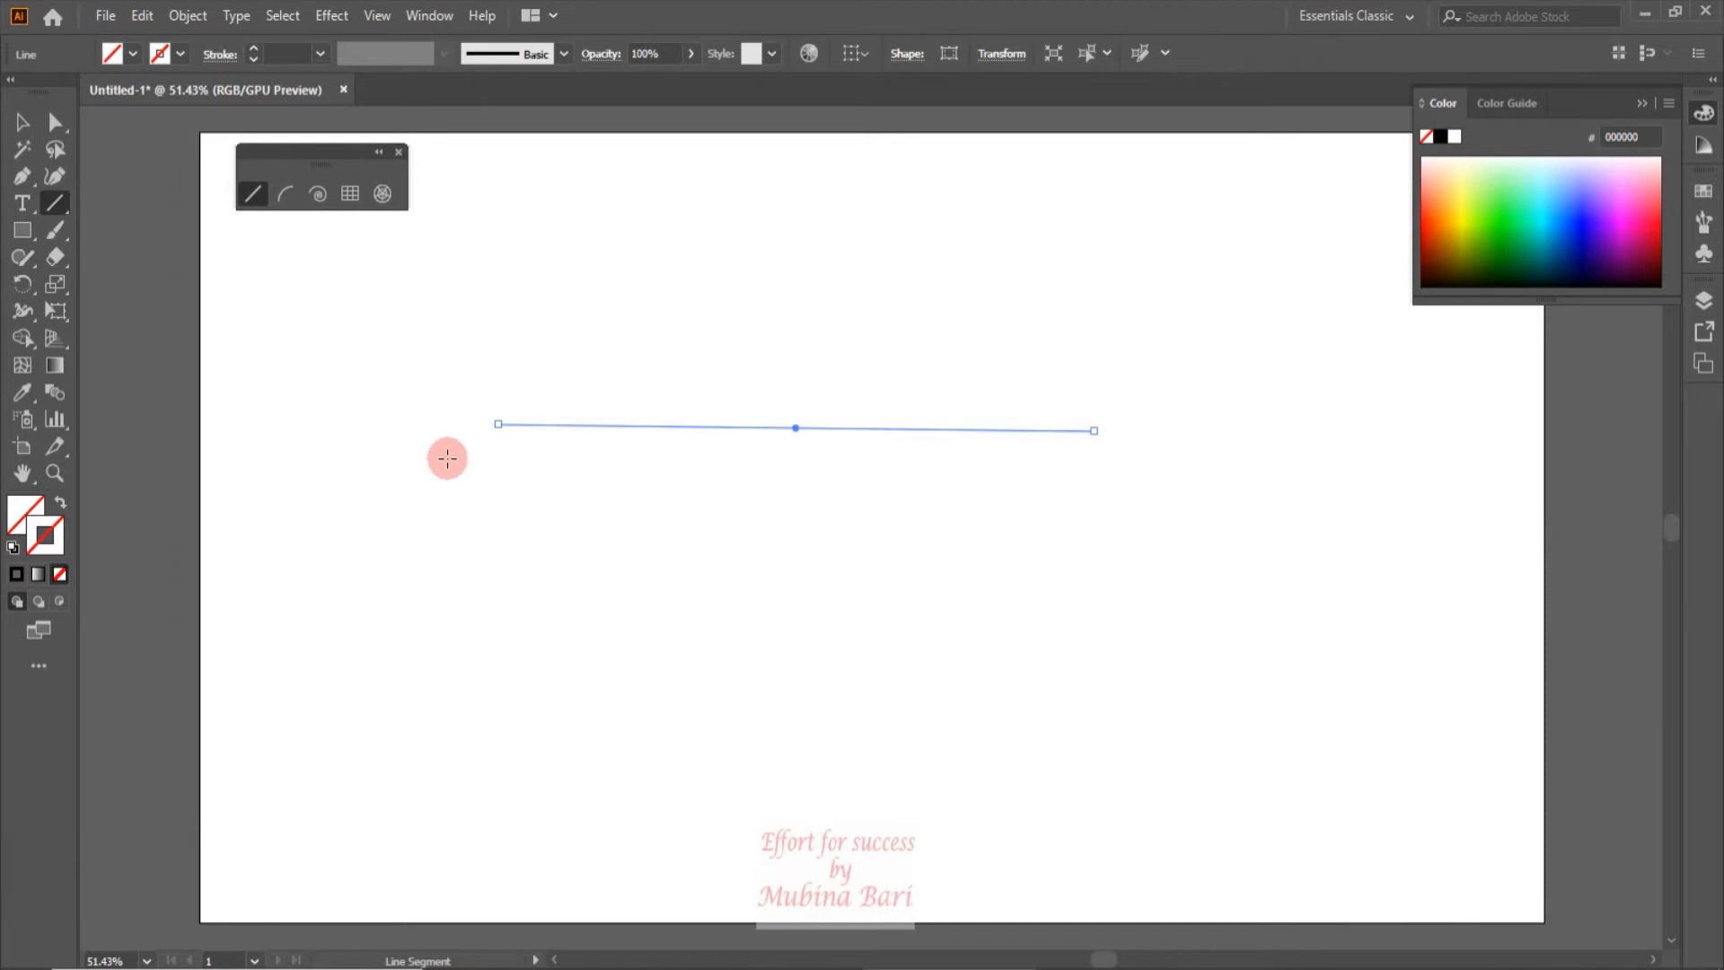
{"action": "left_click", "coordinate": [25, 121]}
{"action": "left_click", "coordinate": [31, 207]}
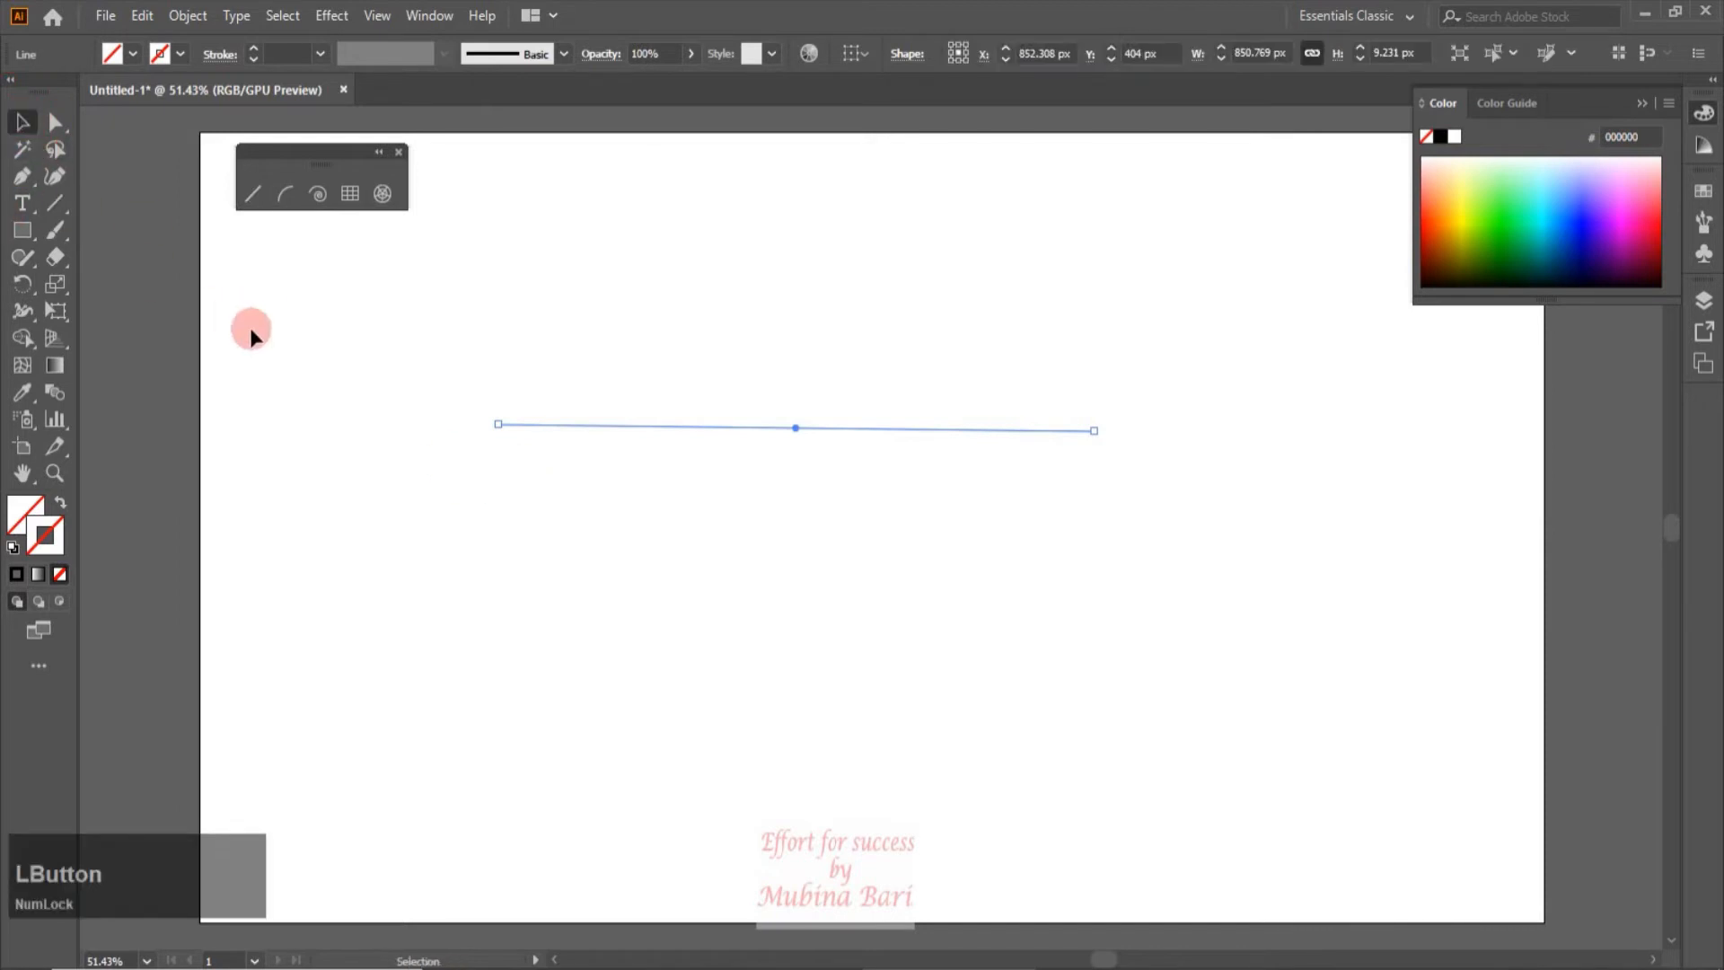
{"action": "left_click", "coordinate": [258, 350]}
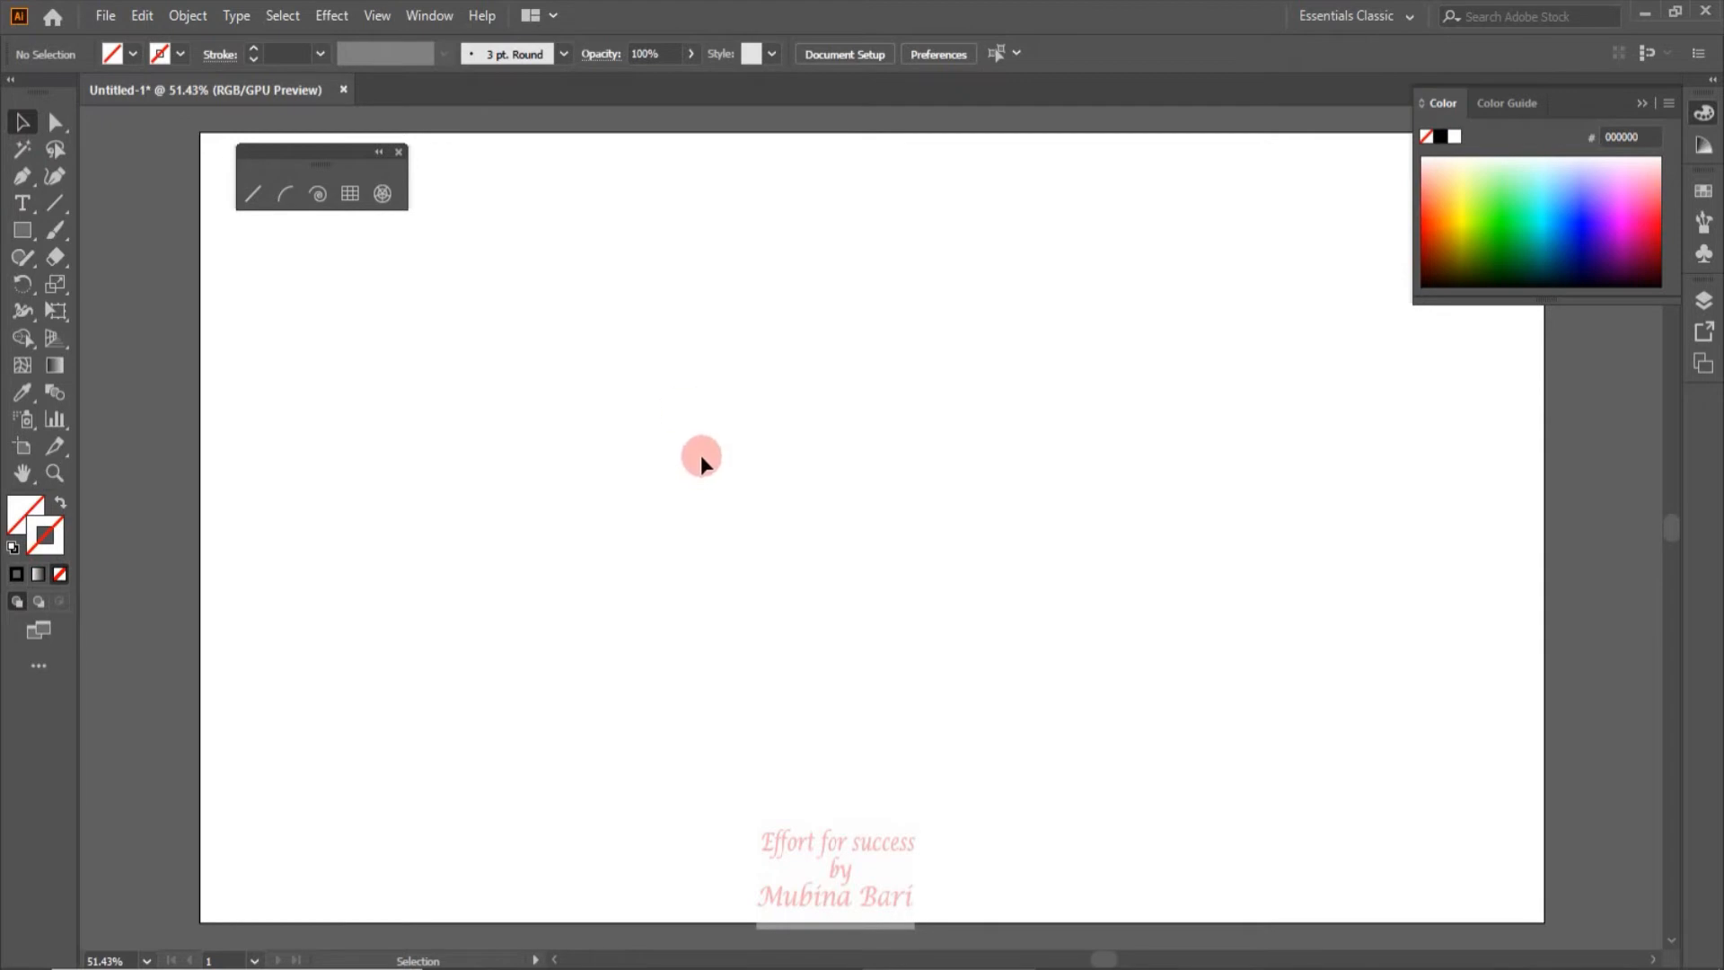
Select both invisible lines together, give them a black stroke and deselect them
{"action": "left_click", "coordinate": [705, 299]}
{"action": "left_click_drag", "start_coordinate": [505, 222], "coordinate": [1184, 560]}
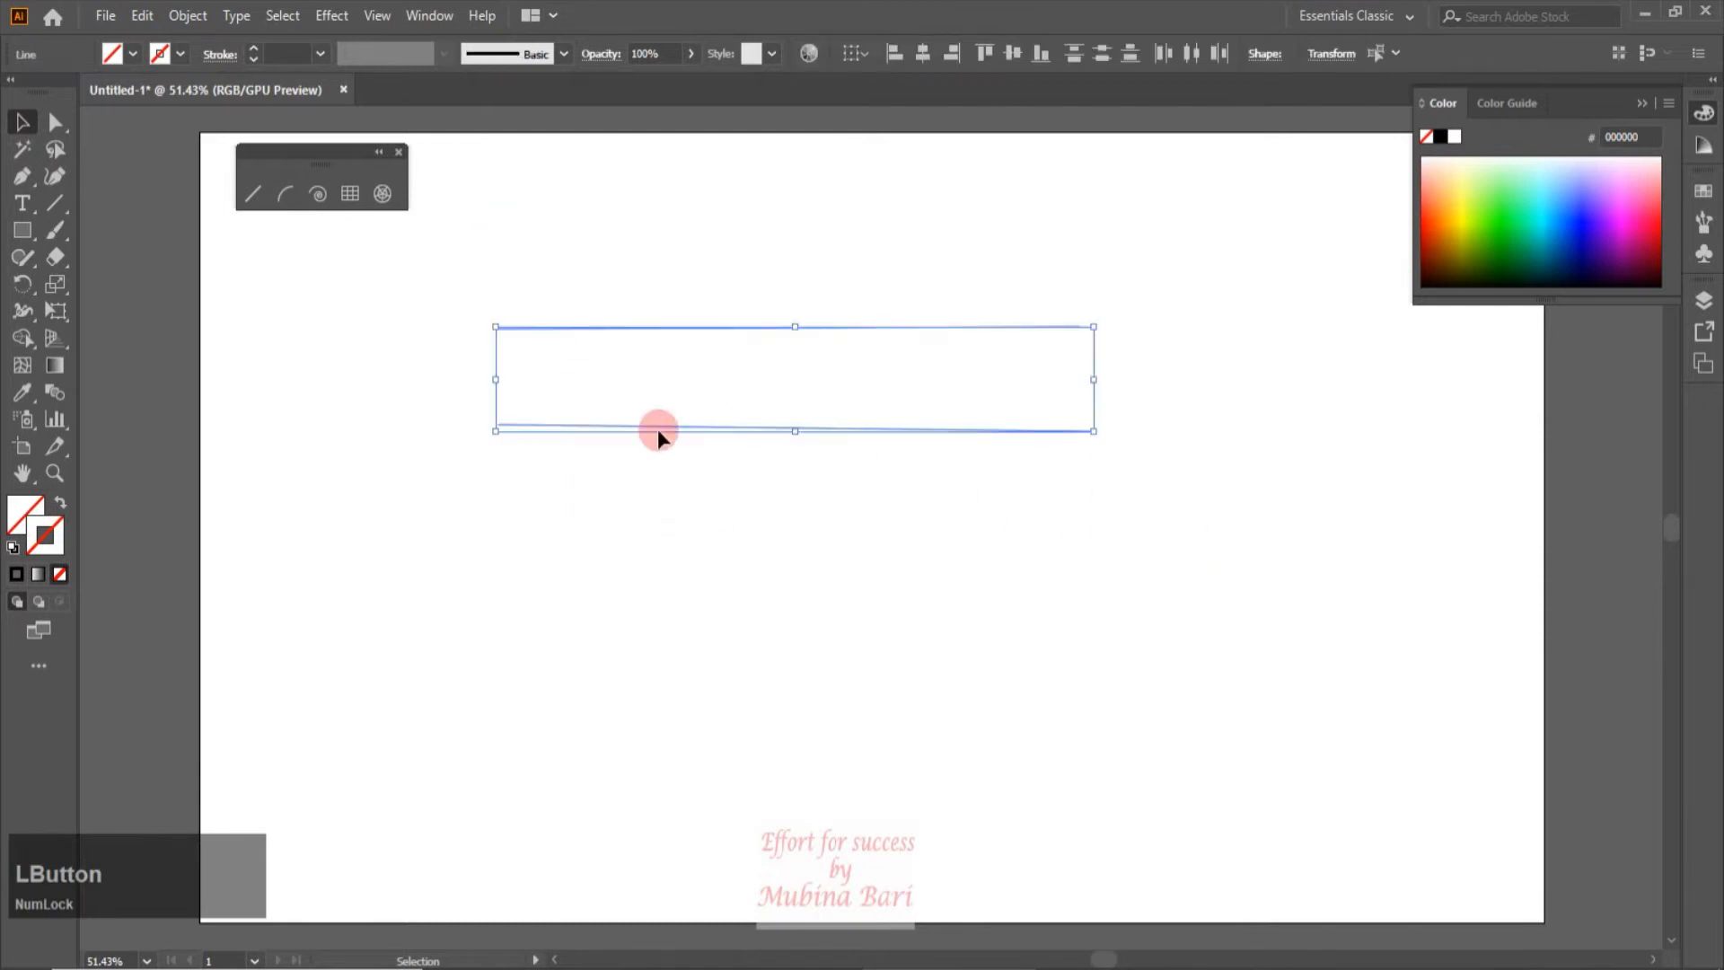
{"action": "left_click", "coordinate": [180, 55]}
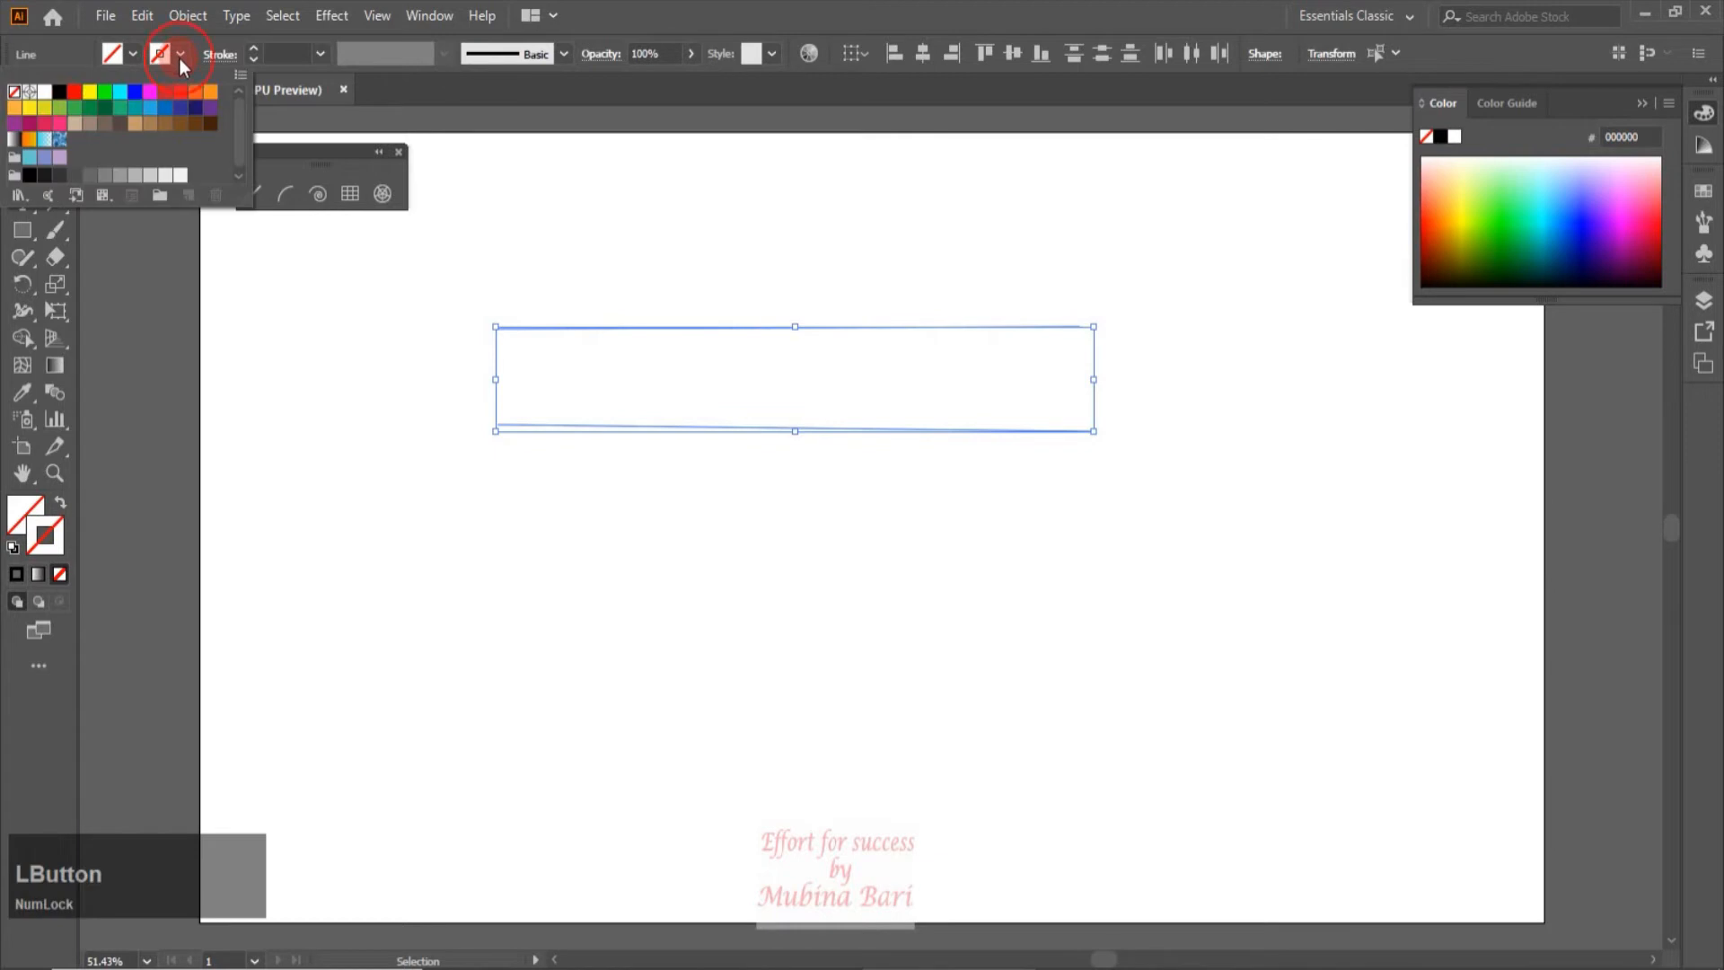
{"action": "left_click", "coordinate": [60, 92]}
{"action": "left_click", "coordinate": [243, 462]}
{"action": "left_click", "coordinate": [640, 613]}
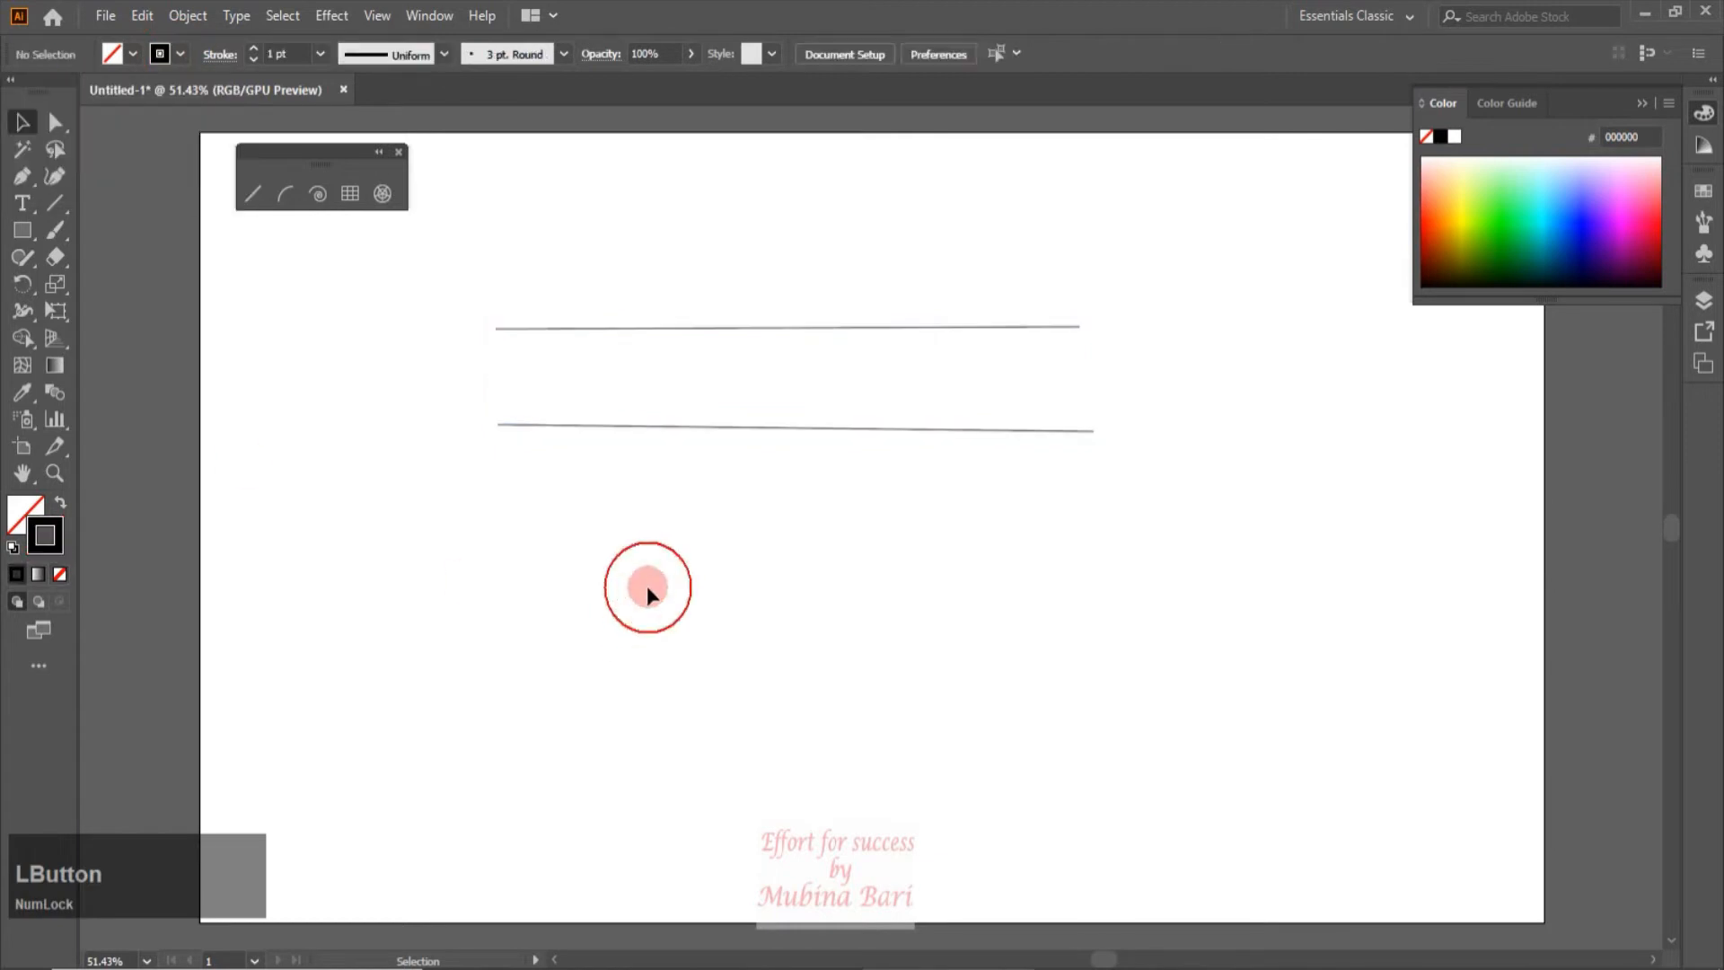
Delete the lower line and draw a replacement with the Line Segment tool, extending it from its centre in both directions
{"action": "left_click", "coordinate": [713, 428]}
{"action": "key", "text": "Delete"}
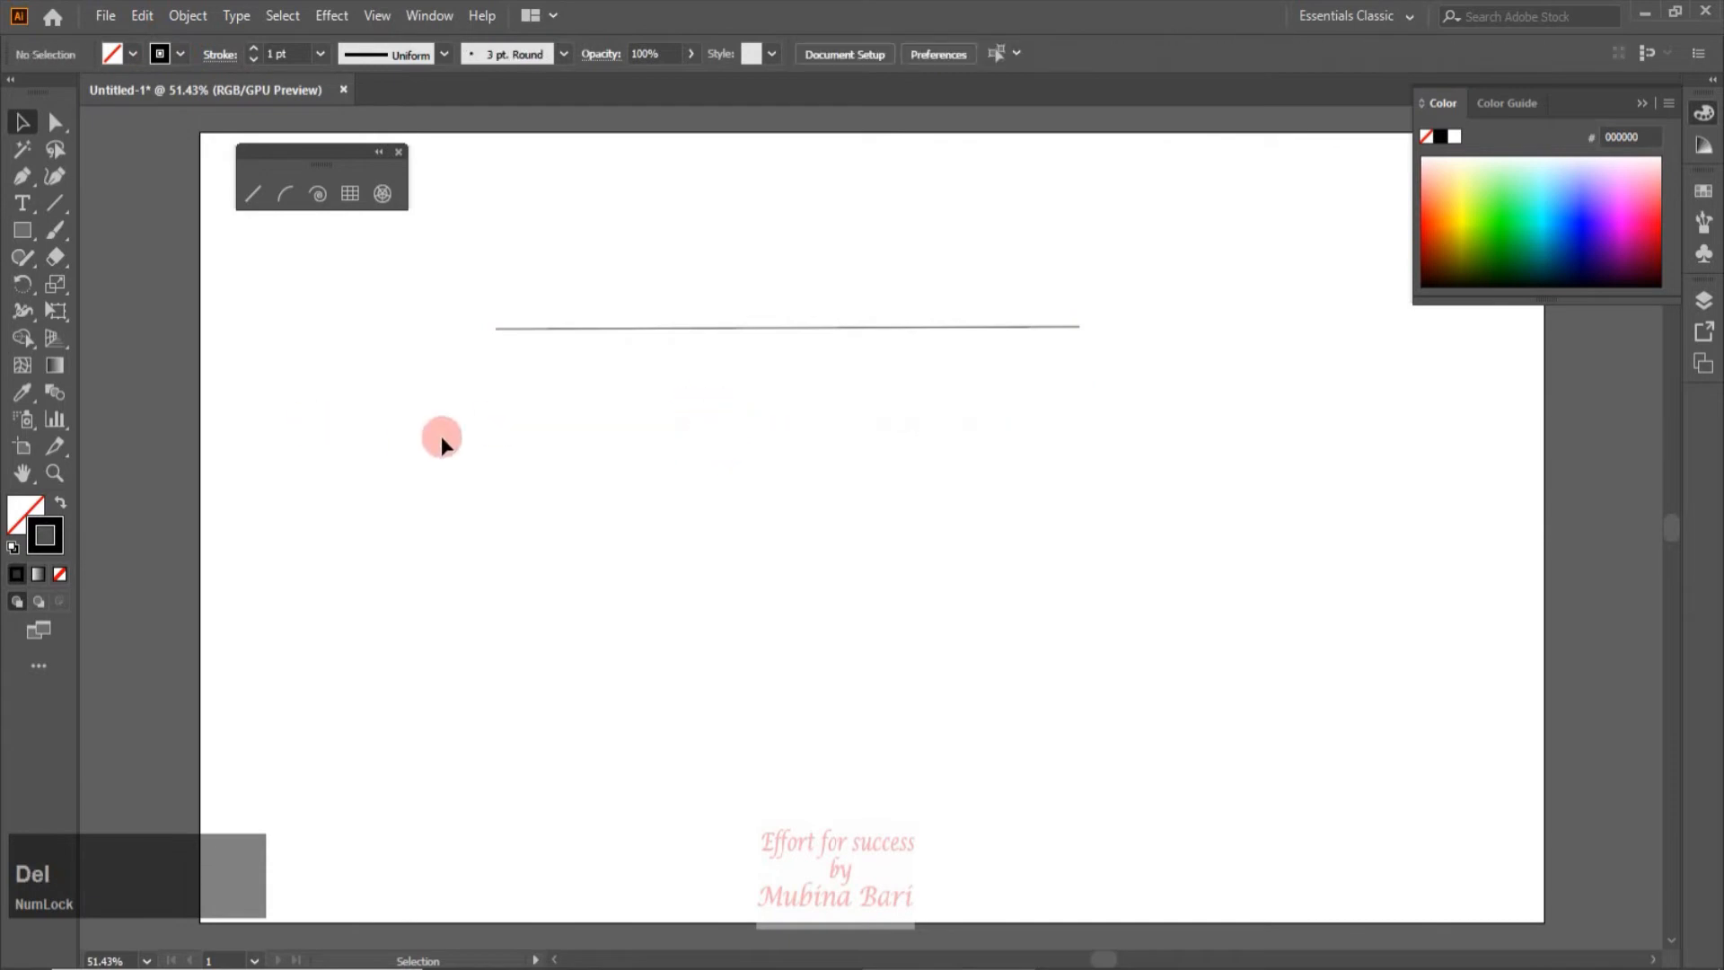
{"action": "left_click", "coordinate": [255, 195]}
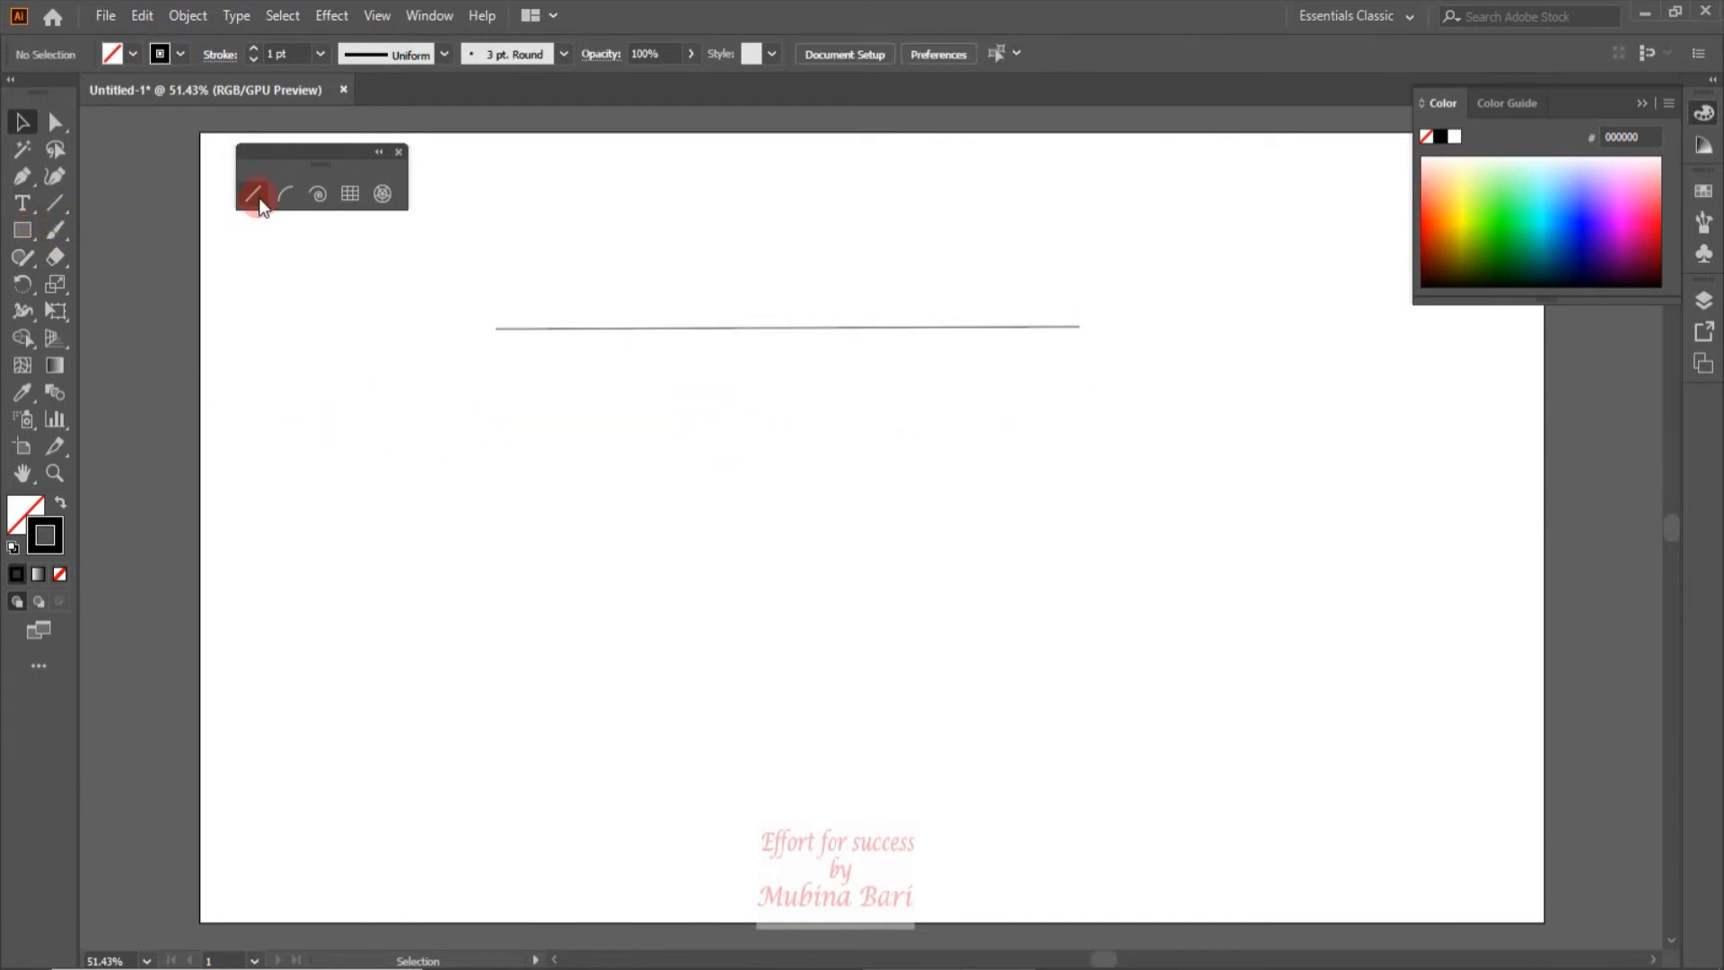
{"action": "left_click", "coordinate": [258, 198]}
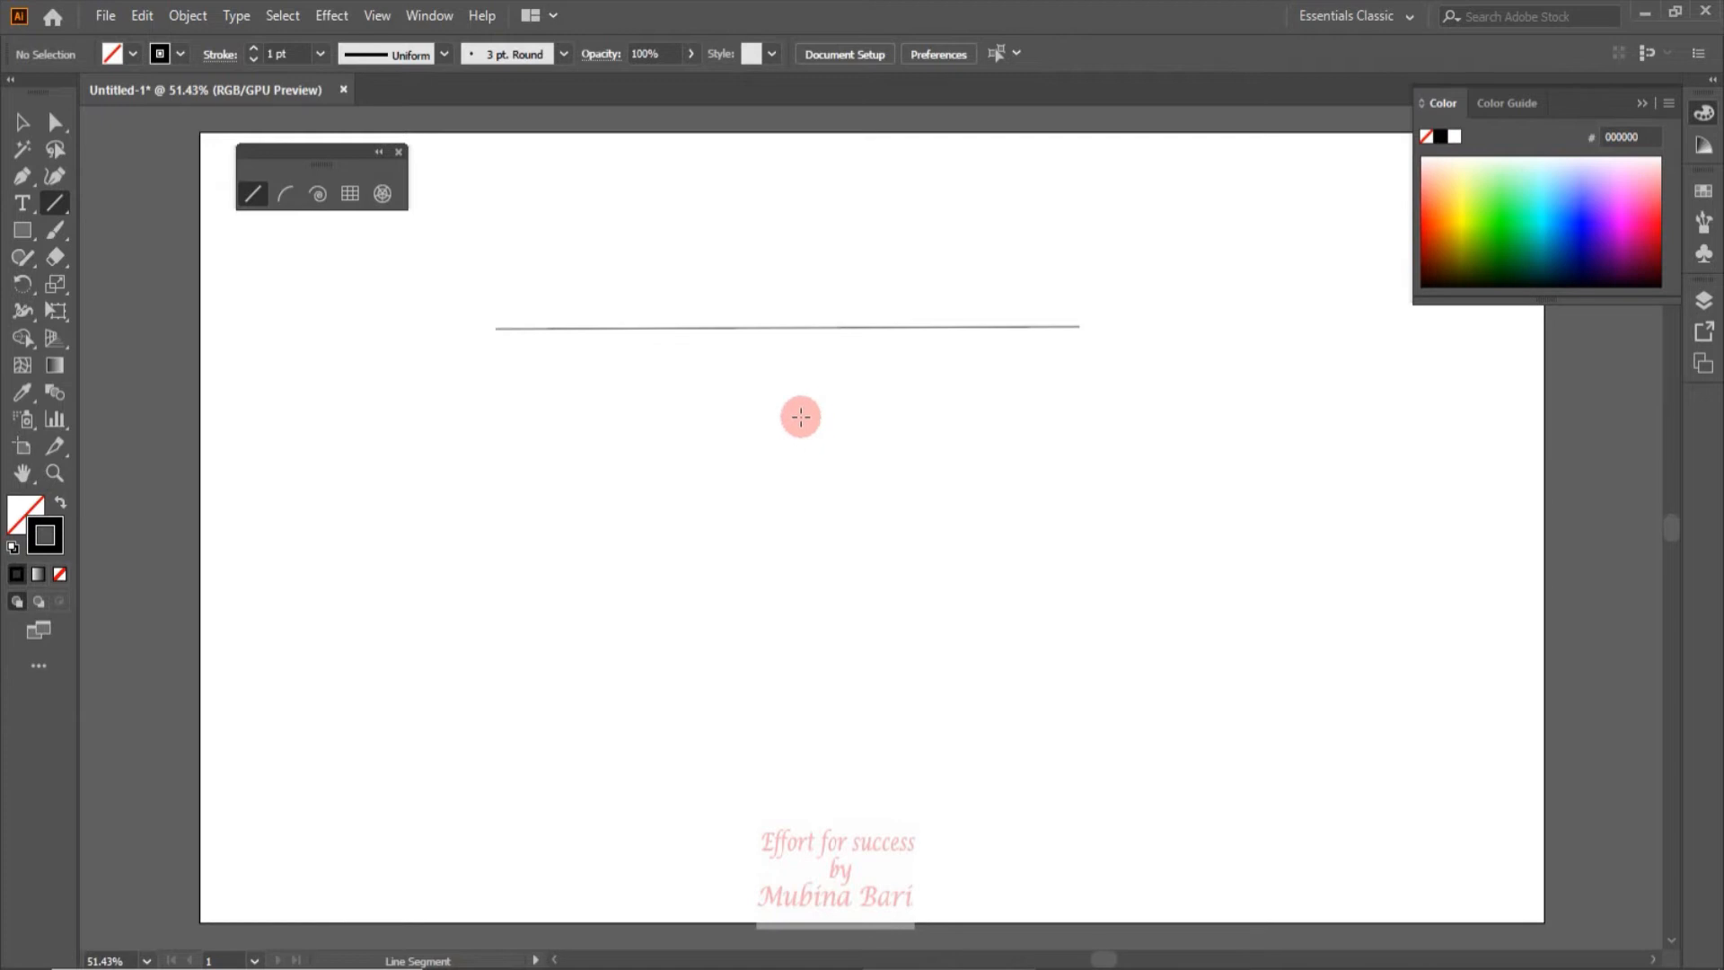
{"action": "left_click_drag", "start_coordinate": [800, 416], "coordinate": [1097, 415]}
{"action": "key", "text": "alt"}
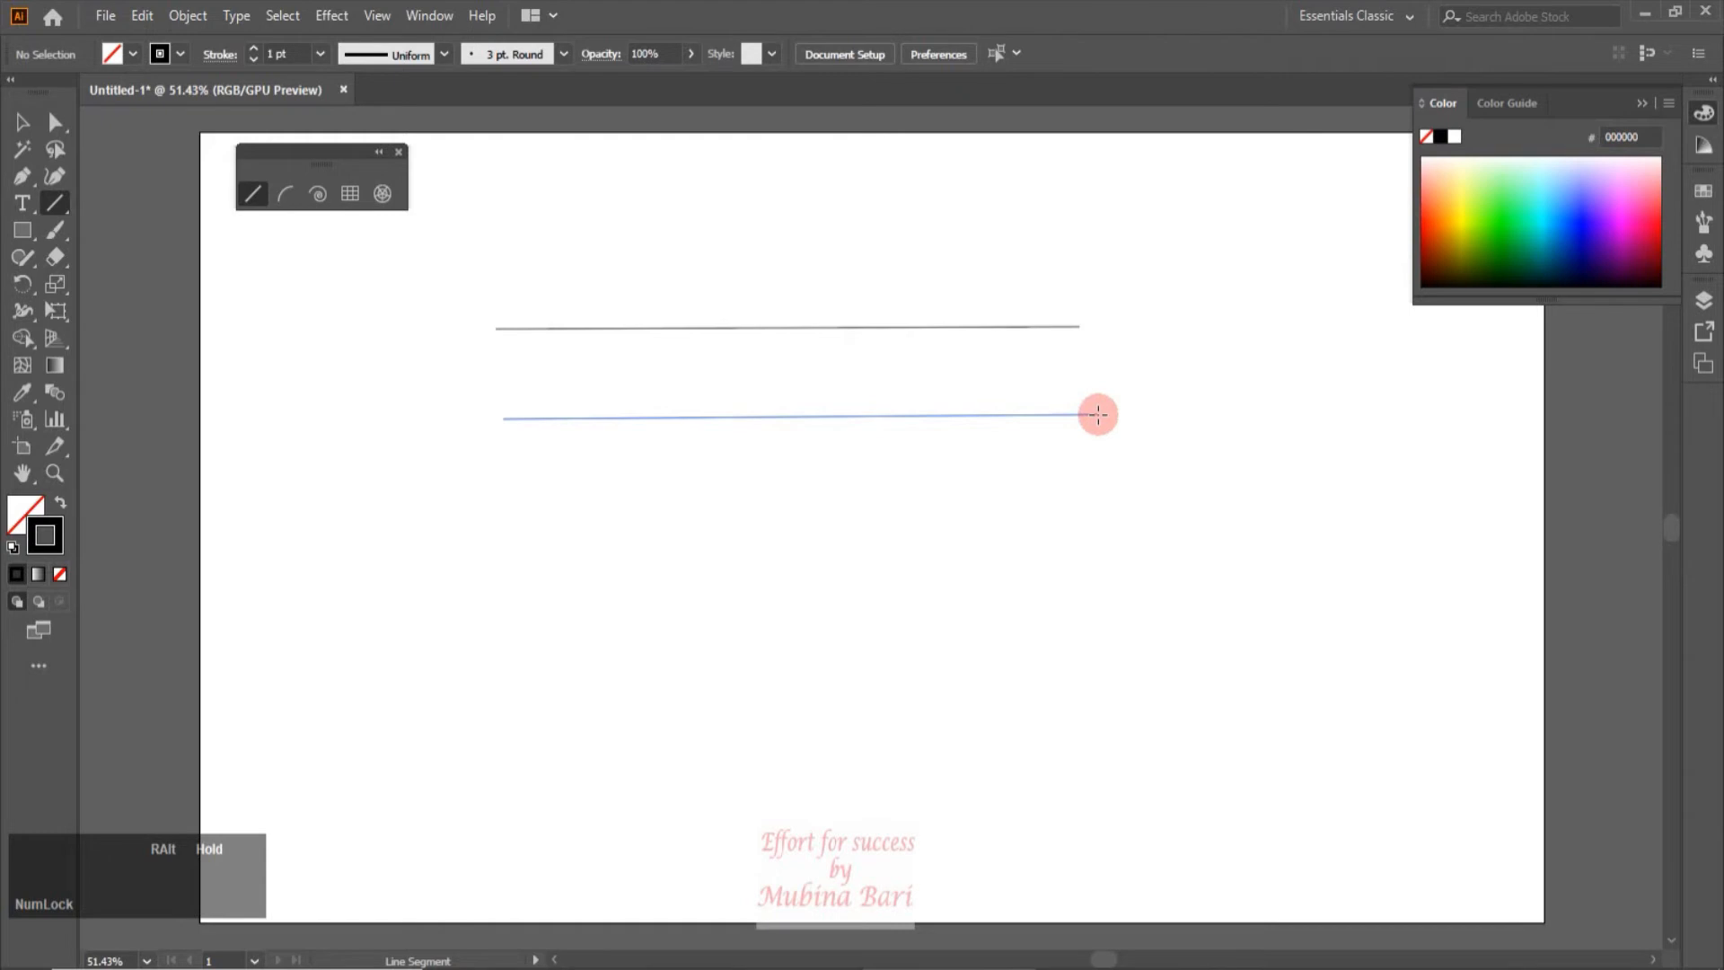
{"action": "left_click_drag", "start_coordinate": [1097, 414], "coordinate": [1097, 415]}
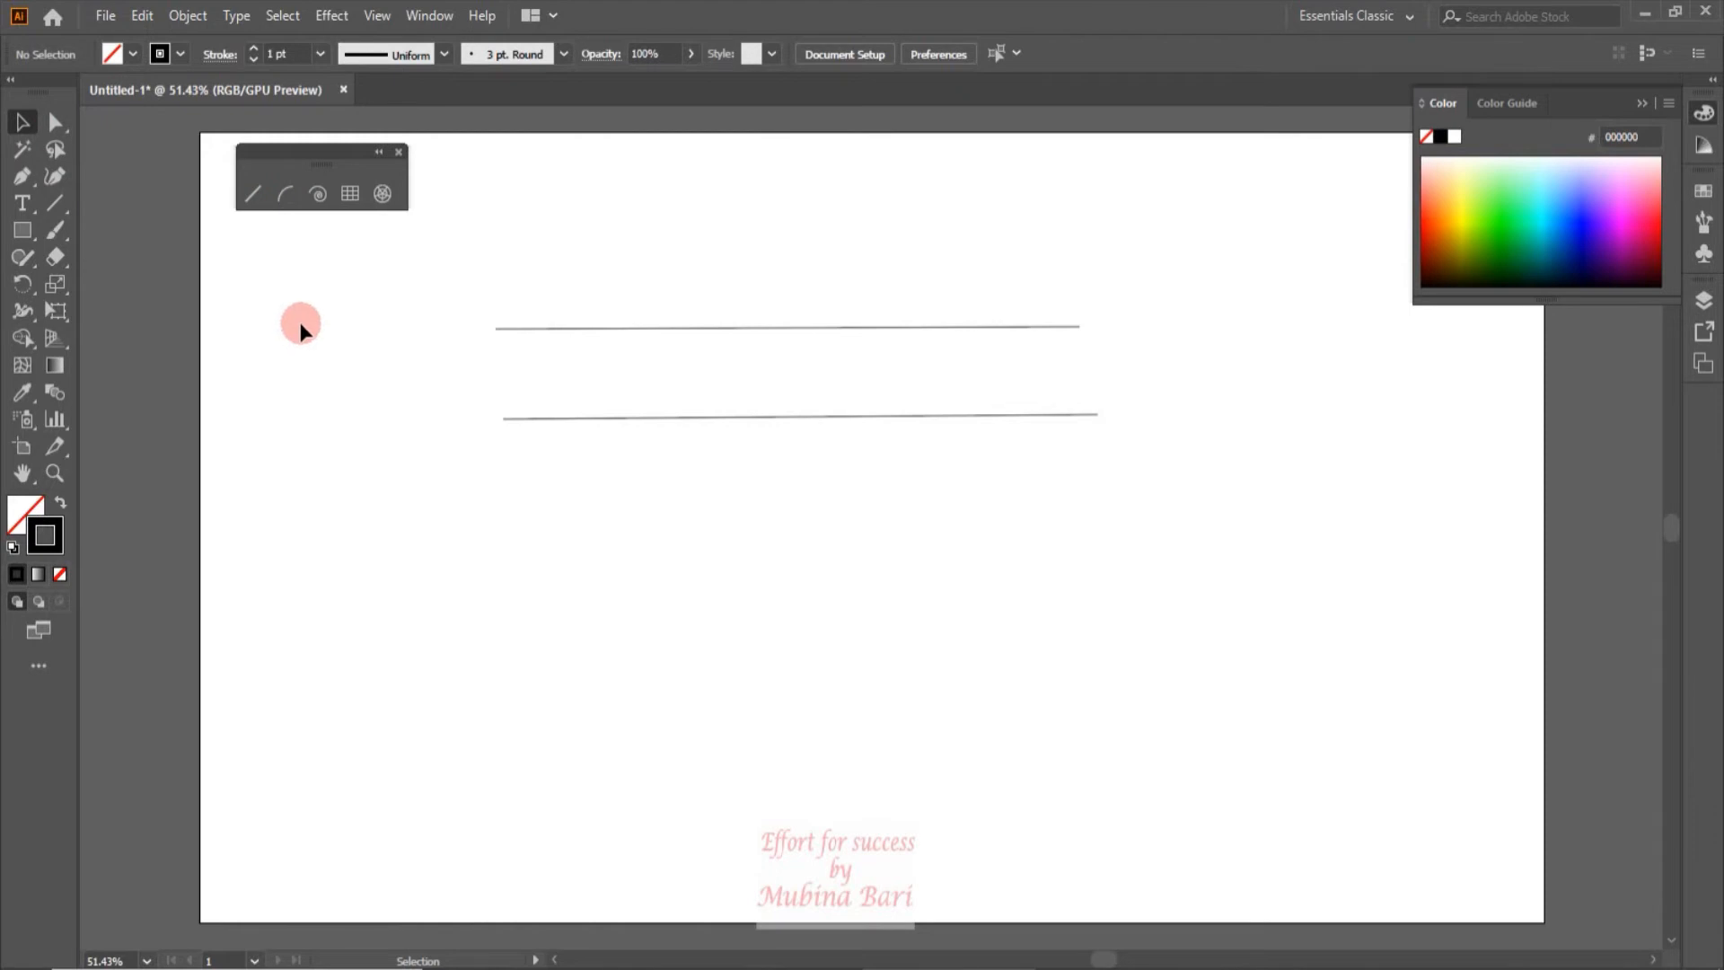
Create a line below the other two through the Line Segment options, with length 250.22 px, angle 0° and Fill Line enabled
{"action": "left_click", "coordinate": [260, 191]}
{"action": "left_click", "coordinate": [259, 192]}
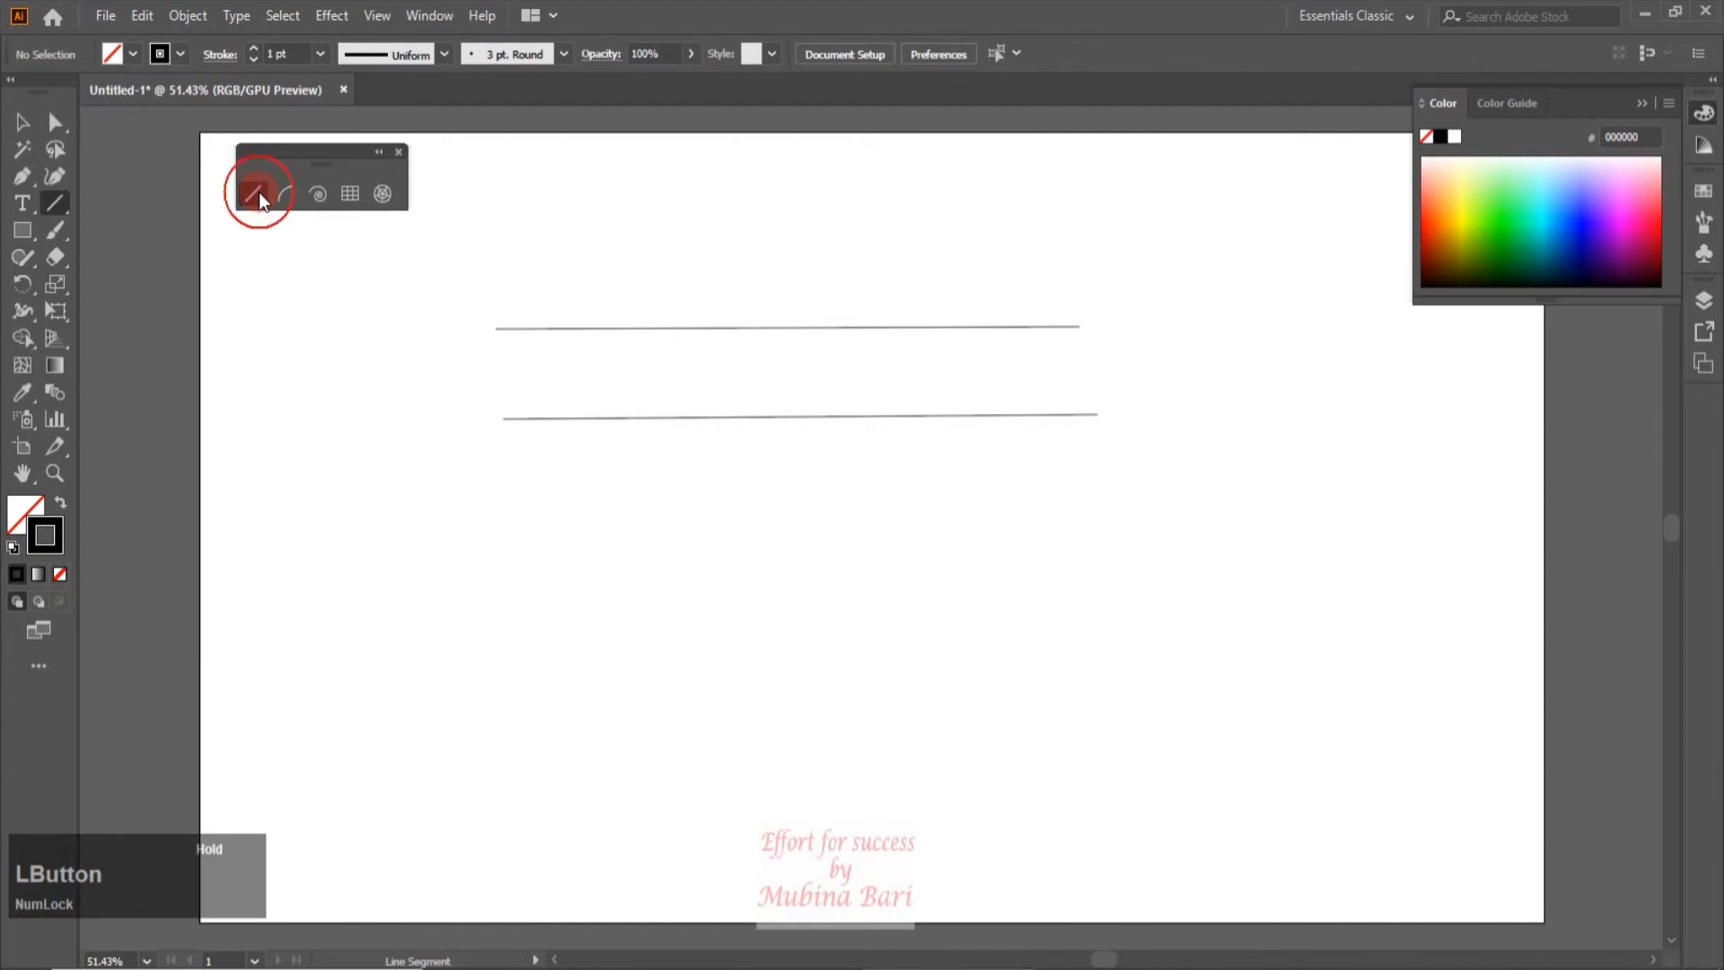
{"action": "left_click", "coordinate": [830, 519]}
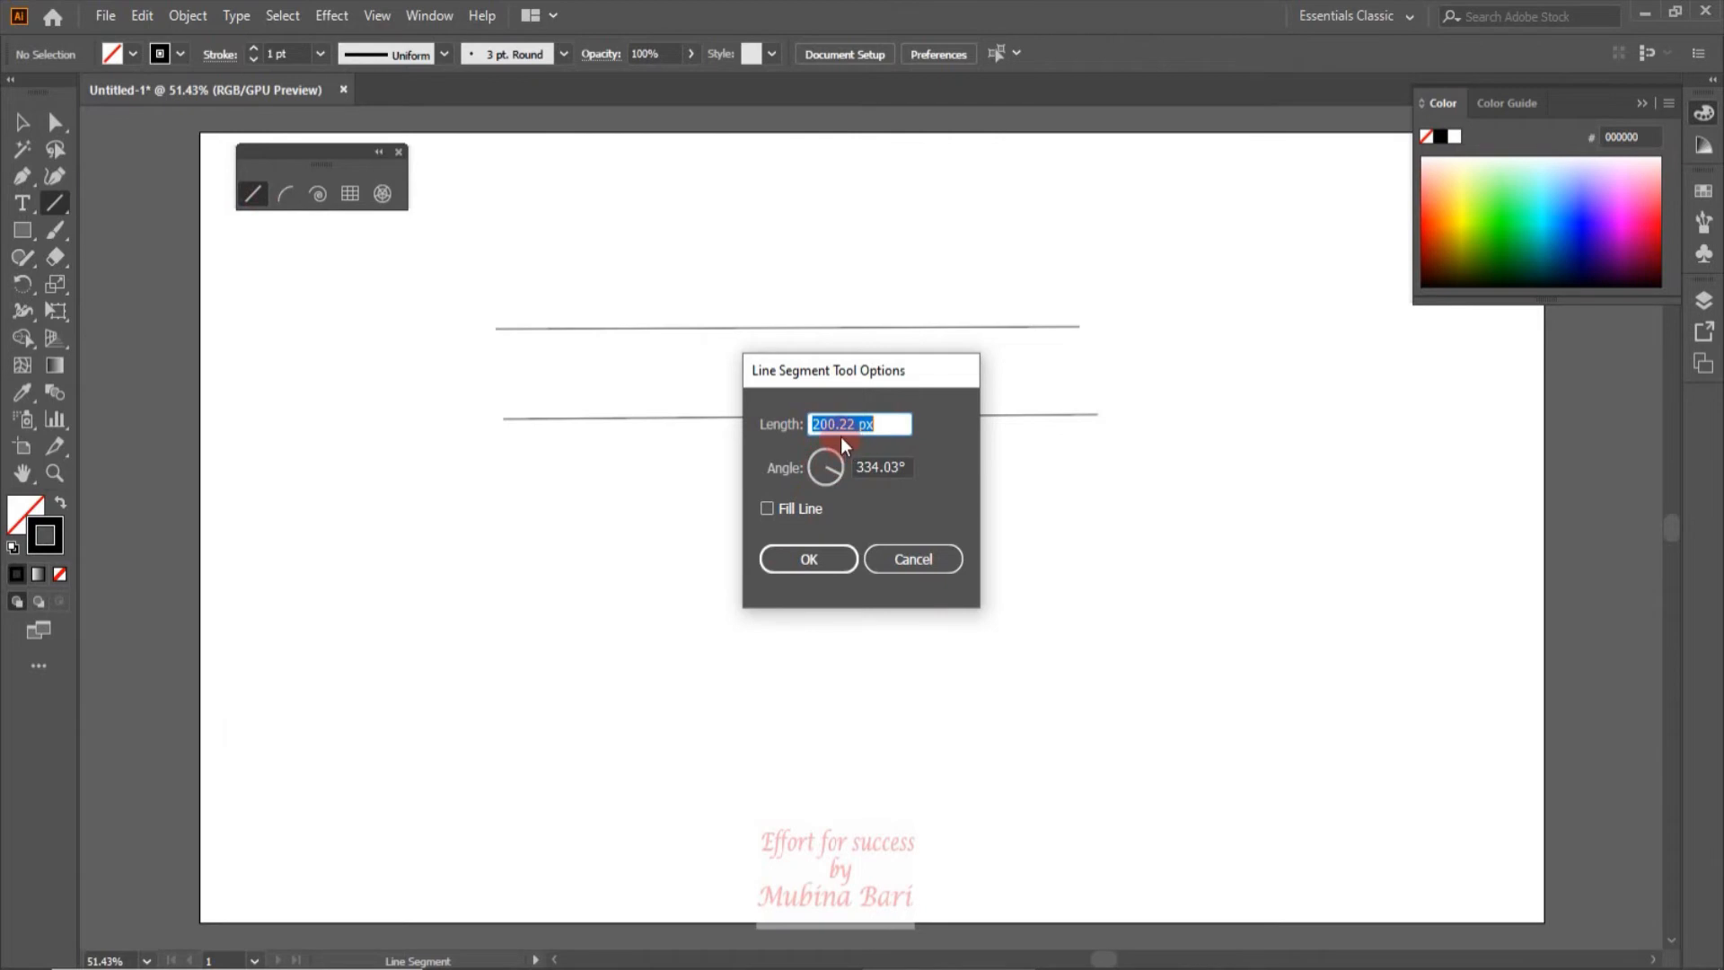
{"action": "left_click", "coordinate": [903, 423]}
{"action": "key", "text": "BackSpace"}
{"action": "key", "text": "BackSpace"}
{"action": "key", "text": "BackSpace"}
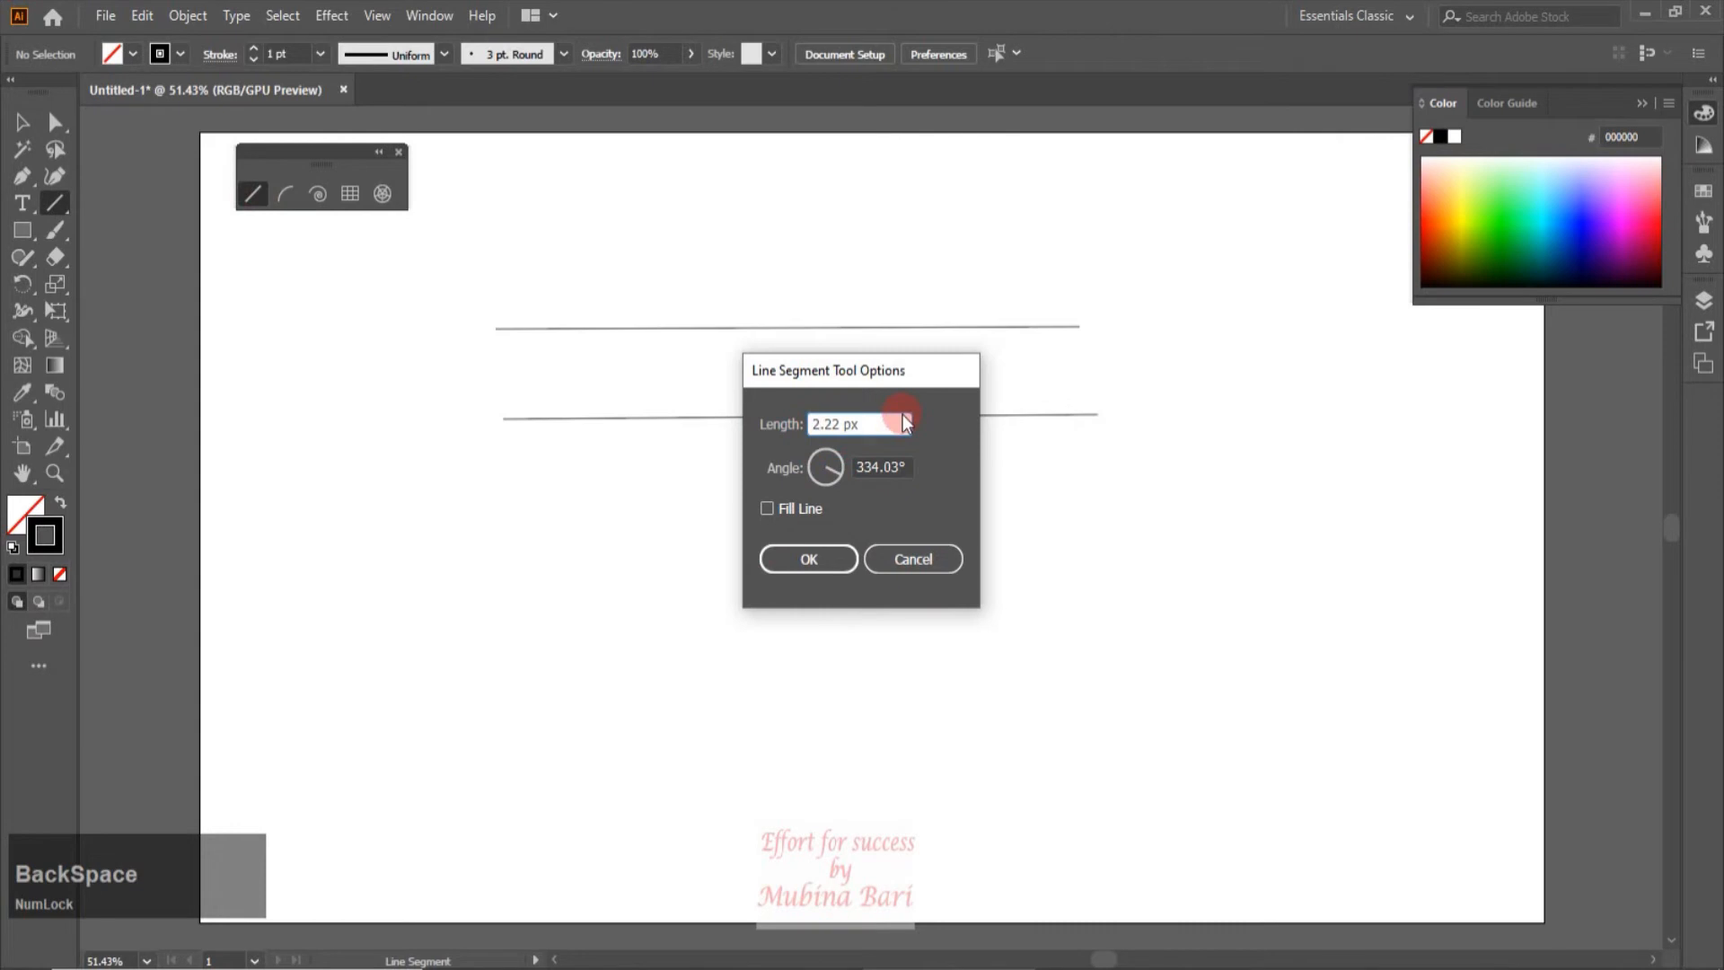
{"action": "type", "text": "50."}
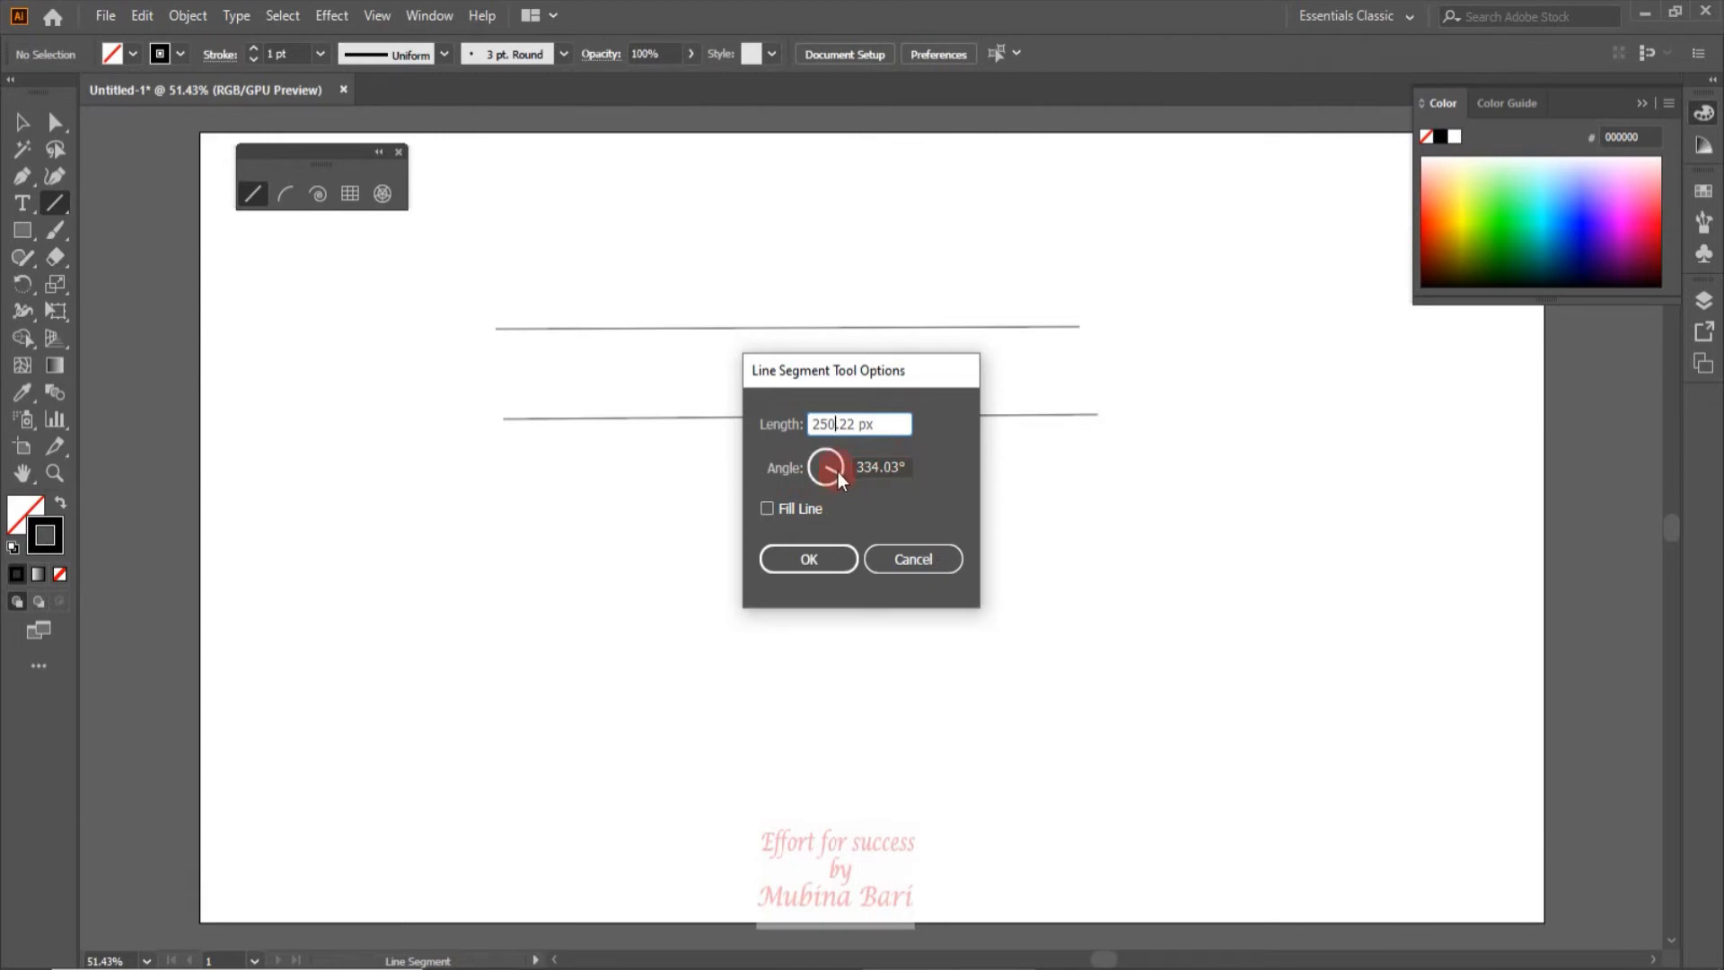
{"action": "left_click_drag", "start_coordinate": [838, 476], "coordinate": [869, 483]}
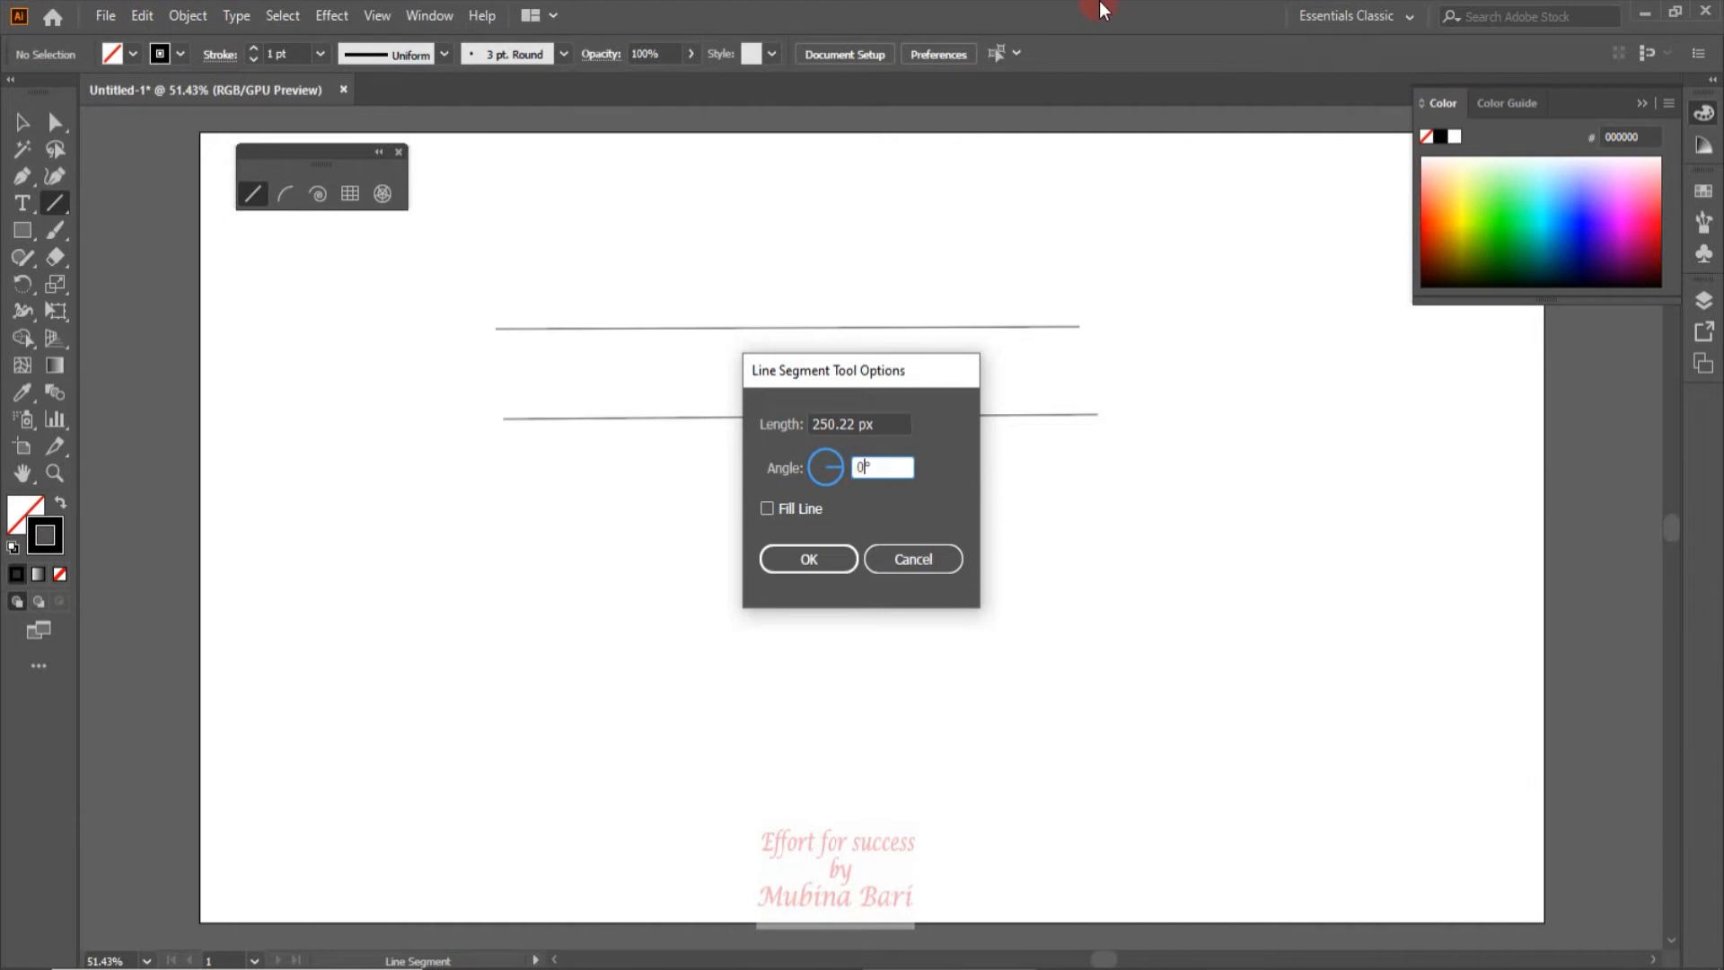
{"action": "left_click", "coordinate": [765, 515]}
{"action": "left_click", "coordinate": [811, 568]}
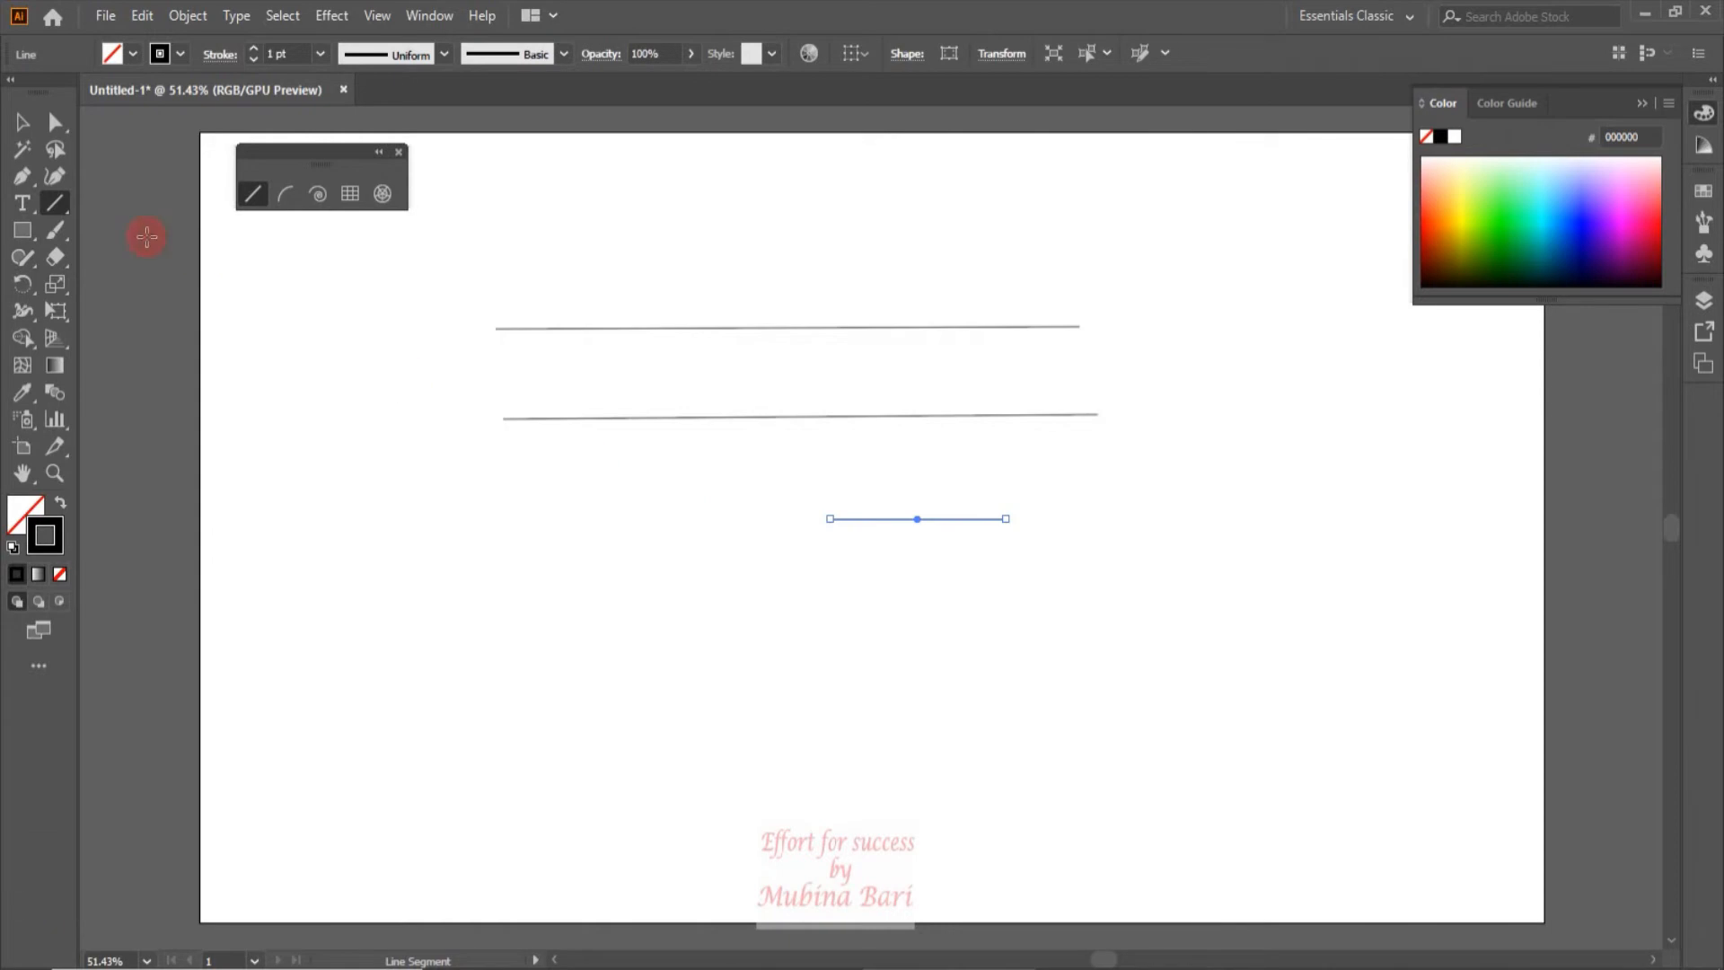
{"action": "left_click", "coordinate": [22, 123]}
{"action": "left_click", "coordinate": [347, 447]}
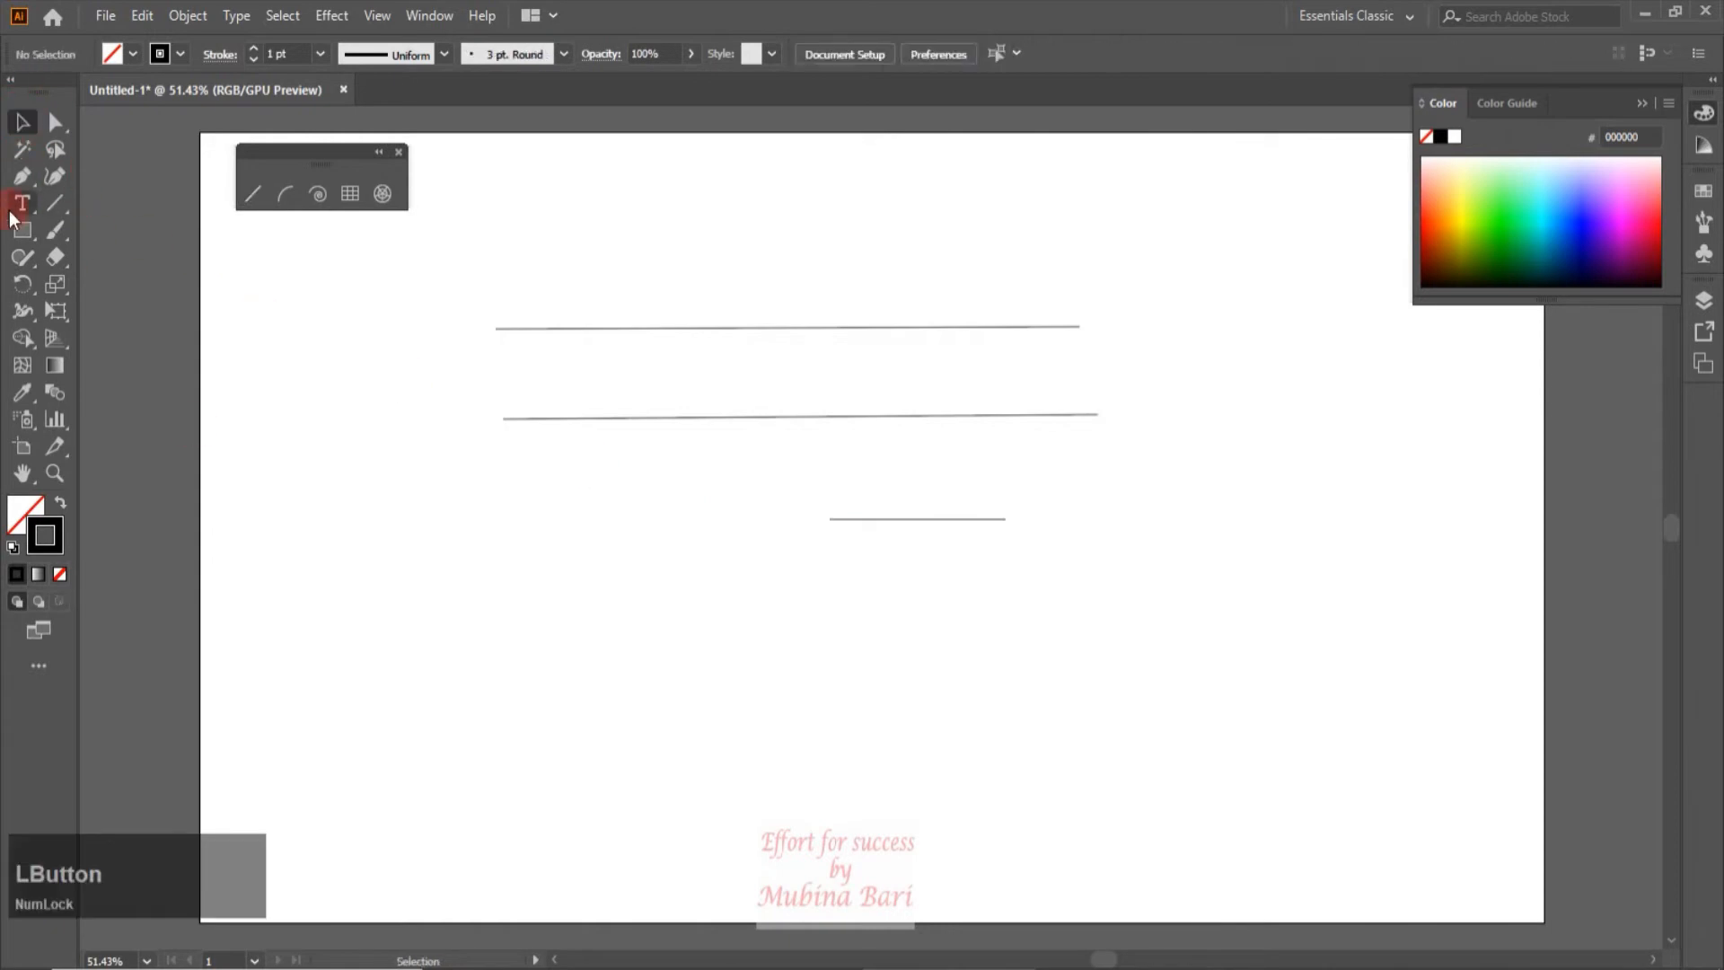
Create another 250.22 px line in the lower part of the artboard, angled steeply downward through the Line Segment options
{"action": "left_click", "coordinate": [253, 196]}
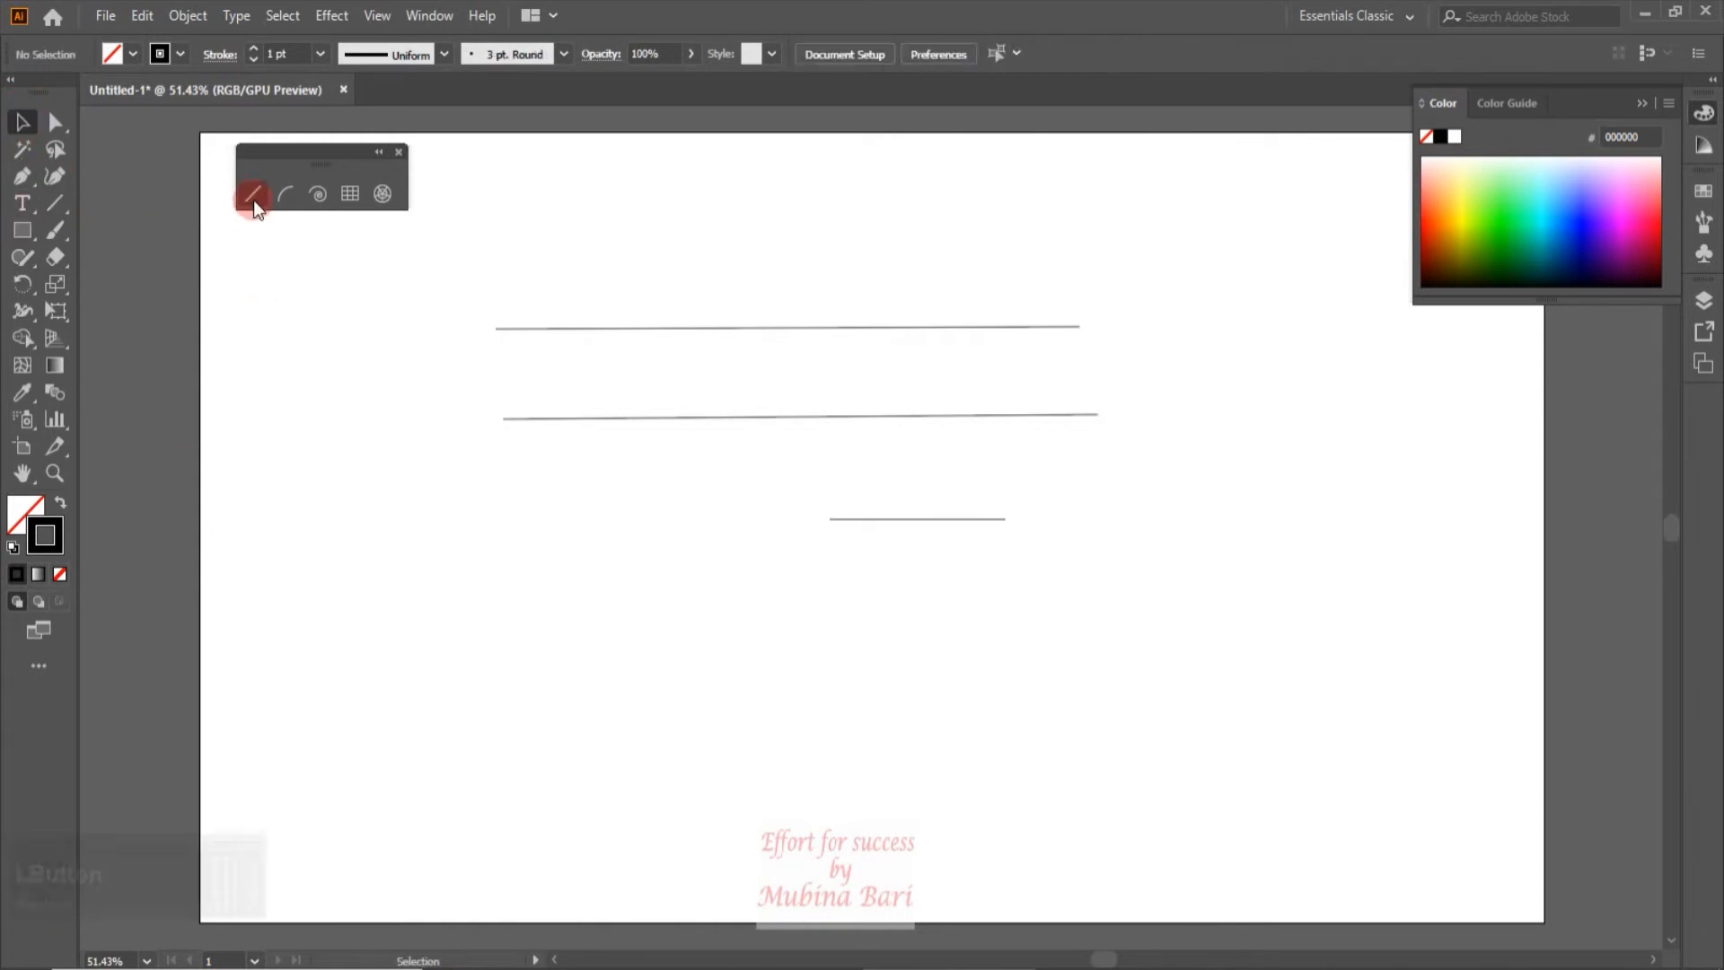
{"action": "left_click", "coordinate": [643, 596]}
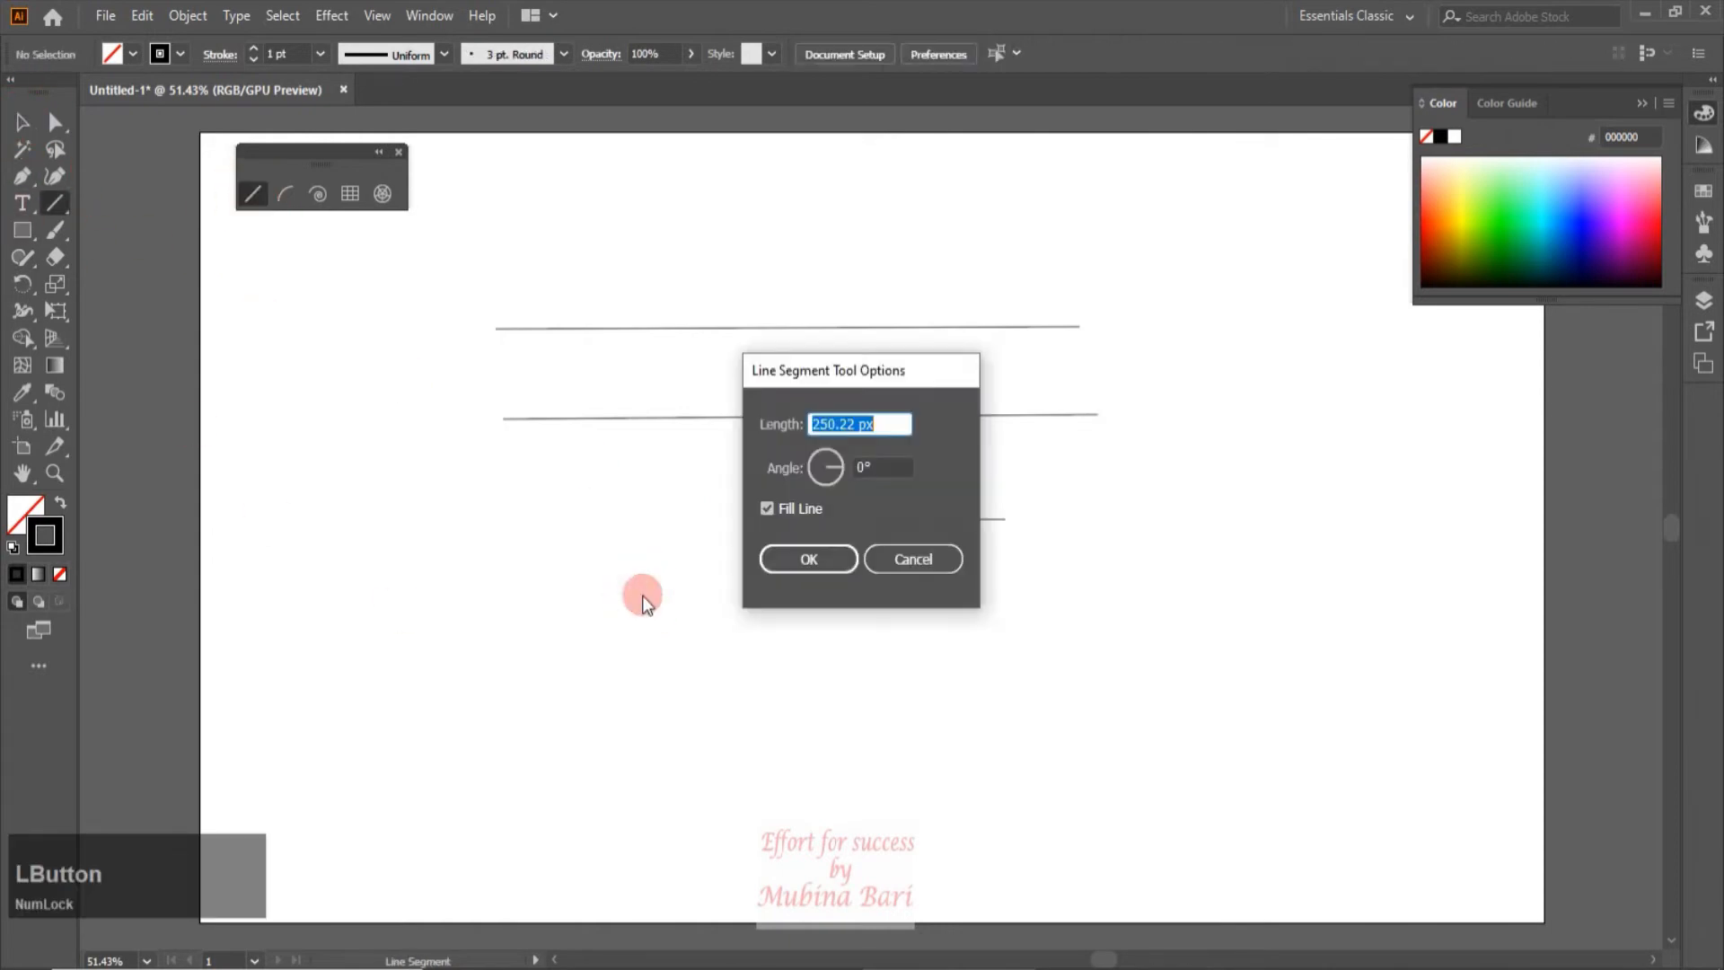
{"action": "left_click", "coordinate": [842, 465]}
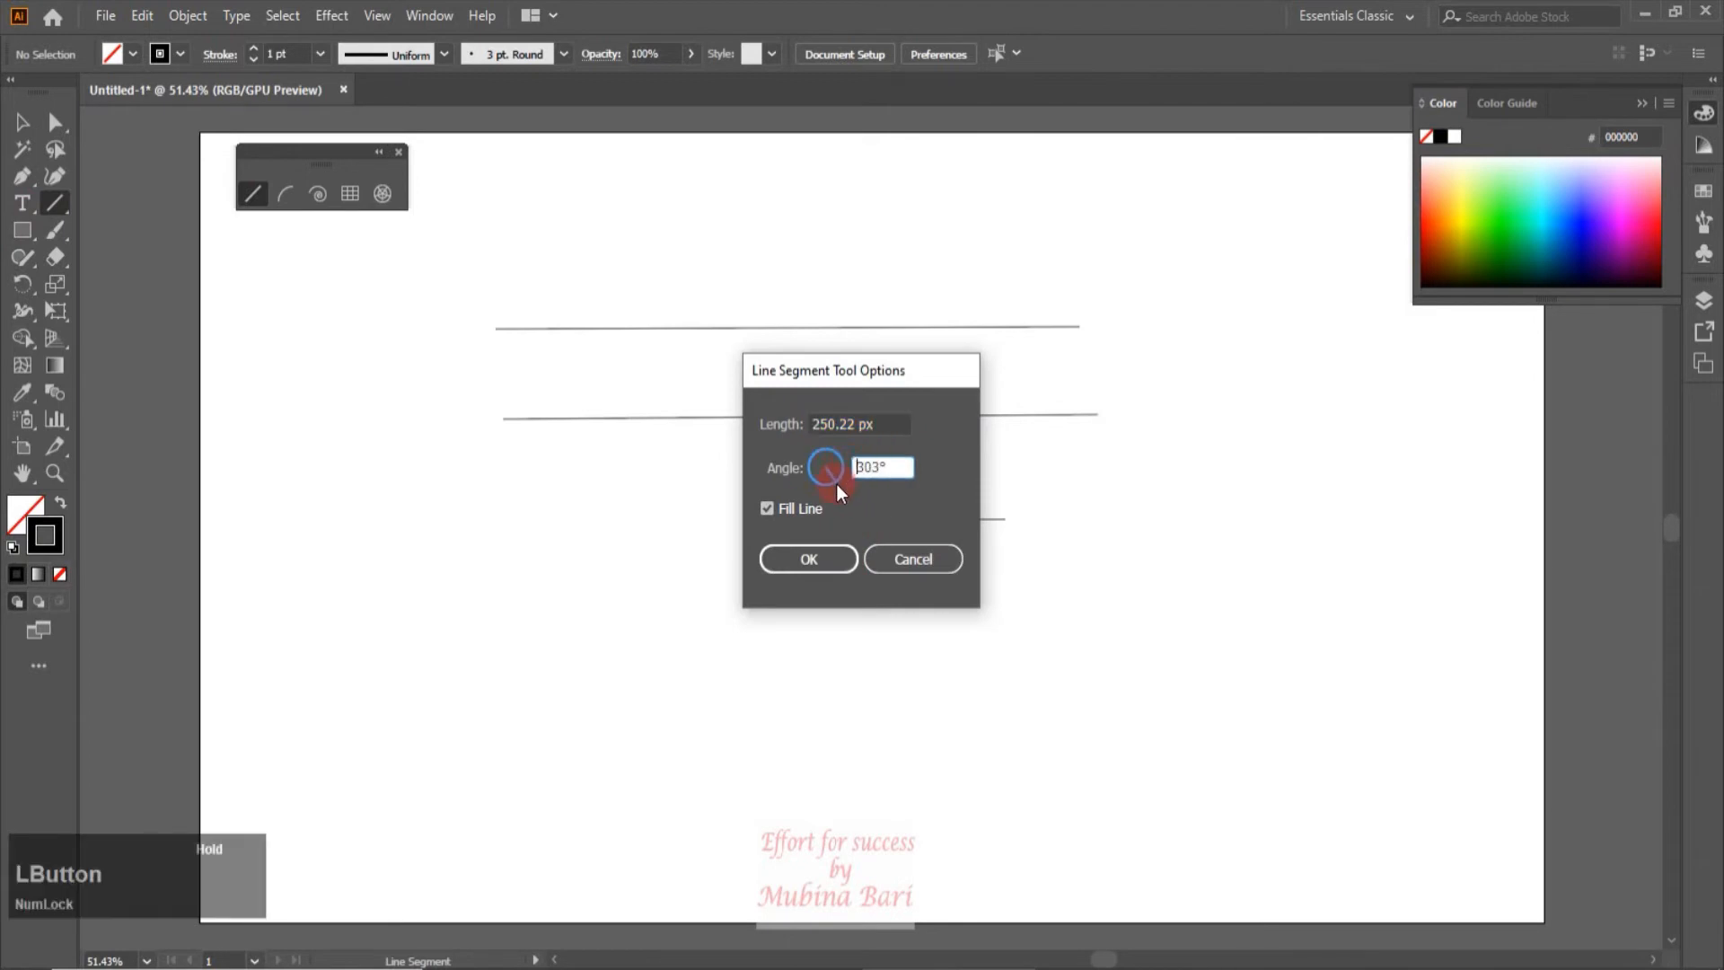
{"action": "left_click", "coordinate": [823, 555]}
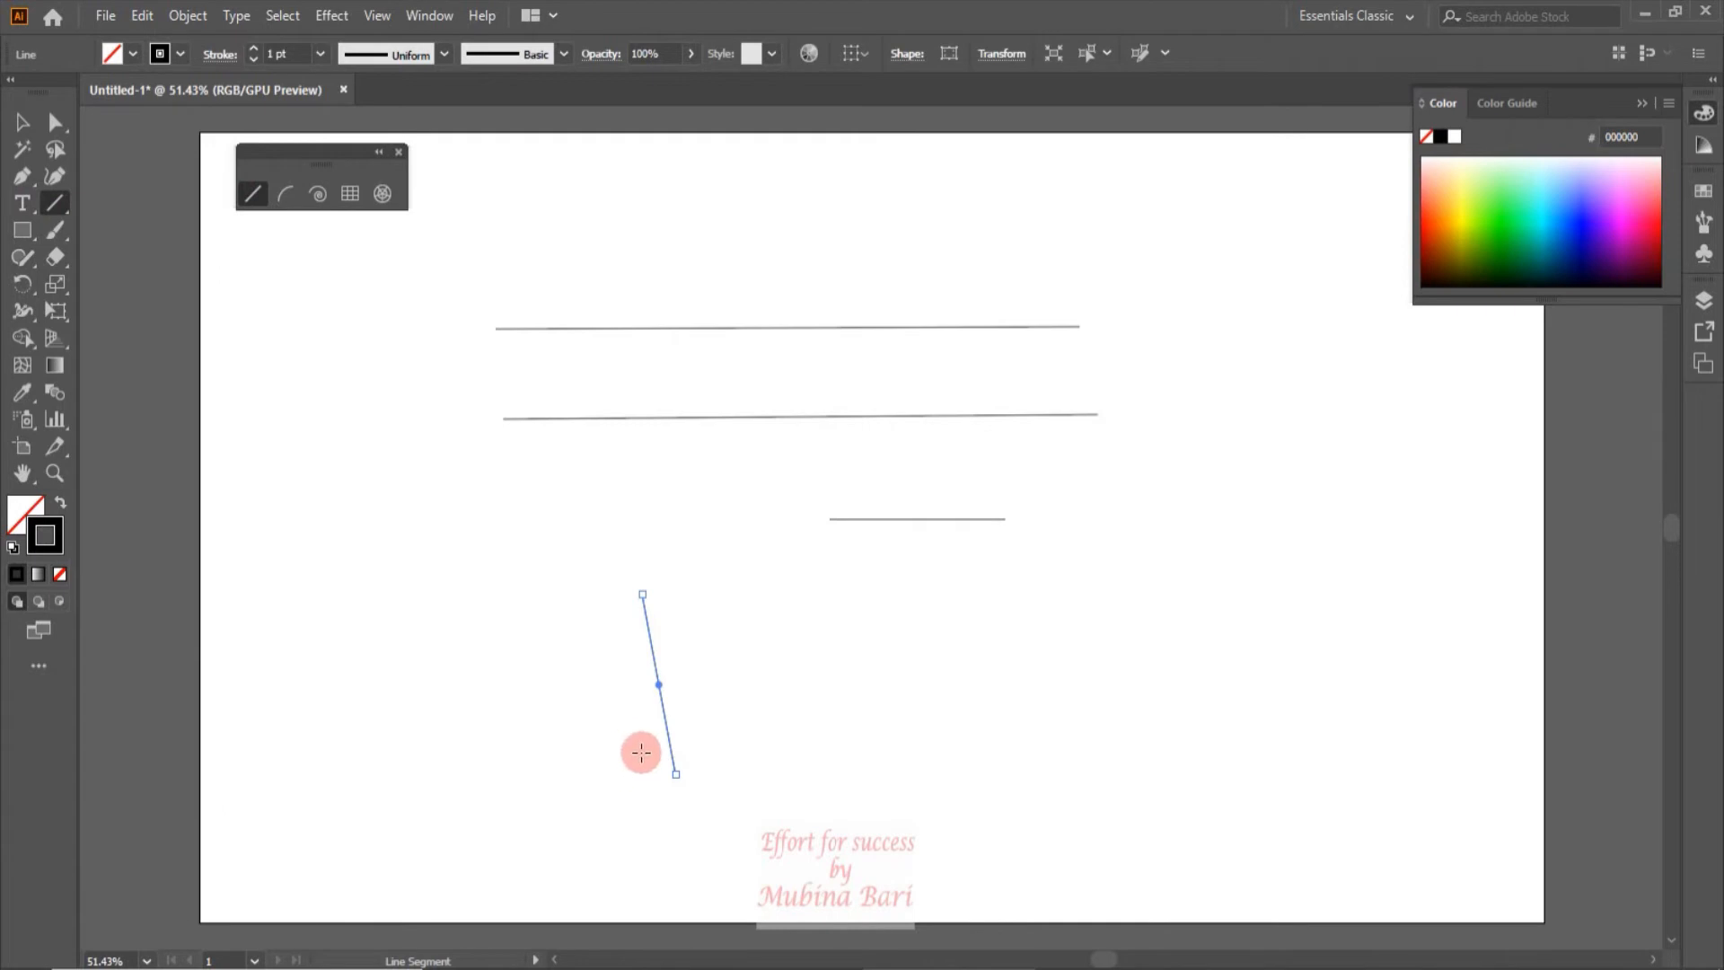
Clear the practice lines from the artboard and draw a single near-horizontal line about 512 px wide in its upper part
{"action": "key", "text": "v"}
{"action": "left_click_drag", "start_coordinate": [477, 294], "coordinate": [687, 476]}
{"action": "key", "text": "Delete"}
{"action": "left_click_drag", "start_coordinate": [593, 589], "coordinate": [786, 759]}
{"action": "key", "text": "Delete"}
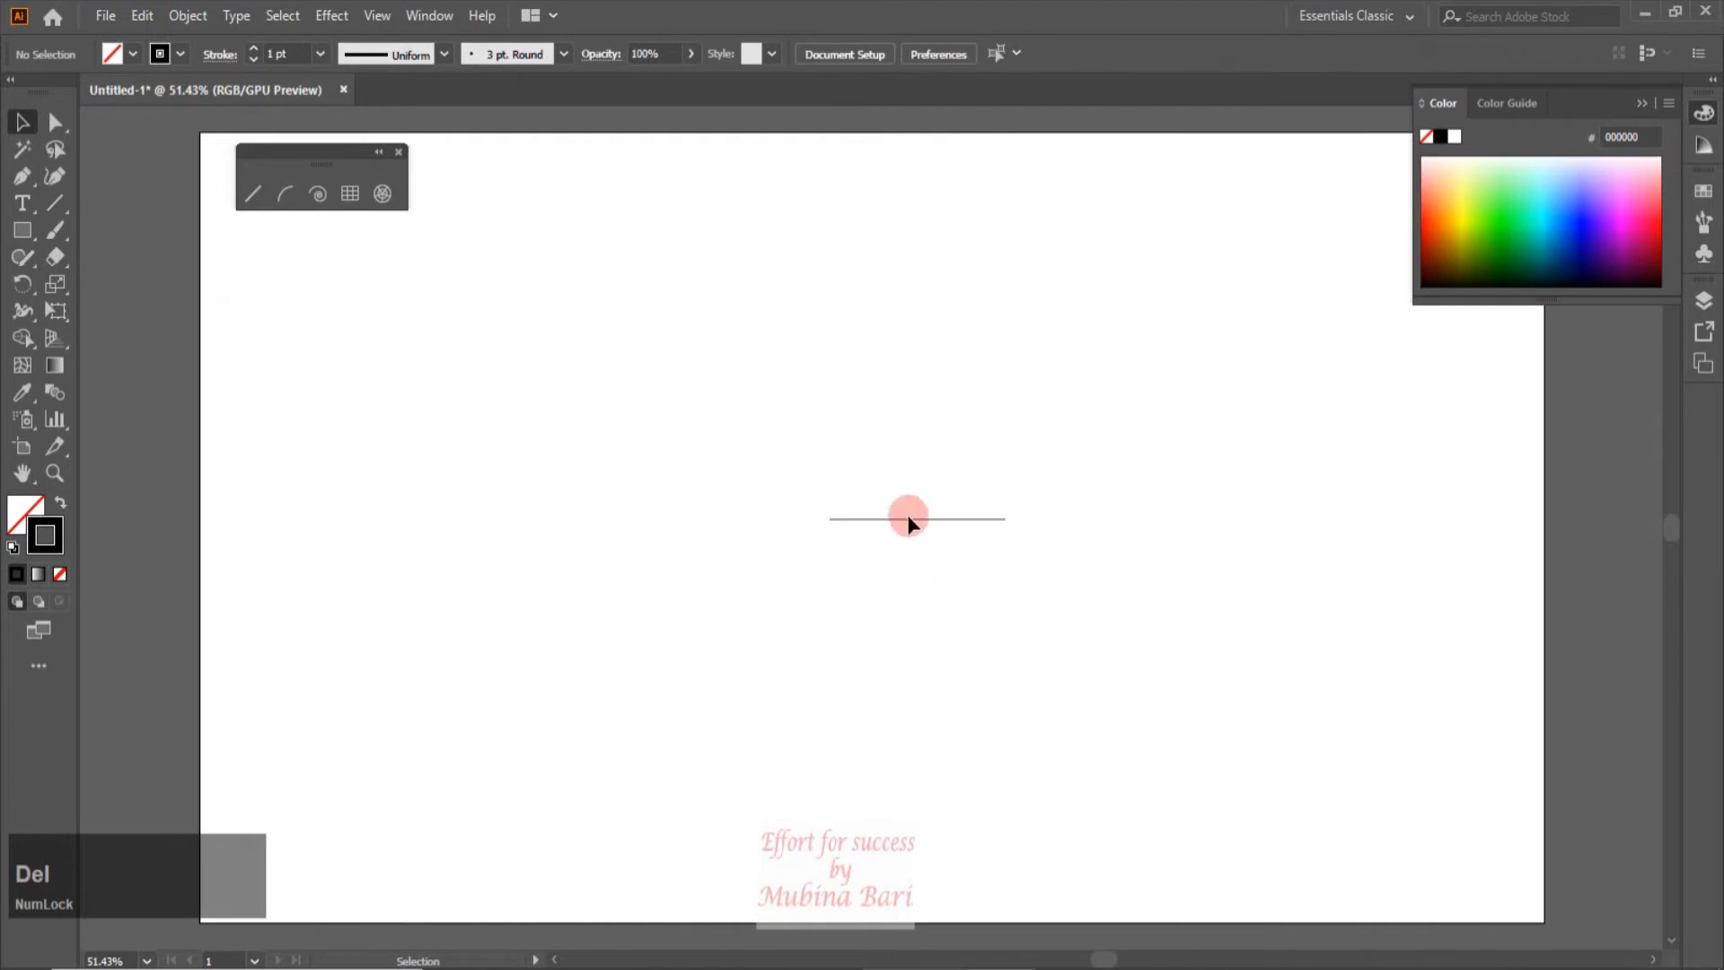
{"action": "left_click_drag", "start_coordinate": [765, 447], "coordinate": [970, 295]}
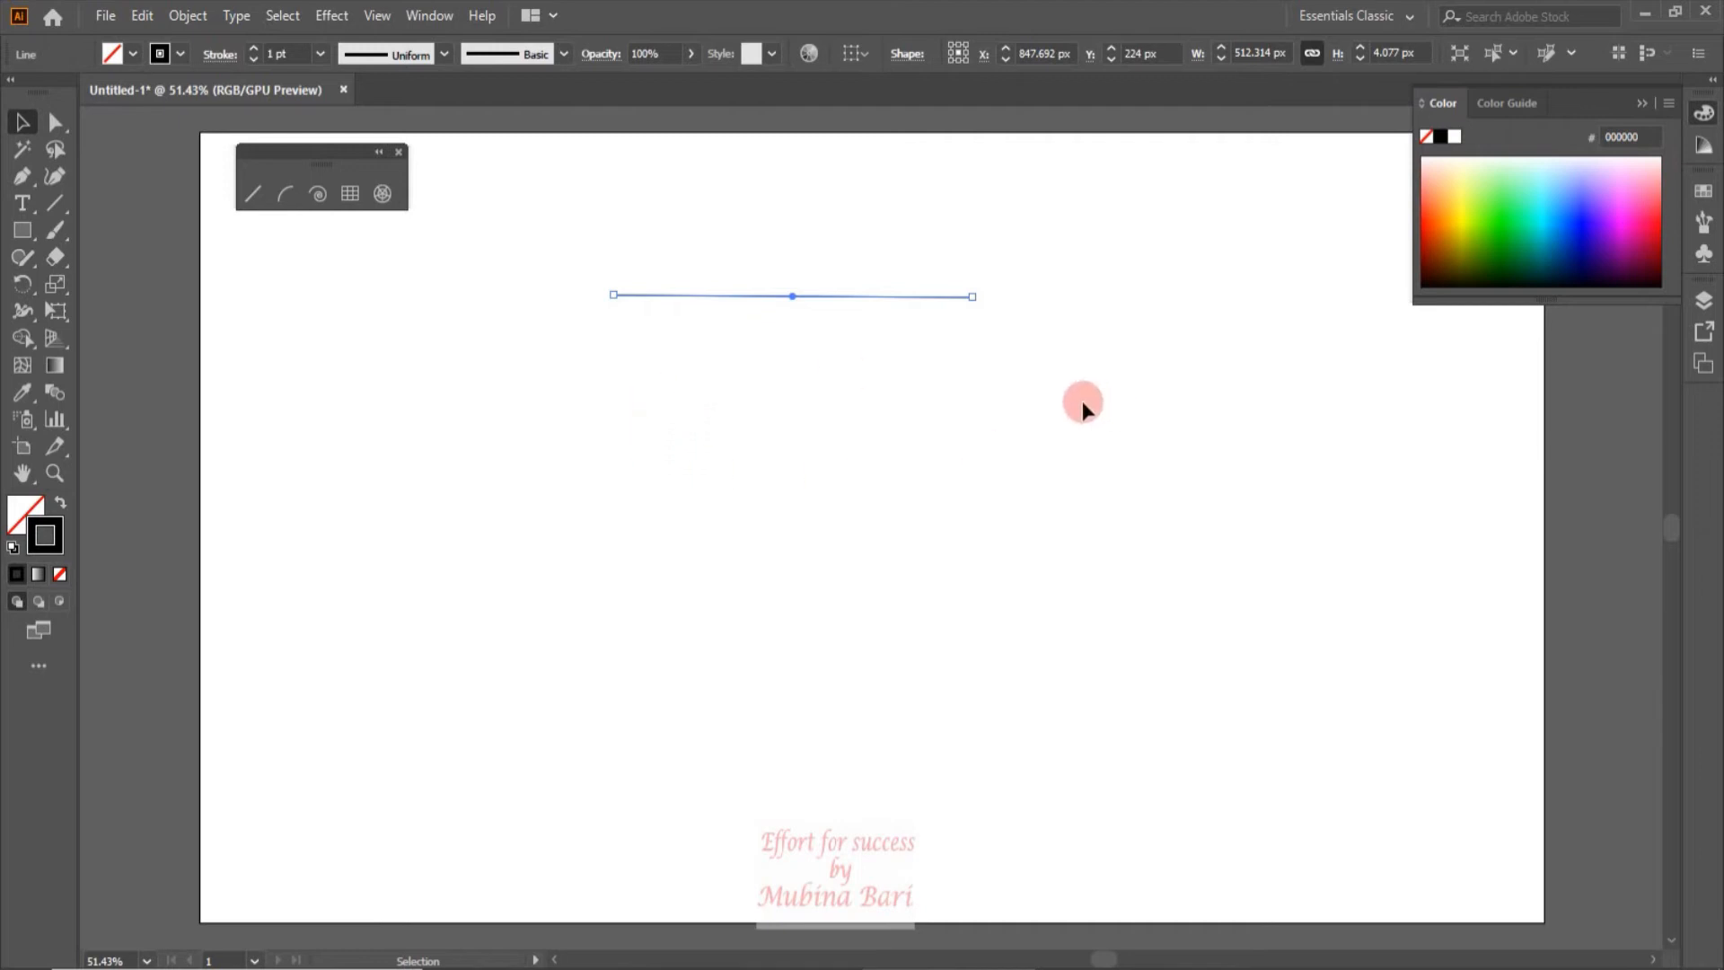
Draw a straight horizontal path about 657 px long below the line with the Pen tool and delete its end point
{"action": "left_click", "coordinate": [22, 176]}
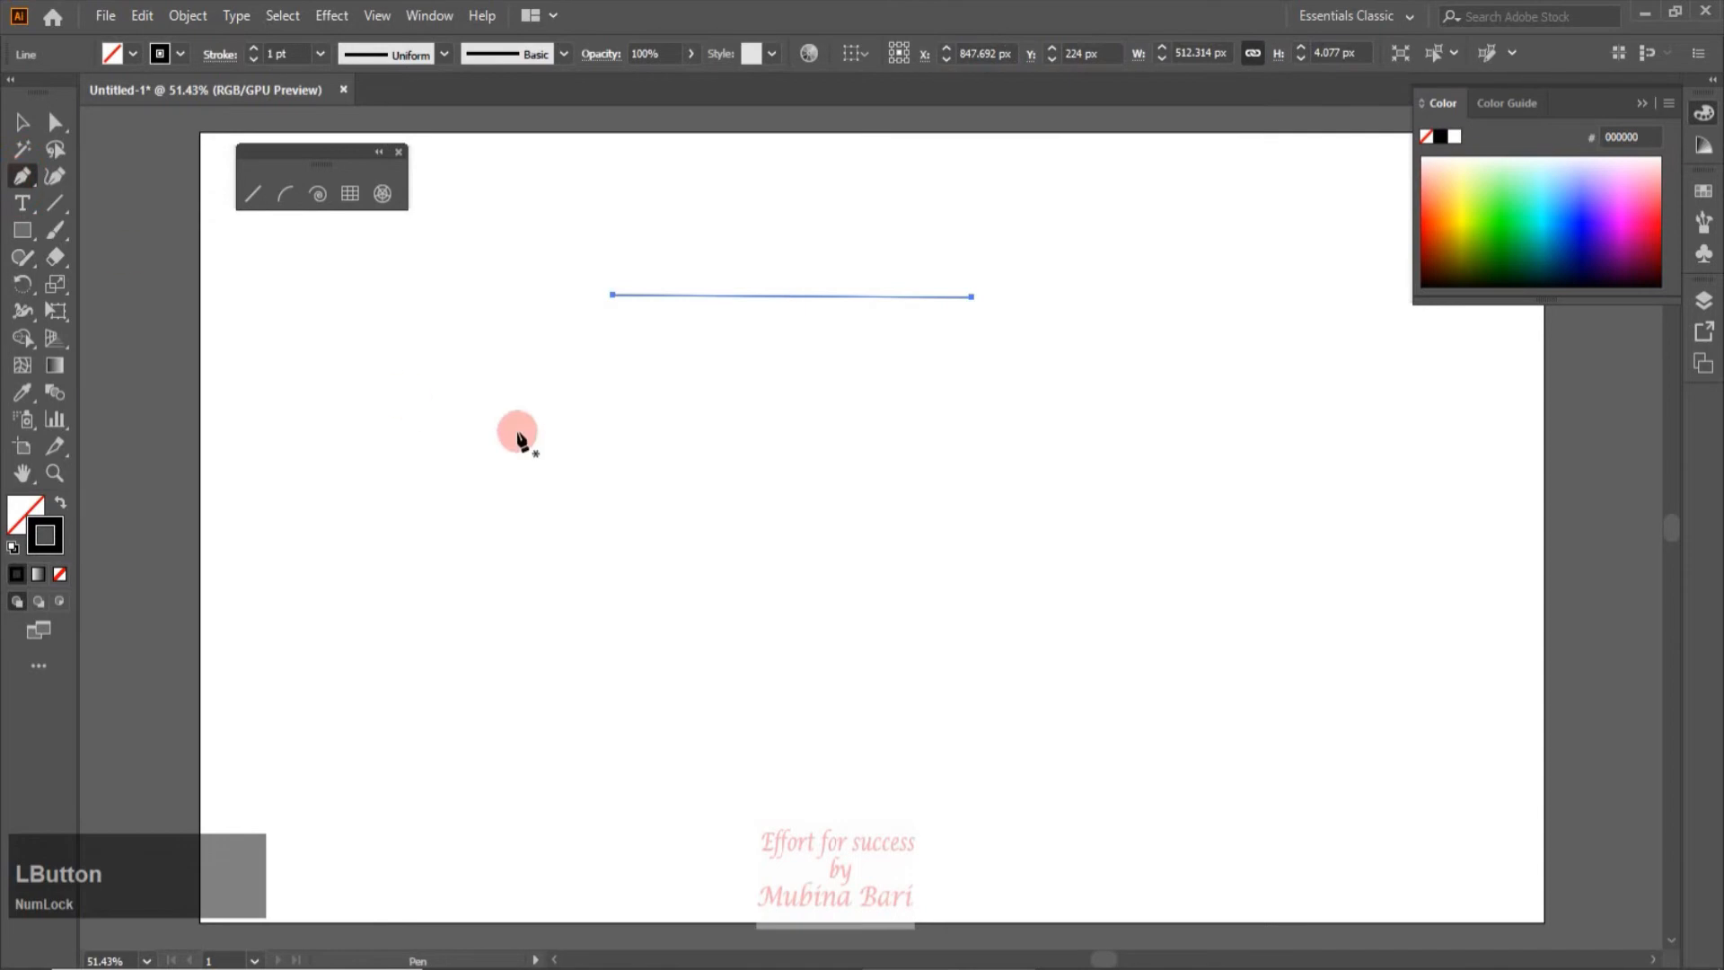
{"action": "left_click", "coordinate": [528, 413]}
{"action": "left_click", "coordinate": [989, 413]}
{"action": "left_click_drag", "start_coordinate": [988, 413], "coordinate": [1029, 513]}
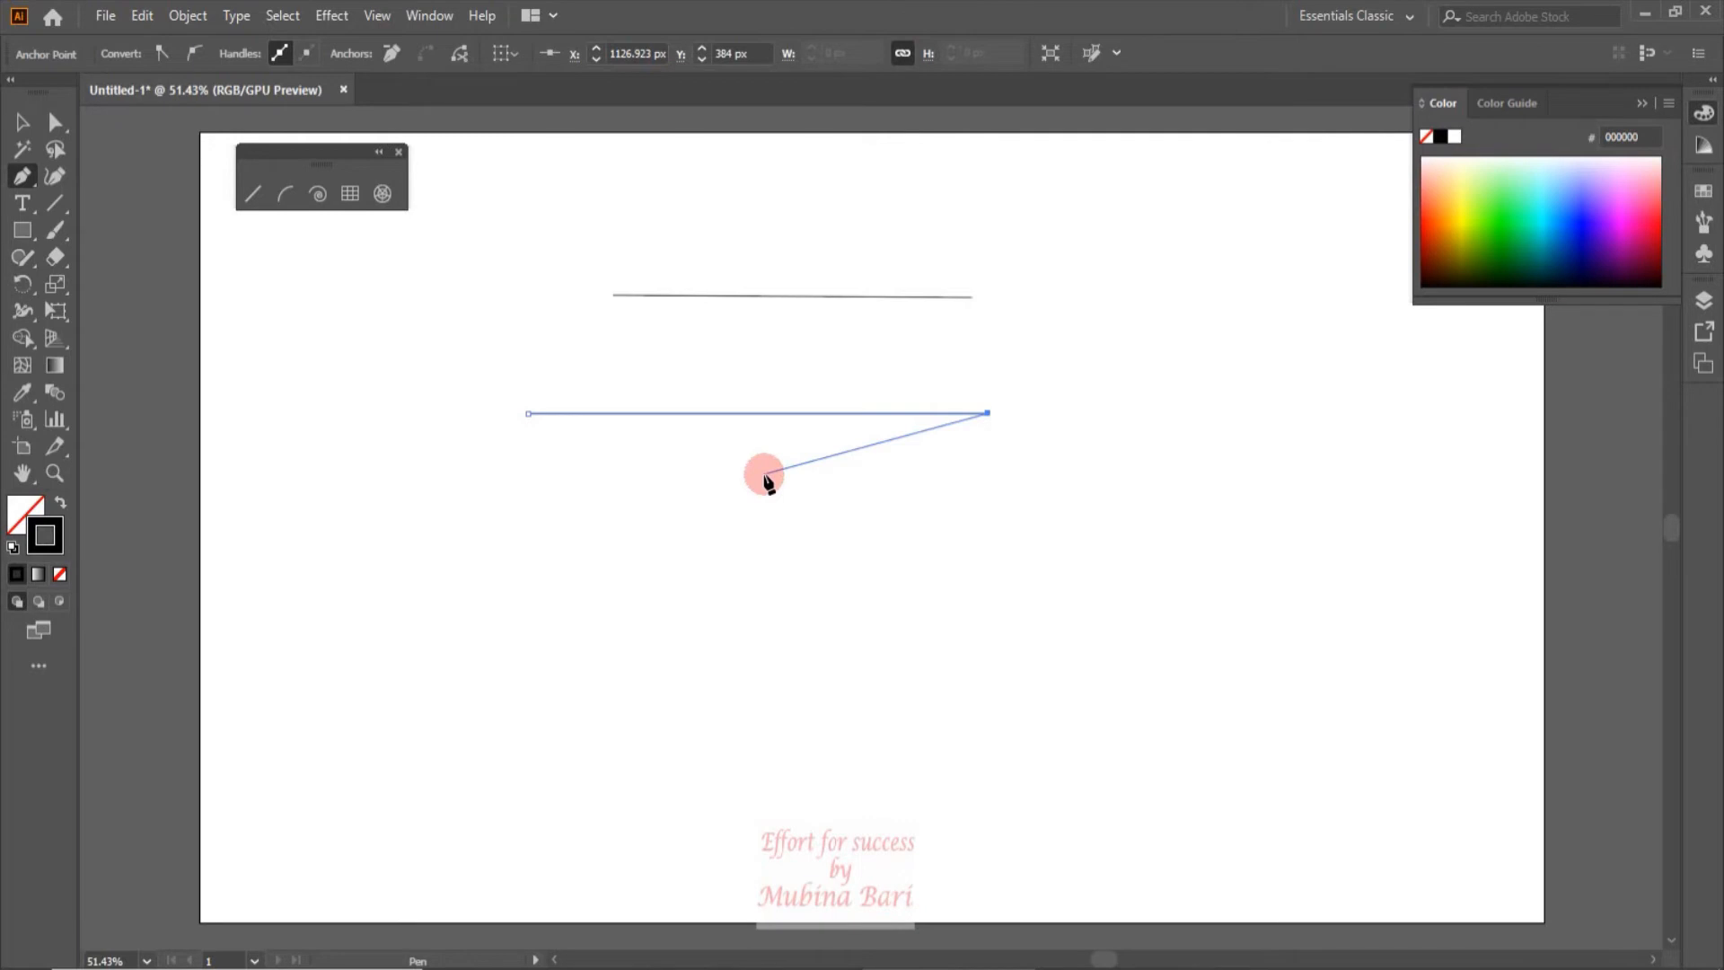
{"action": "key", "text": "Delete"}
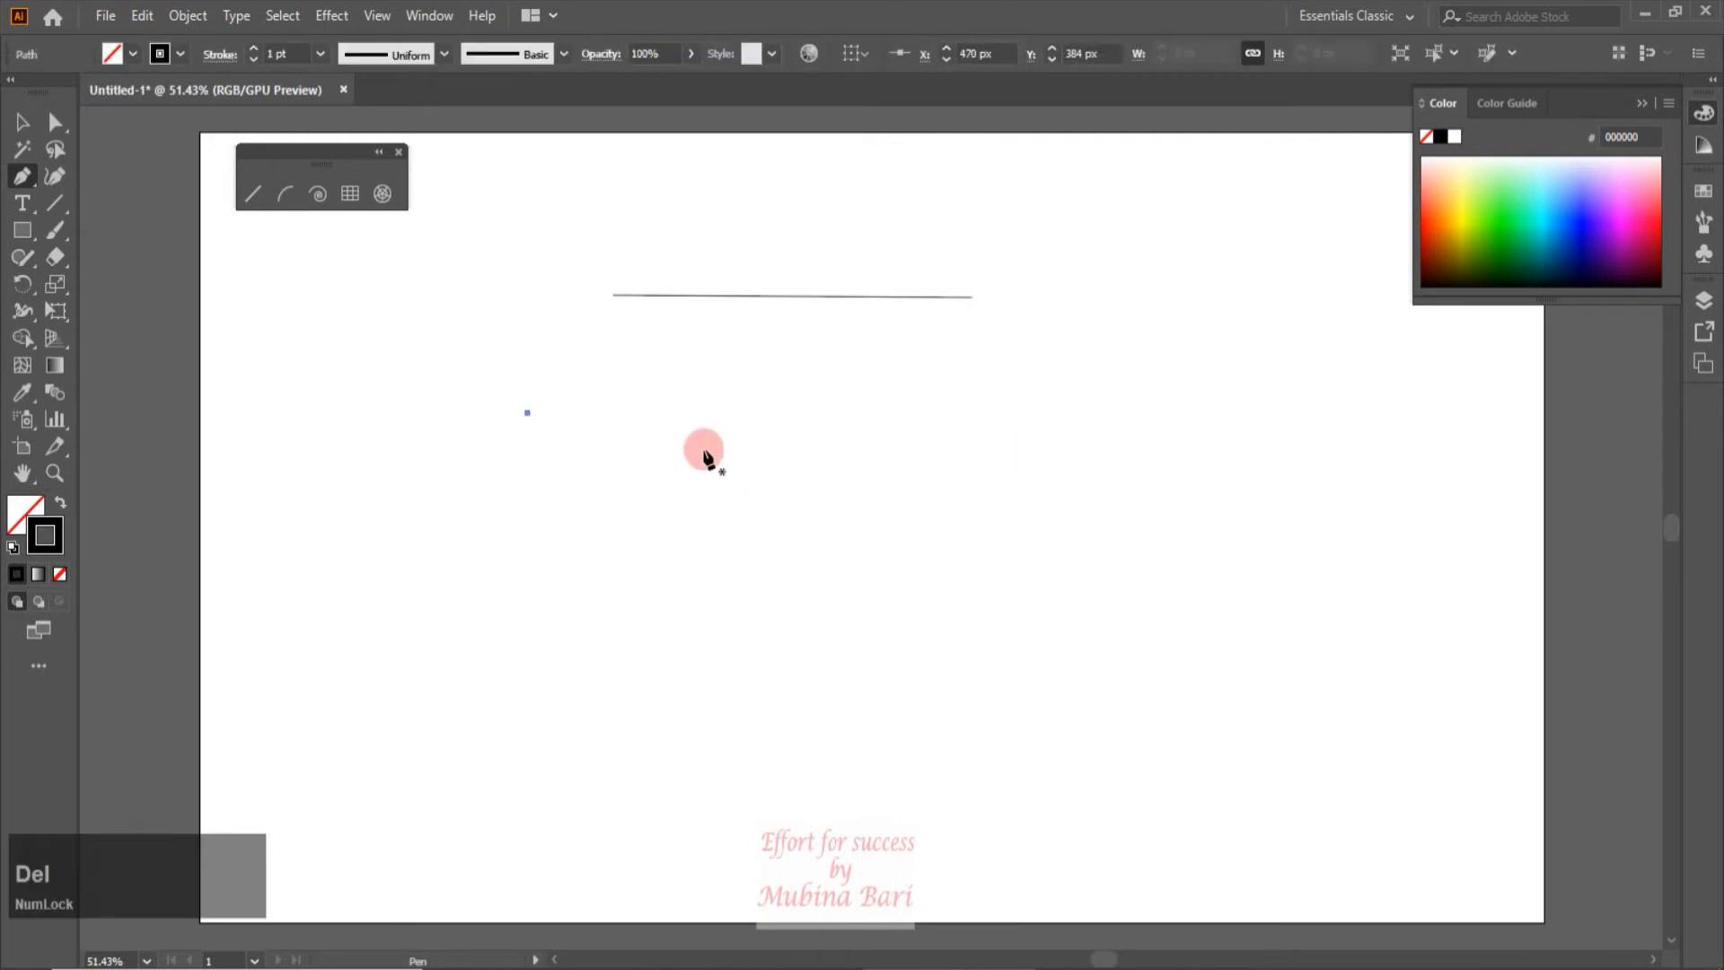
{"action": "left_click", "coordinate": [22, 120]}
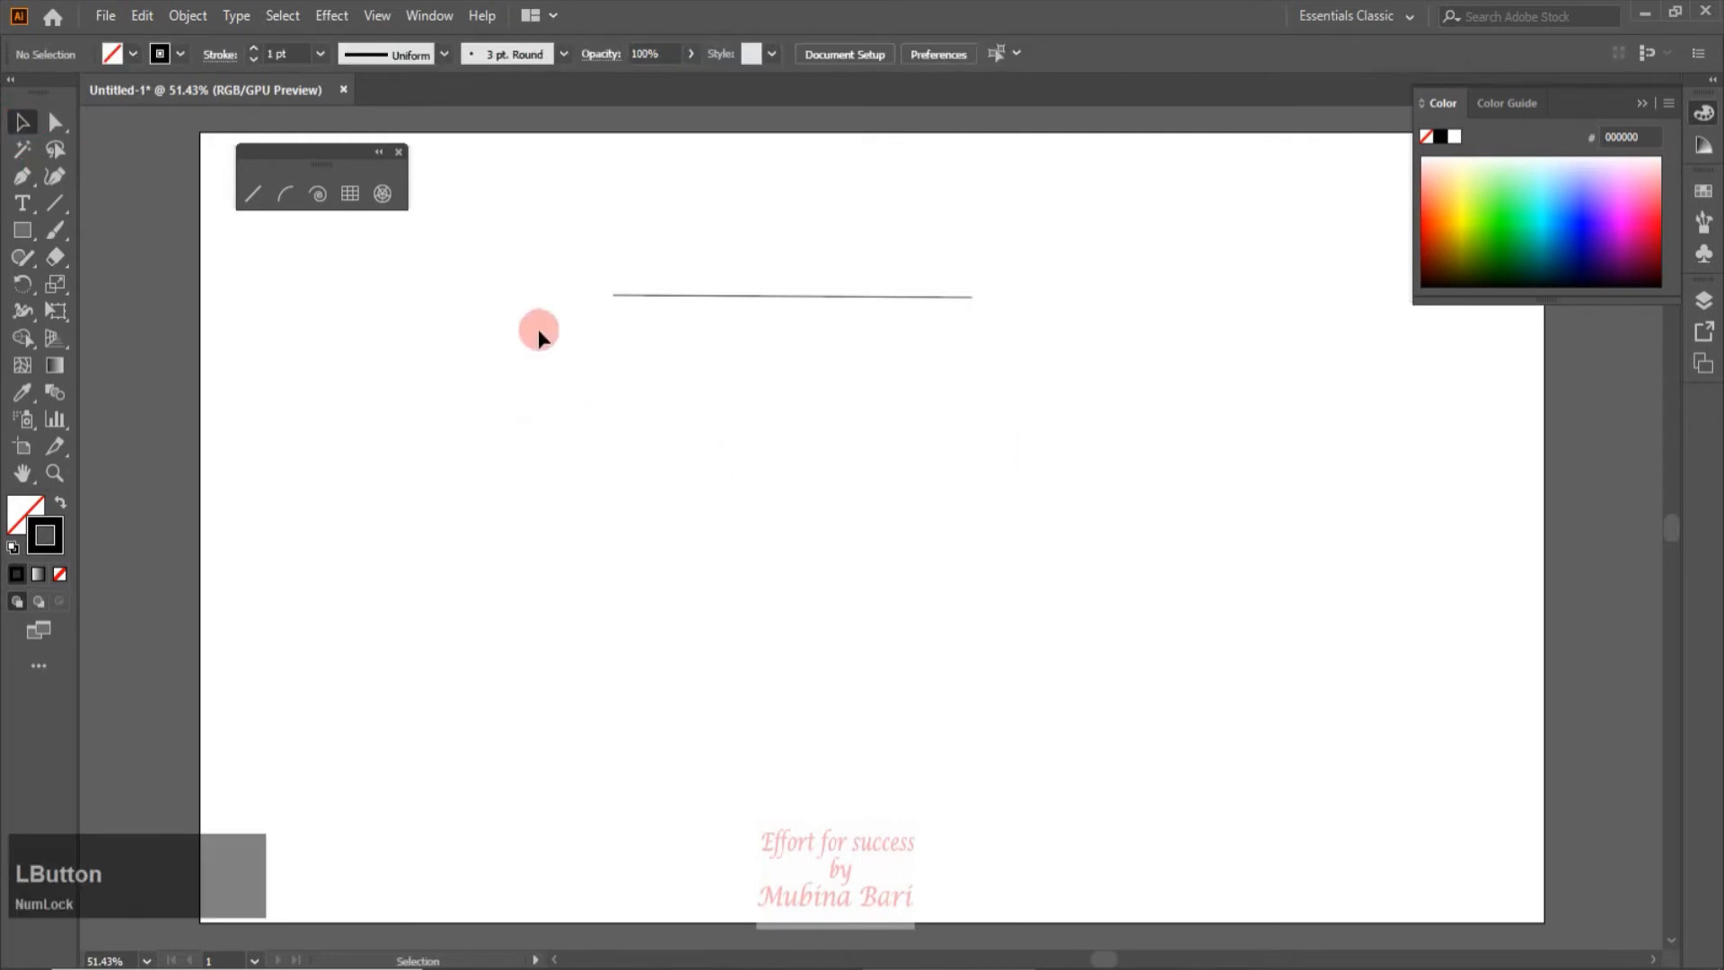
Extend the line into a closed triangle with the Pen tool, placing one corner point below it
{"action": "left_click", "coordinate": [684, 294]}
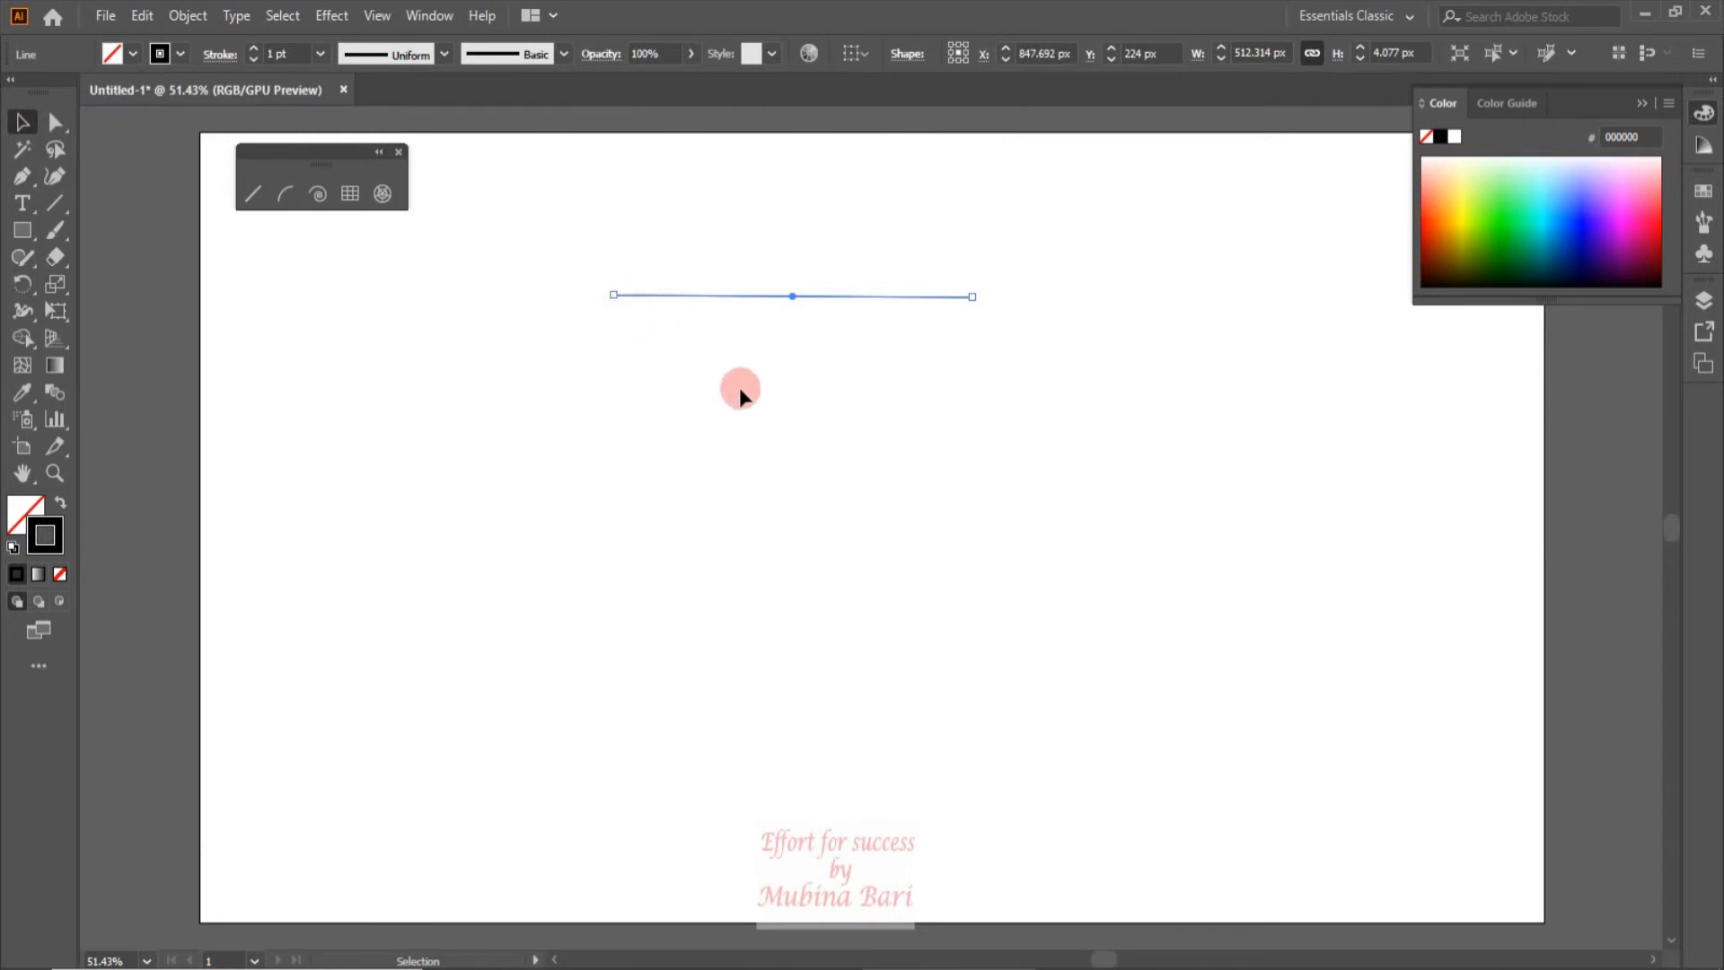
{"action": "left_click", "coordinate": [23, 176]}
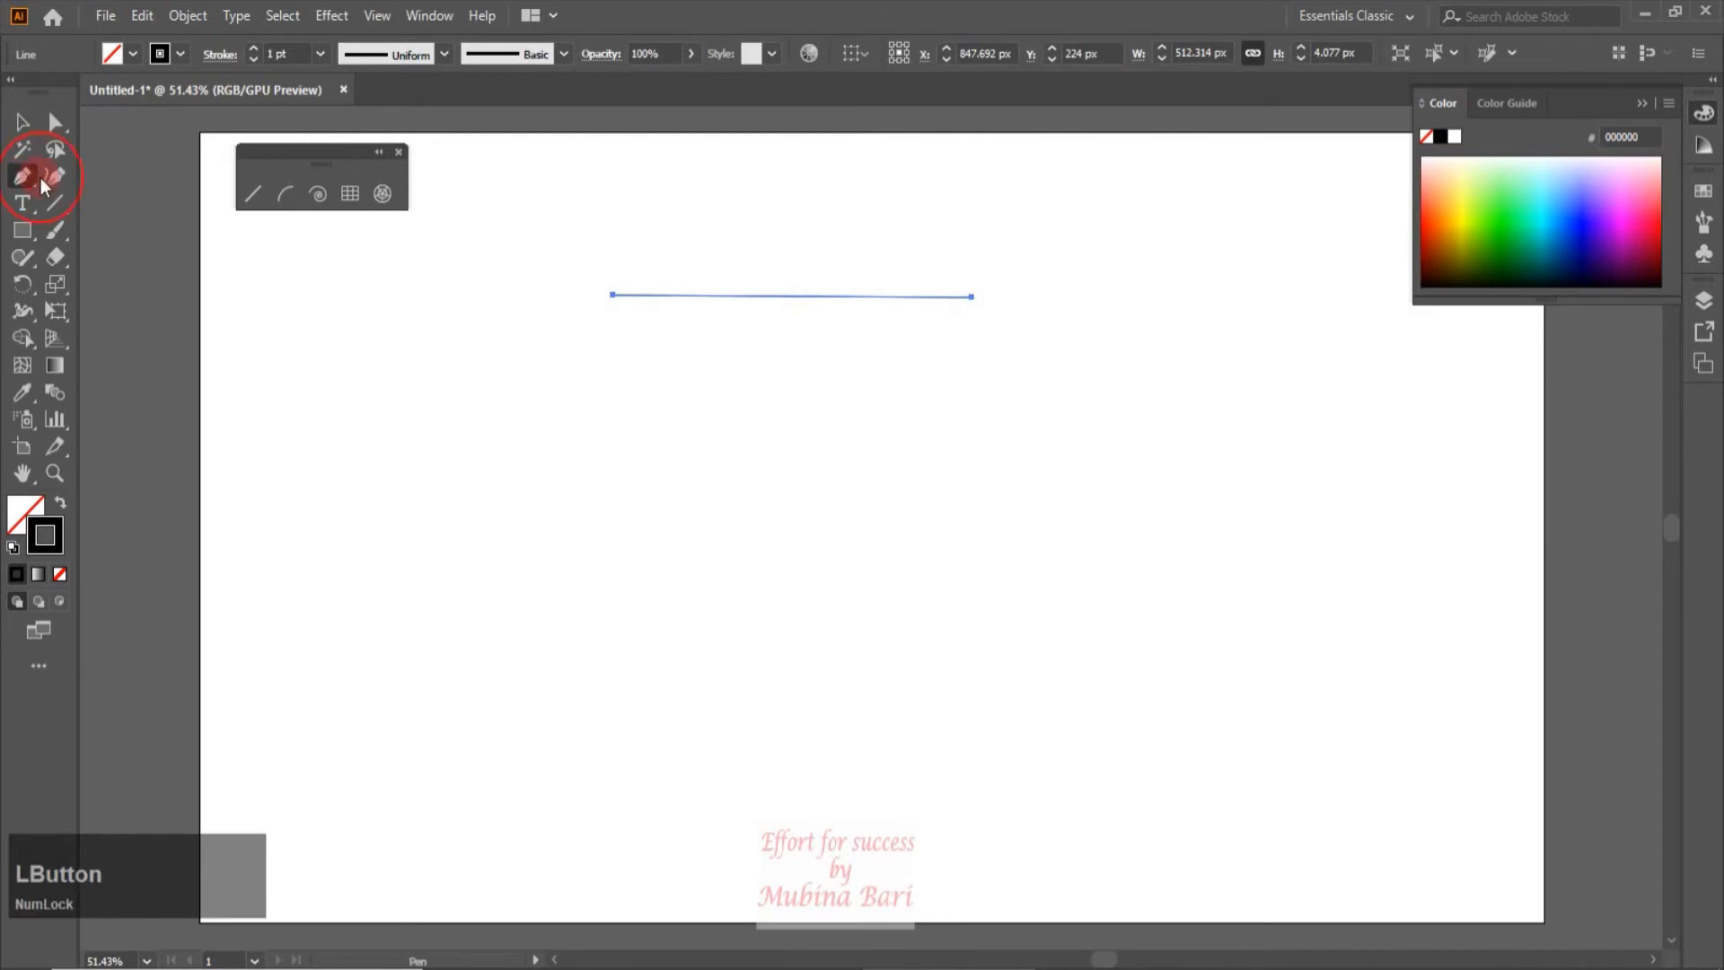
{"action": "left_click", "coordinate": [614, 295]}
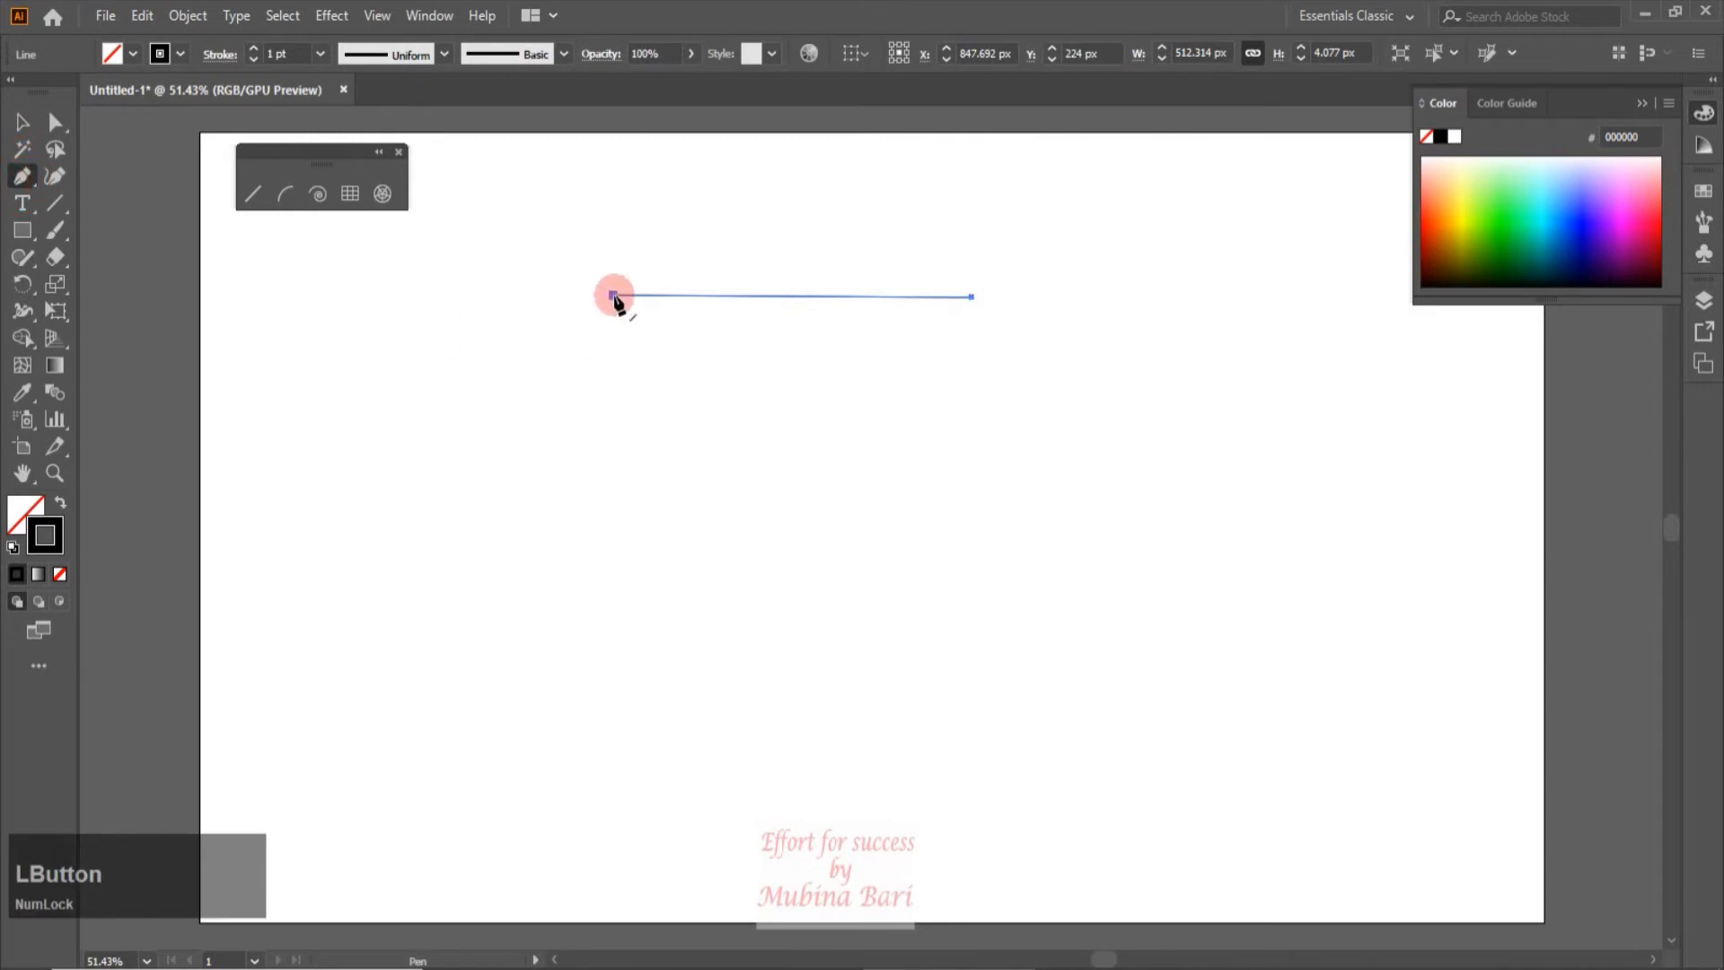
{"action": "left_click_drag", "start_coordinate": [615, 298], "coordinate": [771, 306]}
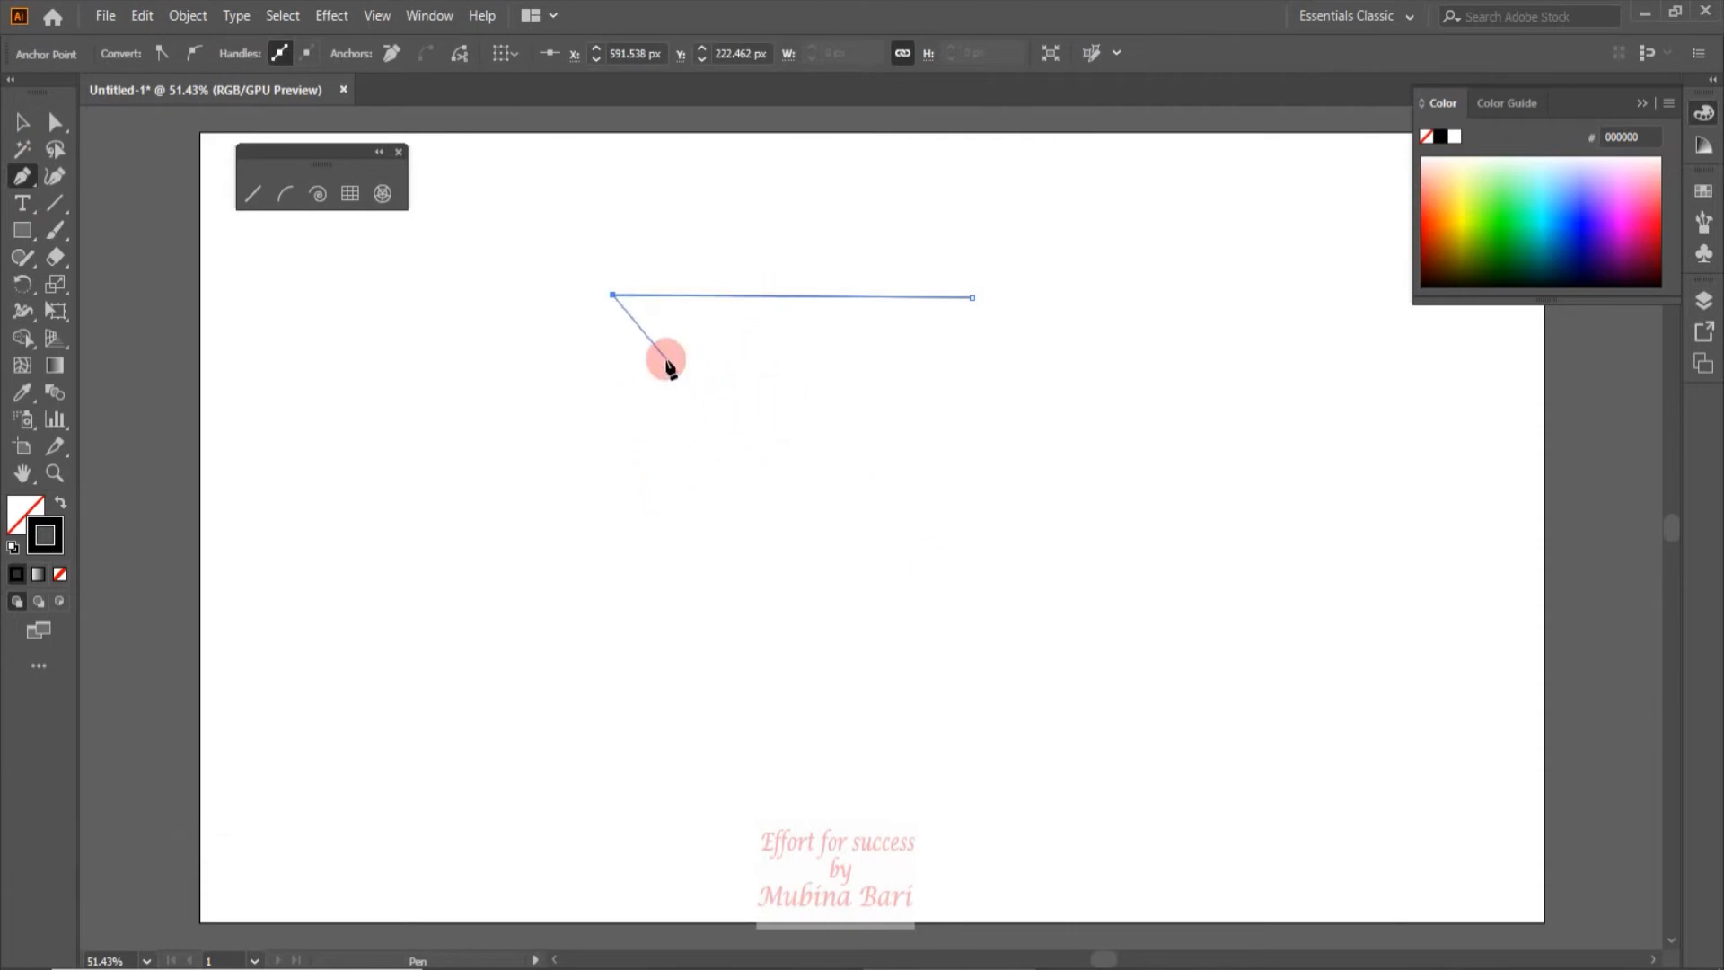
{"action": "left_click", "coordinate": [821, 503]}
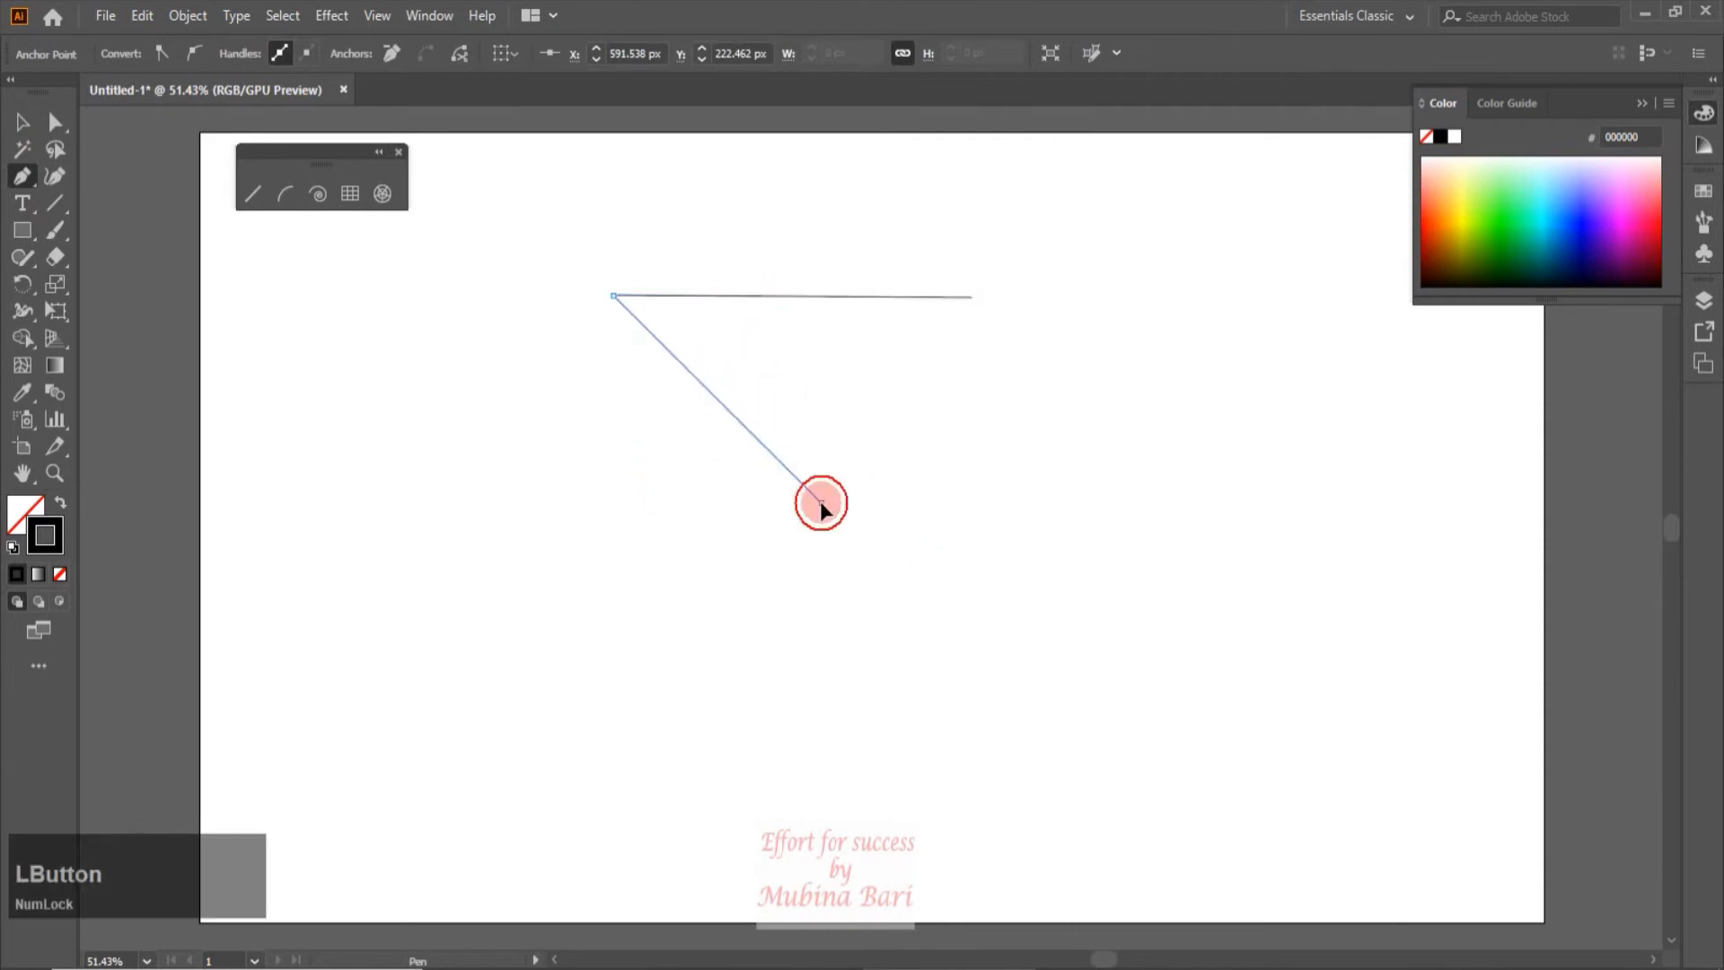
{"action": "left_click", "coordinate": [974, 299]}
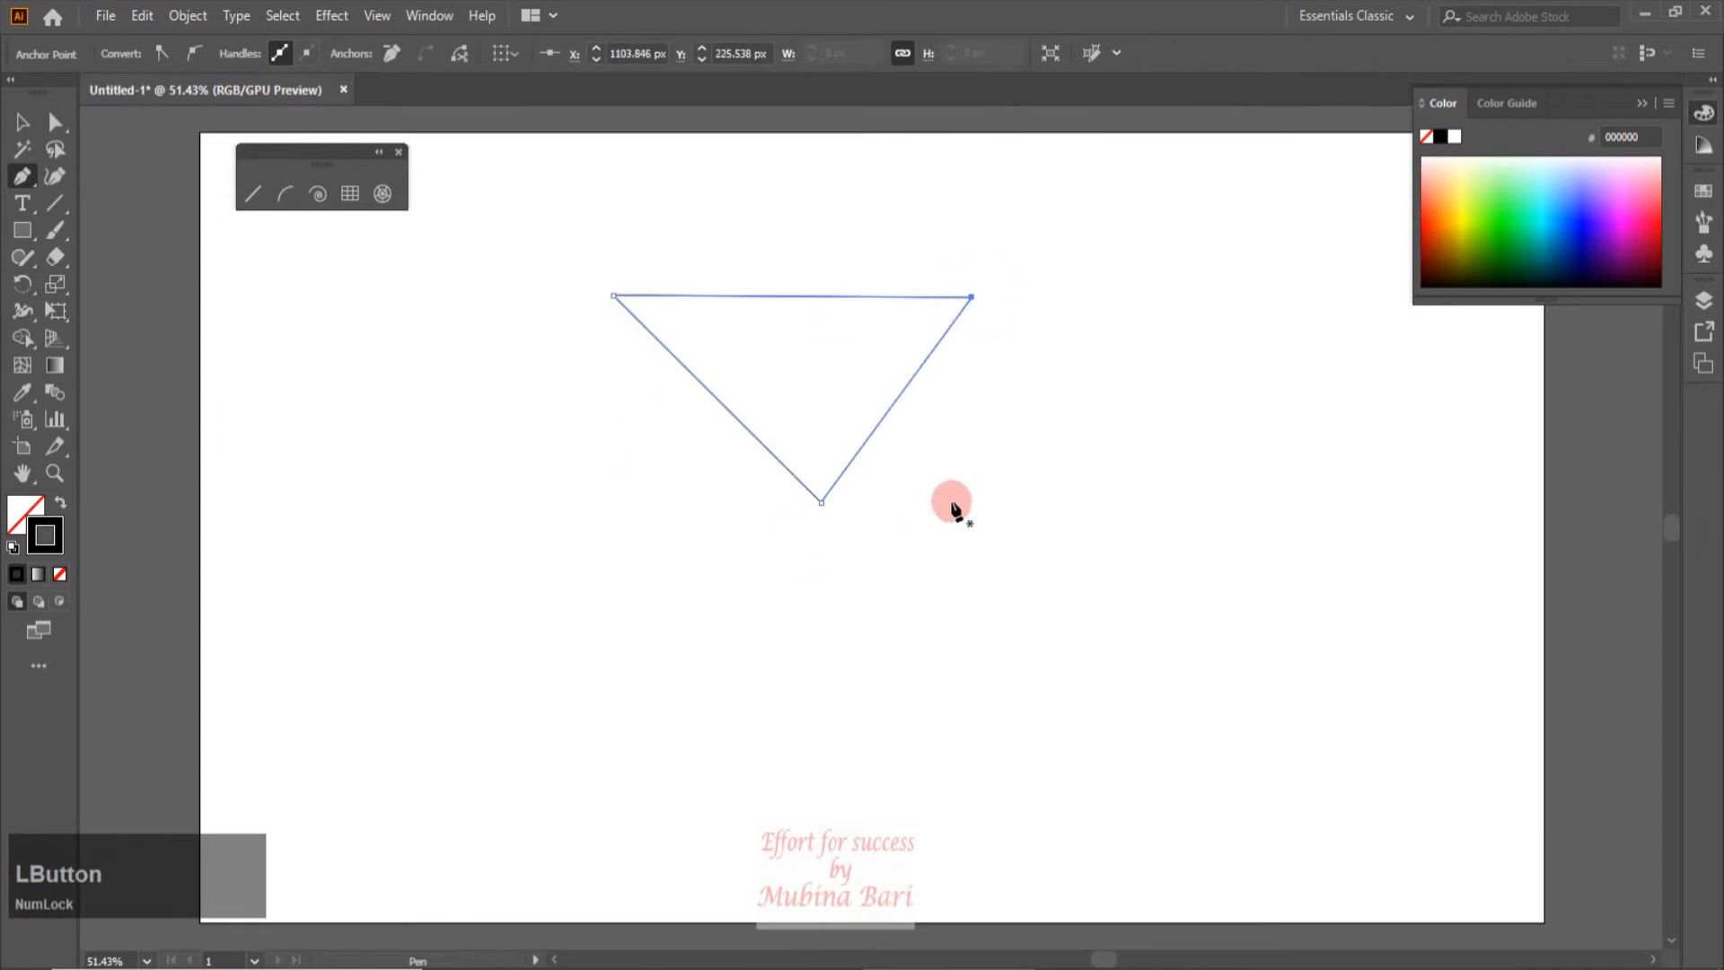
Undo the Pen tool sides added to the line
{"action": "left_click", "coordinate": [32, 130]}
{"action": "key", "text": "ctrl+z"}
{"action": "key", "text": "ctrl+z"}
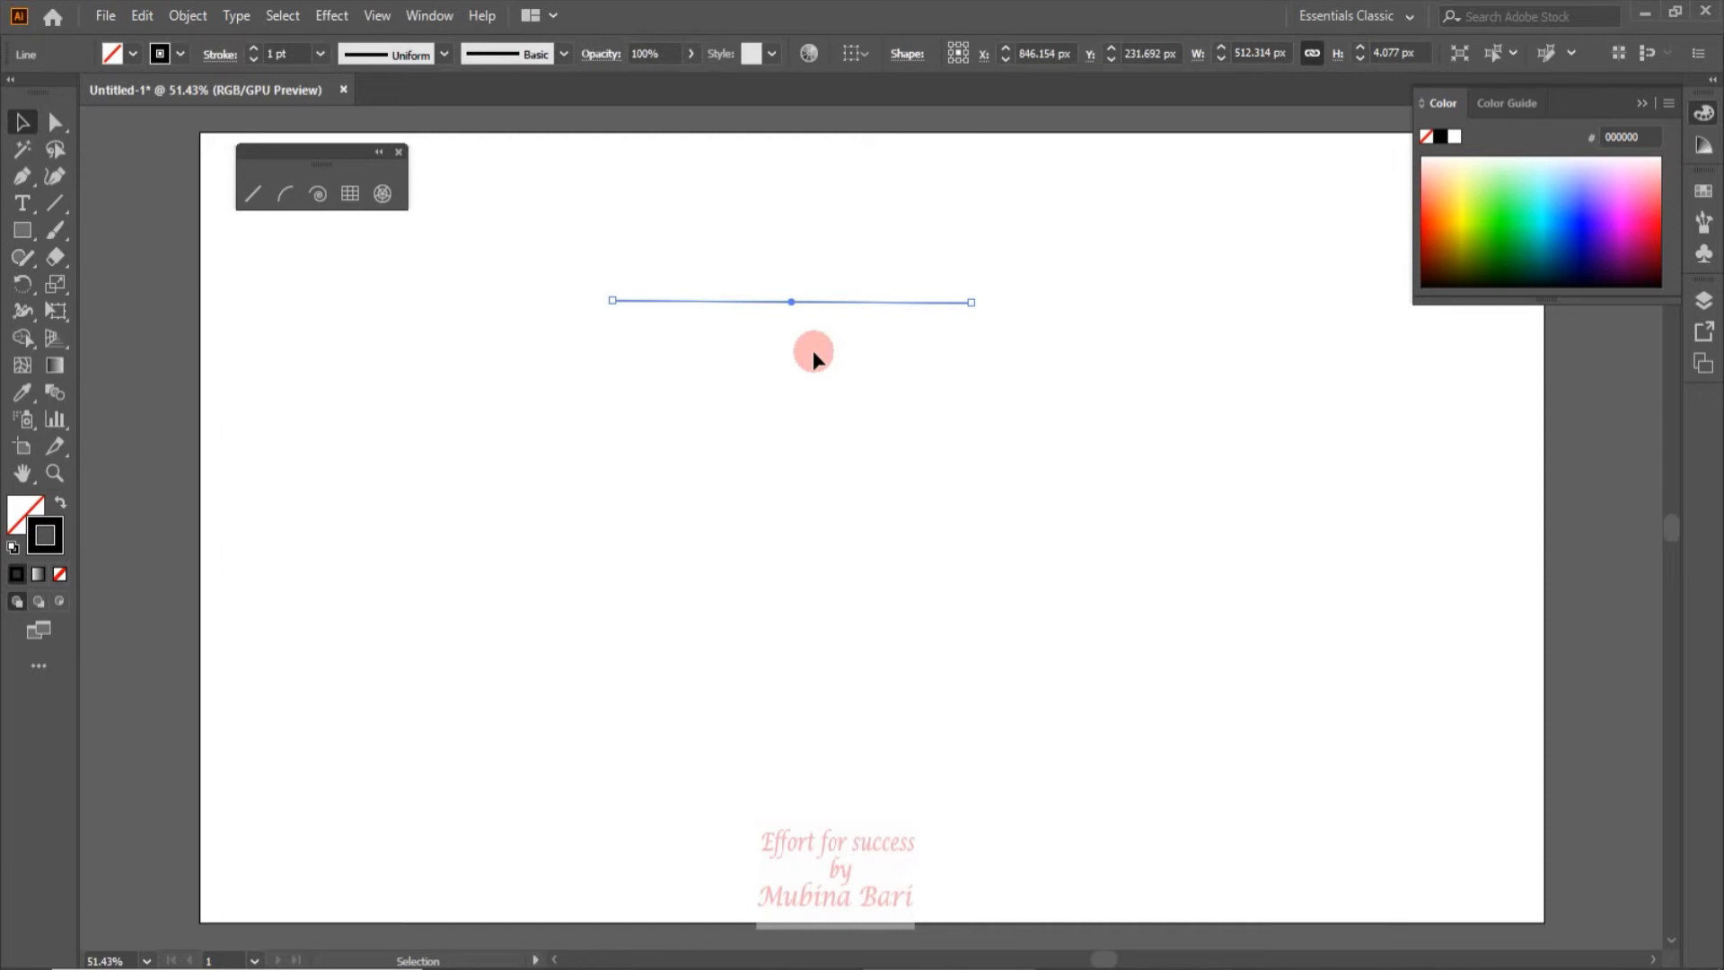
Try Width Profile 2 on the line, set its stroke to 20 pt and switch it to Width Profile 5
{"action": "left_click", "coordinate": [442, 56]}
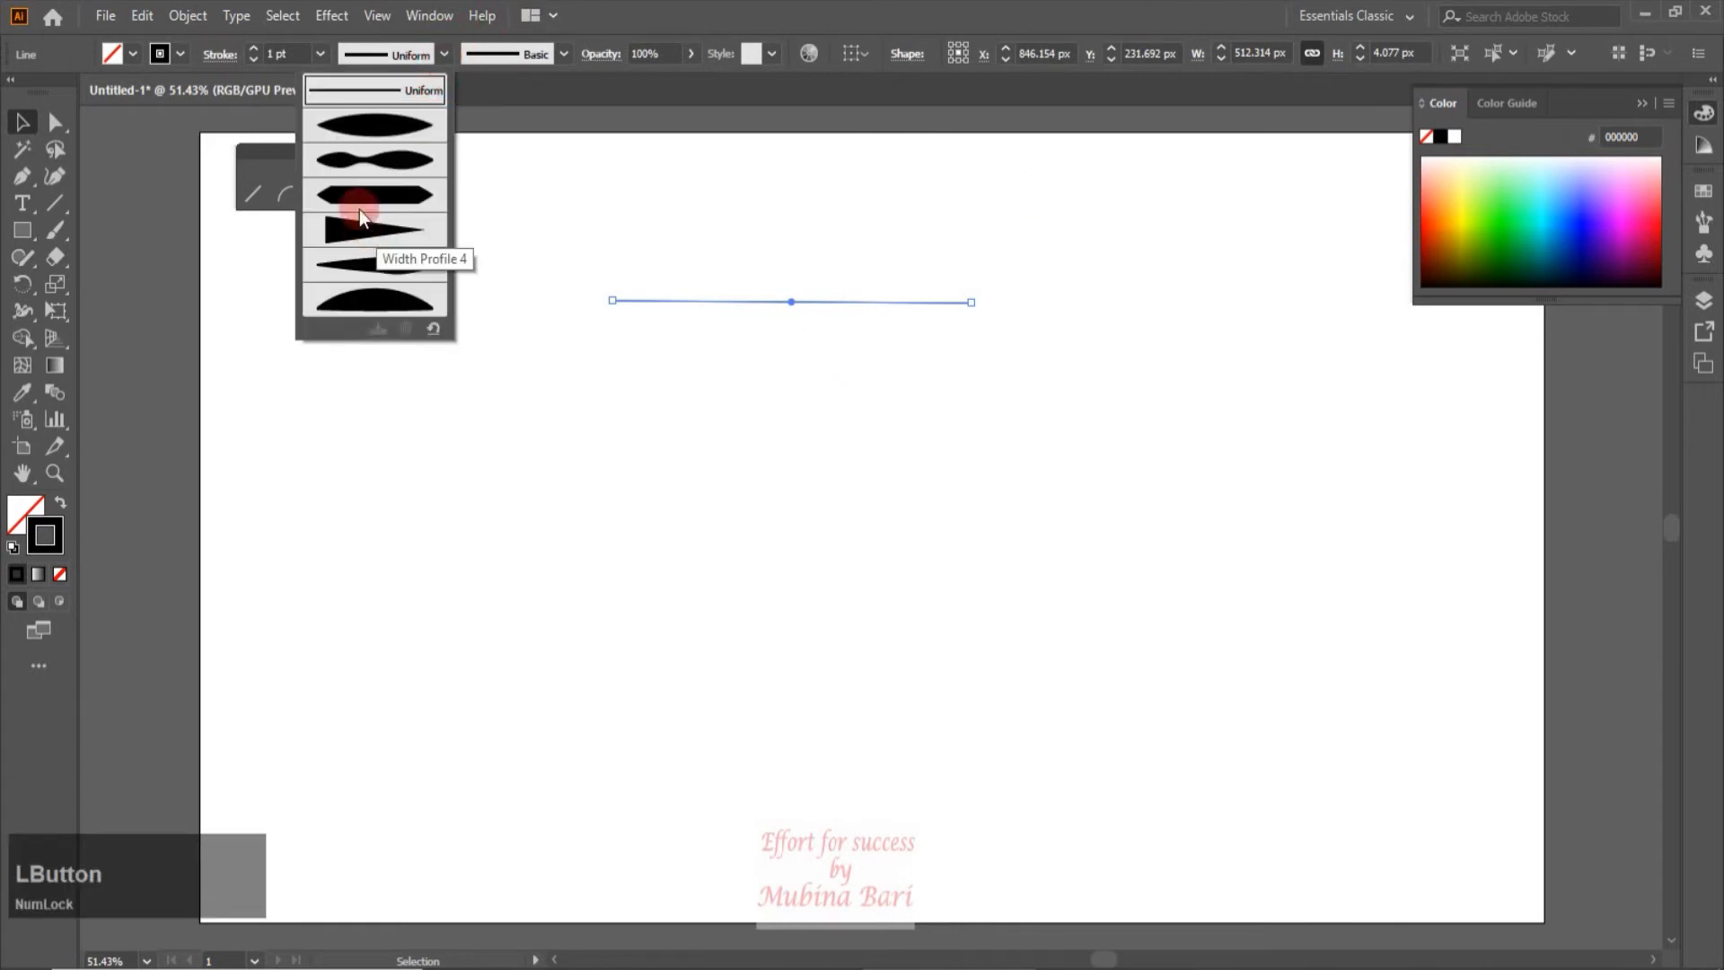
{"action": "left_click", "coordinate": [402, 162]}
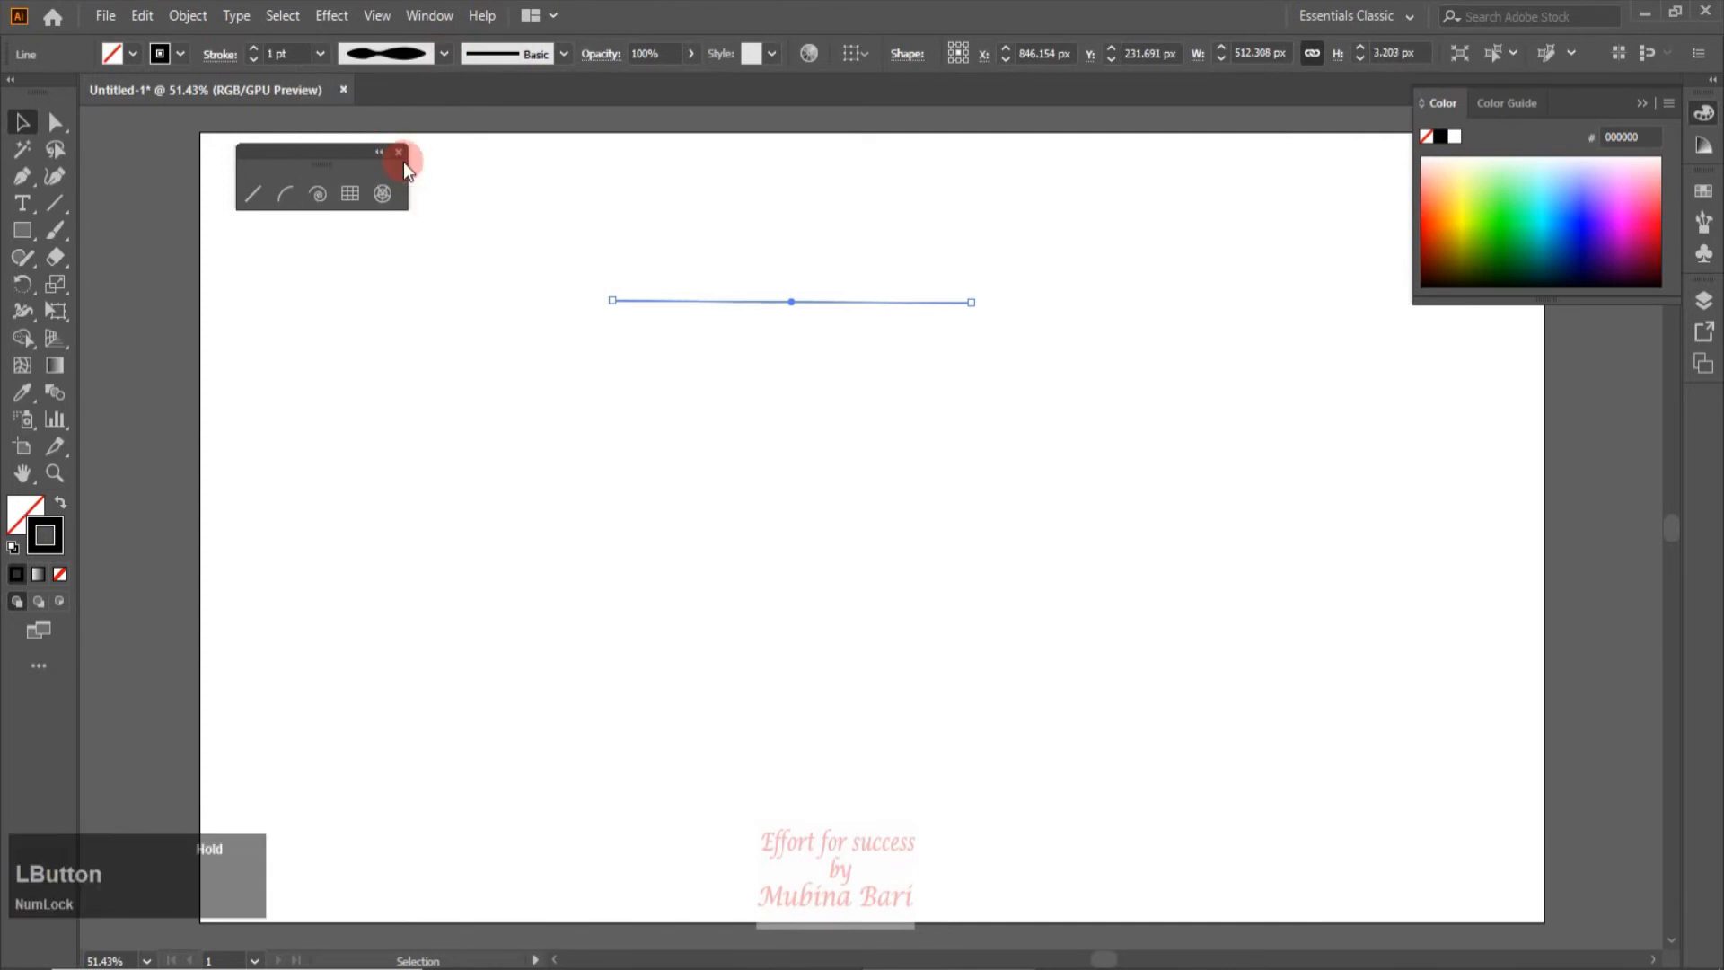
{"action": "left_click", "coordinate": [319, 53]}
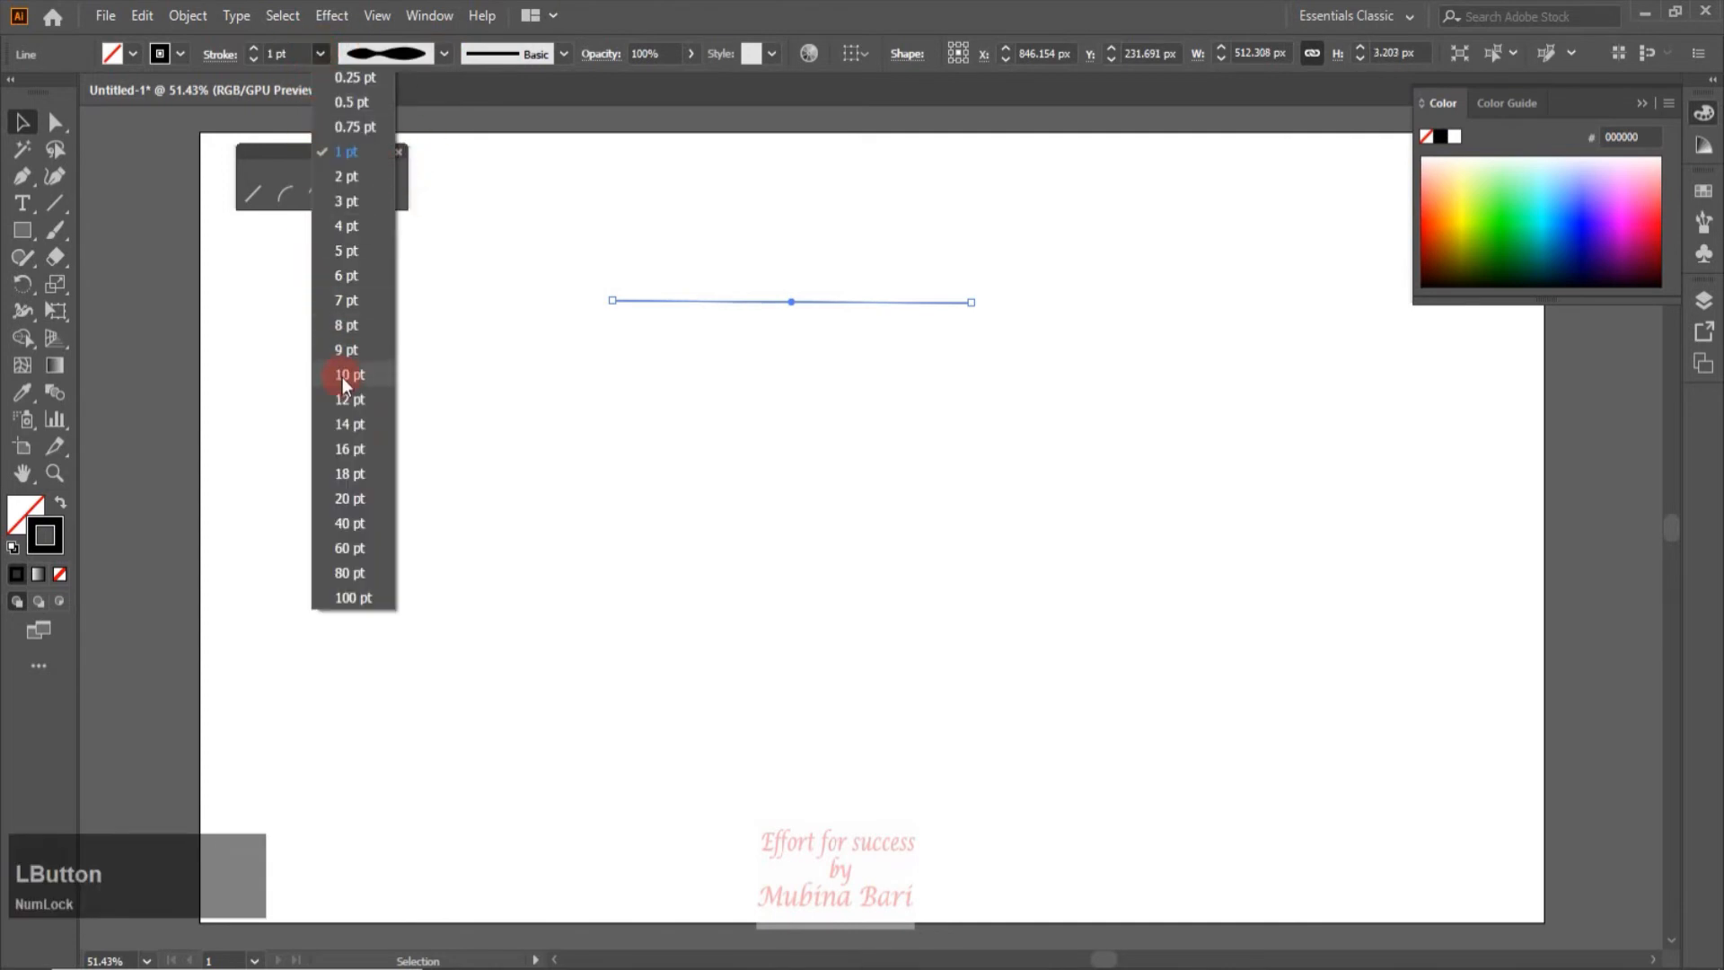
{"action": "left_click", "coordinate": [366, 506]}
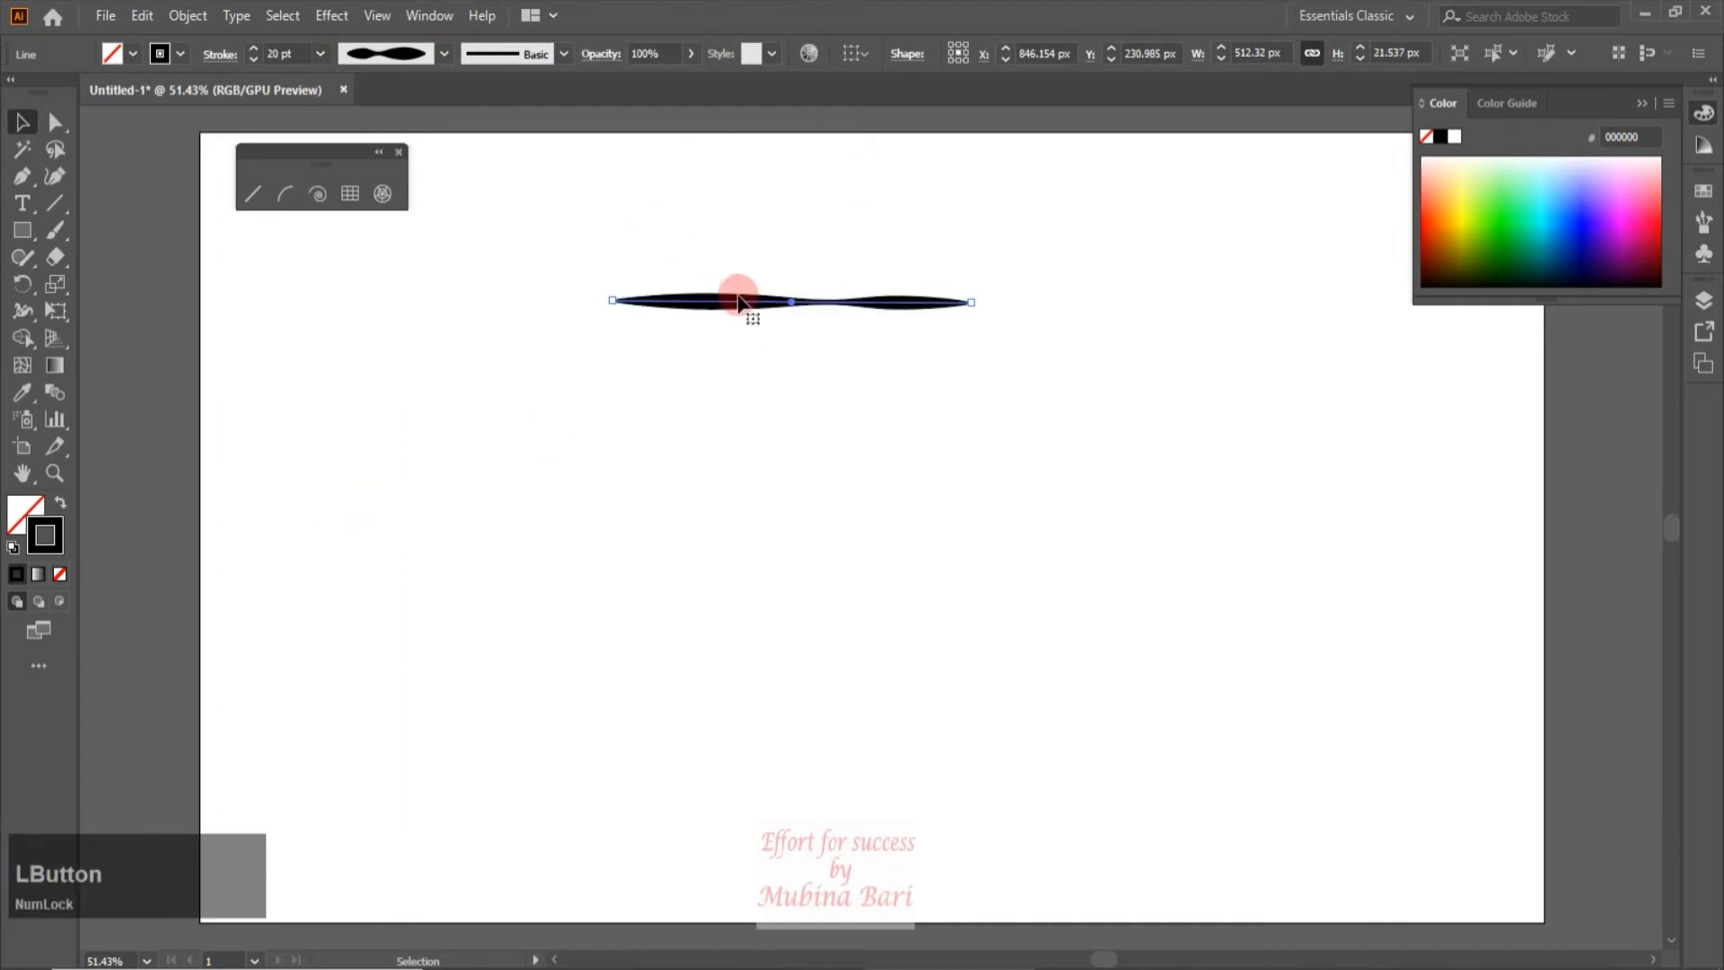
{"action": "left_click", "coordinate": [444, 53]}
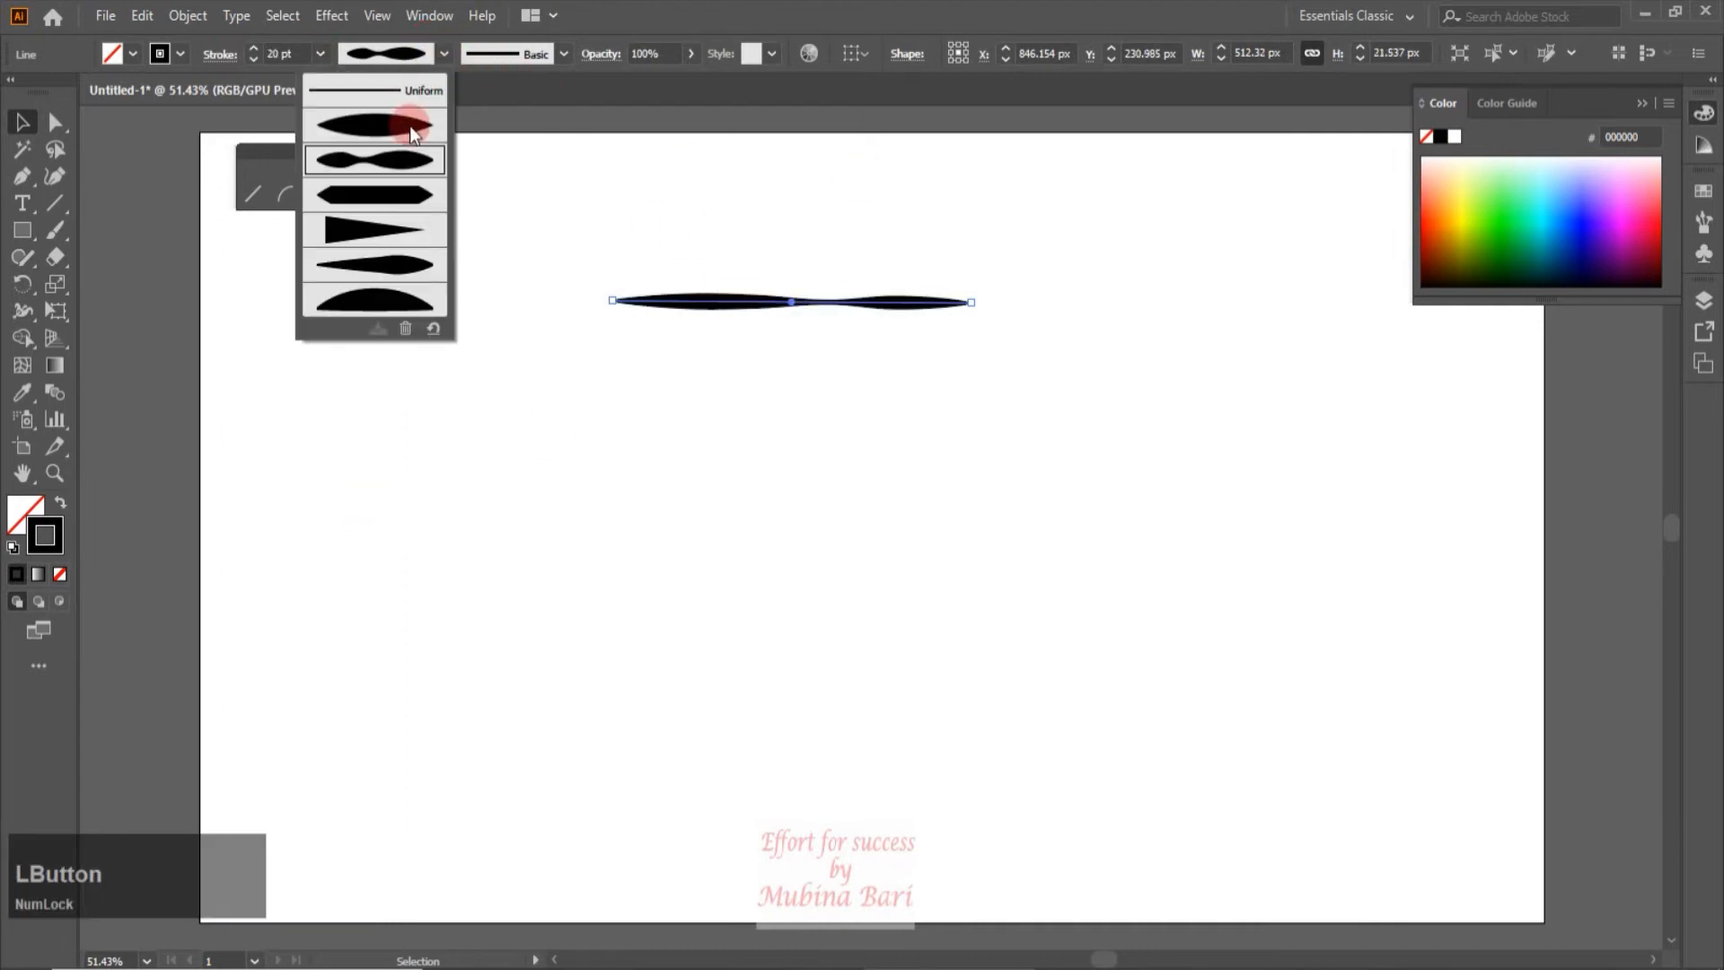
{"action": "left_click", "coordinate": [377, 272]}
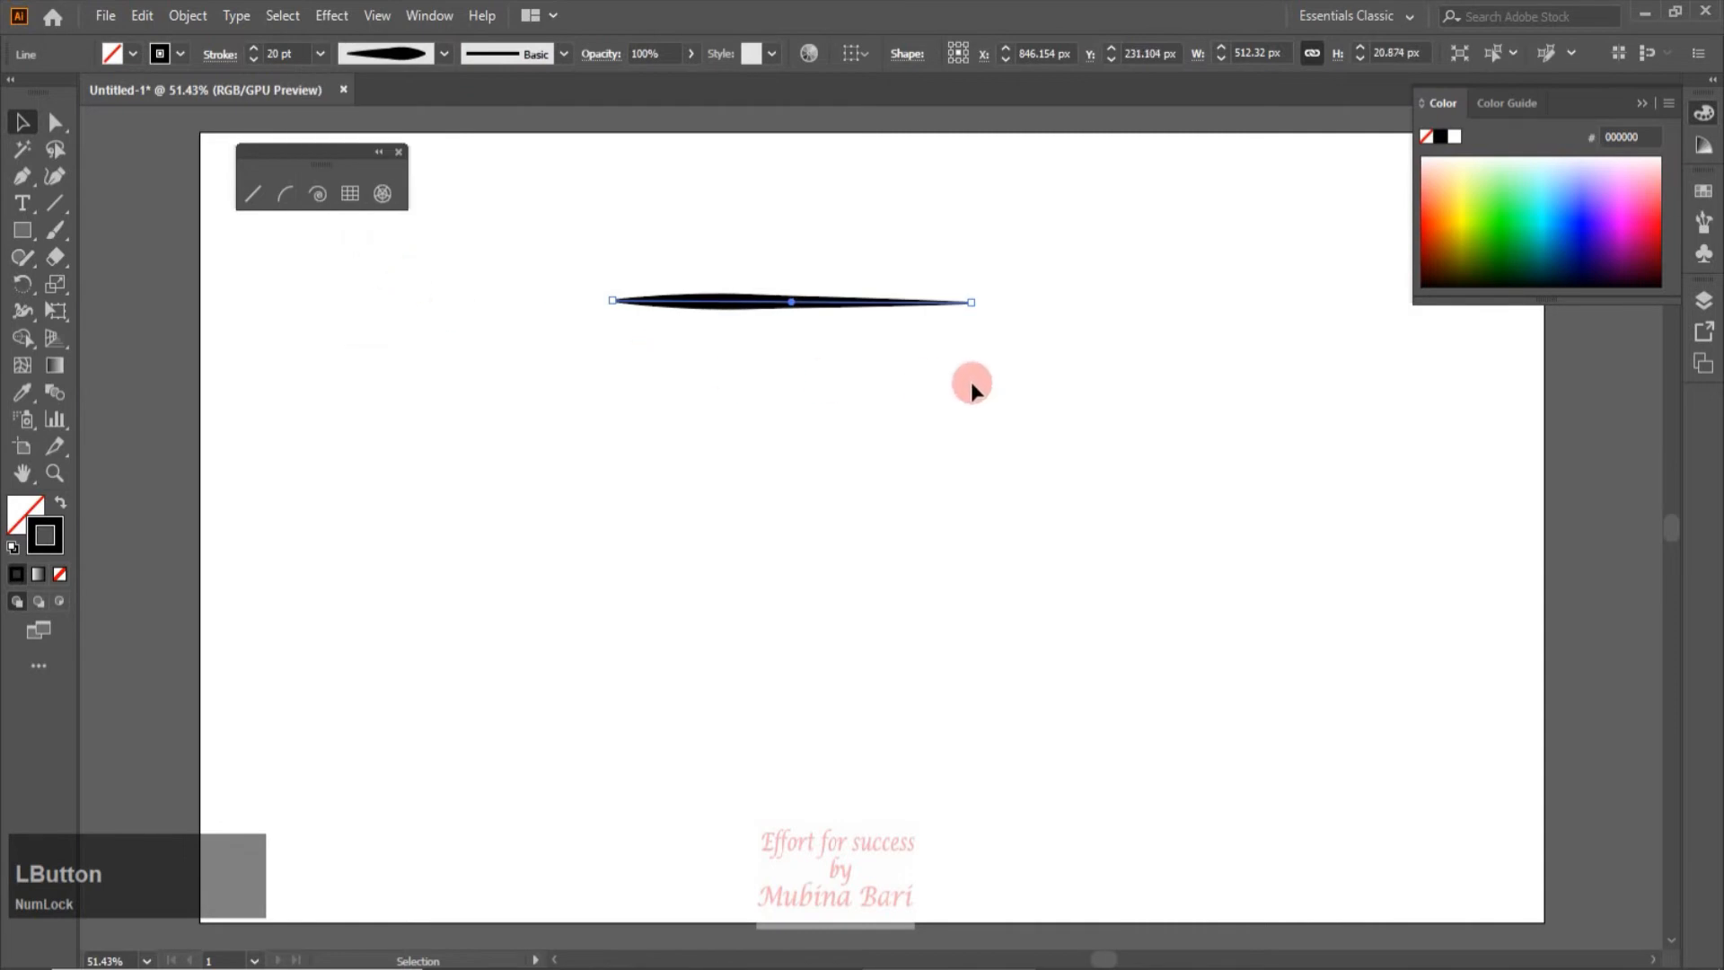
Apply the rough charcoal-like brush to the line and then delete the line
{"action": "left_click", "coordinate": [563, 54]}
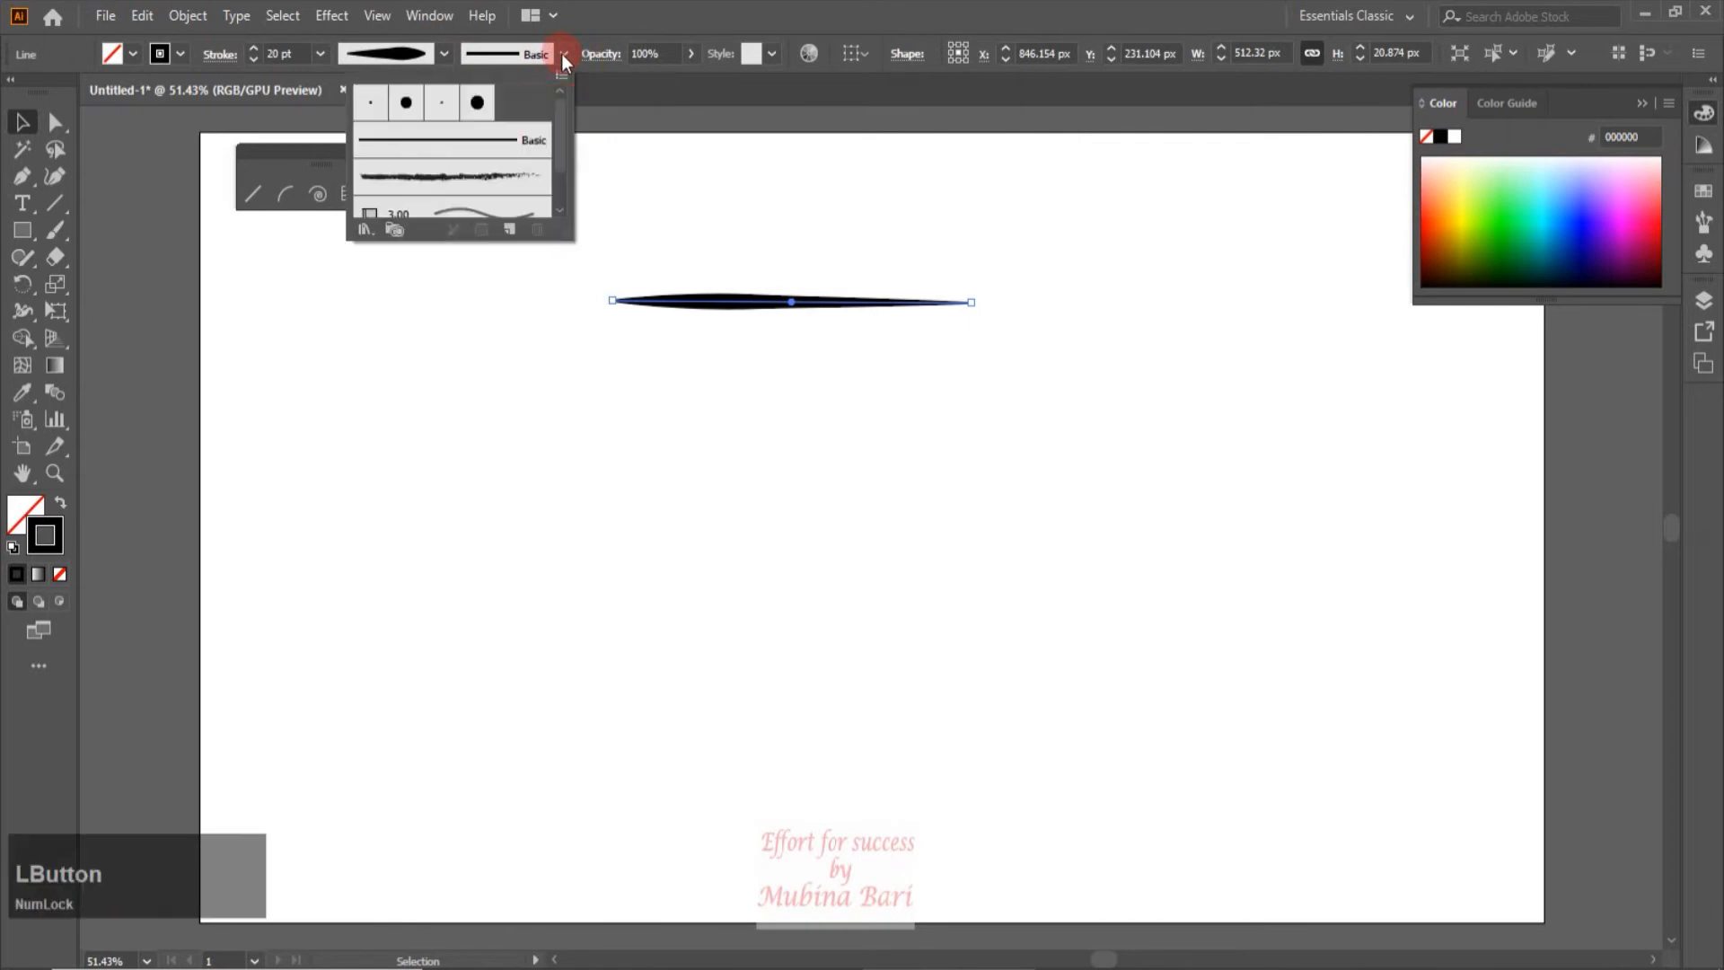
{"action": "left_click", "coordinate": [493, 190]}
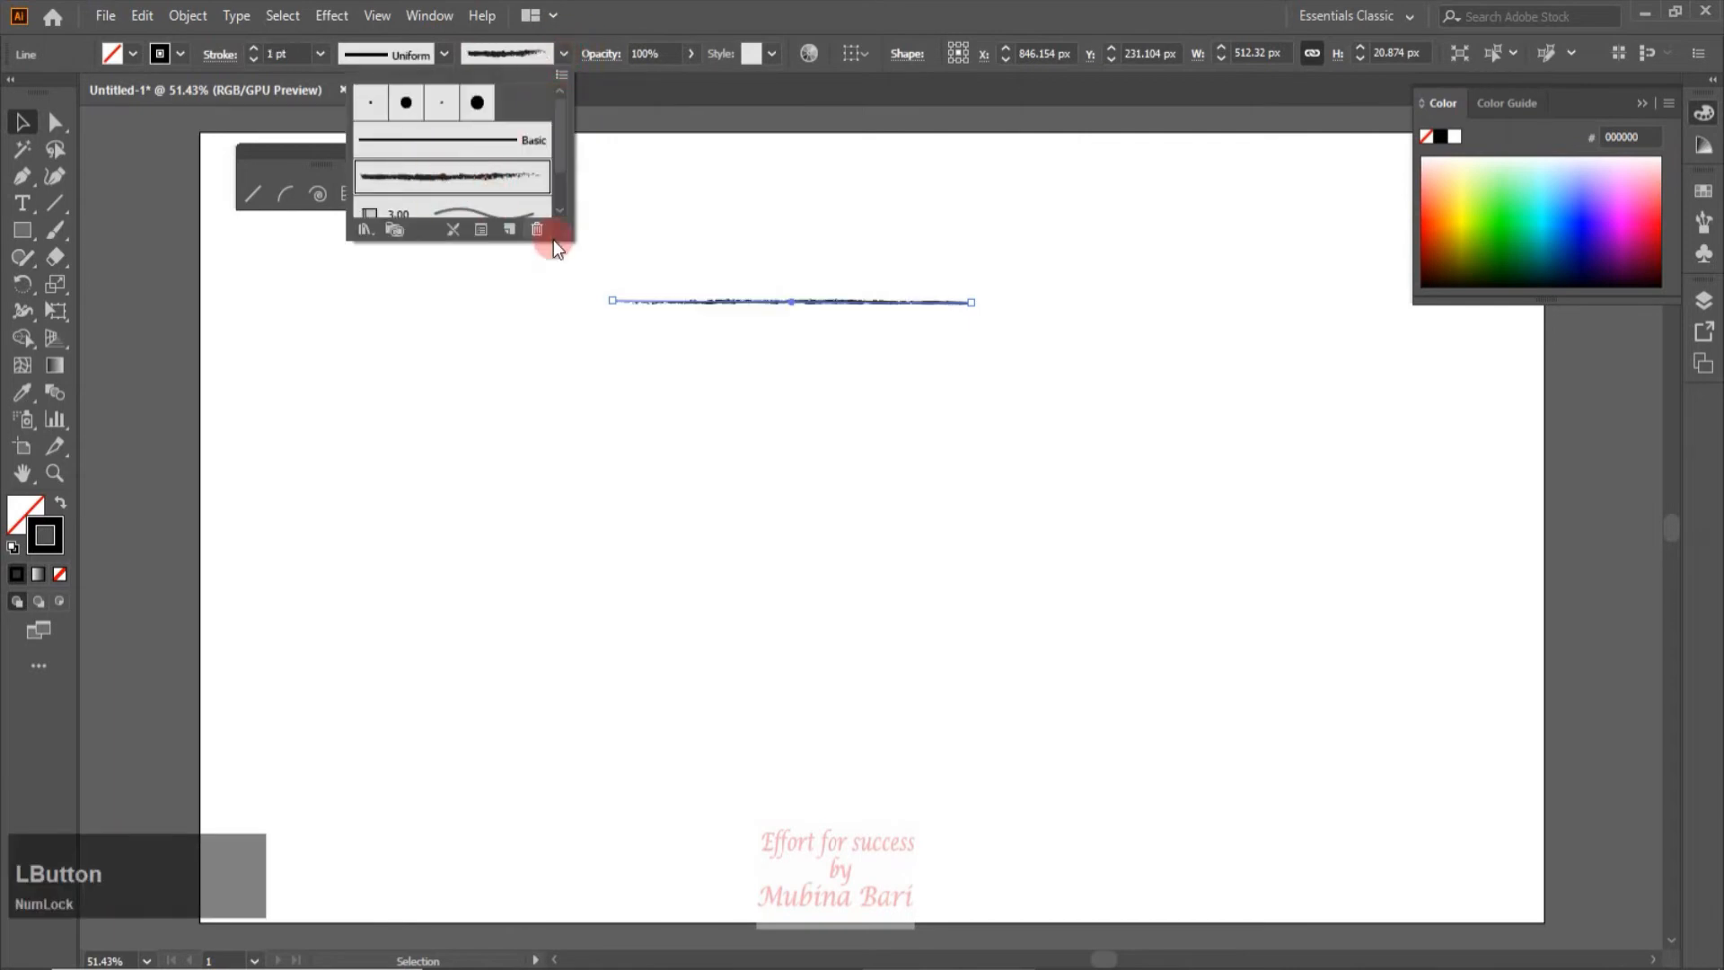
{"action": "mouse_move", "coordinate": [563, 112]}
{"action": "left_mouse_down"}
{"action": "mouse_move", "coordinate": [564, 207]}
{"action": "mouse_move", "coordinate": [583, 101]}
{"action": "left_mouse_up"}
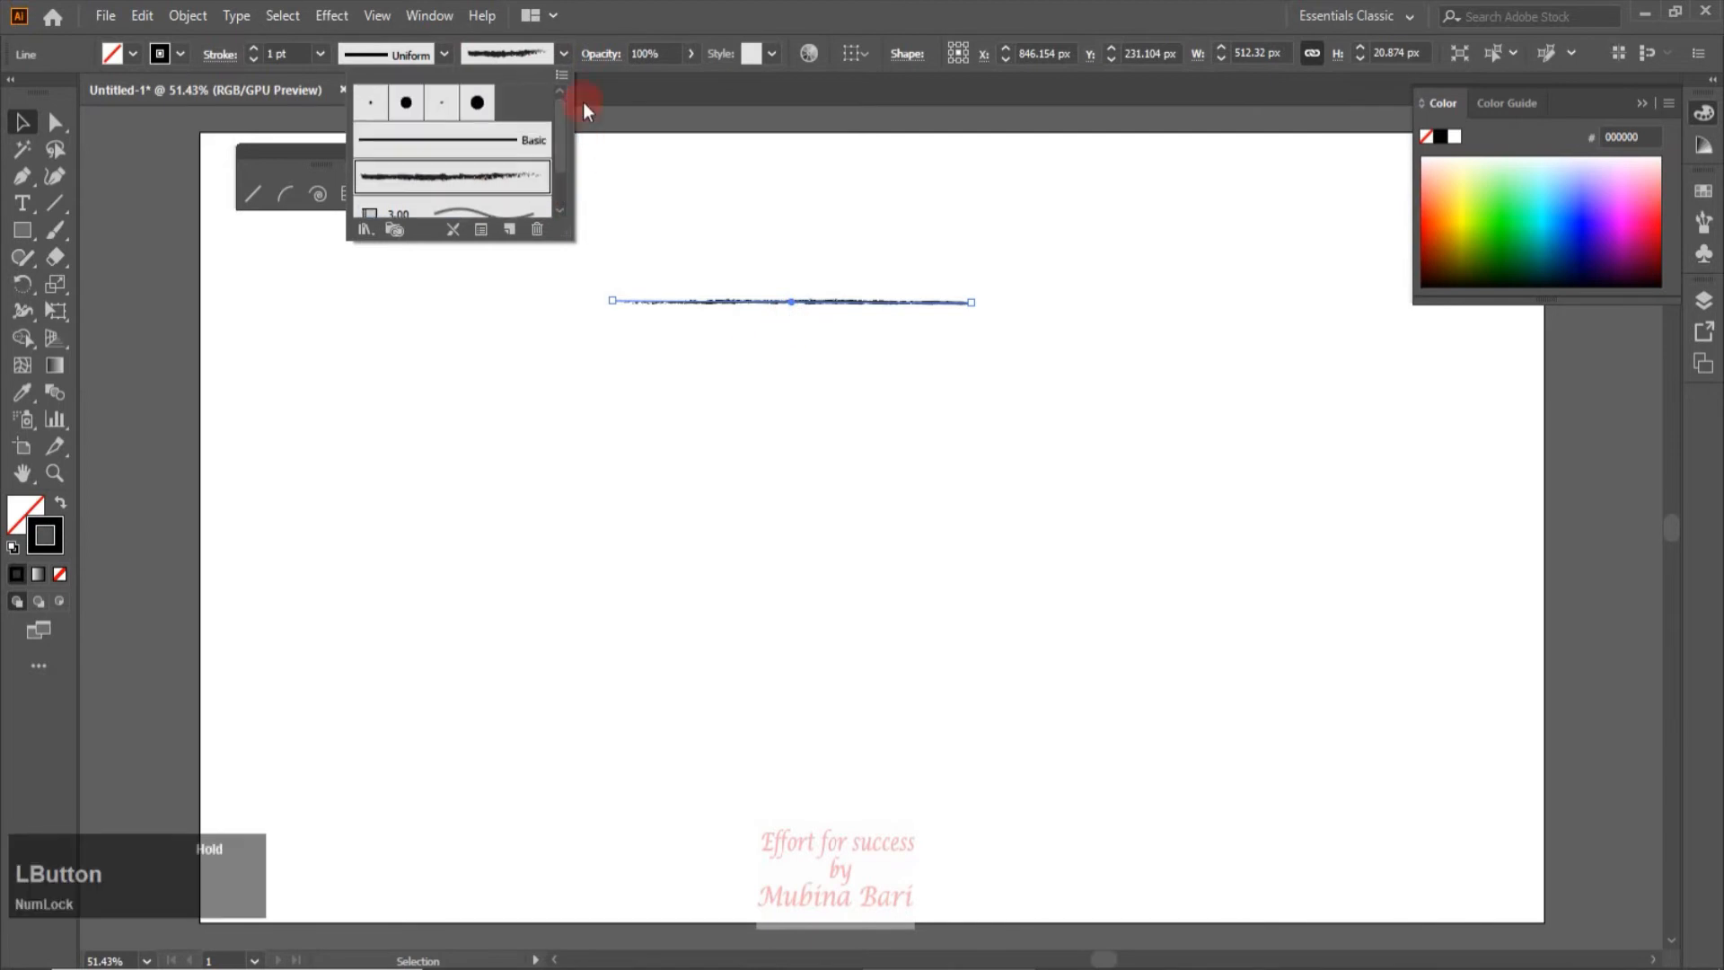
{"action": "left_click", "coordinate": [450, 56]}
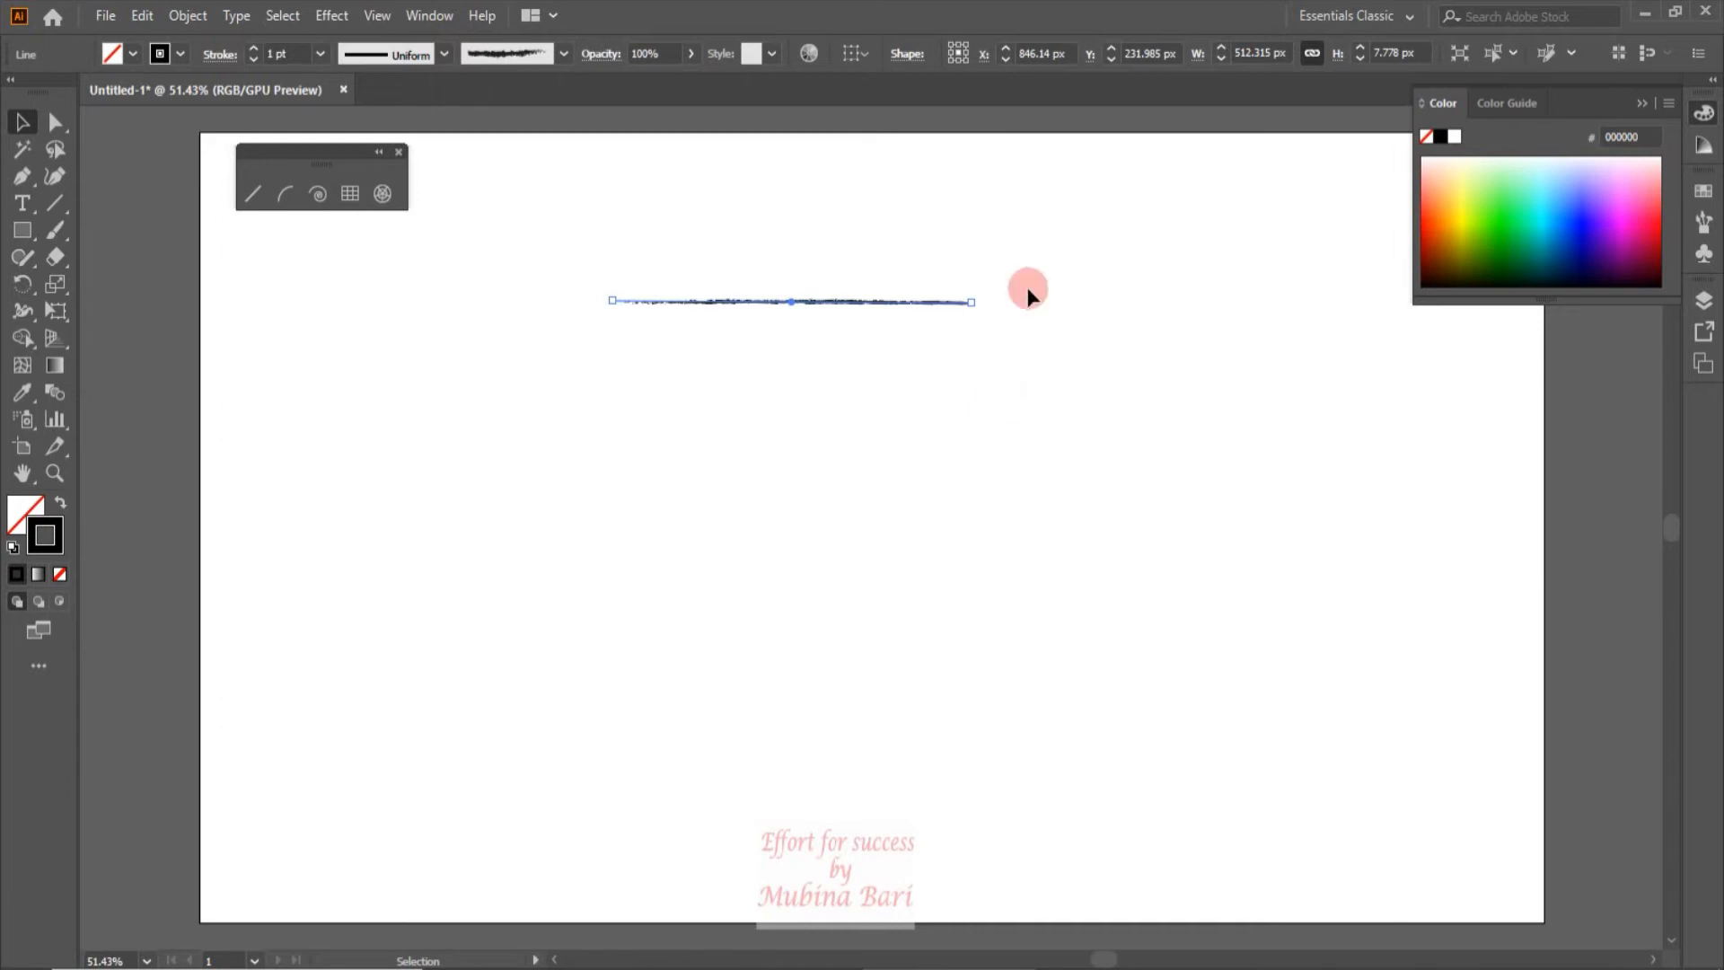
{"action": "key", "text": "Delete"}
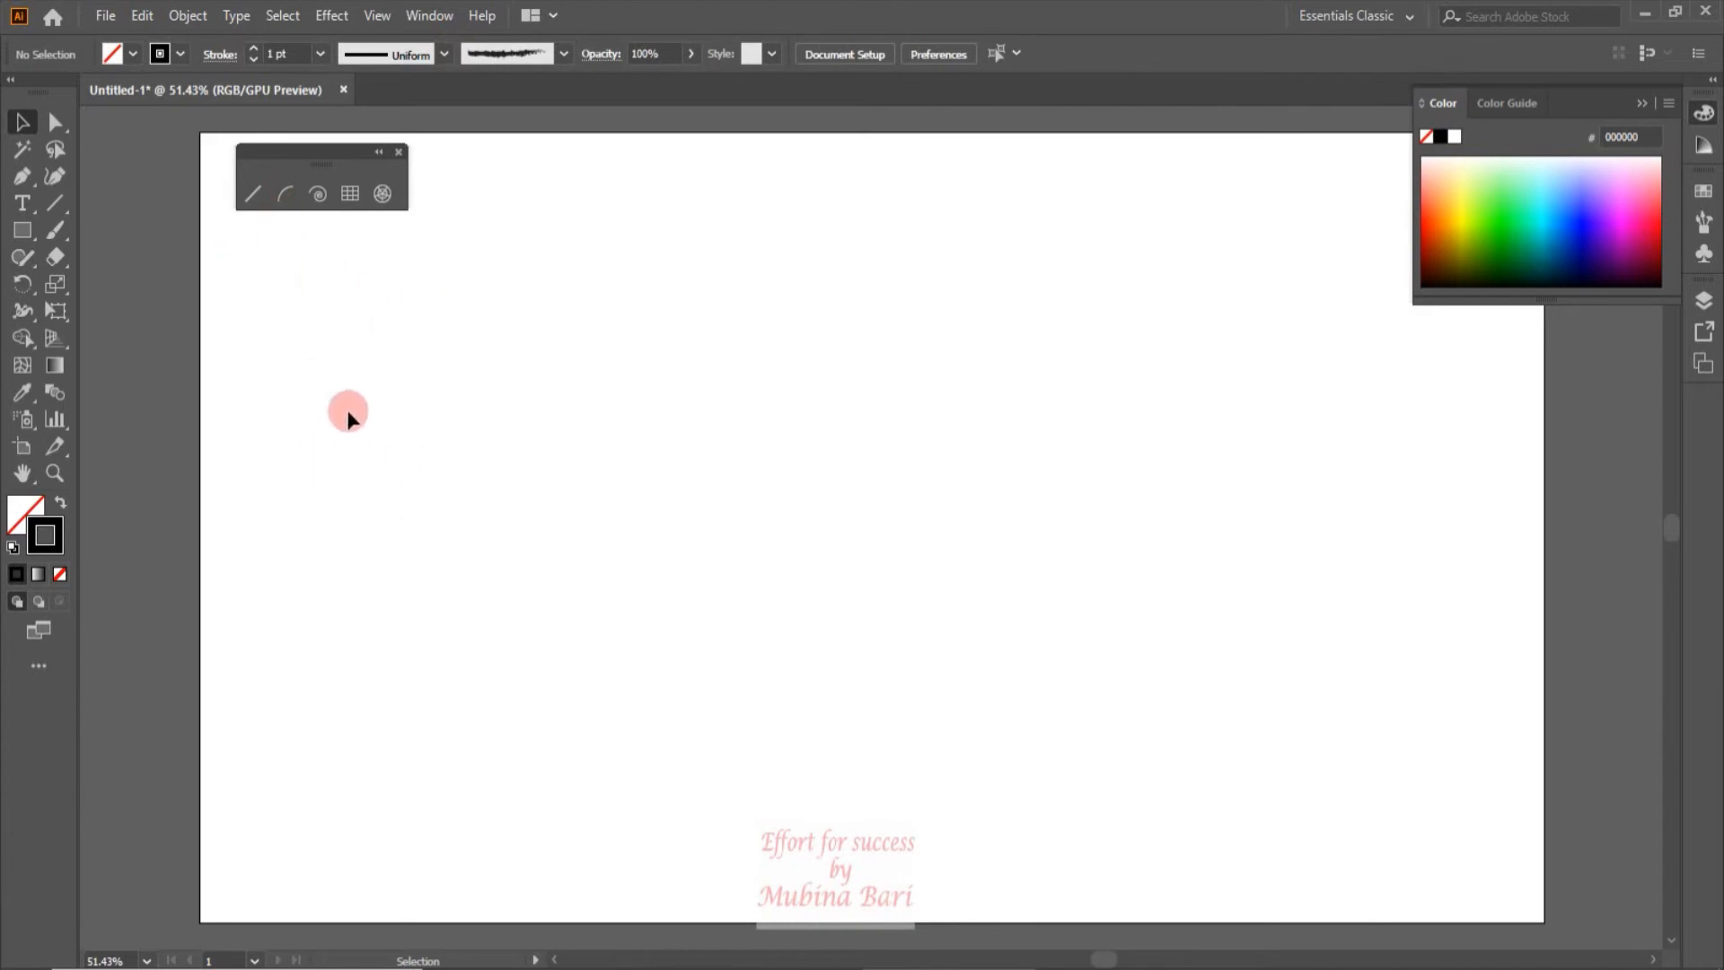
Draw ten freehand arcs of varied size and direction across the upper half of the artboard with the Arc tool
{"action": "left_click", "coordinate": [285, 194]}
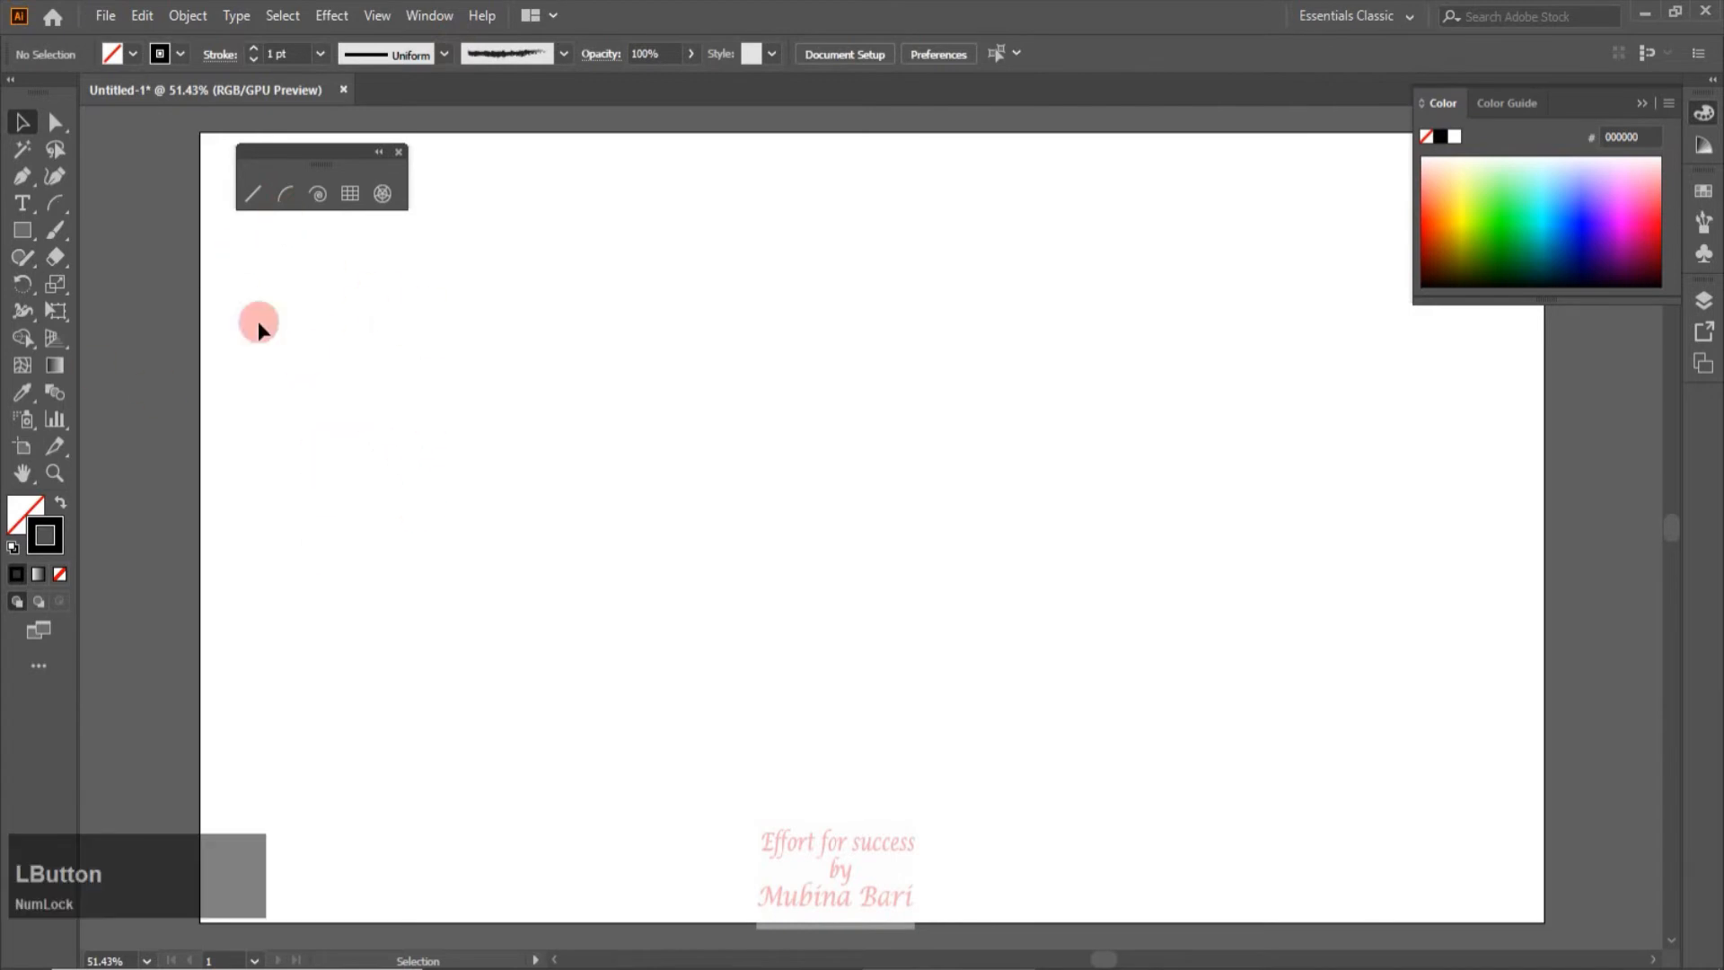
{"action": "left_click", "coordinate": [277, 202]}
{"action": "mouse_move", "coordinate": [471, 437]}
{"action": "left_mouse_down"}
{"action": "mouse_move", "coordinate": [535, 369]}
{"action": "mouse_move", "coordinate": [616, 354]}
{"action": "left_mouse_up"}
{"action": "mouse_move", "coordinate": [534, 493]}
{"action": "left_mouse_down"}
{"action": "mouse_move", "coordinate": [564, 449]}
{"action": "mouse_move", "coordinate": [671, 406]}
{"action": "left_mouse_up"}
{"action": "mouse_move", "coordinate": [649, 524]}
{"action": "left_mouse_down"}
{"action": "mouse_move", "coordinate": [654, 488]}
{"action": "mouse_move", "coordinate": [750, 418]}
{"action": "left_mouse_up"}
{"action": "left_click_drag", "start_coordinate": [805, 521], "coordinate": [840, 403]}
{"action": "left_click_drag", "start_coordinate": [927, 527], "coordinate": [940, 442]}
{"action": "mouse_move", "coordinate": [993, 518]}
{"action": "left_mouse_down"}
{"action": "mouse_move", "coordinate": [1008, 478]}
{"action": "mouse_move", "coordinate": [1120, 454]}
{"action": "left_mouse_up"}
{"action": "left_click_drag", "start_coordinate": [1046, 555], "coordinate": [1121, 482]}
{"action": "left_click_drag", "start_coordinate": [1169, 269], "coordinate": [1067, 343]}
{"action": "left_click_drag", "start_coordinate": [935, 338], "coordinate": [997, 243]}
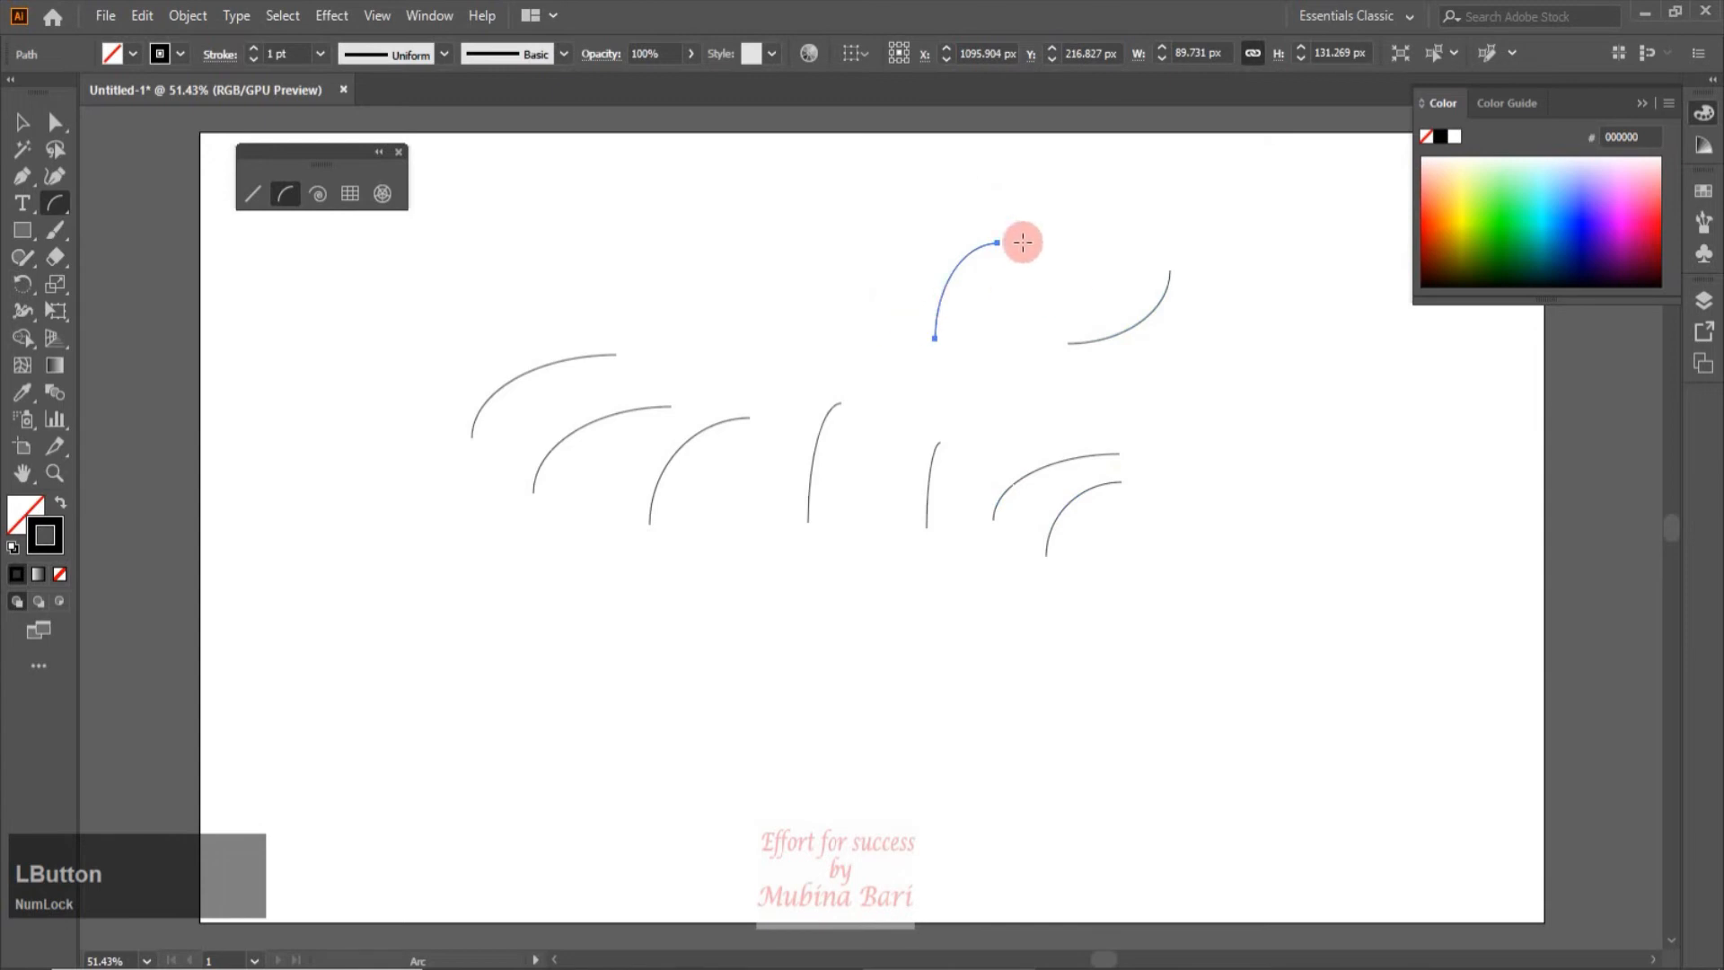
{"action": "left_click_drag", "start_coordinate": [654, 271], "coordinate": [782, 288]}
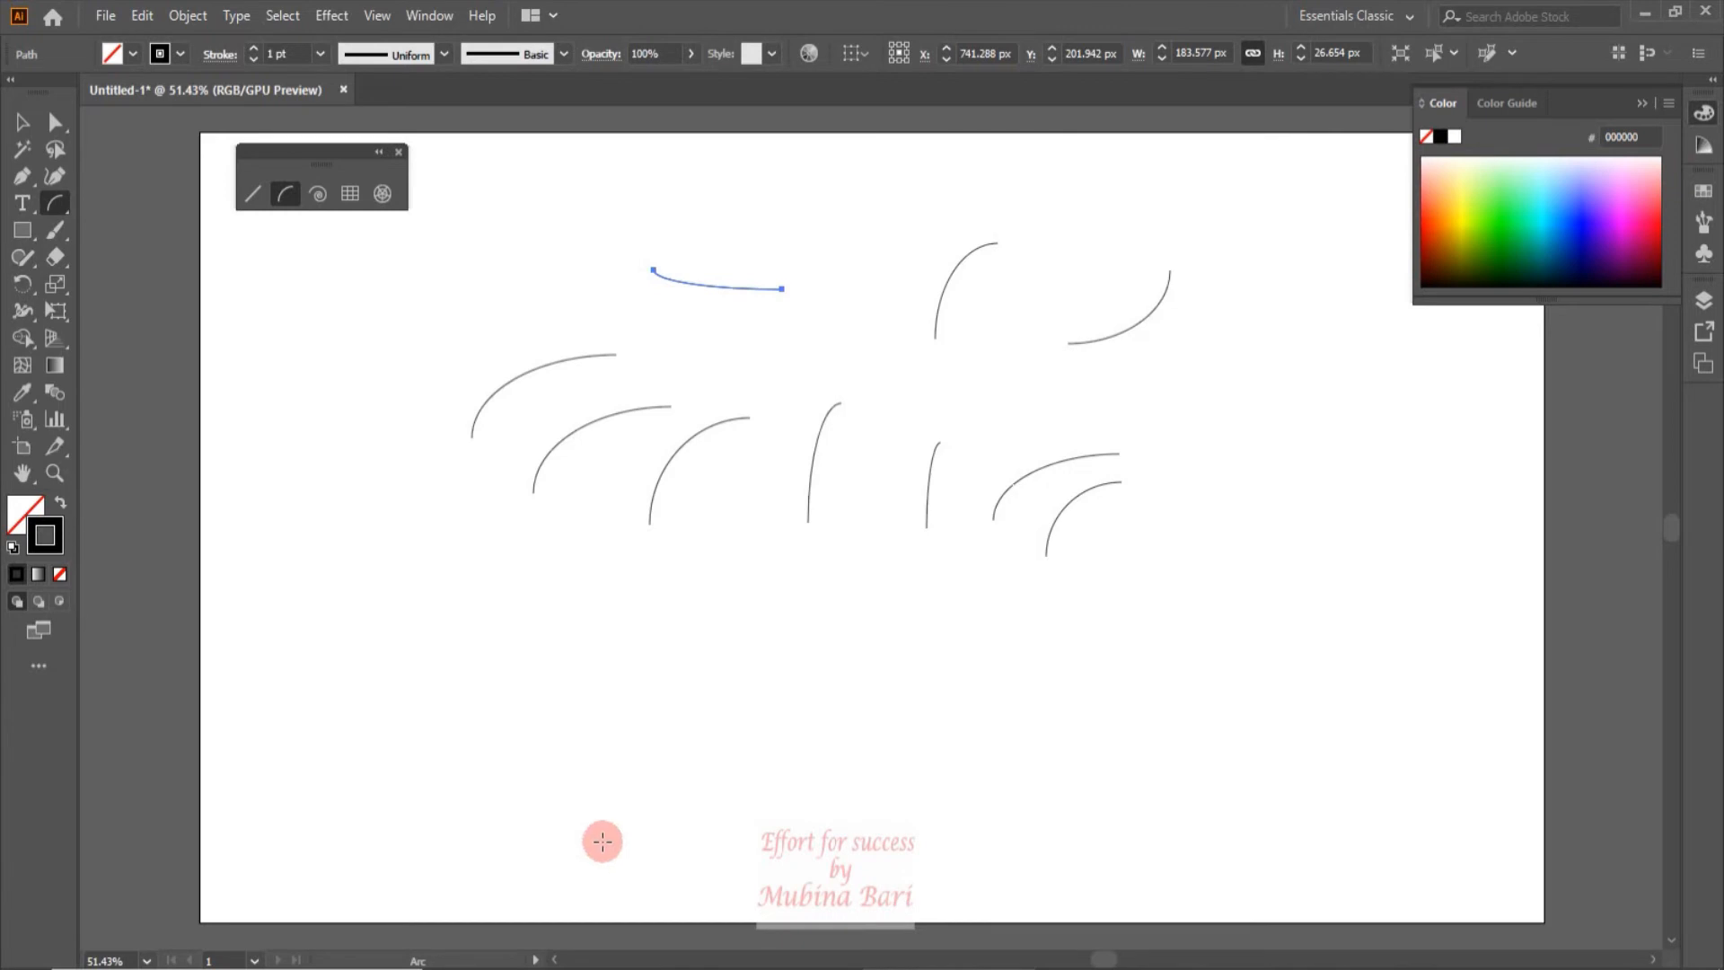
Draw a row of eleven downward-curving arcs along the lower edge of the artboard
{"action": "left_click_drag", "start_coordinate": [373, 811], "coordinate": [400, 894]}
{"action": "mouse_move", "coordinate": [482, 804]}
{"action": "left_mouse_down"}
{"action": "mouse_move", "coordinate": [508, 847]}
{"action": "mouse_move", "coordinate": [461, 919]}
{"action": "left_mouse_up"}
{"action": "left_click_drag", "start_coordinate": [602, 822], "coordinate": [566, 924]}
{"action": "left_click_drag", "start_coordinate": [525, 814], "coordinate": [656, 929]}
{"action": "mouse_move", "coordinate": [674, 817]}
{"action": "left_mouse_down"}
{"action": "mouse_move", "coordinate": [698, 866]}
{"action": "mouse_move", "coordinate": [677, 938]}
{"action": "left_mouse_up"}
{"action": "mouse_move", "coordinate": [790, 790]}
{"action": "left_mouse_down"}
{"action": "mouse_move", "coordinate": [713, 907]}
{"action": "mouse_move", "coordinate": [723, 925]}
{"action": "left_mouse_up"}
{"action": "mouse_move", "coordinate": [891, 770]}
{"action": "left_mouse_down"}
{"action": "mouse_move", "coordinate": [892, 853]}
{"action": "mouse_move", "coordinate": [844, 898]}
{"action": "left_mouse_up"}
{"action": "left_click_drag", "start_coordinate": [992, 754], "coordinate": [906, 903]}
{"action": "mouse_move", "coordinate": [1034, 778]}
{"action": "left_mouse_down"}
{"action": "mouse_move", "coordinate": [1039, 912]}
{"action": "mouse_move", "coordinate": [947, 943]}
{"action": "left_mouse_up"}
{"action": "left_click_drag", "start_coordinate": [822, 757], "coordinate": [905, 870]}
{"action": "left_click_drag", "start_coordinate": [694, 787], "coordinate": [793, 850]}
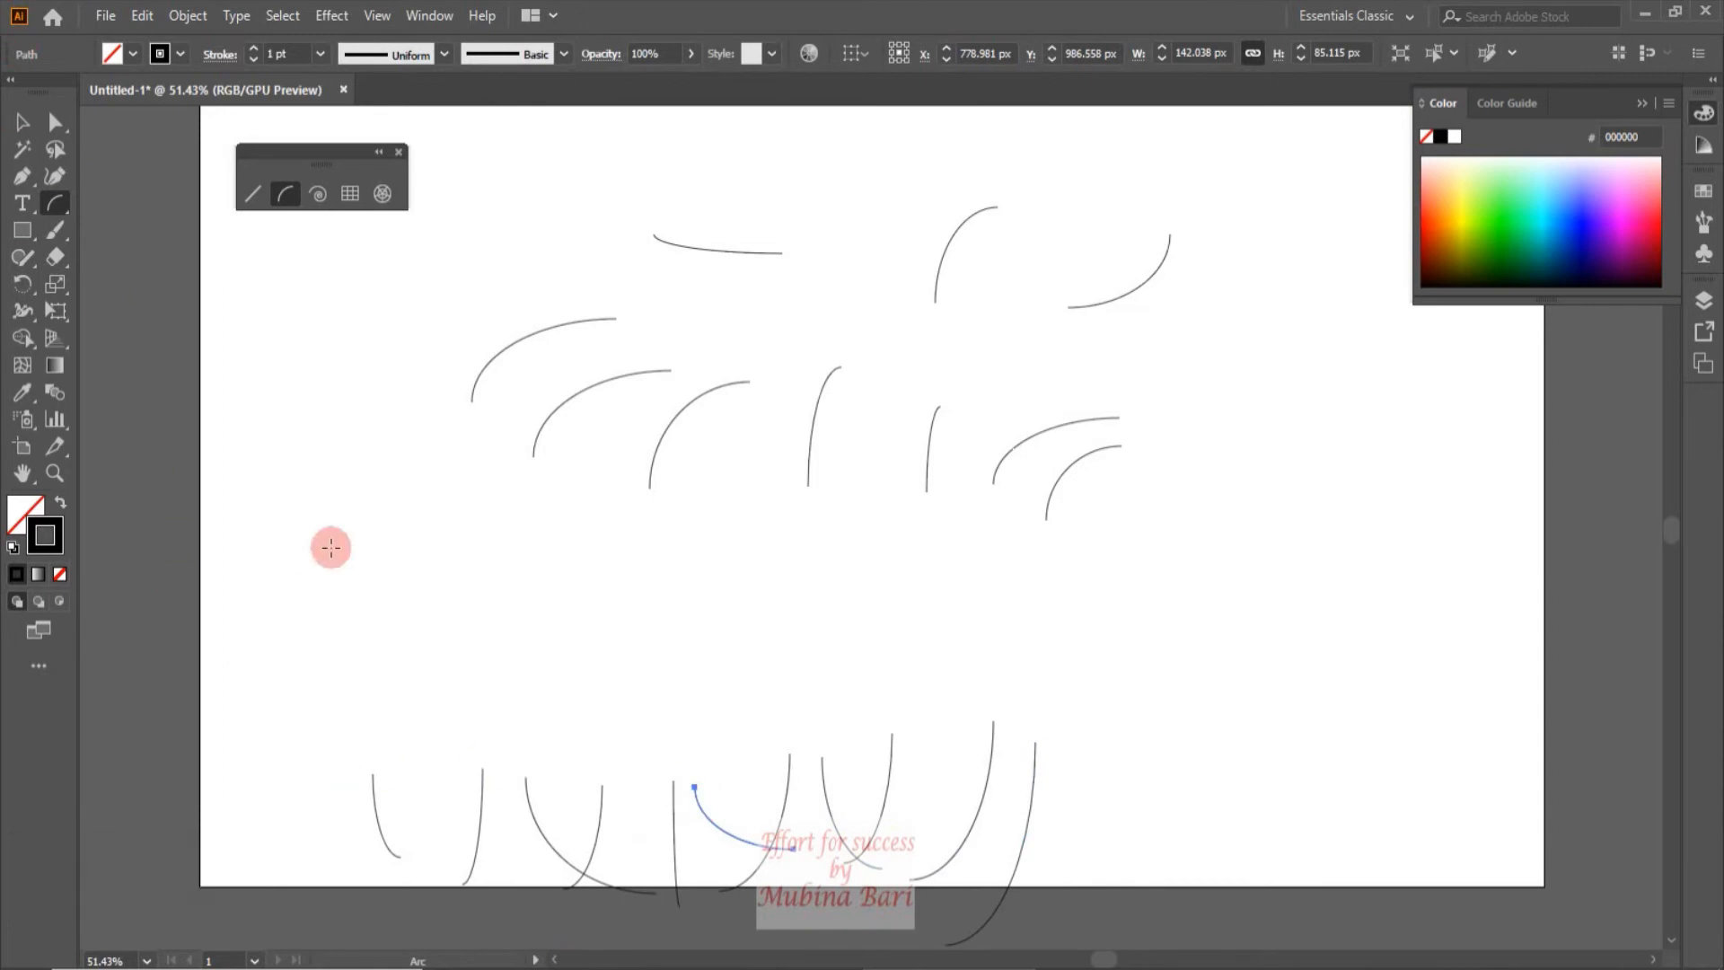
Apply Width Profile 5 and a 5 pt stroke to all arcs in the lower row
{"action": "left_click", "coordinate": [22, 122]}
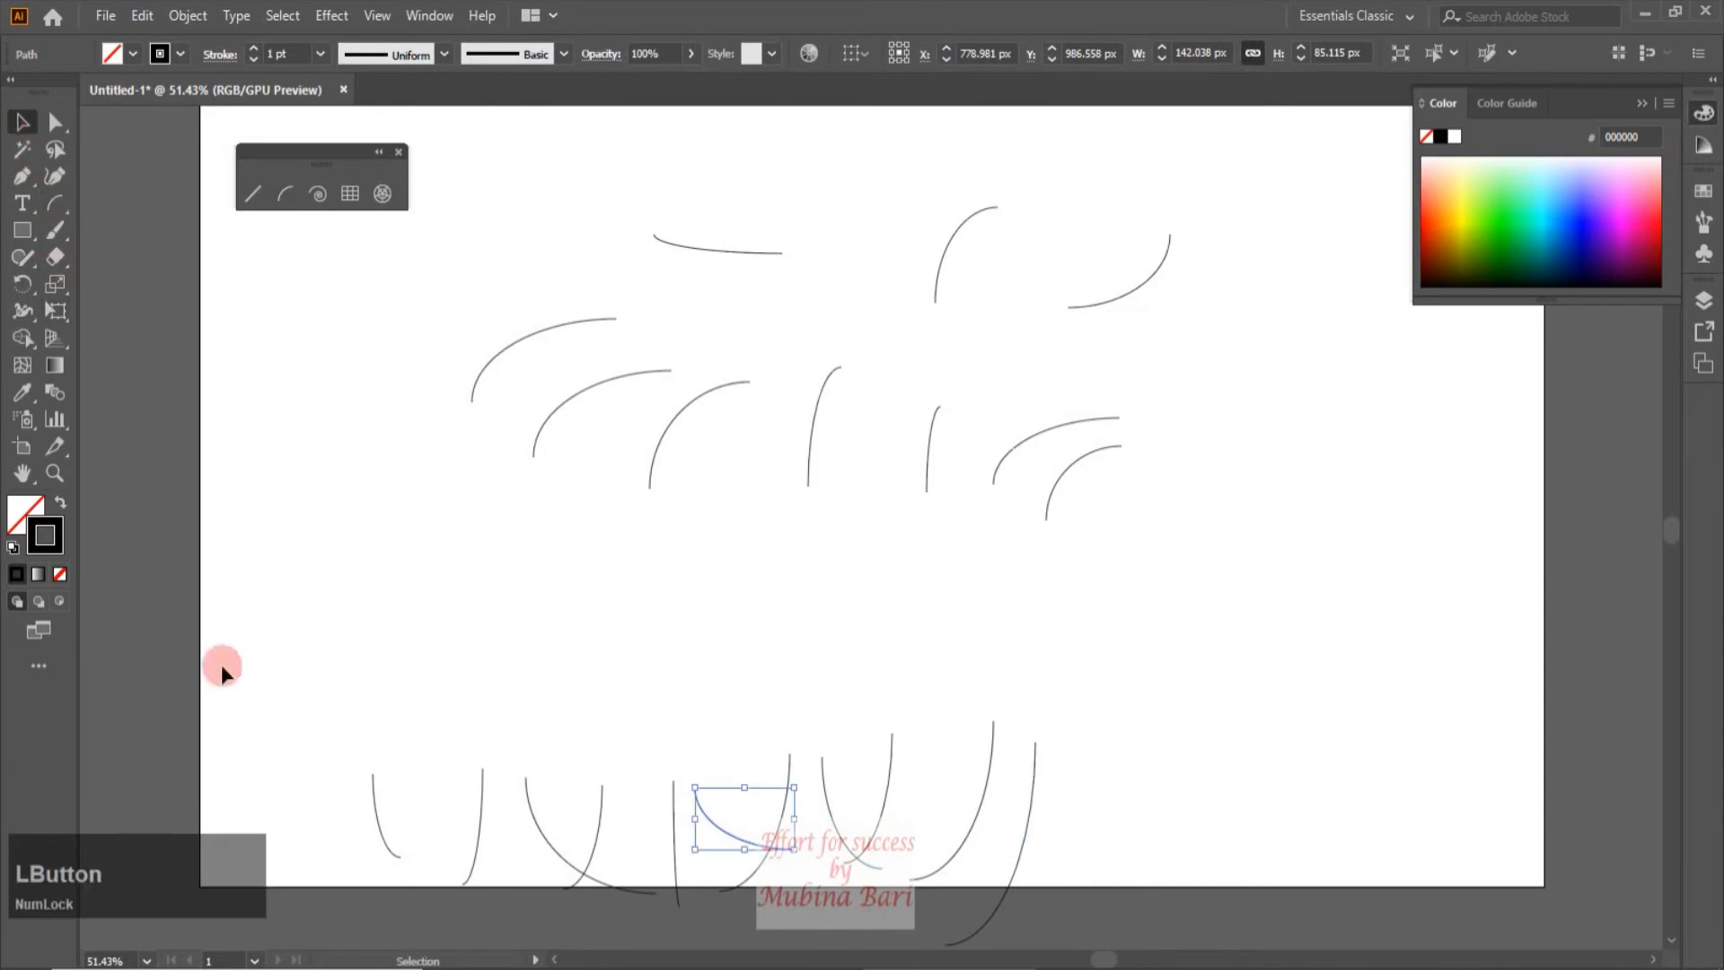
{"action": "left_click_drag", "start_coordinate": [278, 714], "coordinate": [1121, 869]}
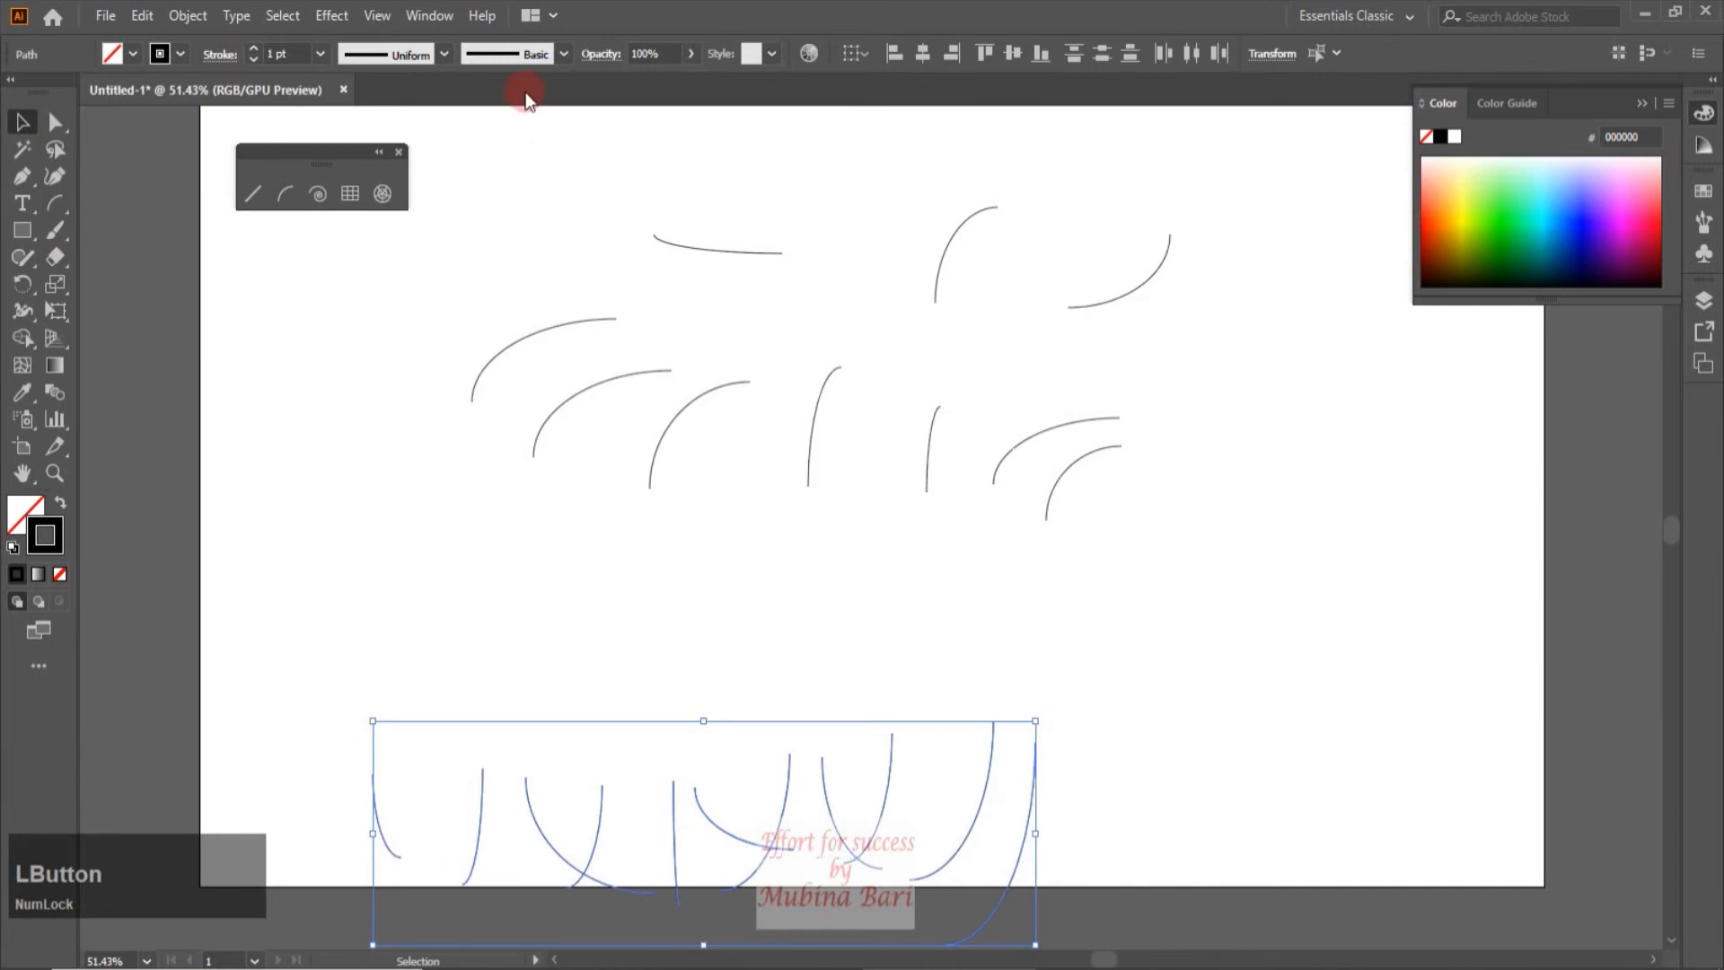
{"action": "left_click", "coordinate": [445, 55]}
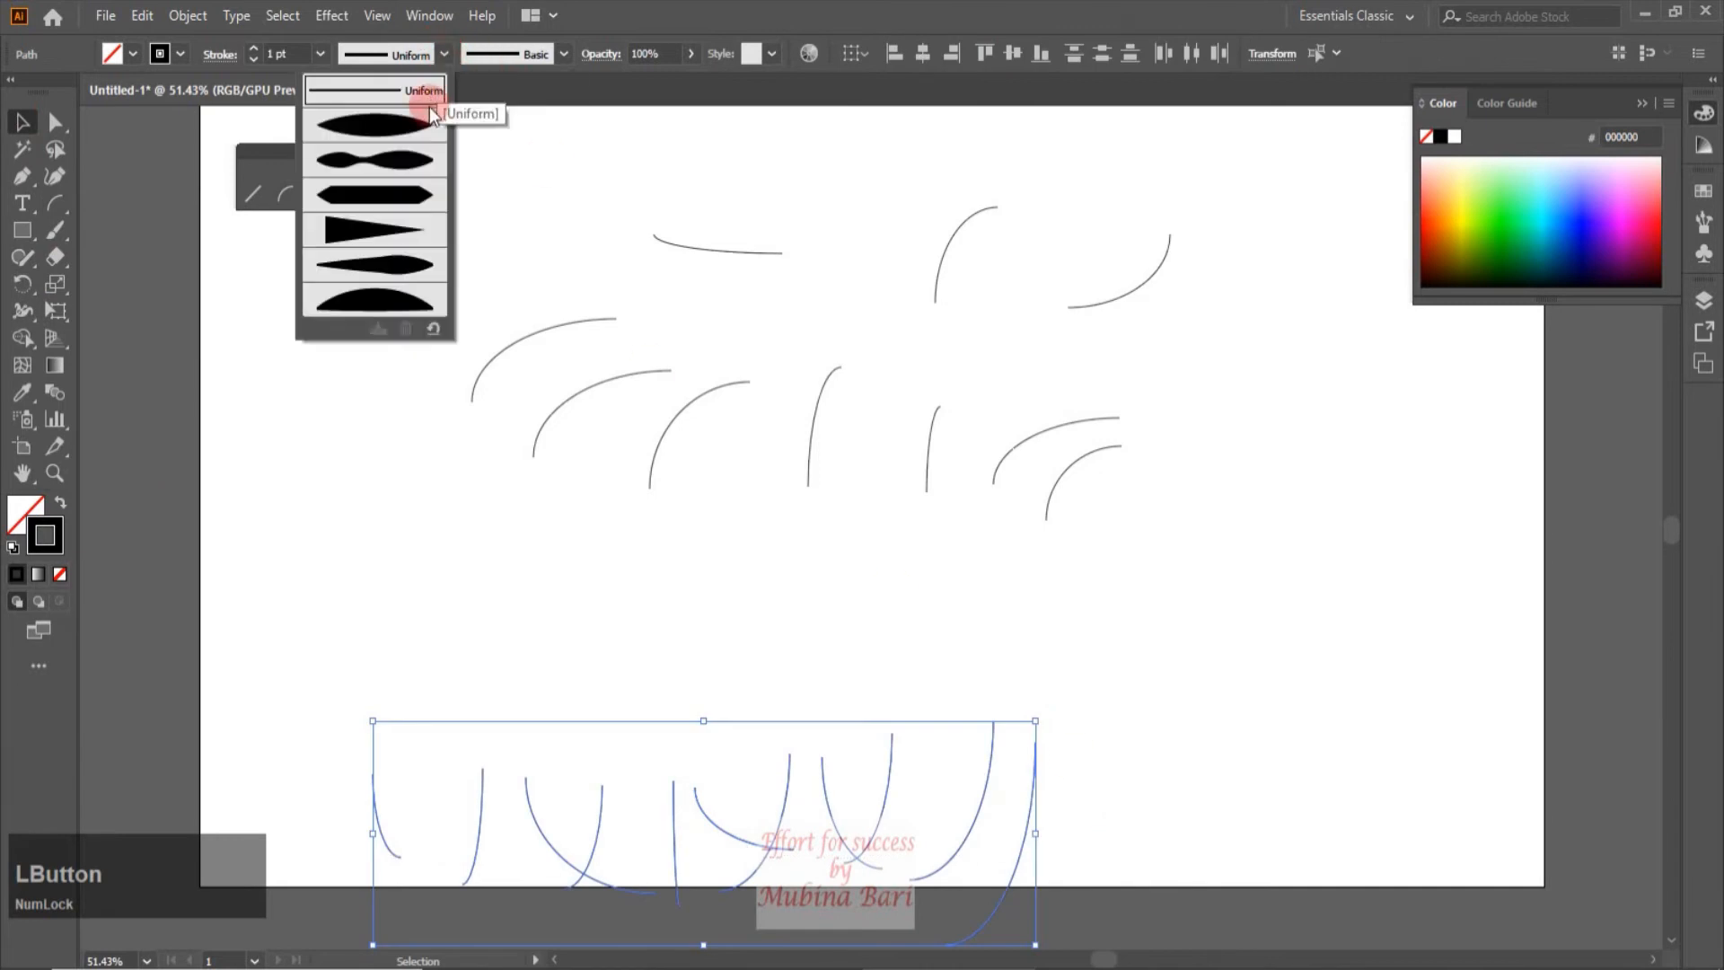
{"action": "left_click", "coordinate": [400, 264]}
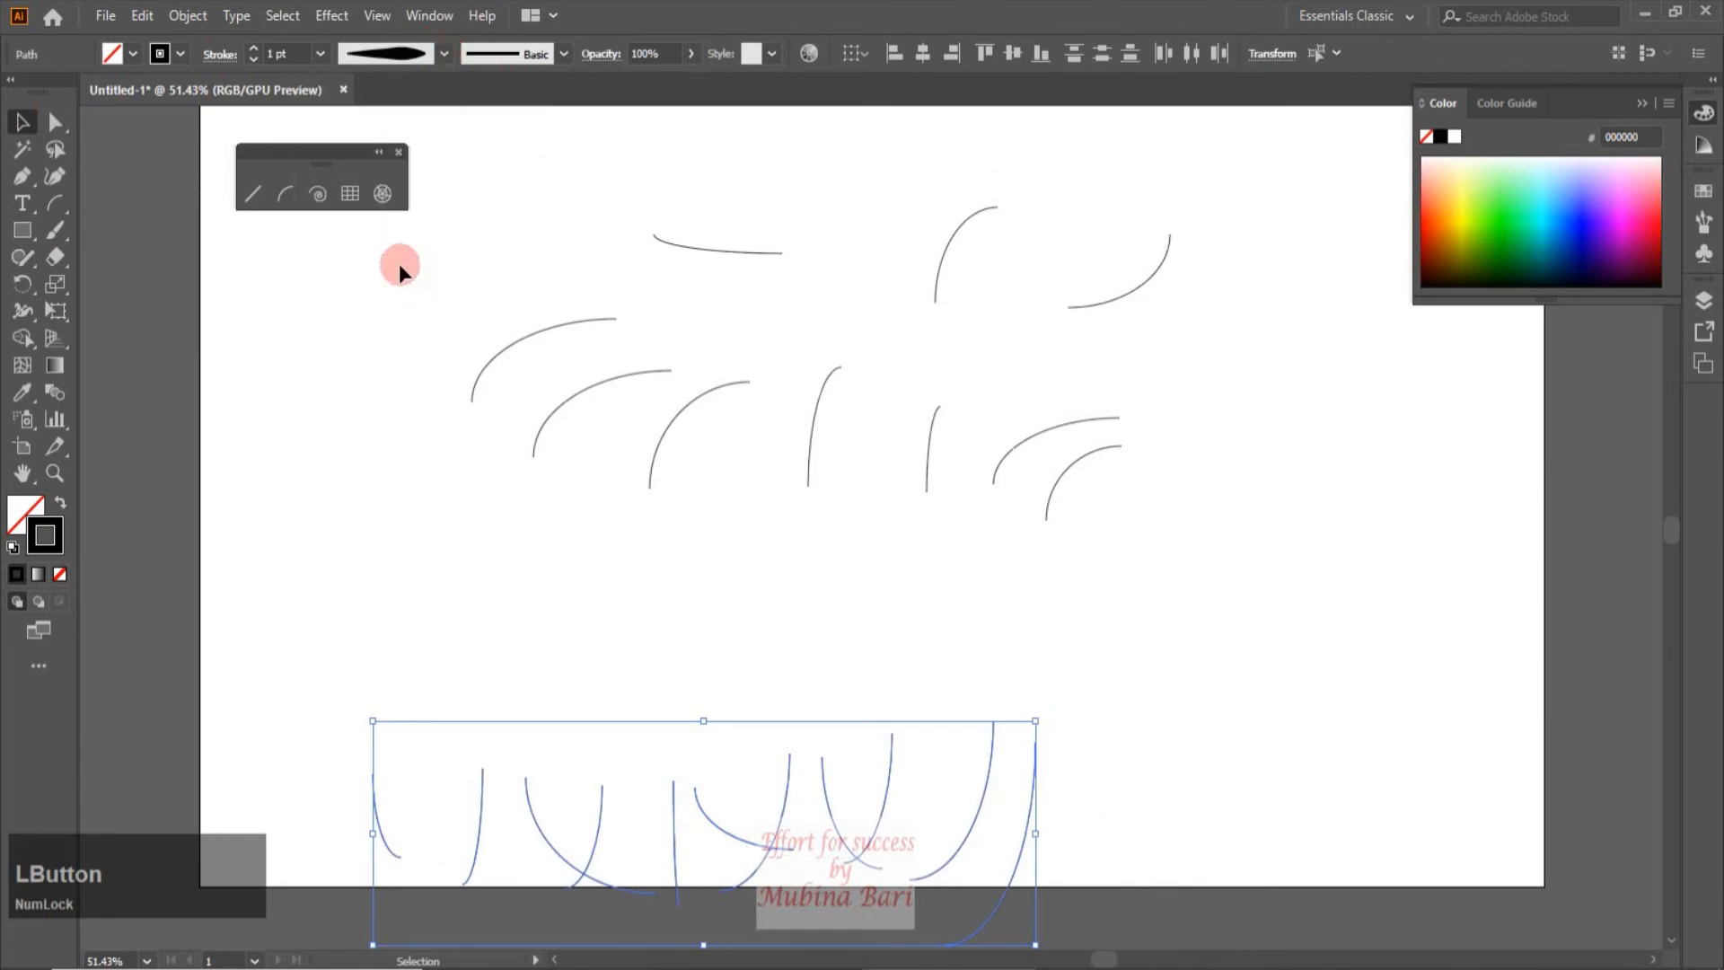
{"action": "left_click", "coordinate": [318, 55]}
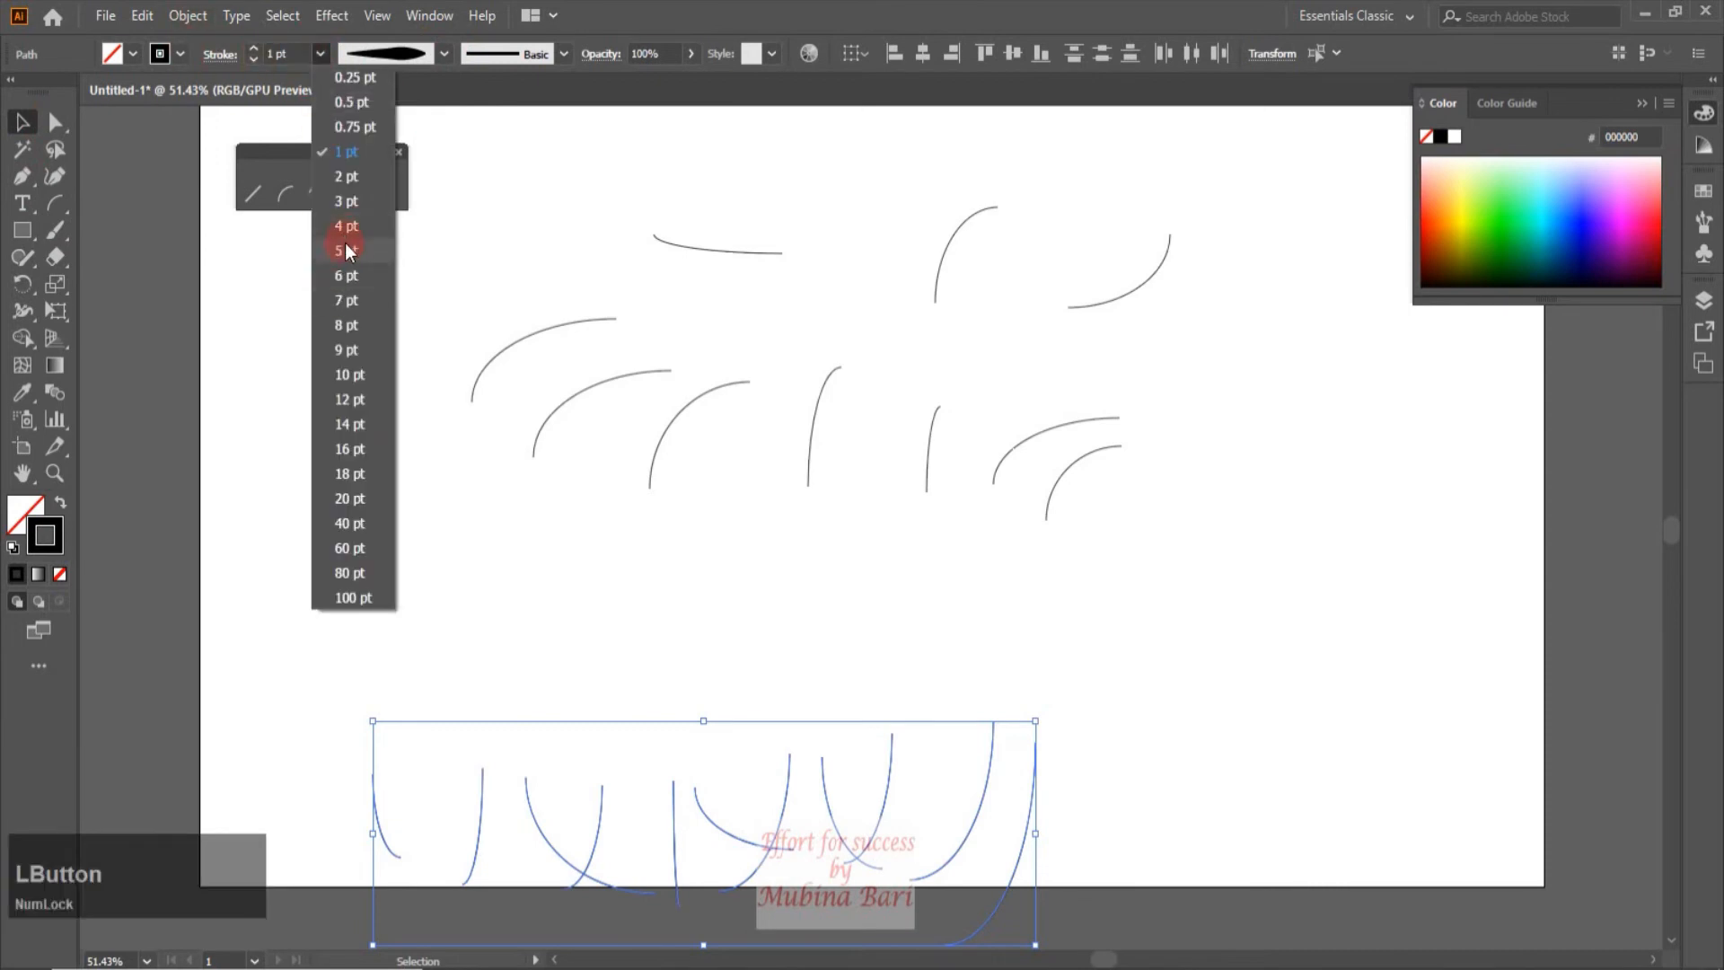
{"action": "left_click", "coordinate": [344, 244]}
{"action": "left_click", "coordinate": [408, 415]}
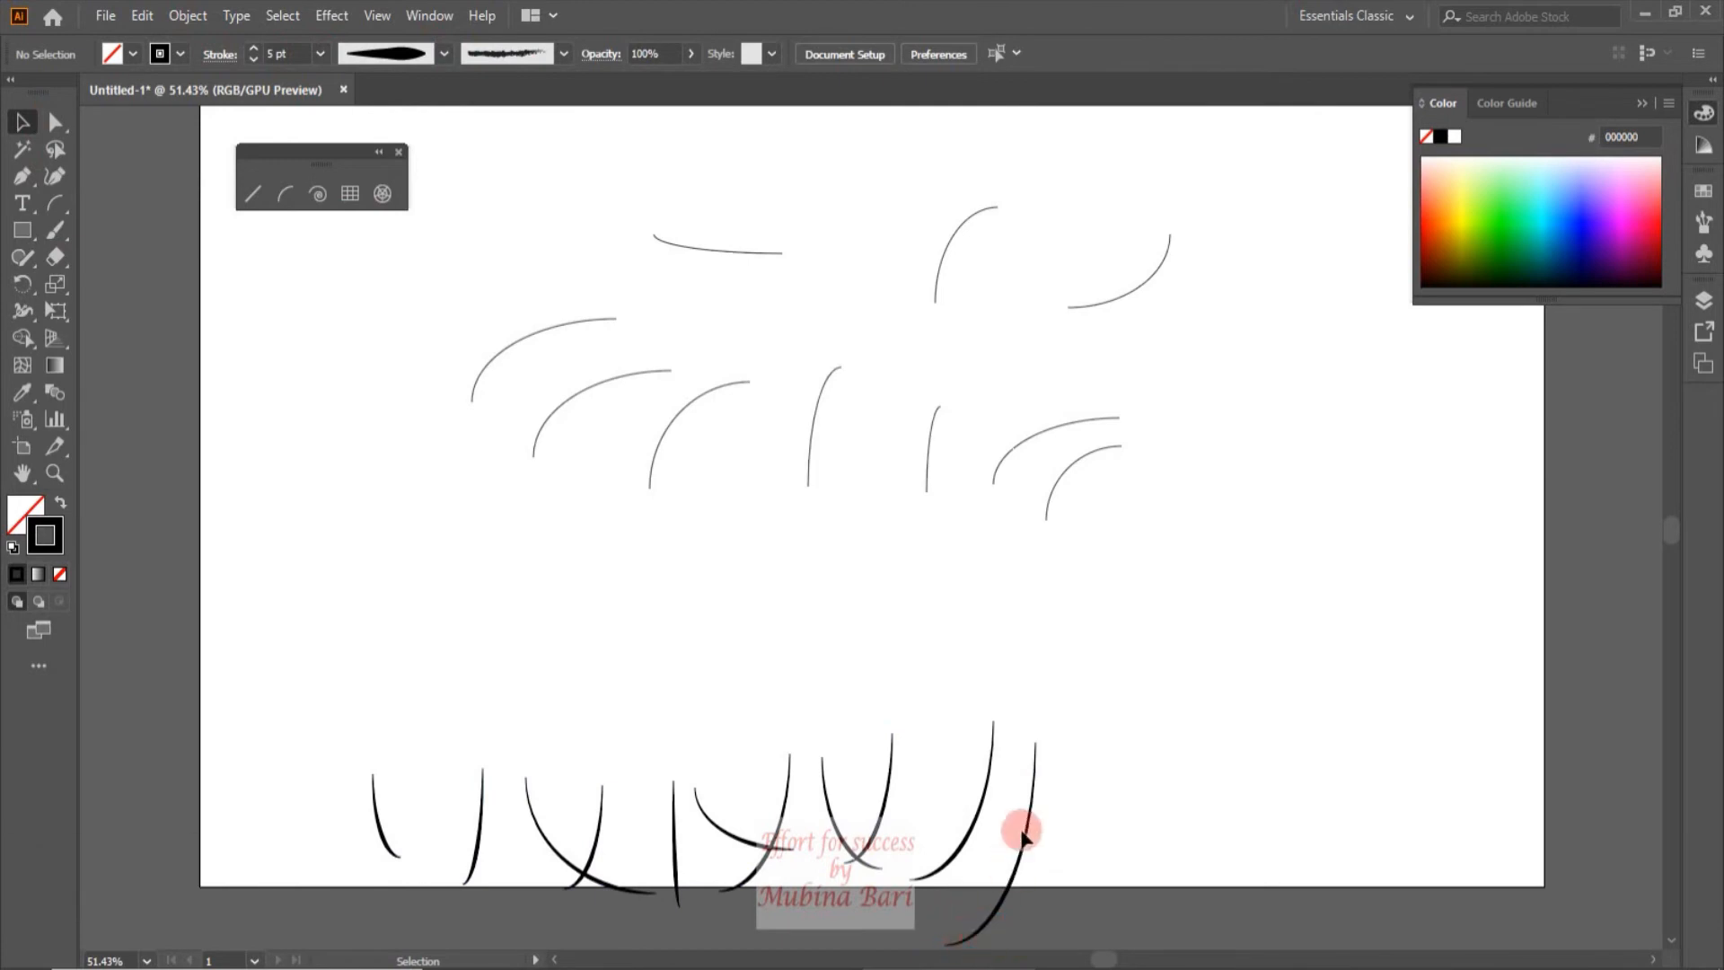
Change the stroke colour of the lower row of arcs to green (009245)
{"action": "mouse_move", "coordinate": [329, 682]}
{"action": "left_mouse_down"}
{"action": "mouse_move", "coordinate": [369, 765]}
{"action": "mouse_move", "coordinate": [1091, 893]}
{"action": "left_mouse_up"}
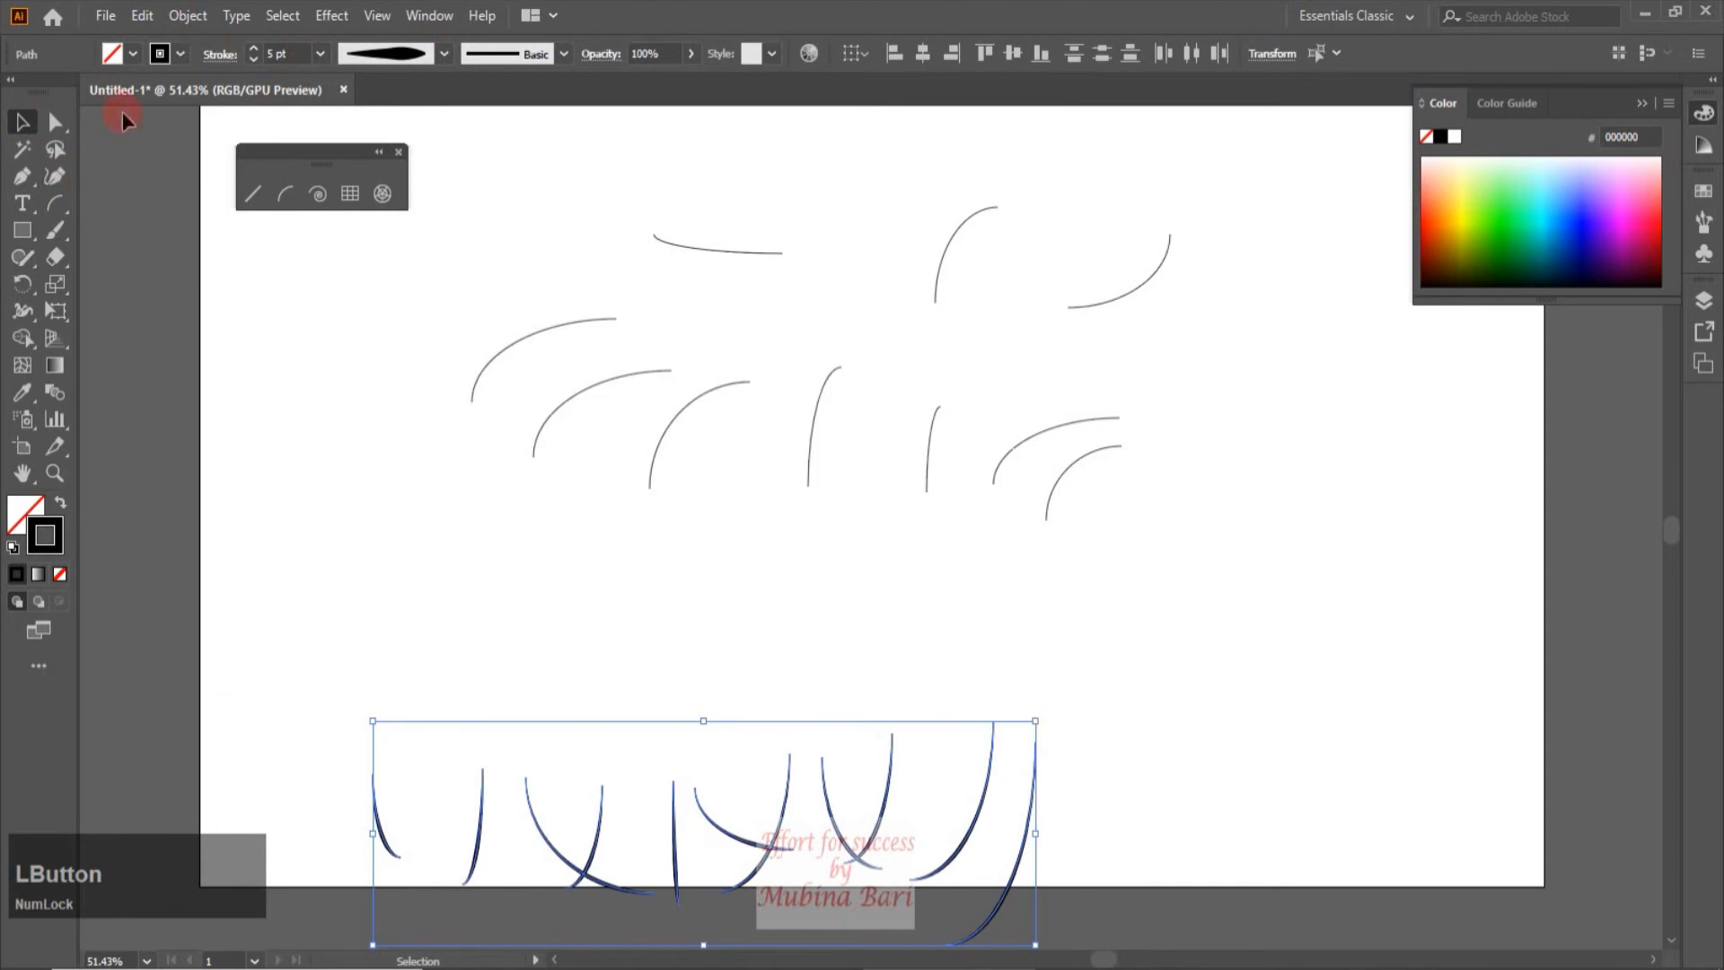
{"action": "left_click", "coordinate": [182, 58]}
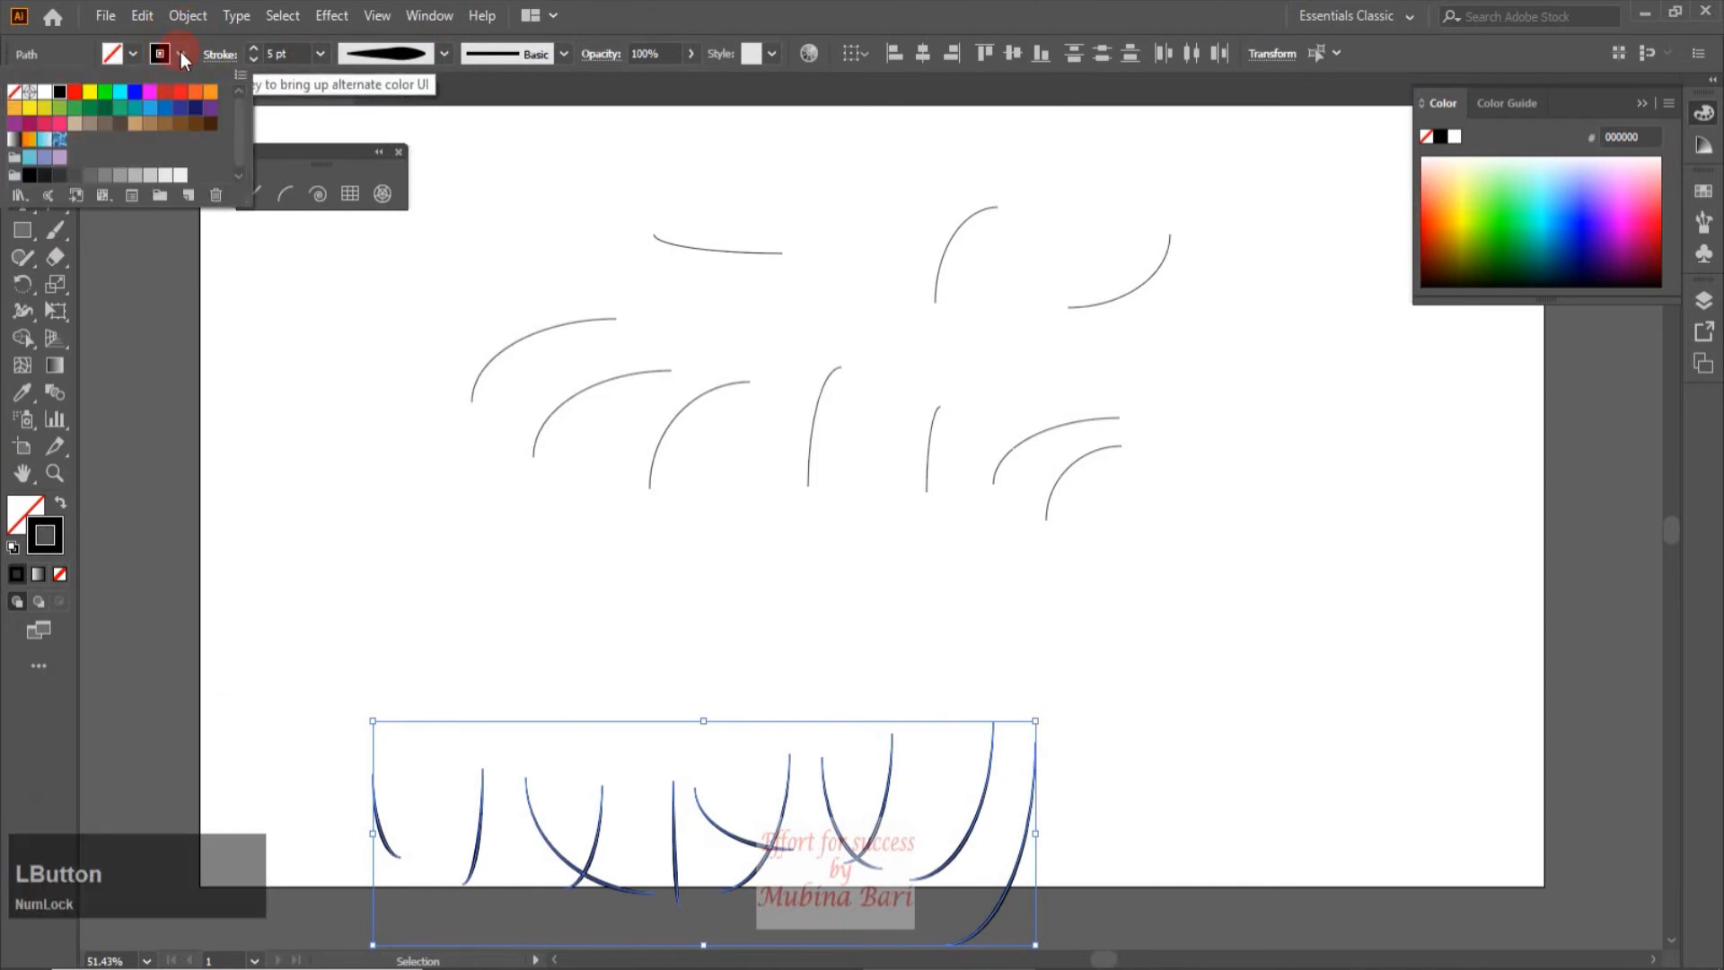
{"action": "left_click", "coordinate": [90, 107]}
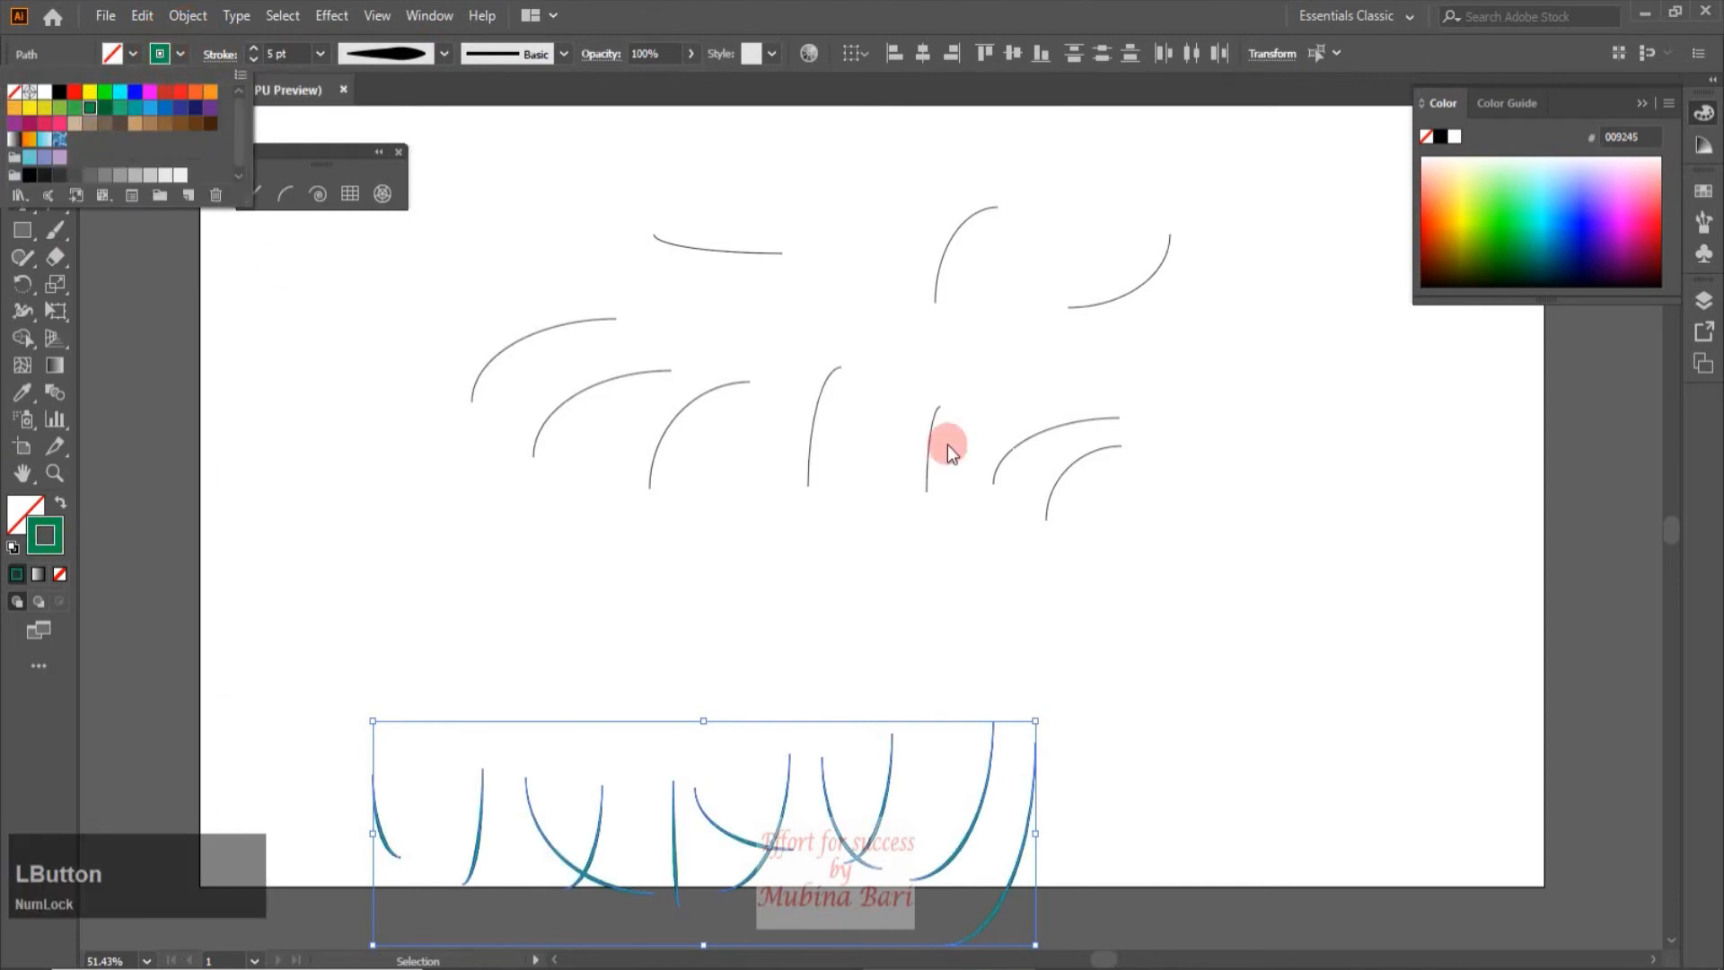
{"action": "left_click", "coordinate": [1265, 495]}
{"action": "left_click", "coordinate": [1158, 826]}
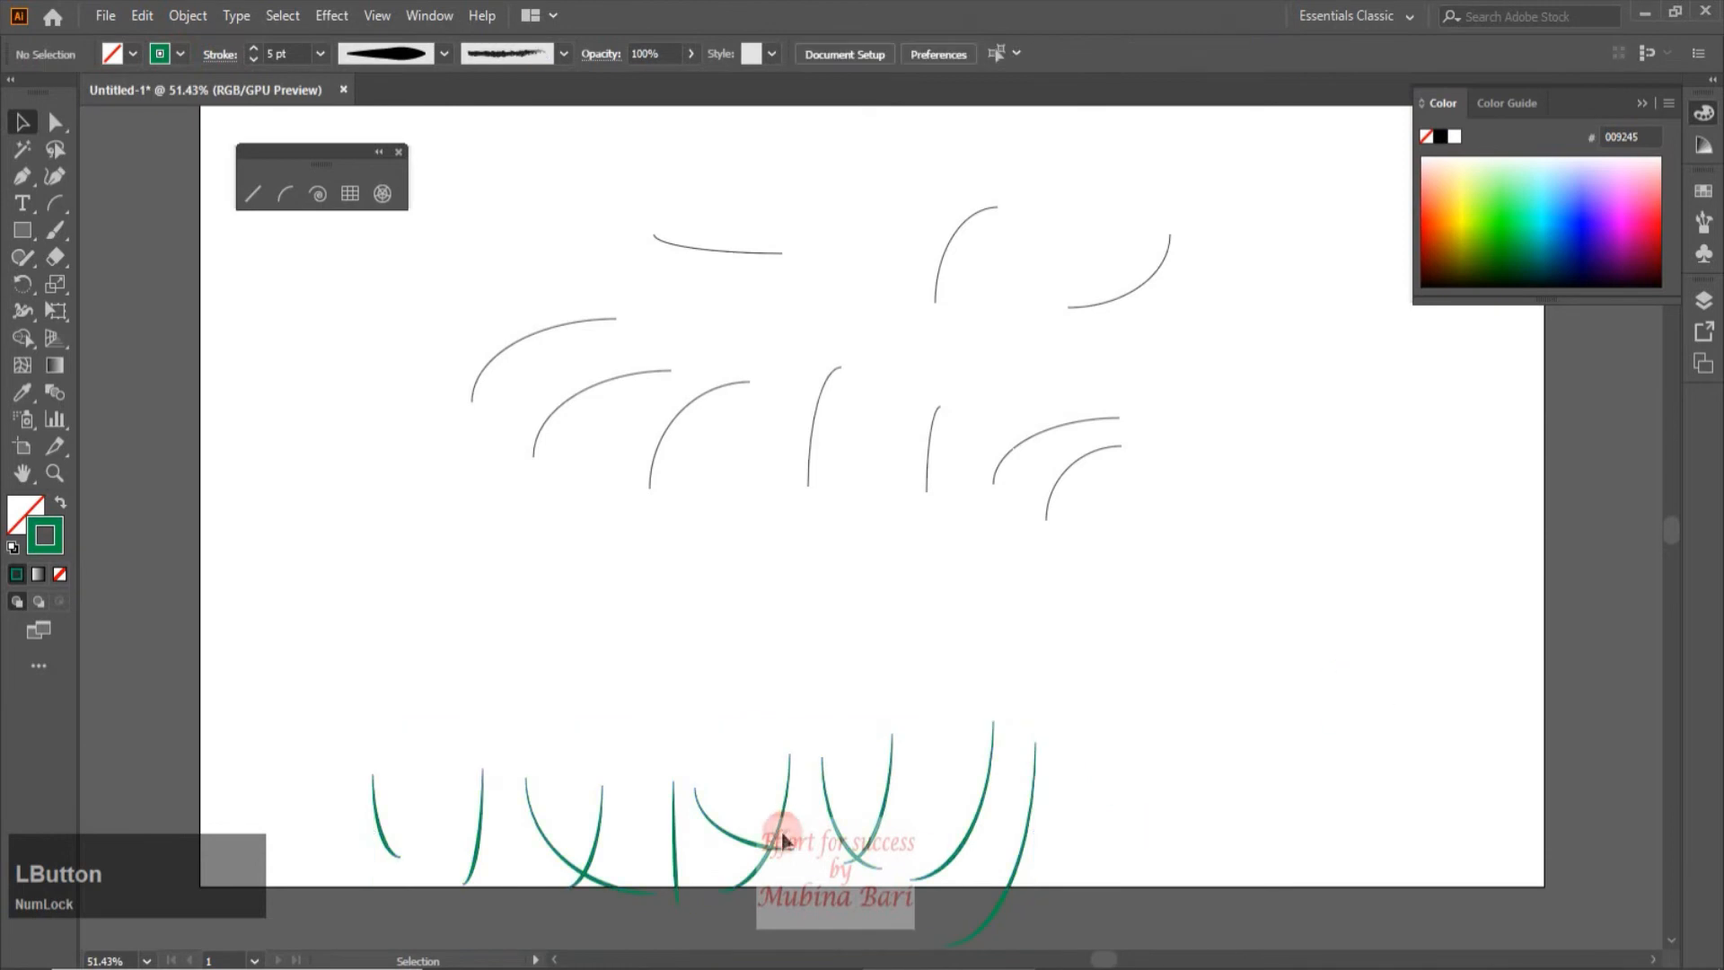
Move the green arcs up slightly so they fit within the artboard
{"action": "left_click_drag", "start_coordinate": [328, 717], "coordinate": [1123, 849]}
{"action": "left_click_drag", "start_coordinate": [842, 862], "coordinate": [852, 793]}
{"action": "left_click", "coordinate": [1129, 762]}
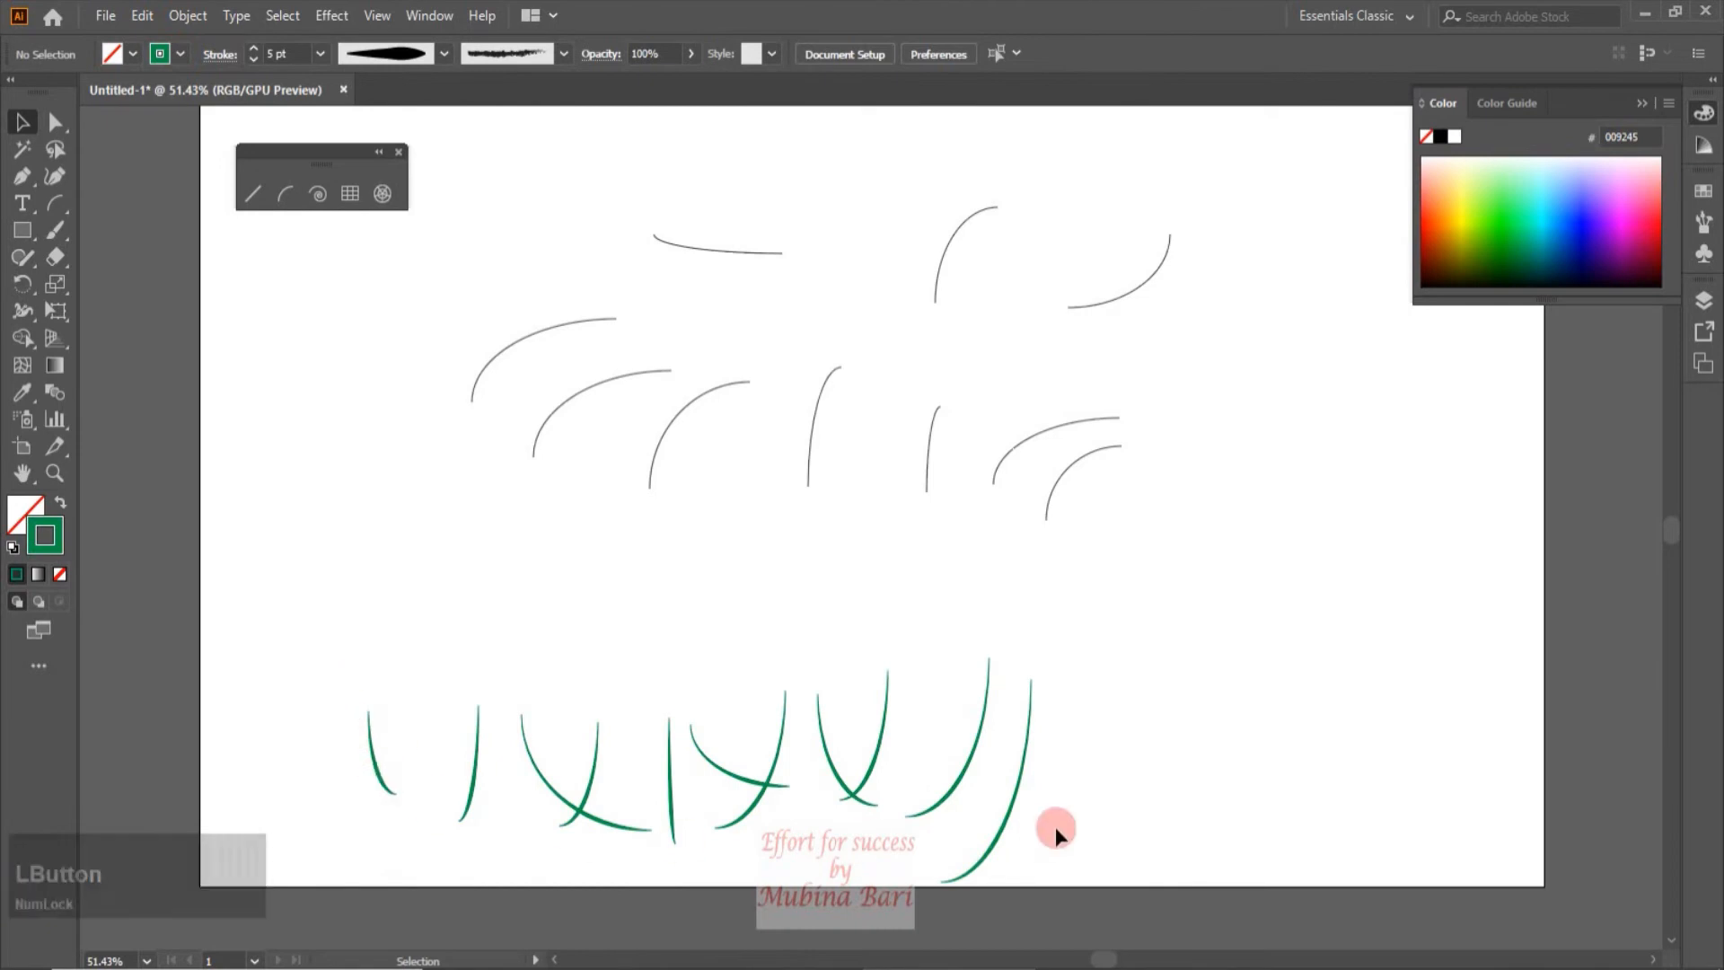
Delete the green arcs and all the arcs in the upper half of the artboard
{"action": "left_click_drag", "start_coordinate": [243, 649], "coordinate": [1167, 835]}
{"action": "key", "text": "Delete"}
{"action": "mouse_move", "coordinate": [445, 253]}
{"action": "left_mouse_down"}
{"action": "mouse_move", "coordinate": [538, 355]}
{"action": "mouse_move", "coordinate": [1244, 520]}
{"action": "left_mouse_up"}
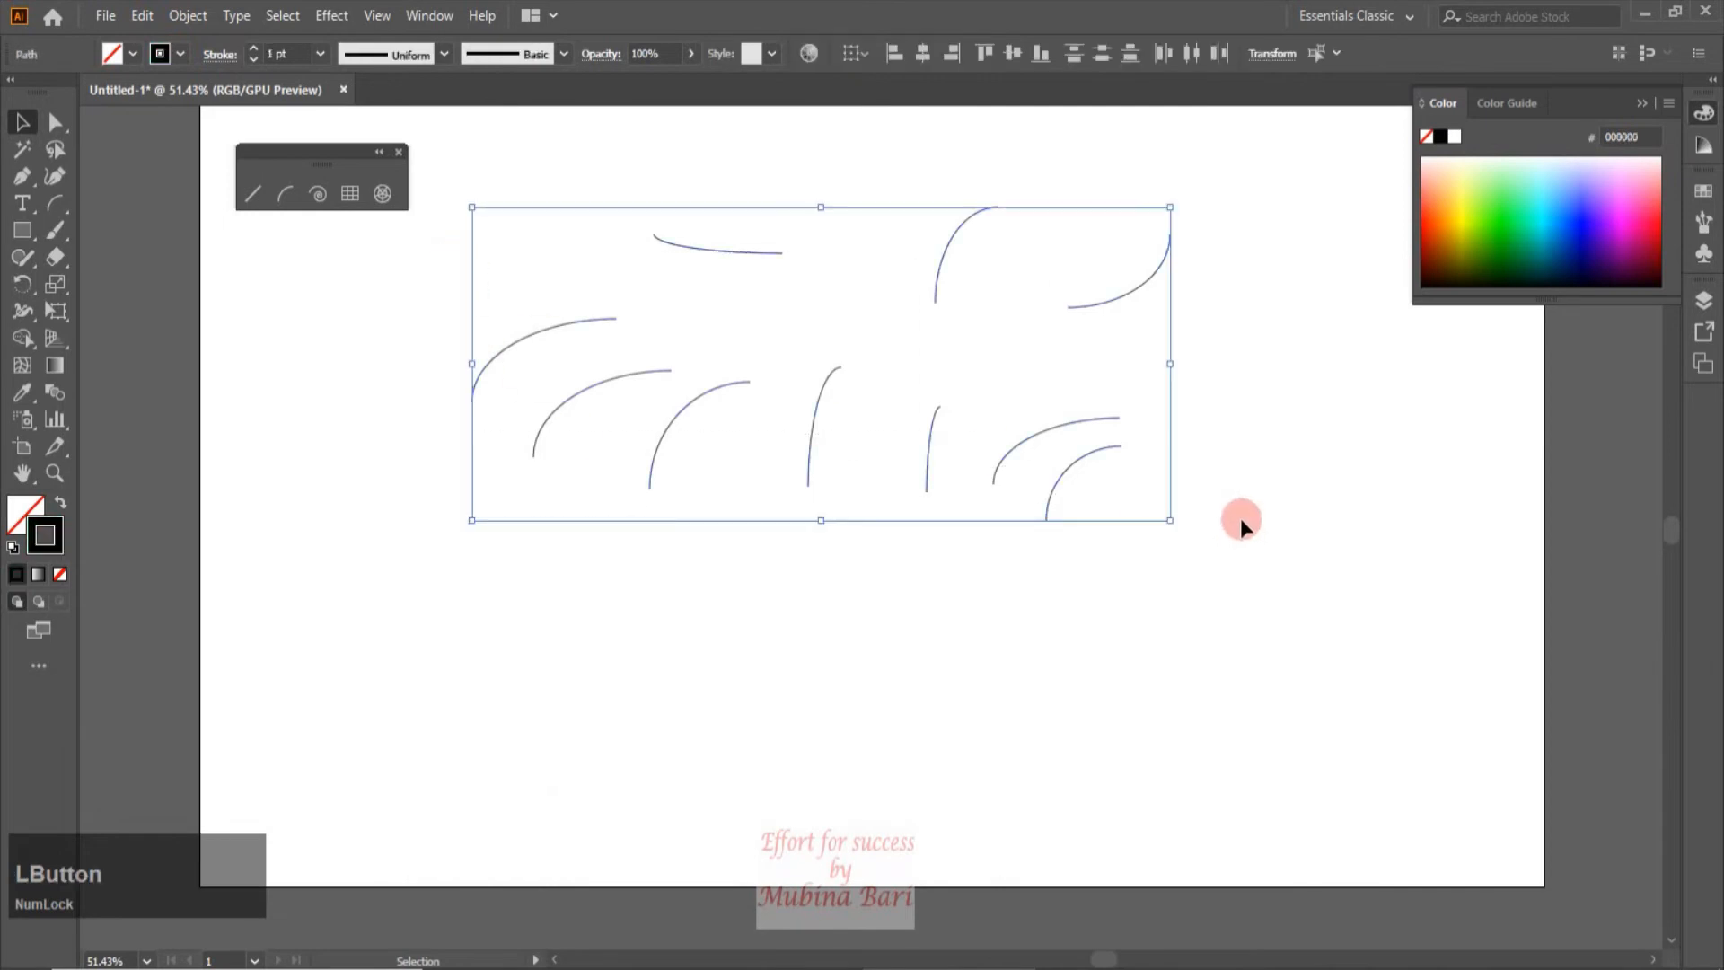
{"action": "key", "text": "Delete"}
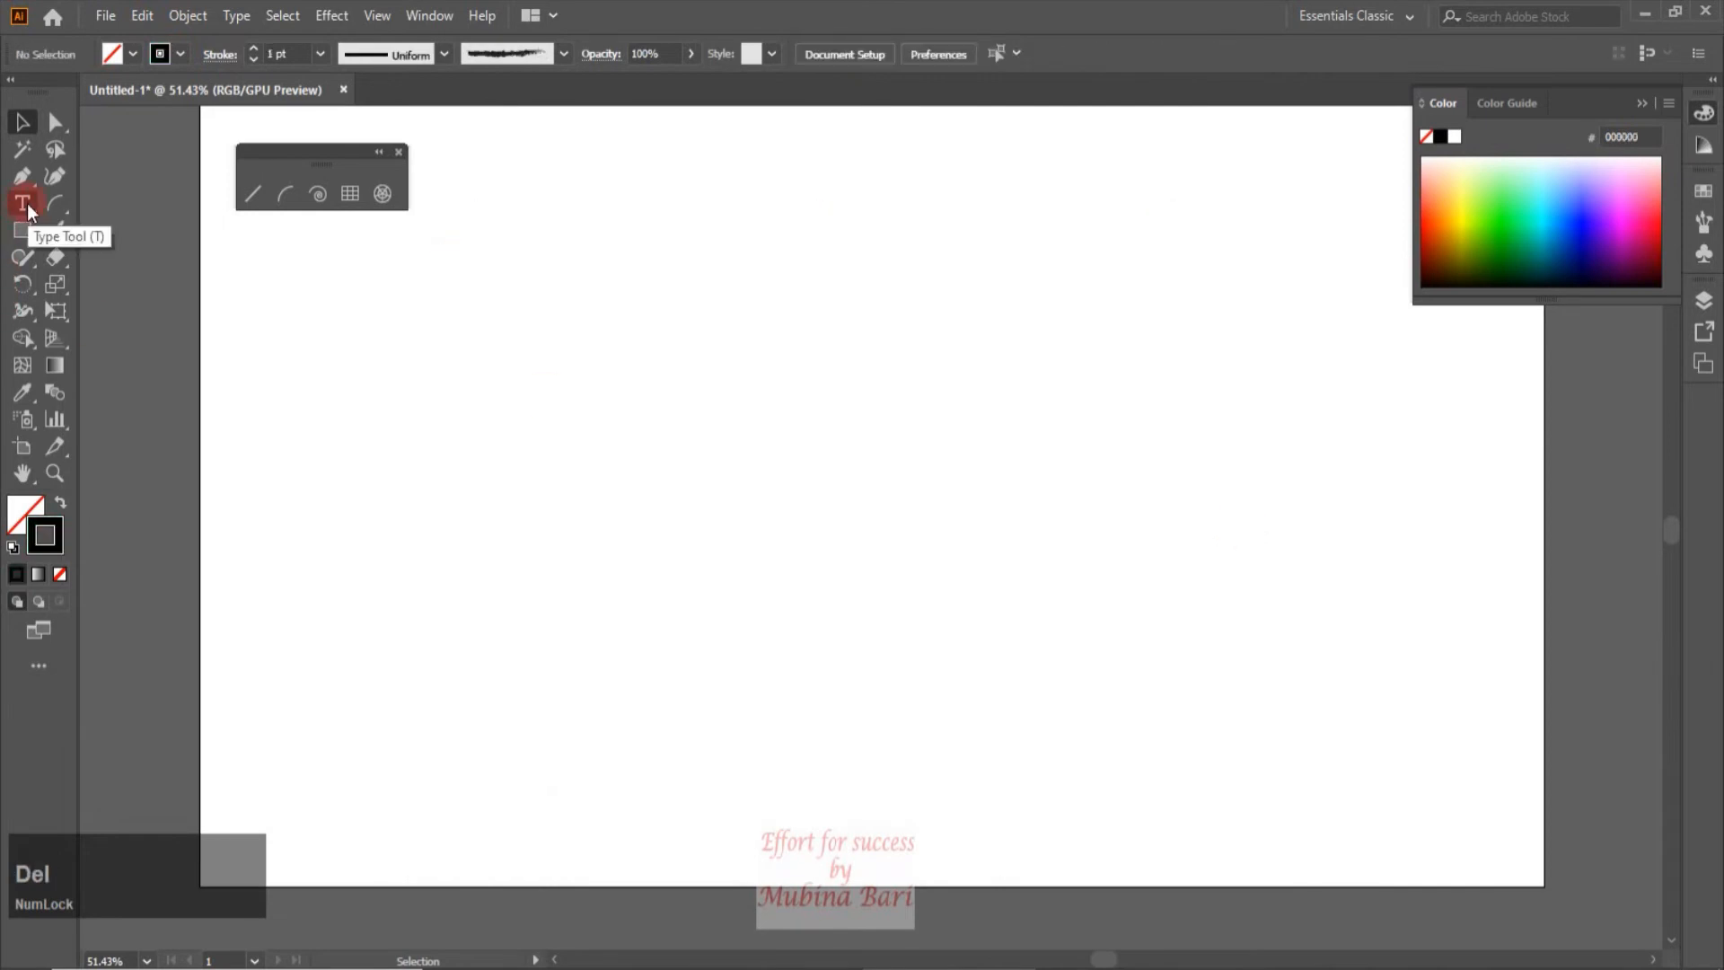
Draw an arc about 217 × 136 px in the artboard's upper area, flipping its curvature repeatedly and repositioning it right of centre while drawing
{"action": "left_click", "coordinate": [242, 201]}
{"action": "left_click", "coordinate": [280, 196]}
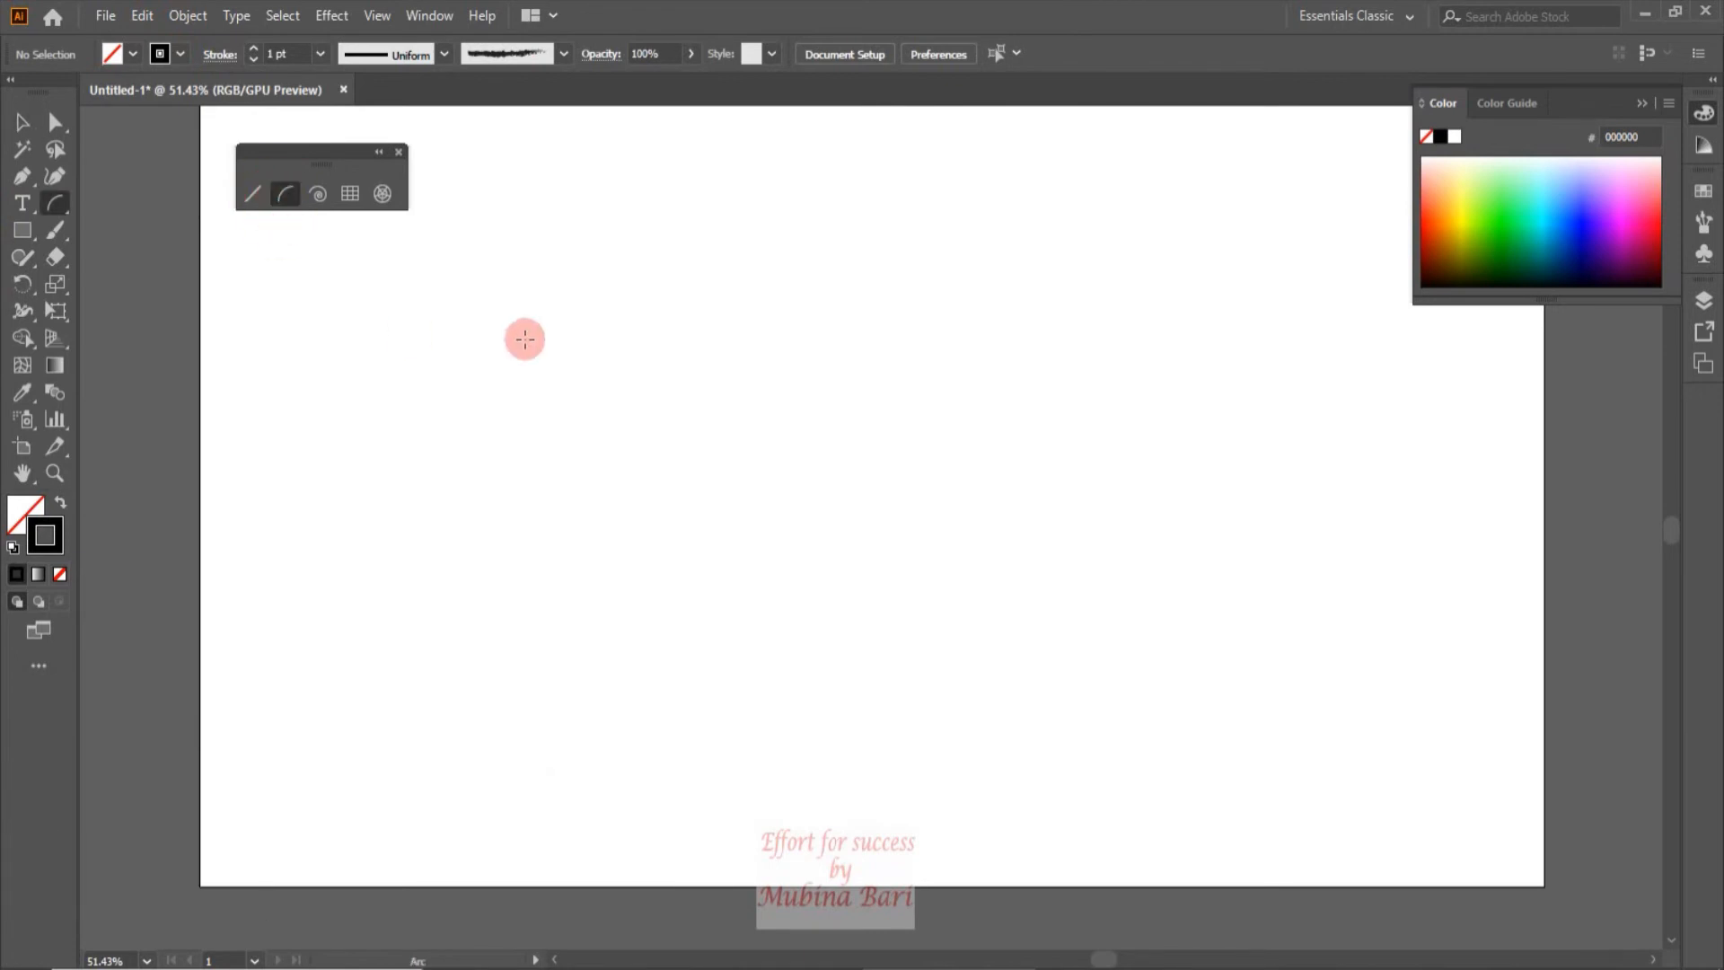
{"action": "left_click_drag", "start_coordinate": [524, 329], "coordinate": [680, 226]}
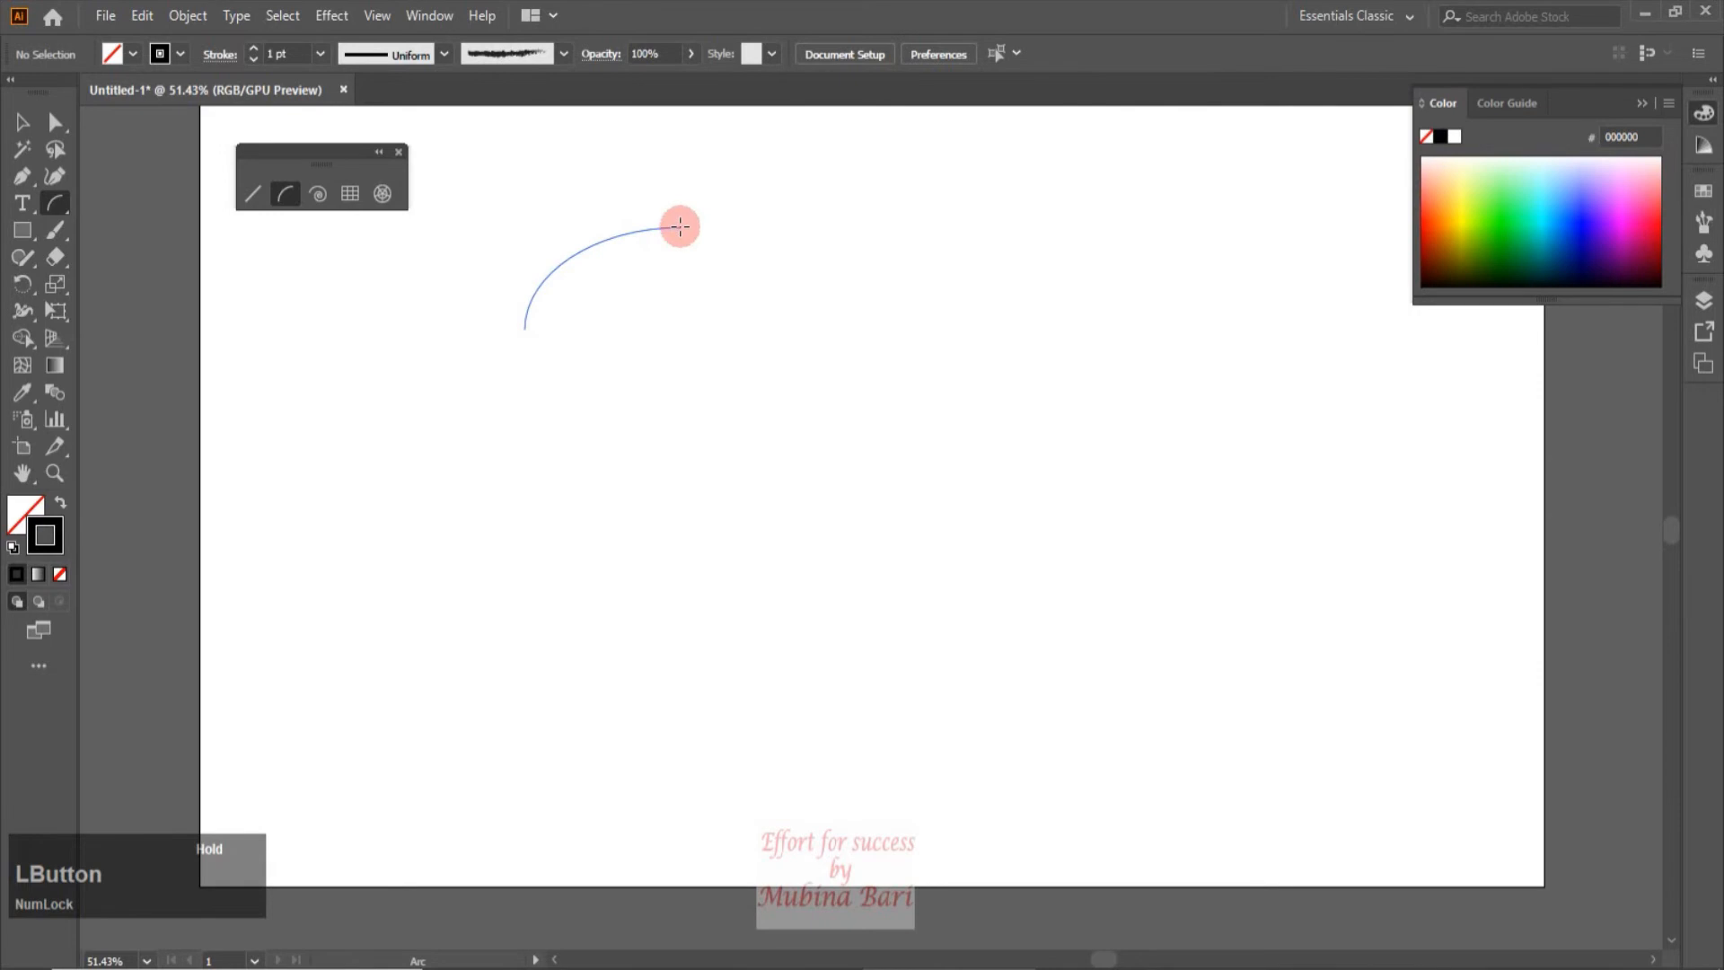
{"action": "left_click_drag", "start_coordinate": [680, 226], "coordinate": [680, 226]}
{"action": "key", "text": "f"}
{"action": "key", "text": "f"}
{"action": "key", "text": "f"}
{"action": "key", "text": "f"}
{"action": "key", "text": "f"}
{"action": "key", "text": "f"}
{"action": "key", "text": "f"}
{"action": "key", "text": "f"}
{"action": "key", "text": "f"}
{"action": "key", "text": "f"}
{"action": "key", "text": "f"}
{"action": "key", "text": "f"}
{"action": "key", "text": "f"}
{"action": "key", "text": "f"}
{"action": "key", "text": "f"}
{"action": "key", "text": "f"}
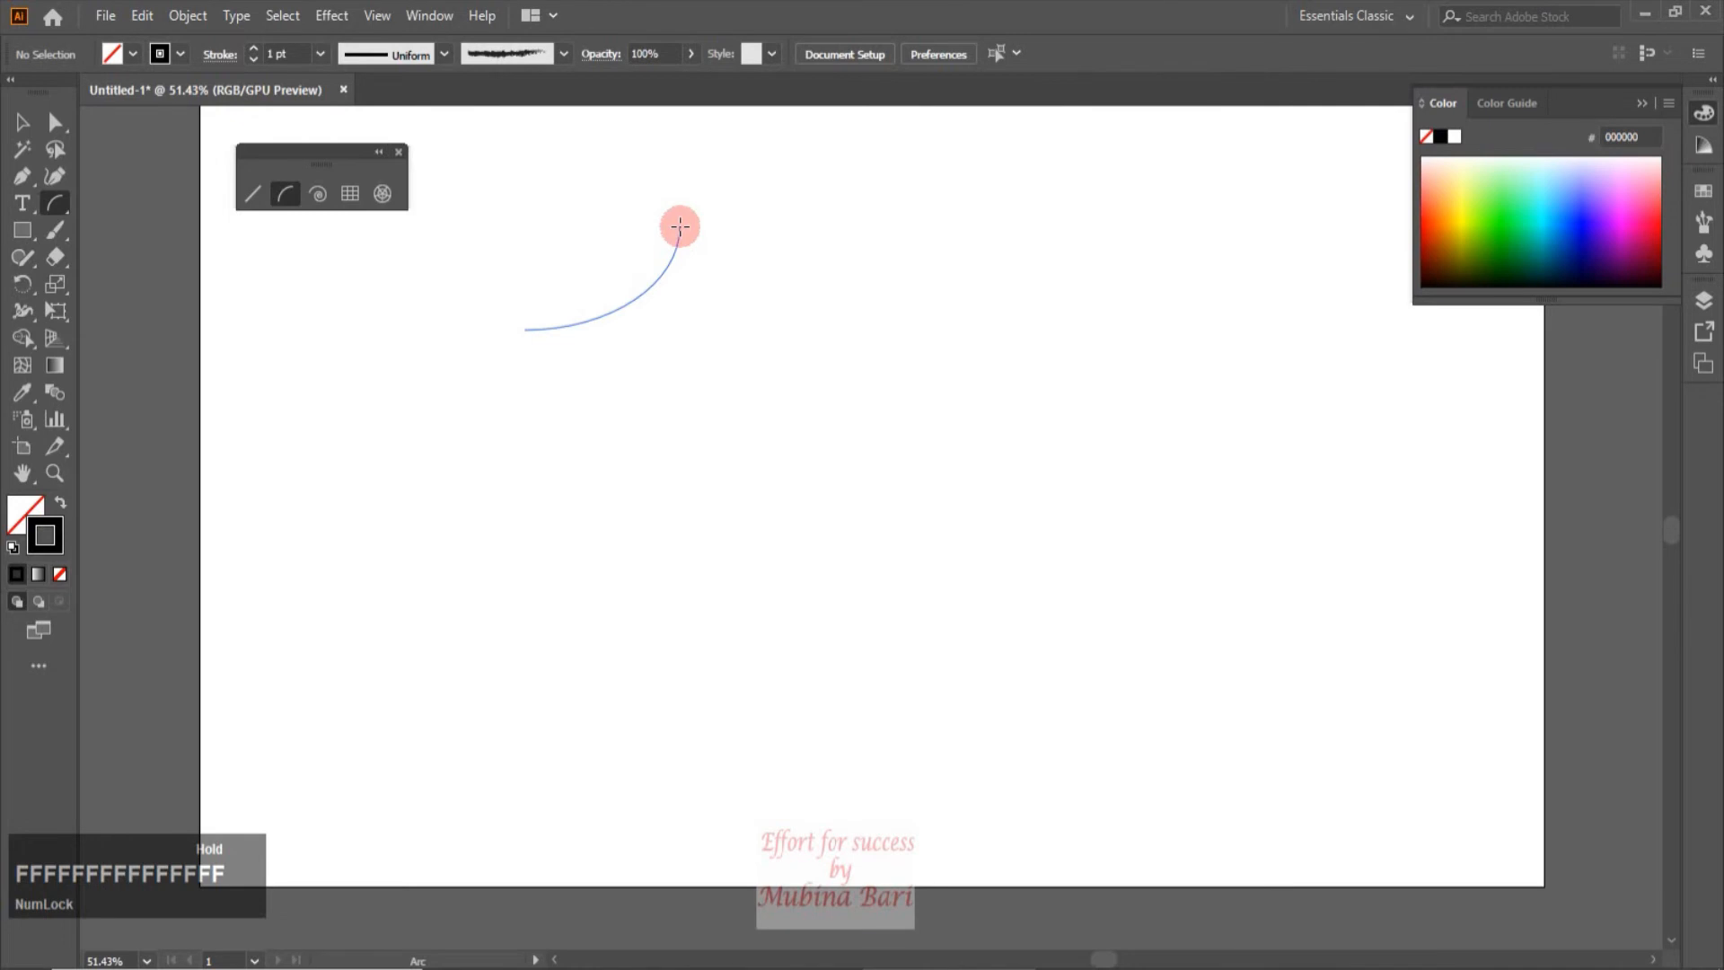
{"action": "left_click_drag", "start_coordinate": [679, 225], "coordinate": [1151, 221]}
{"action": "key", "text": "space"}
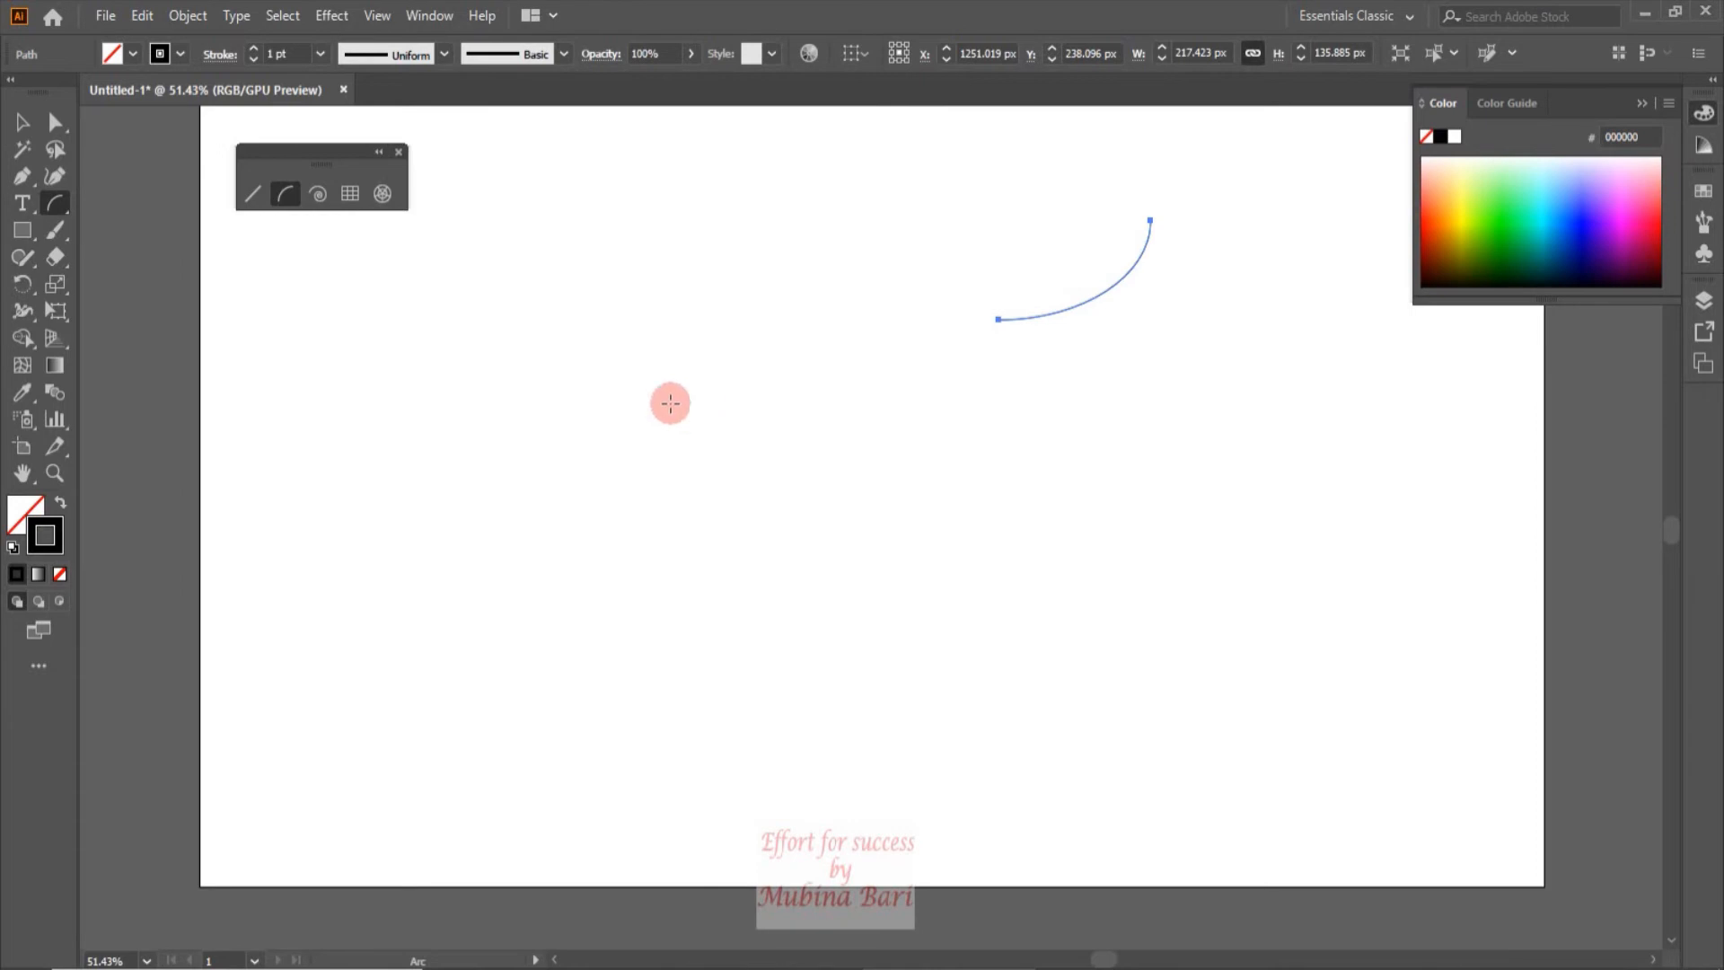
Review the type, base axis, slope and fill choices in the Arc Segment Tool Options, choosing X Axis as the base, and cancel
{"action": "left_click", "coordinate": [678, 381]}
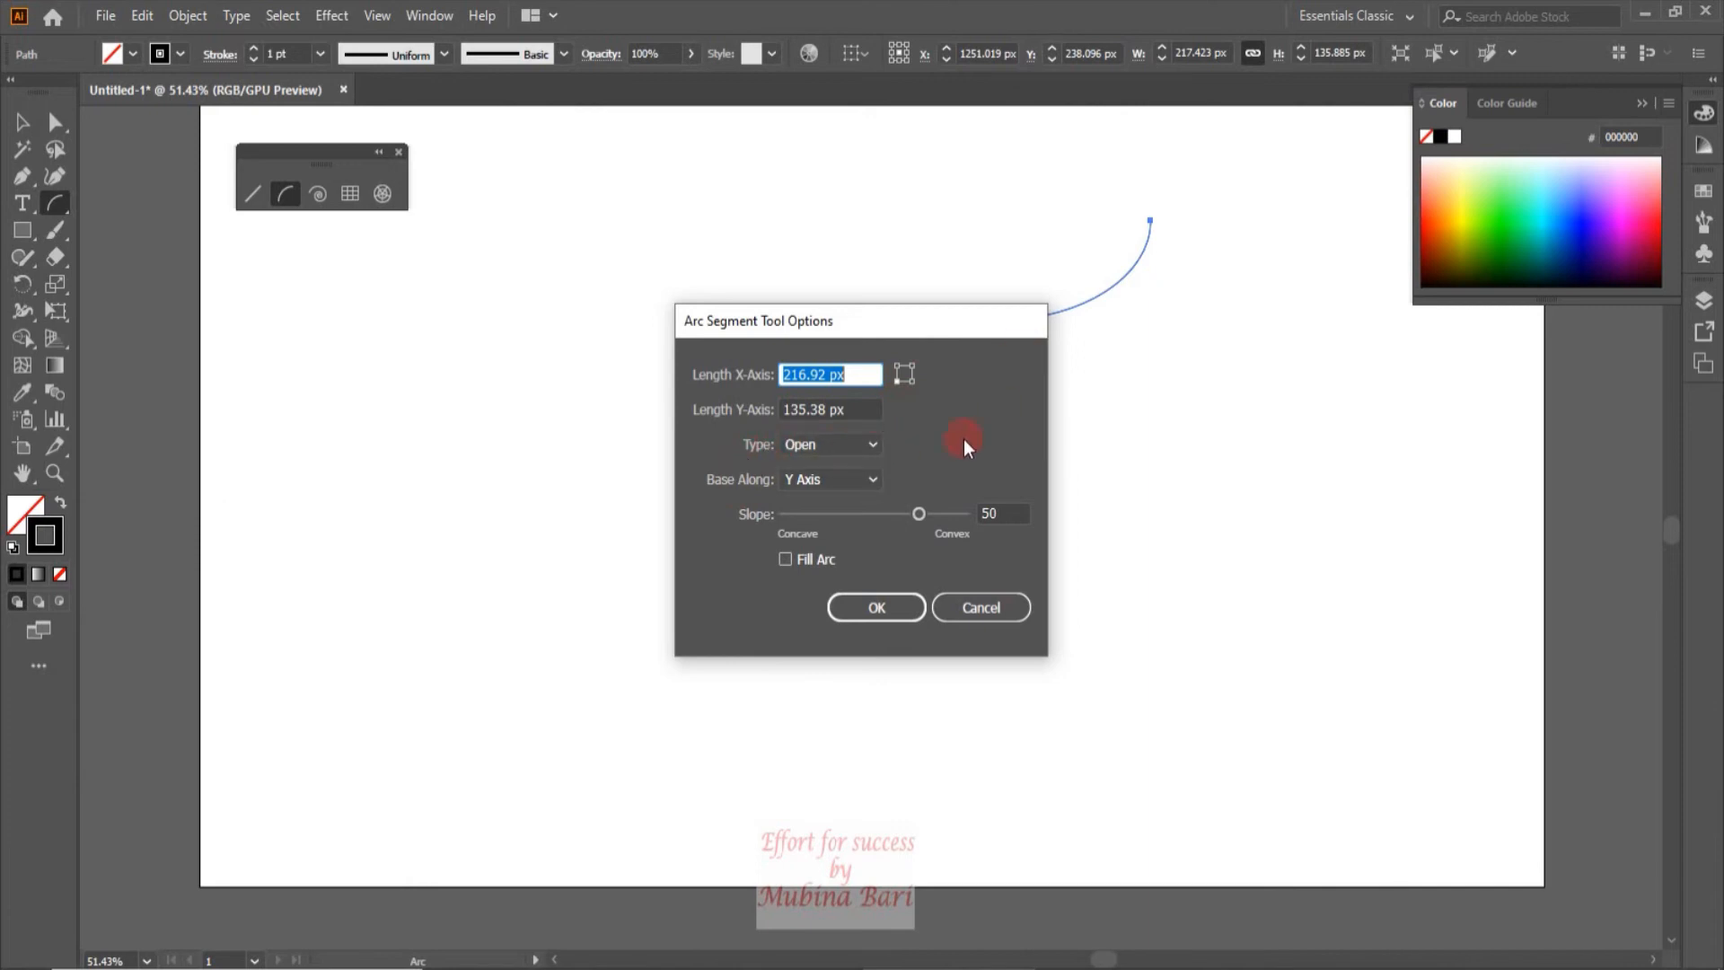
{"action": "left_click", "coordinate": [875, 444]}
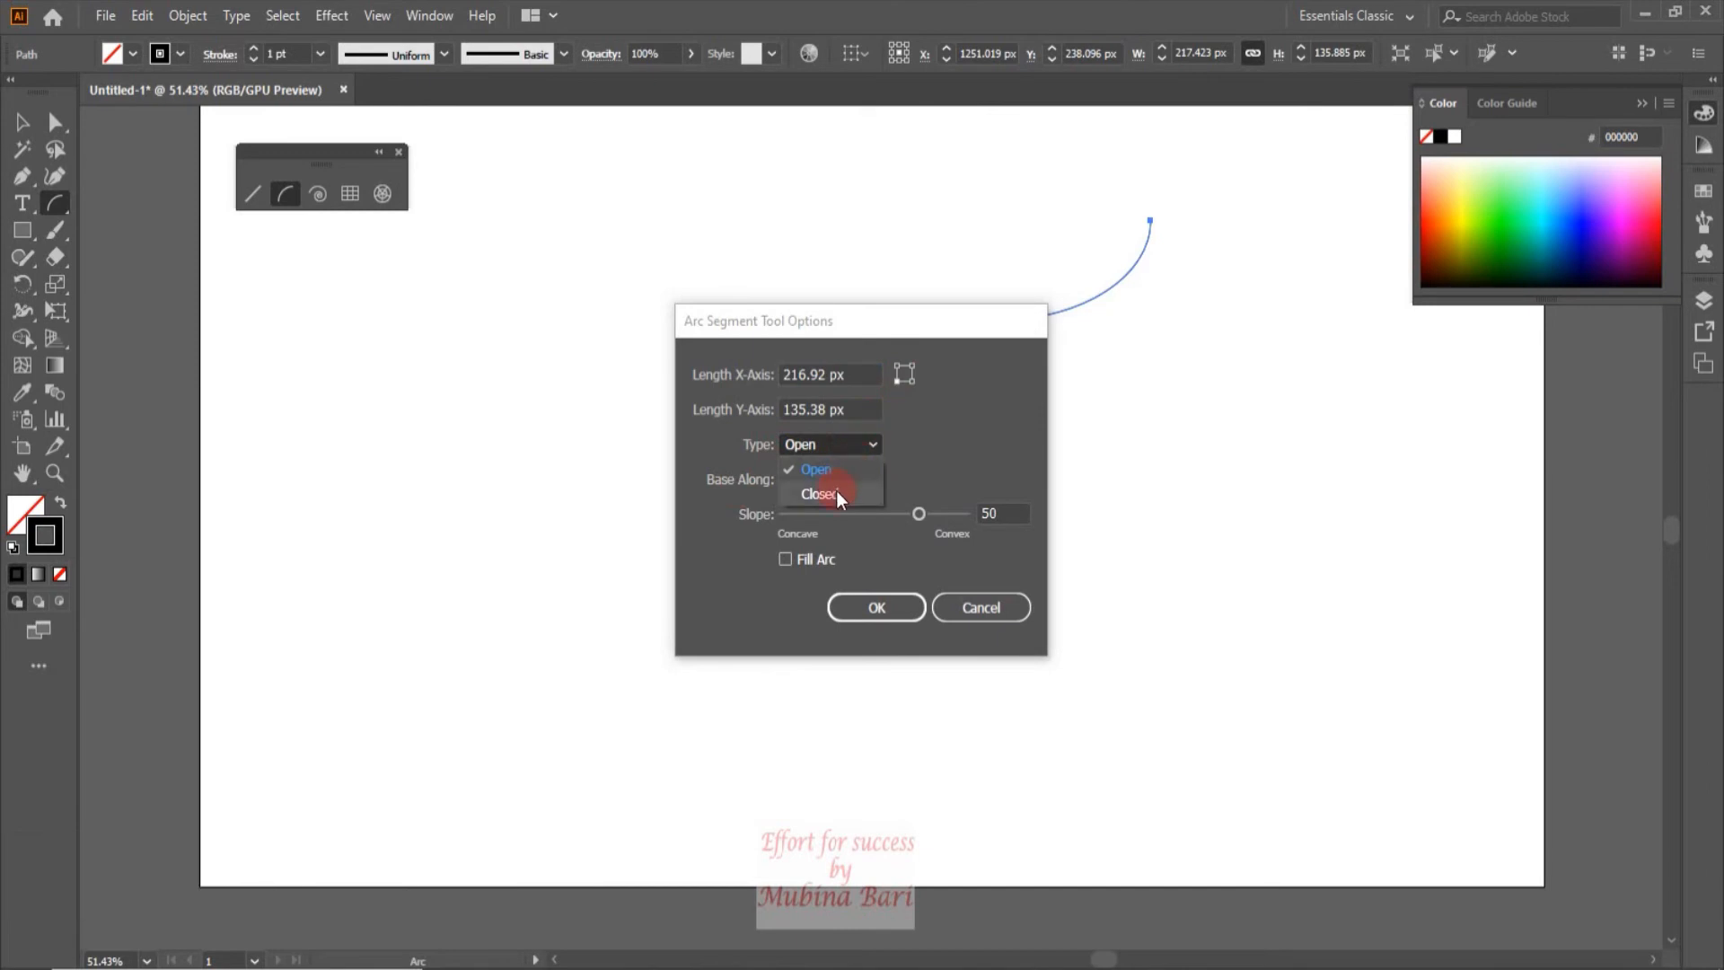
{"action": "left_click", "coordinate": [878, 446]}
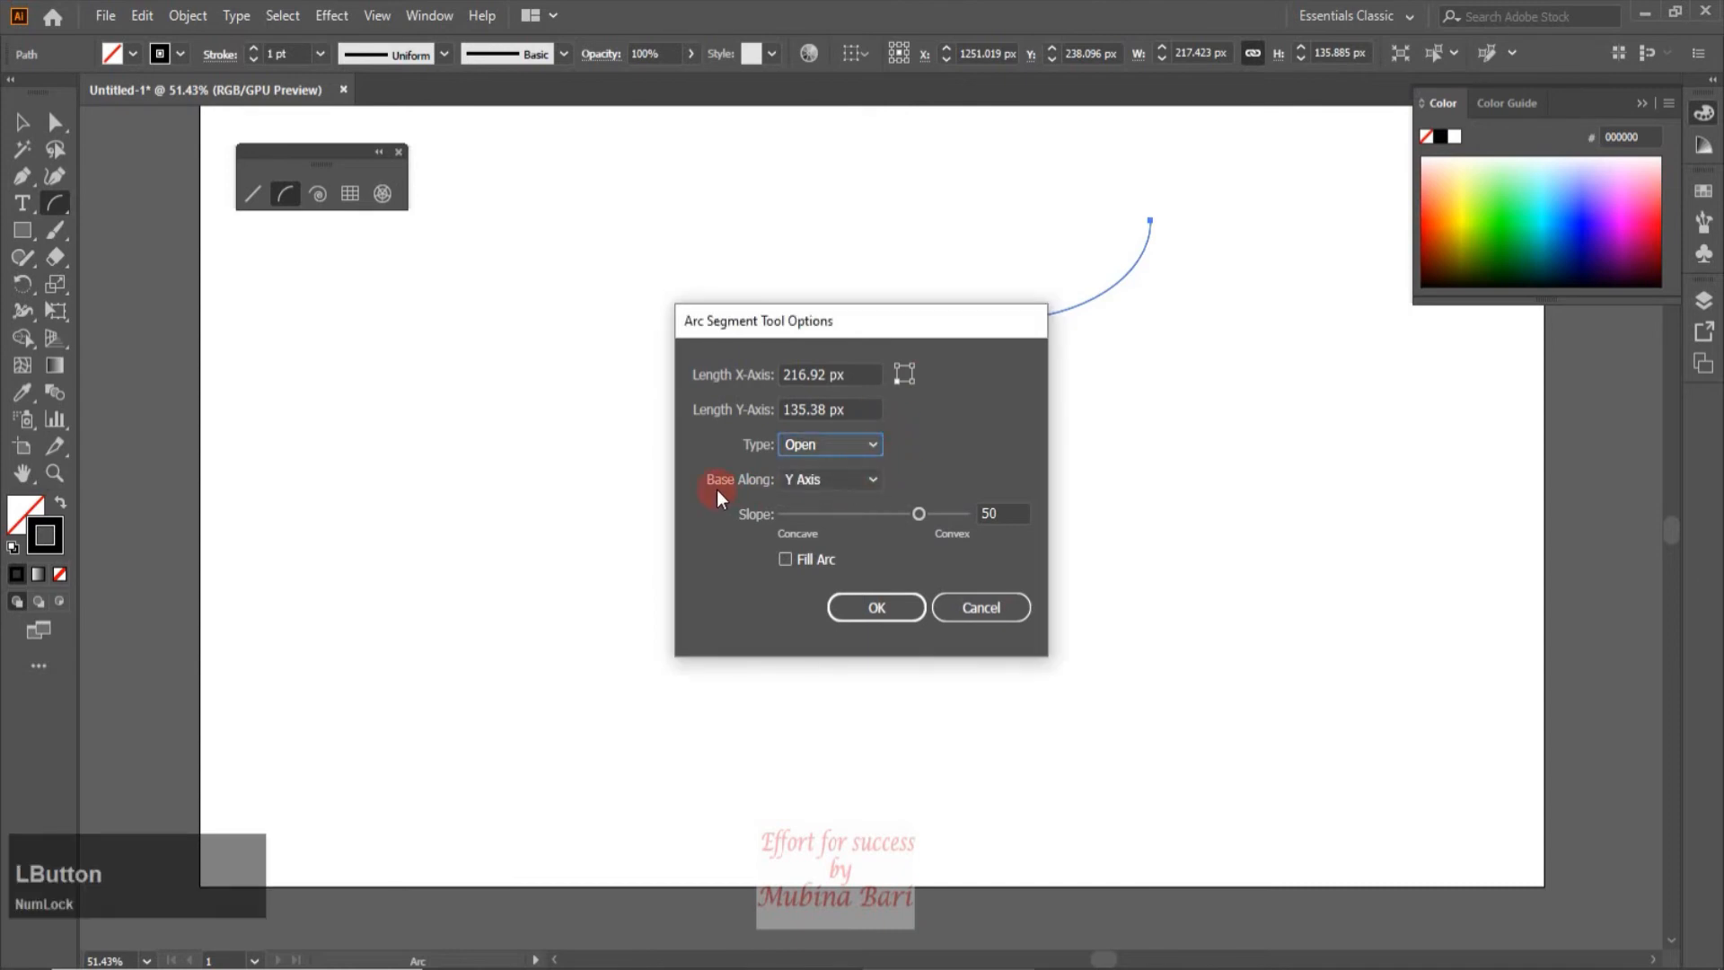
{"action": "left_click", "coordinate": [874, 475]}
{"action": "left_click", "coordinate": [832, 505]}
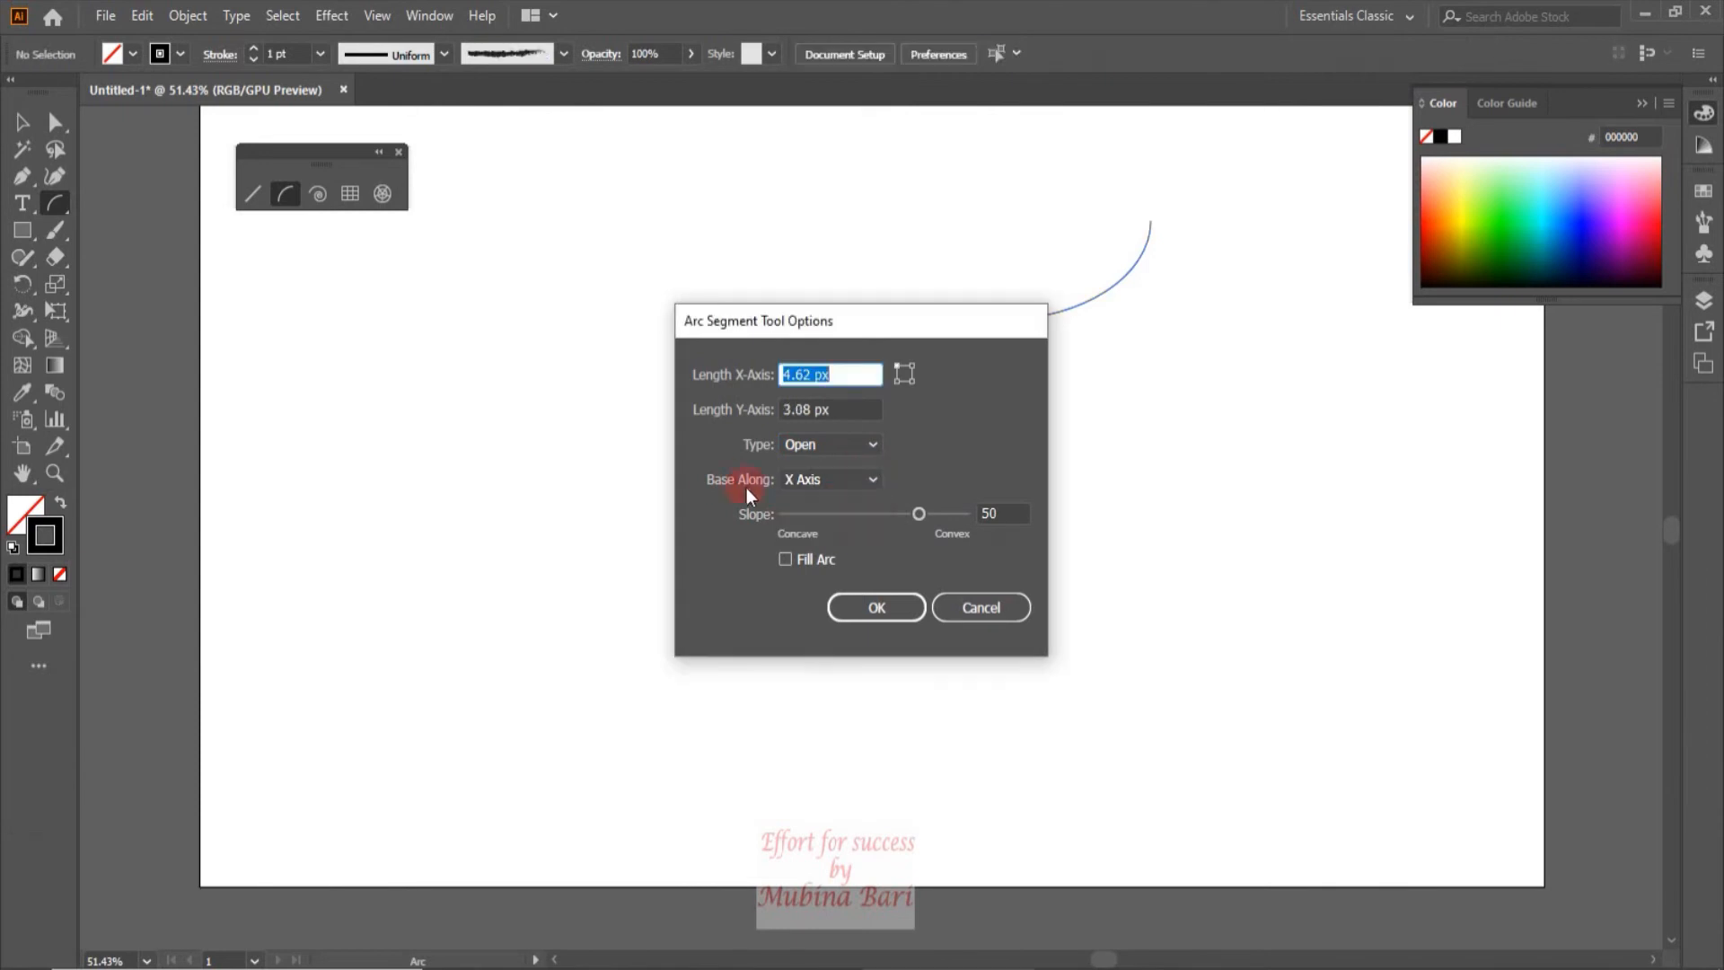
{"action": "left_click", "coordinate": [875, 481]}
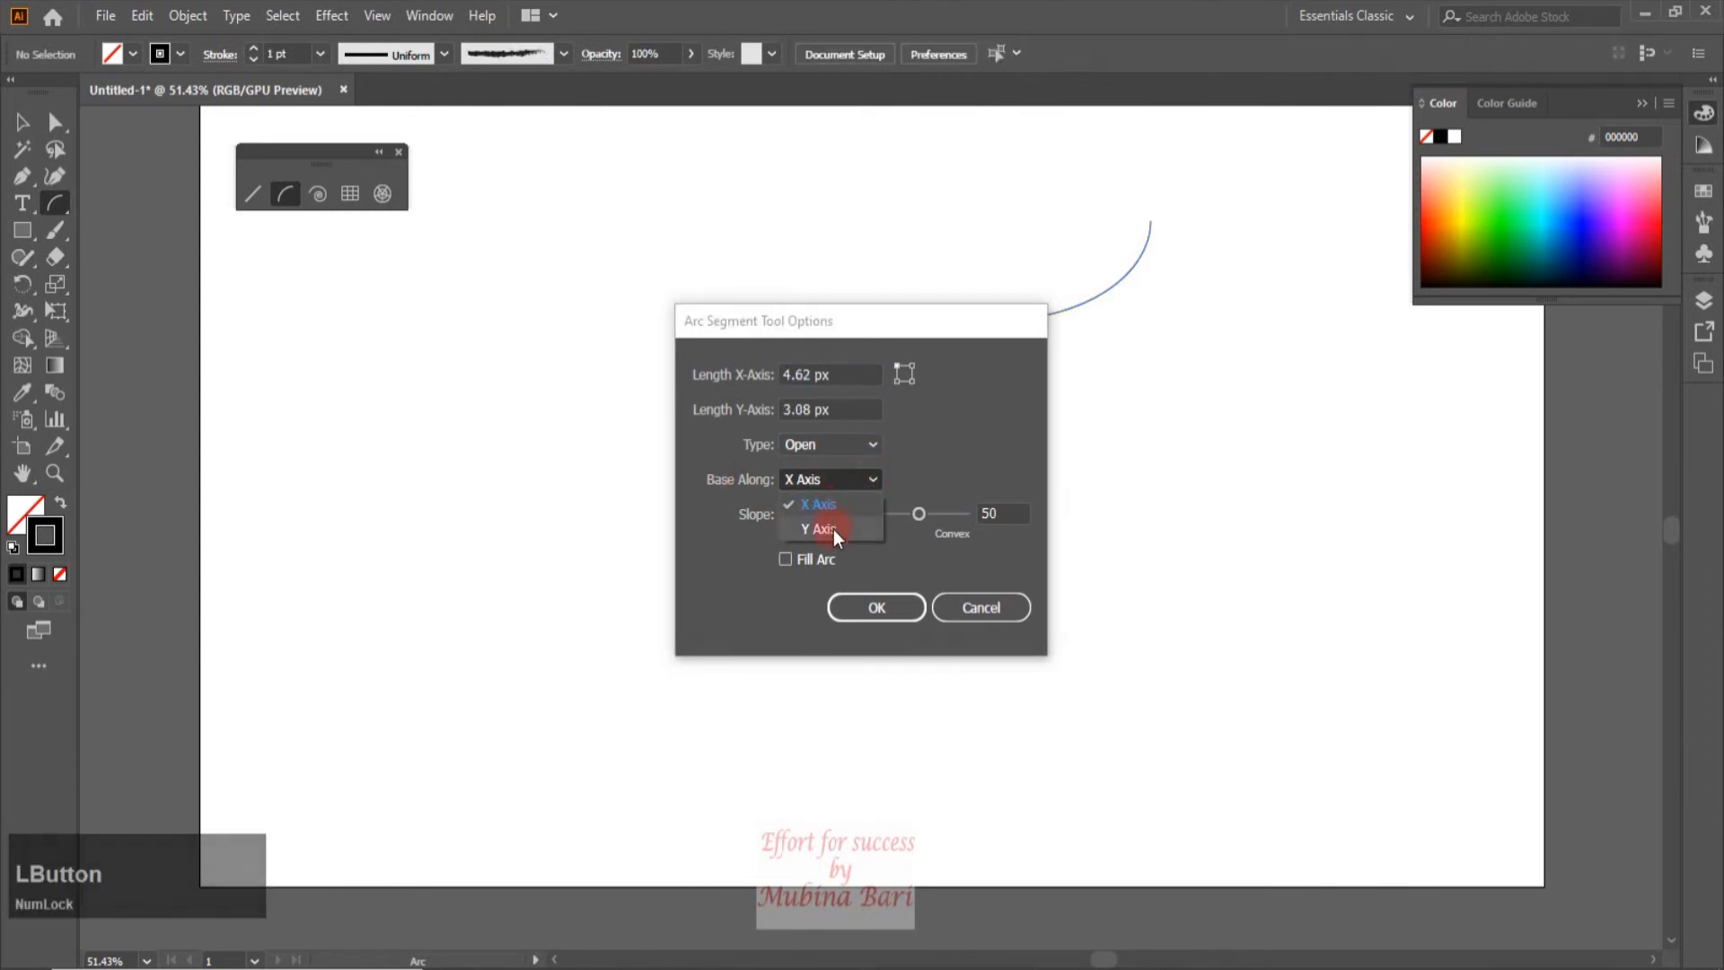
{"action": "left_click", "coordinate": [751, 519]}
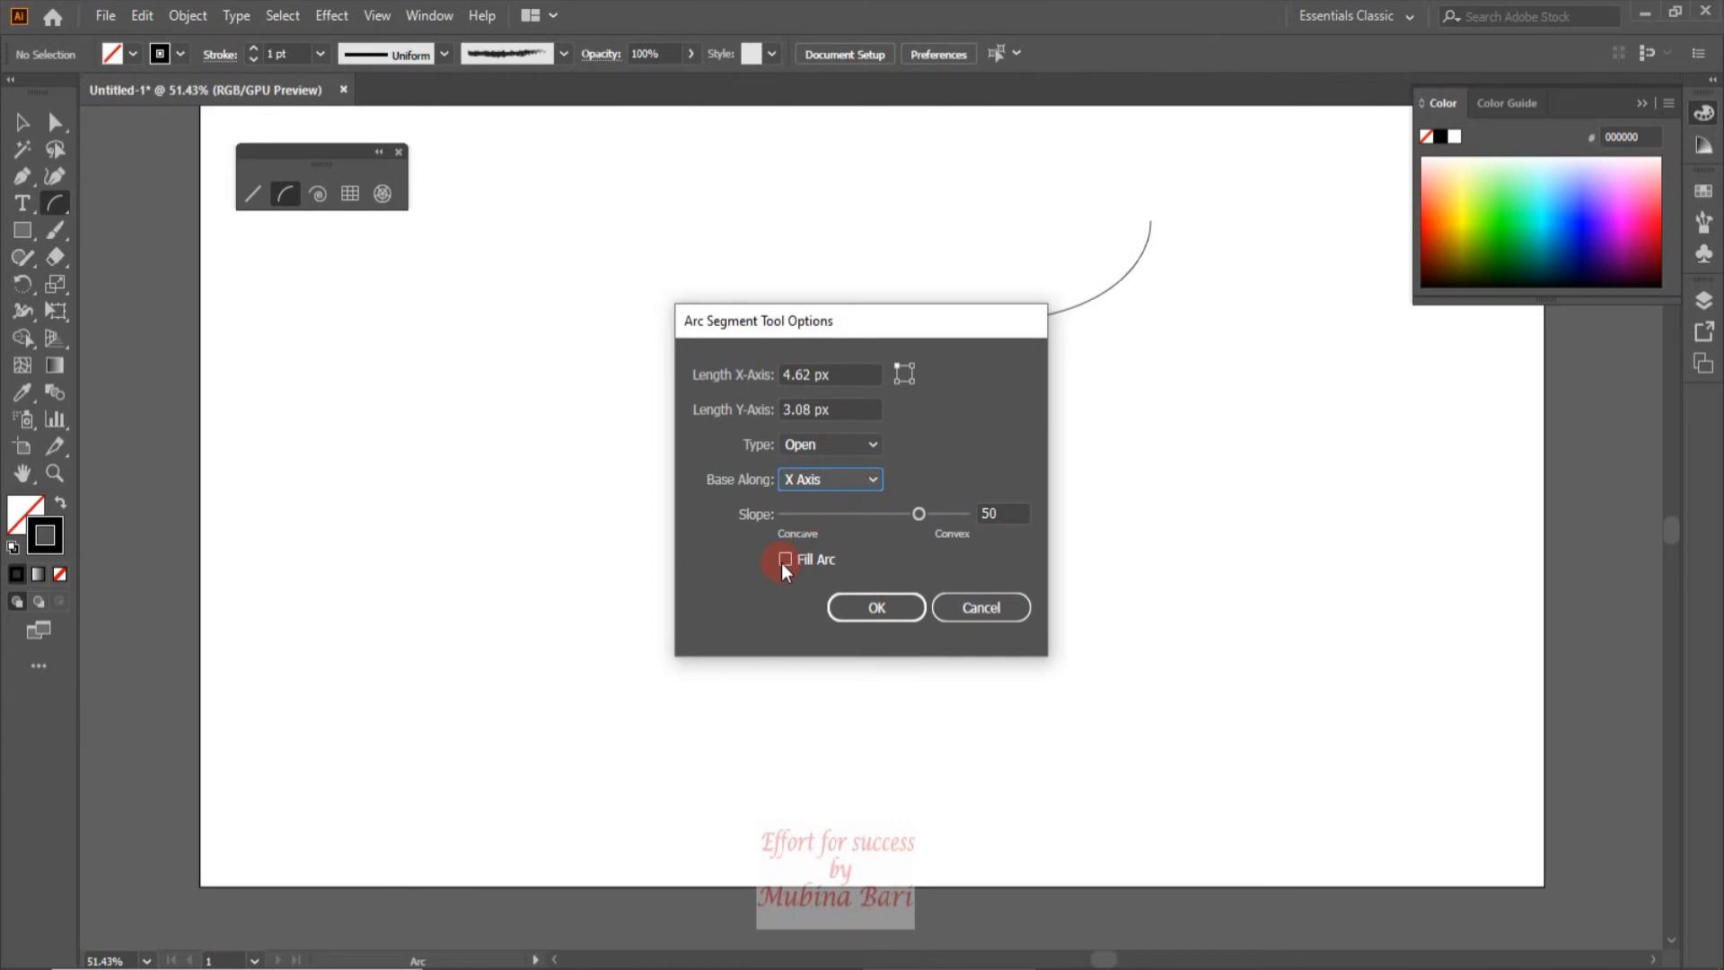
{"action": "left_click", "coordinate": [993, 607]}
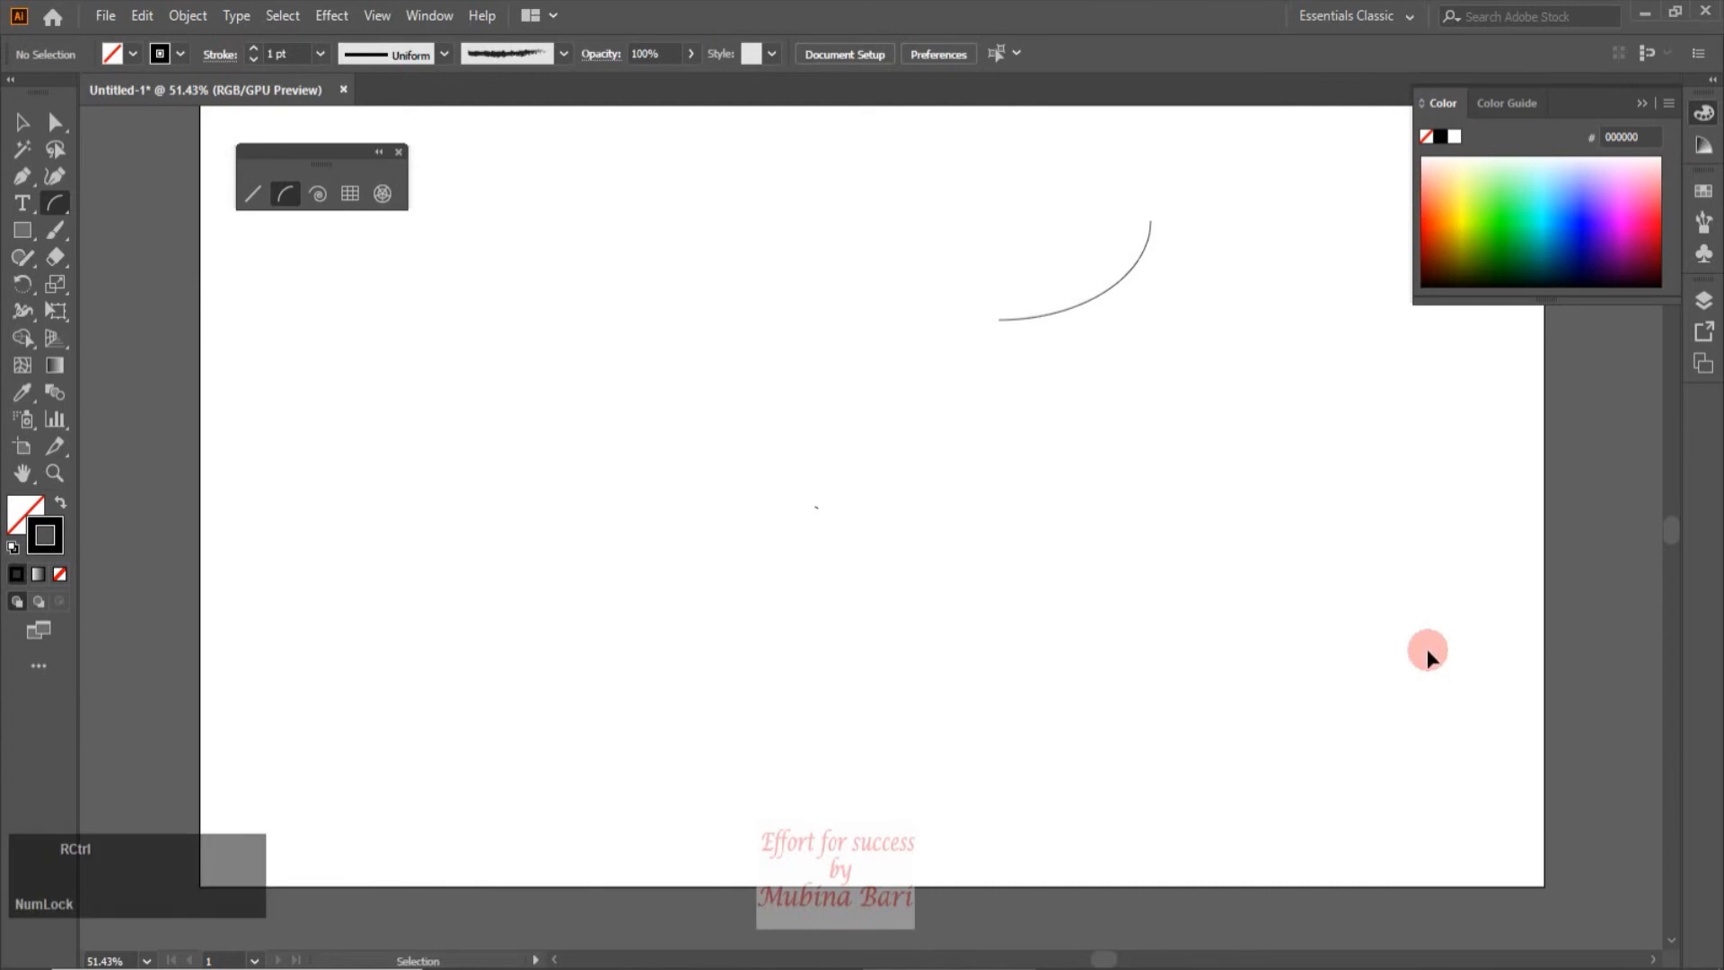
Show the rulers and place a vertical guide at about X 808 px
{"action": "key", "text": "ctrl+r"}
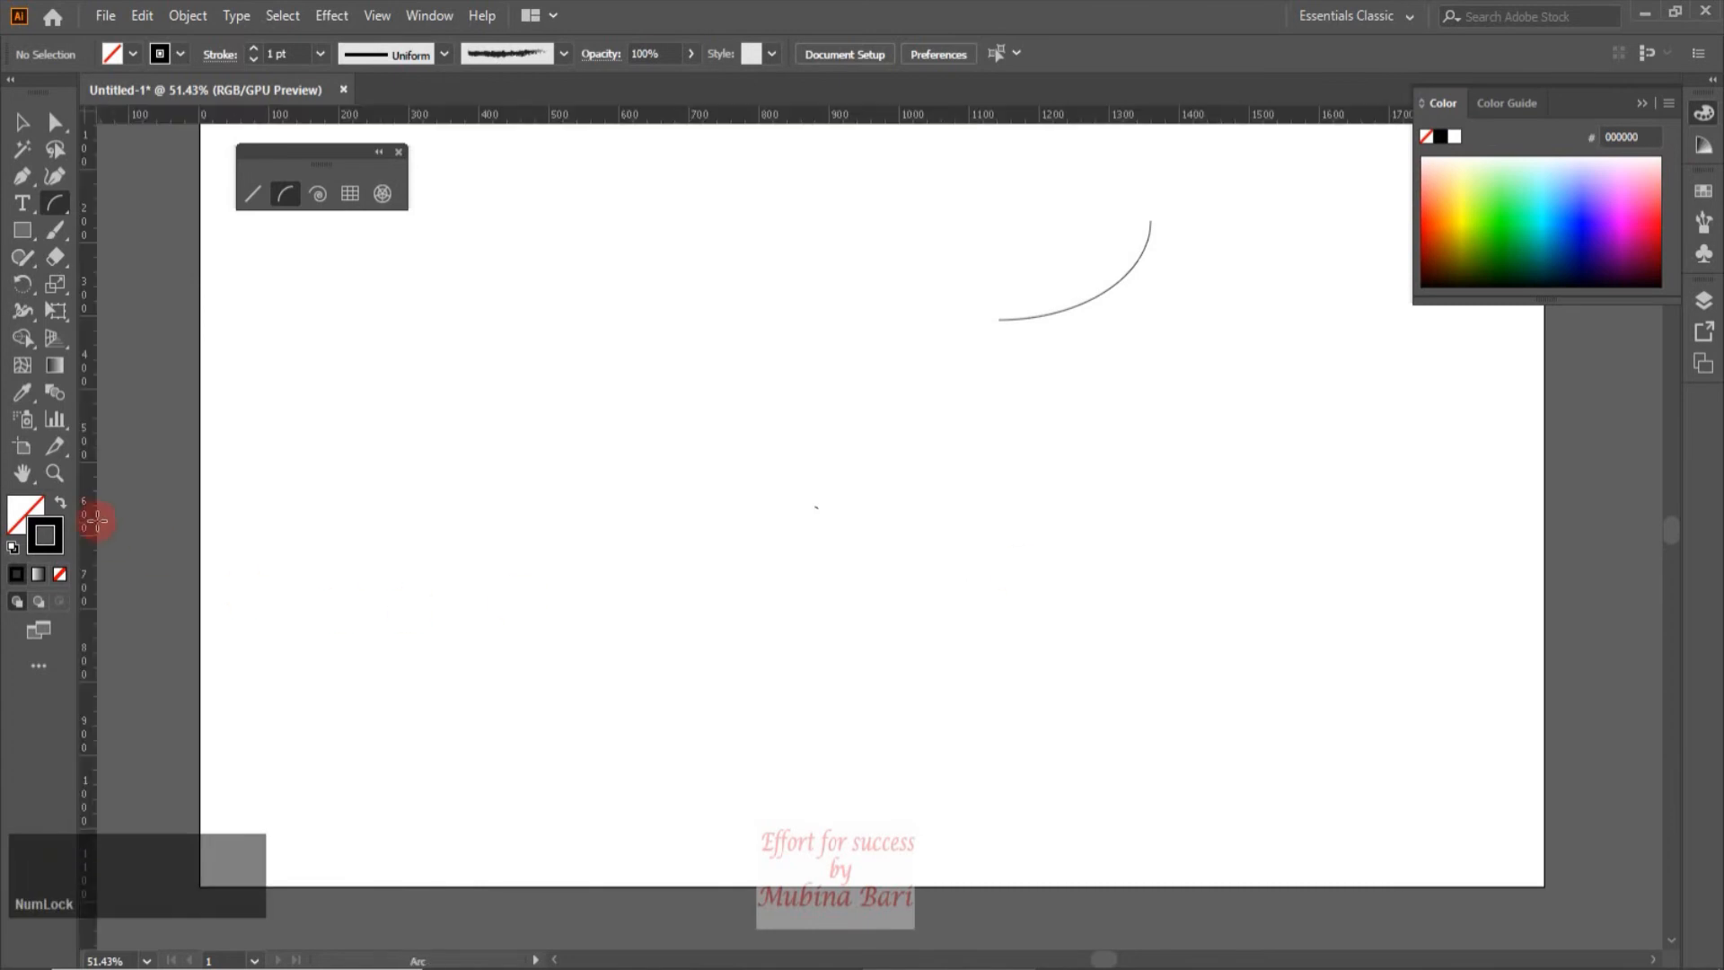
{"action": "left_click_drag", "start_coordinate": [95, 516], "coordinate": [764, 595]}
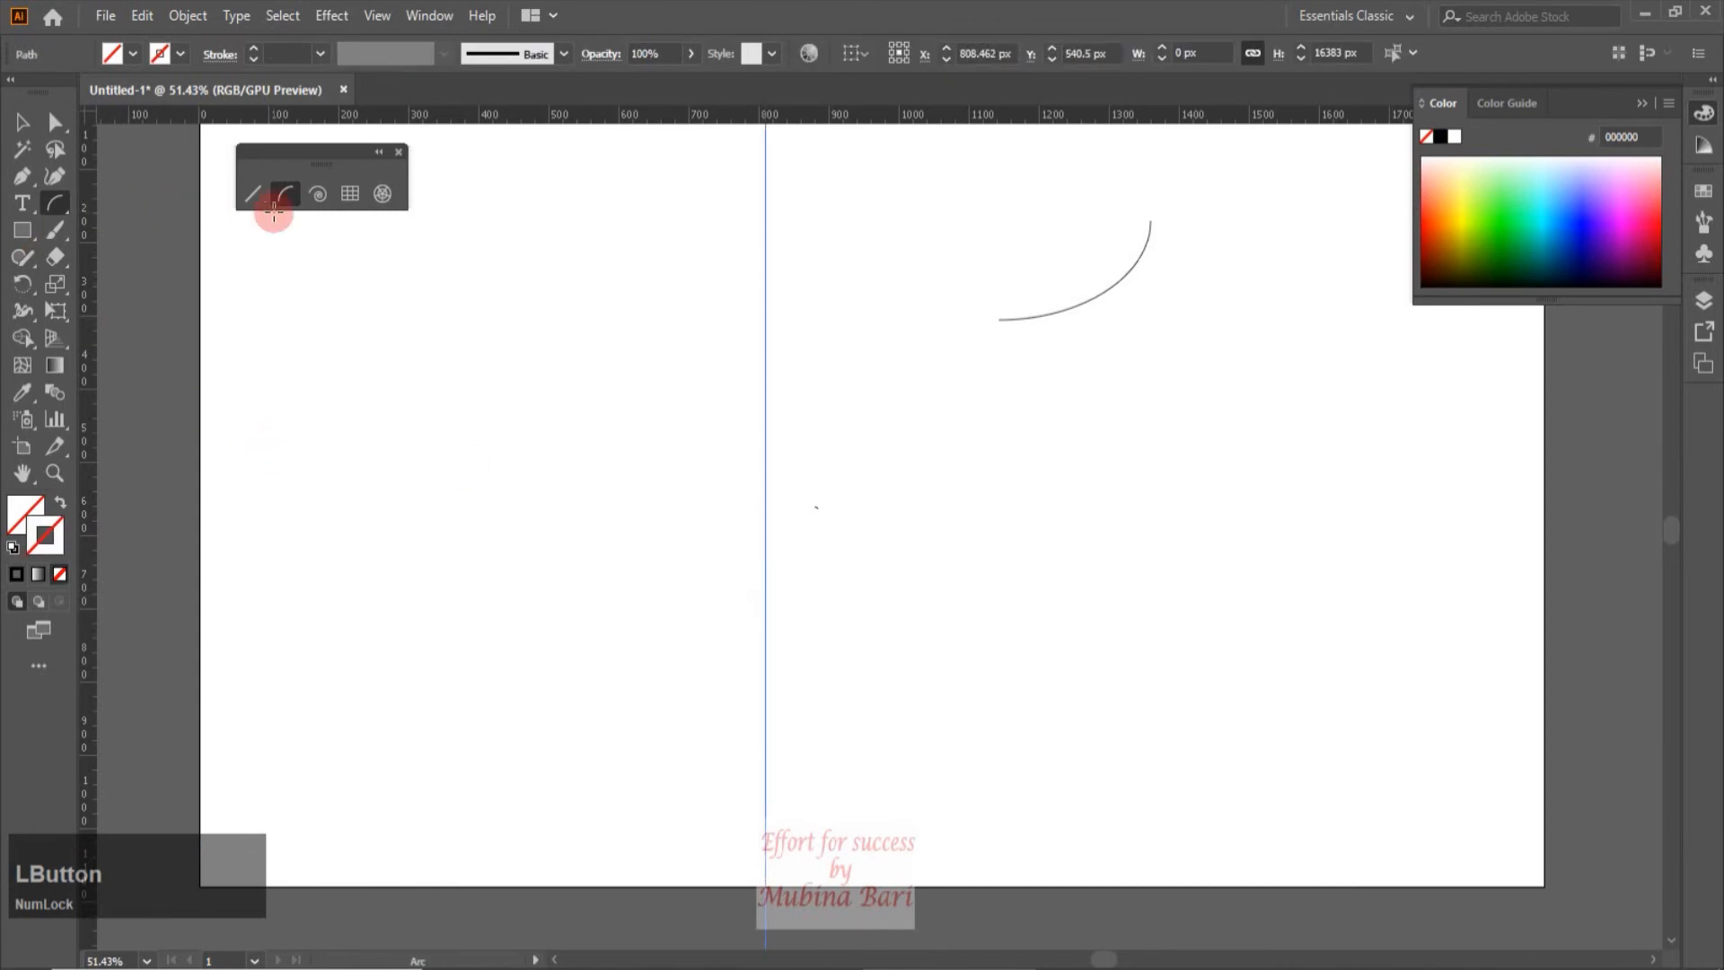
Begin an arc by exact values at the guide, setting both its X-axis and Y-axis lengths to 400 px
{"action": "left_click", "coordinate": [766, 367]}
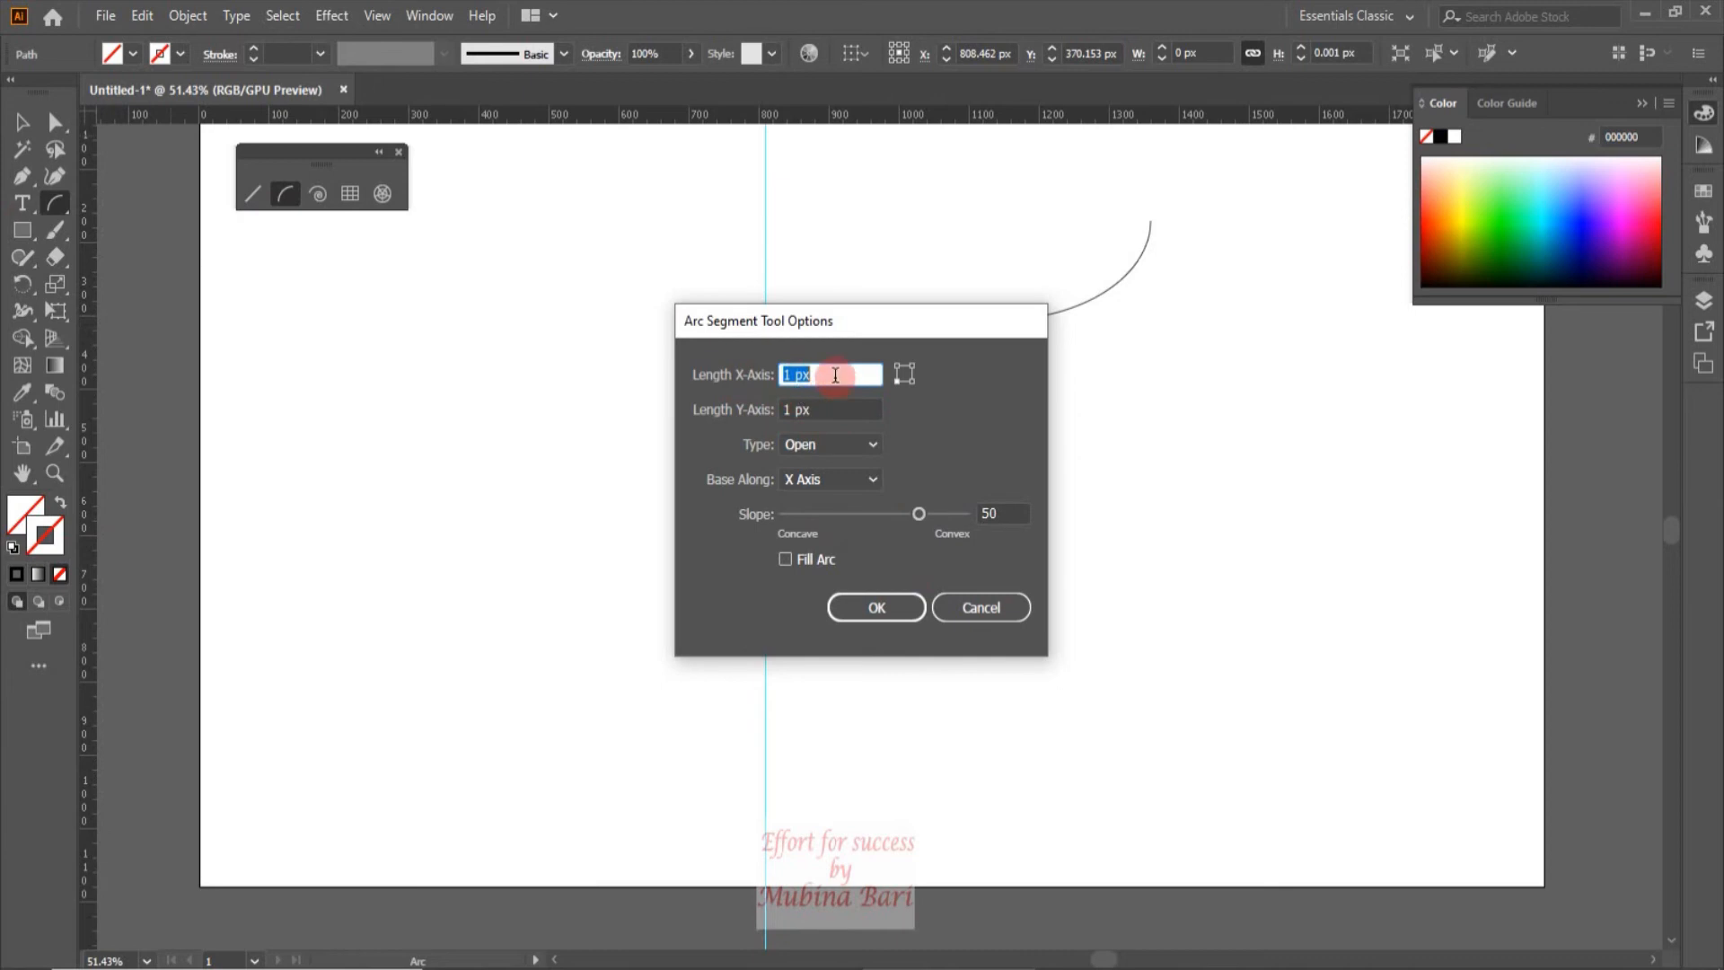
{"action": "left_click", "coordinate": [788, 373]}
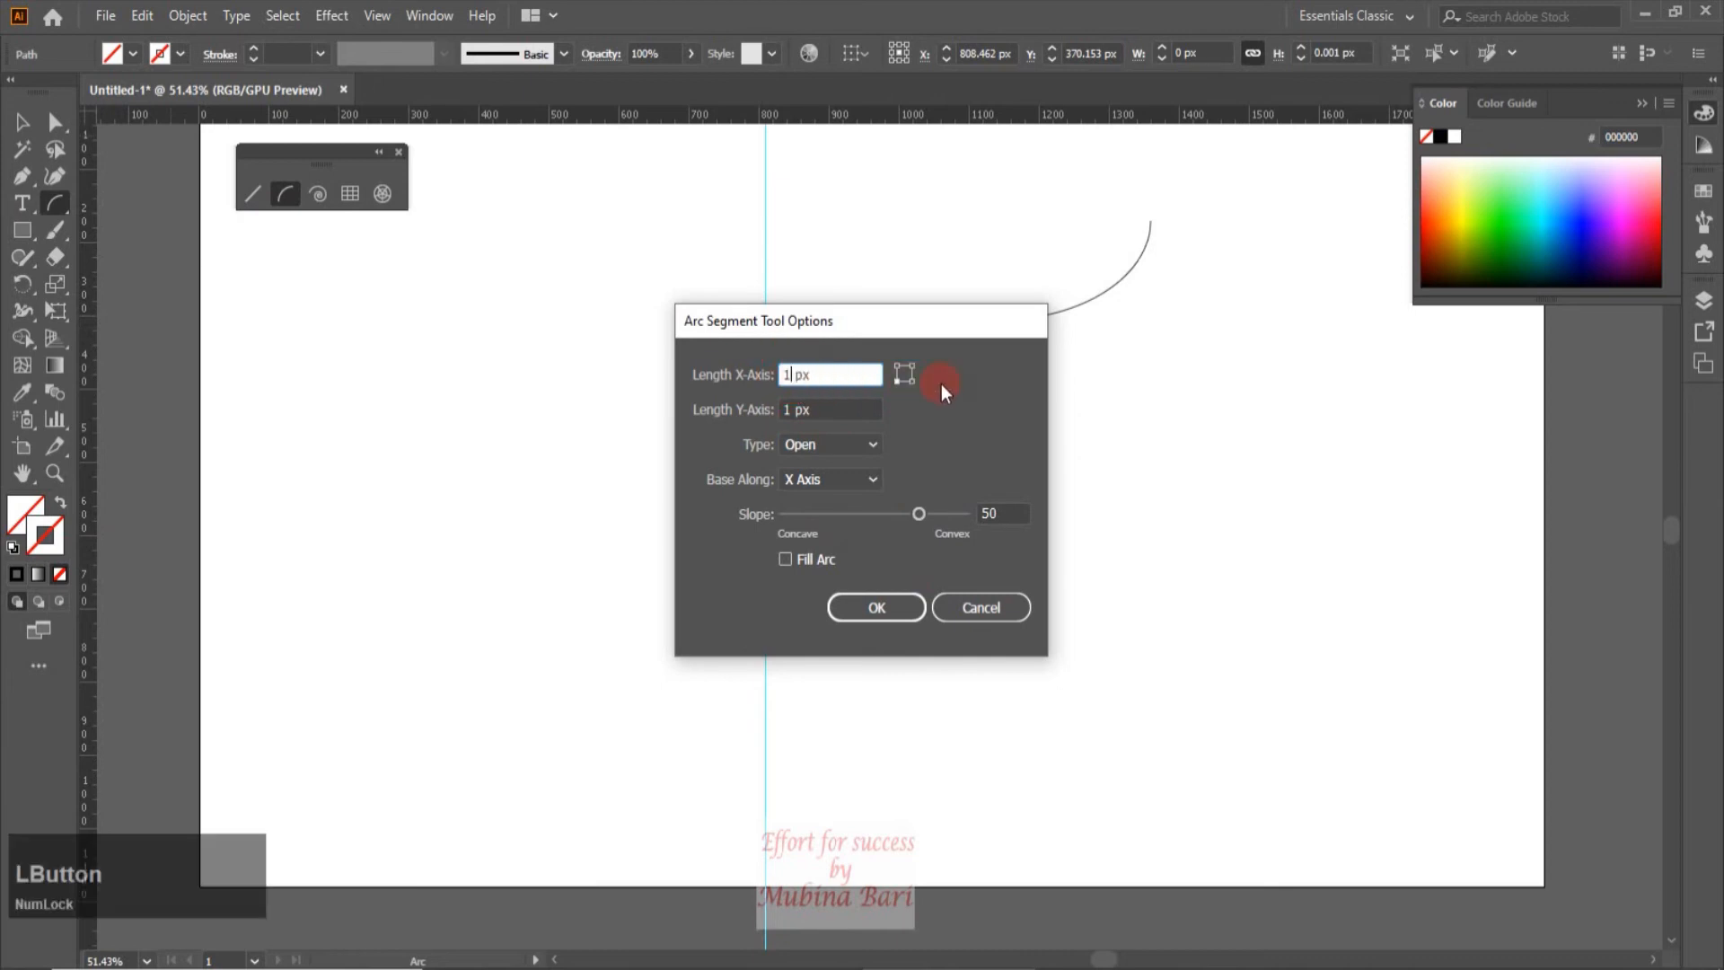
{"action": "key", "text": "BackSpace"}
{"action": "type", "text": "400"}
{"action": "key", "text": "Tab"}
{"action": "key", "text": "BackSpace"}
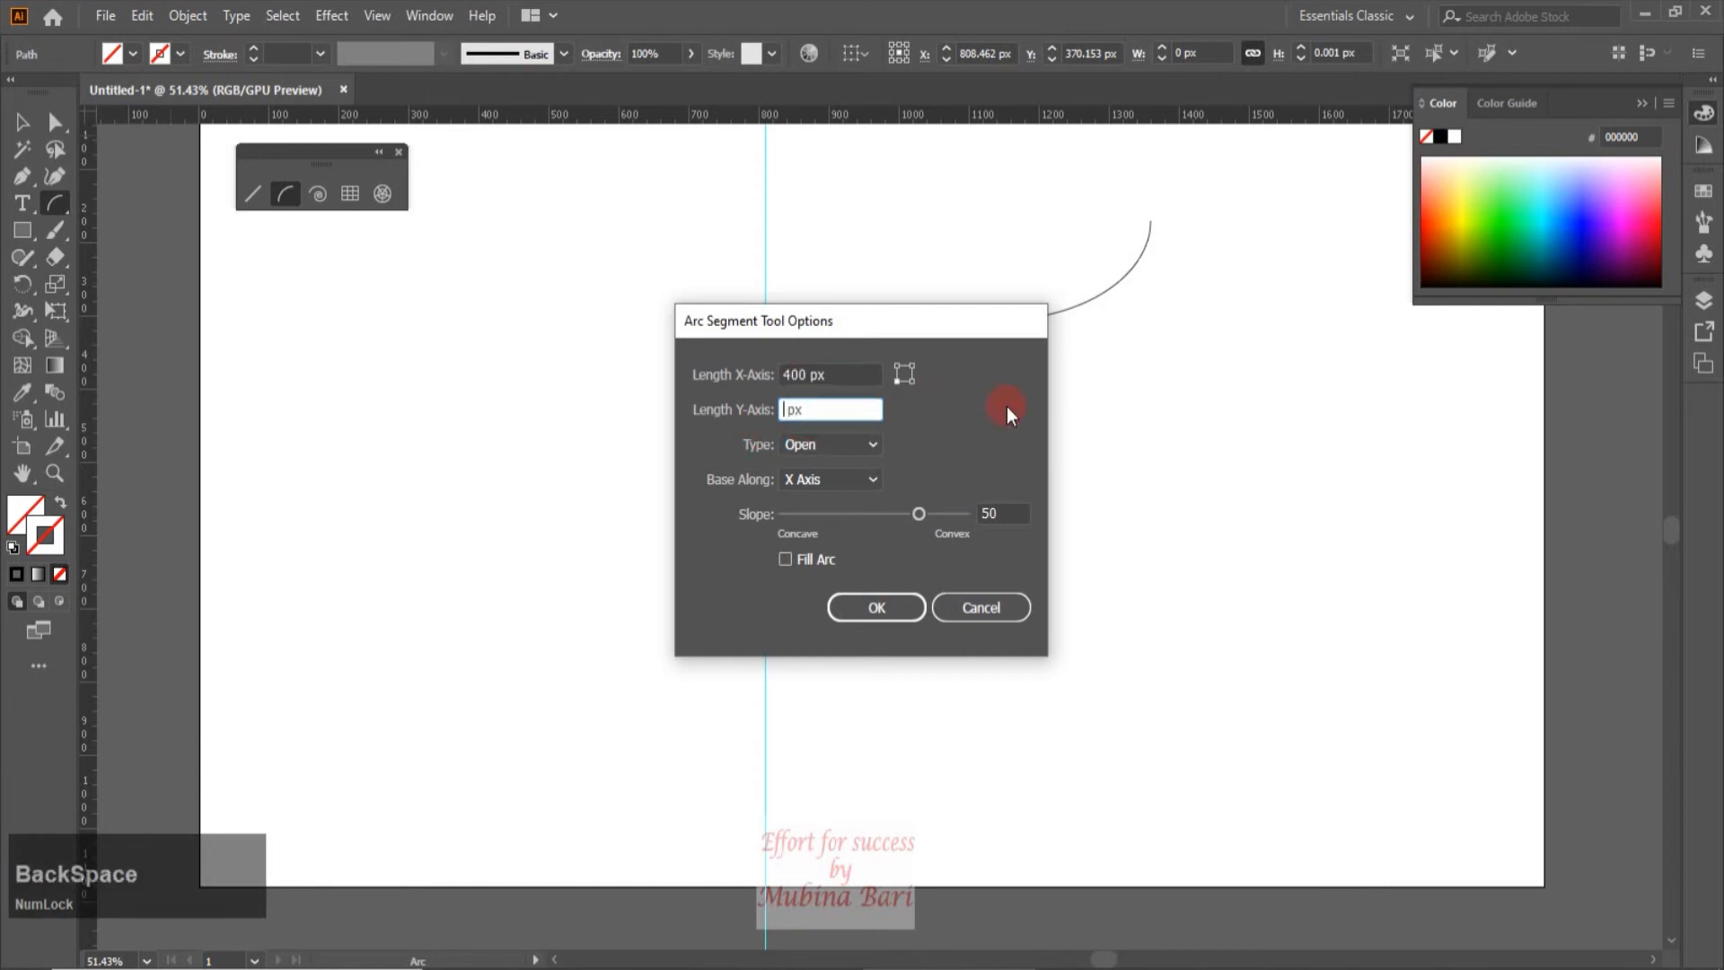
{"action": "type", "text": "400"}
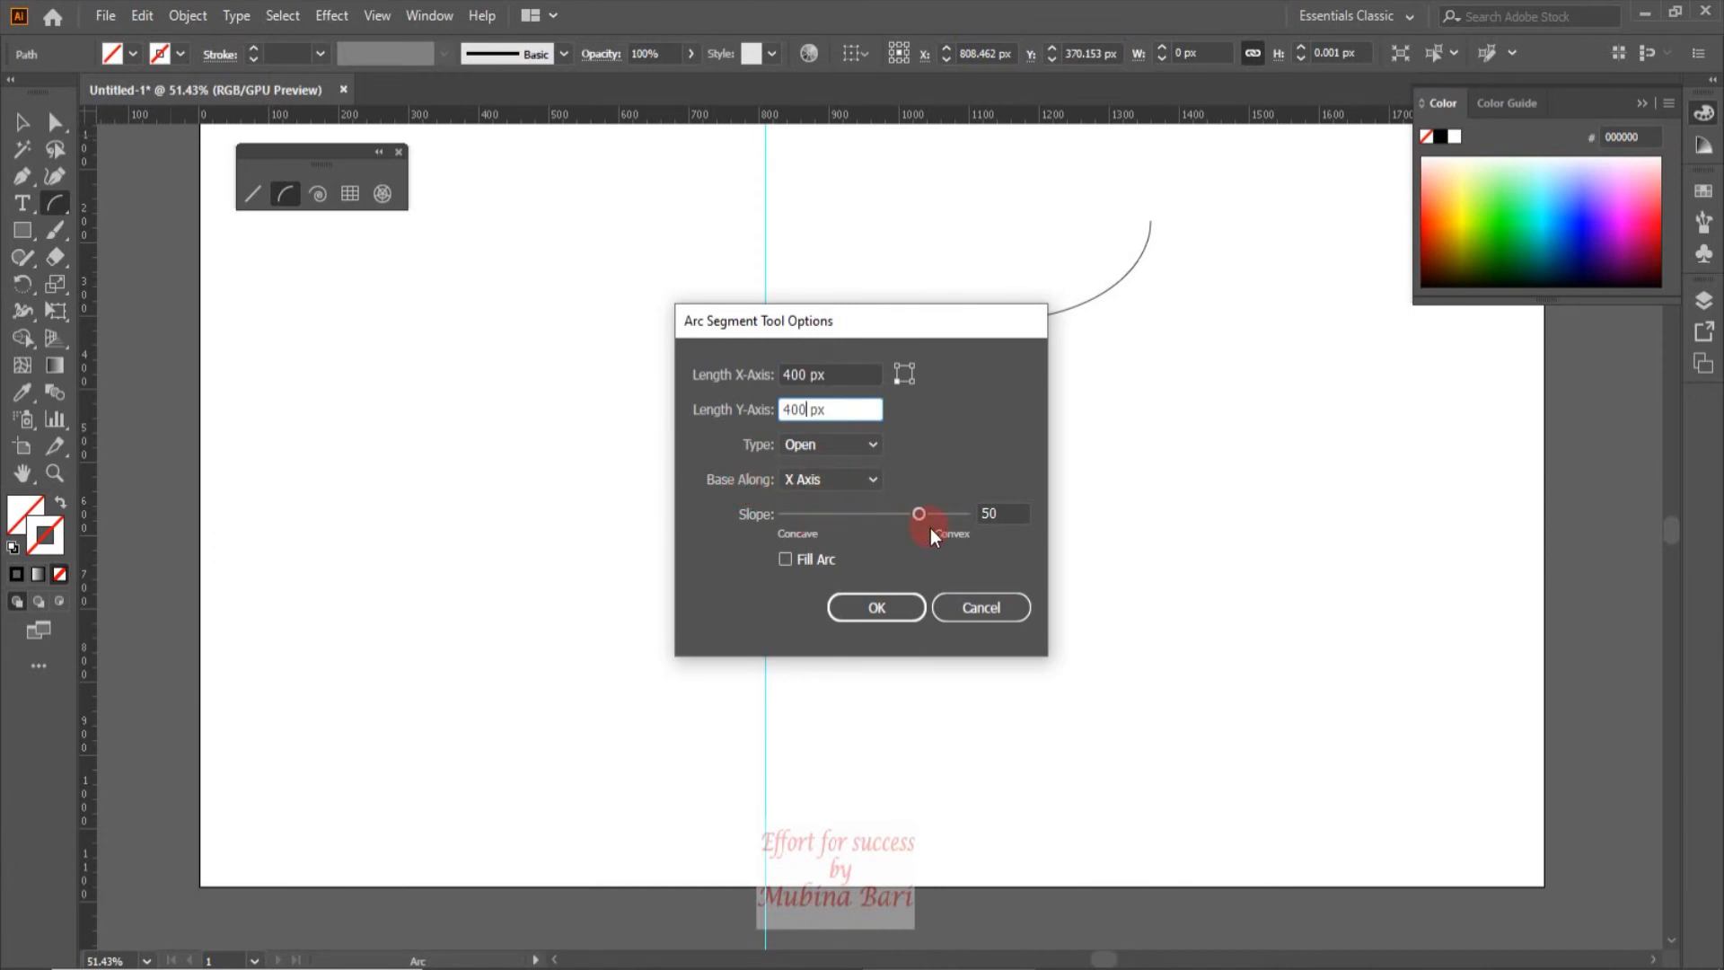
Set the arc's slope to 87, enable Fill Arc, and create it upward from the guide with its lower-left corner as origin
{"action": "left_click_drag", "start_coordinate": [919, 516], "coordinate": [954, 518]}
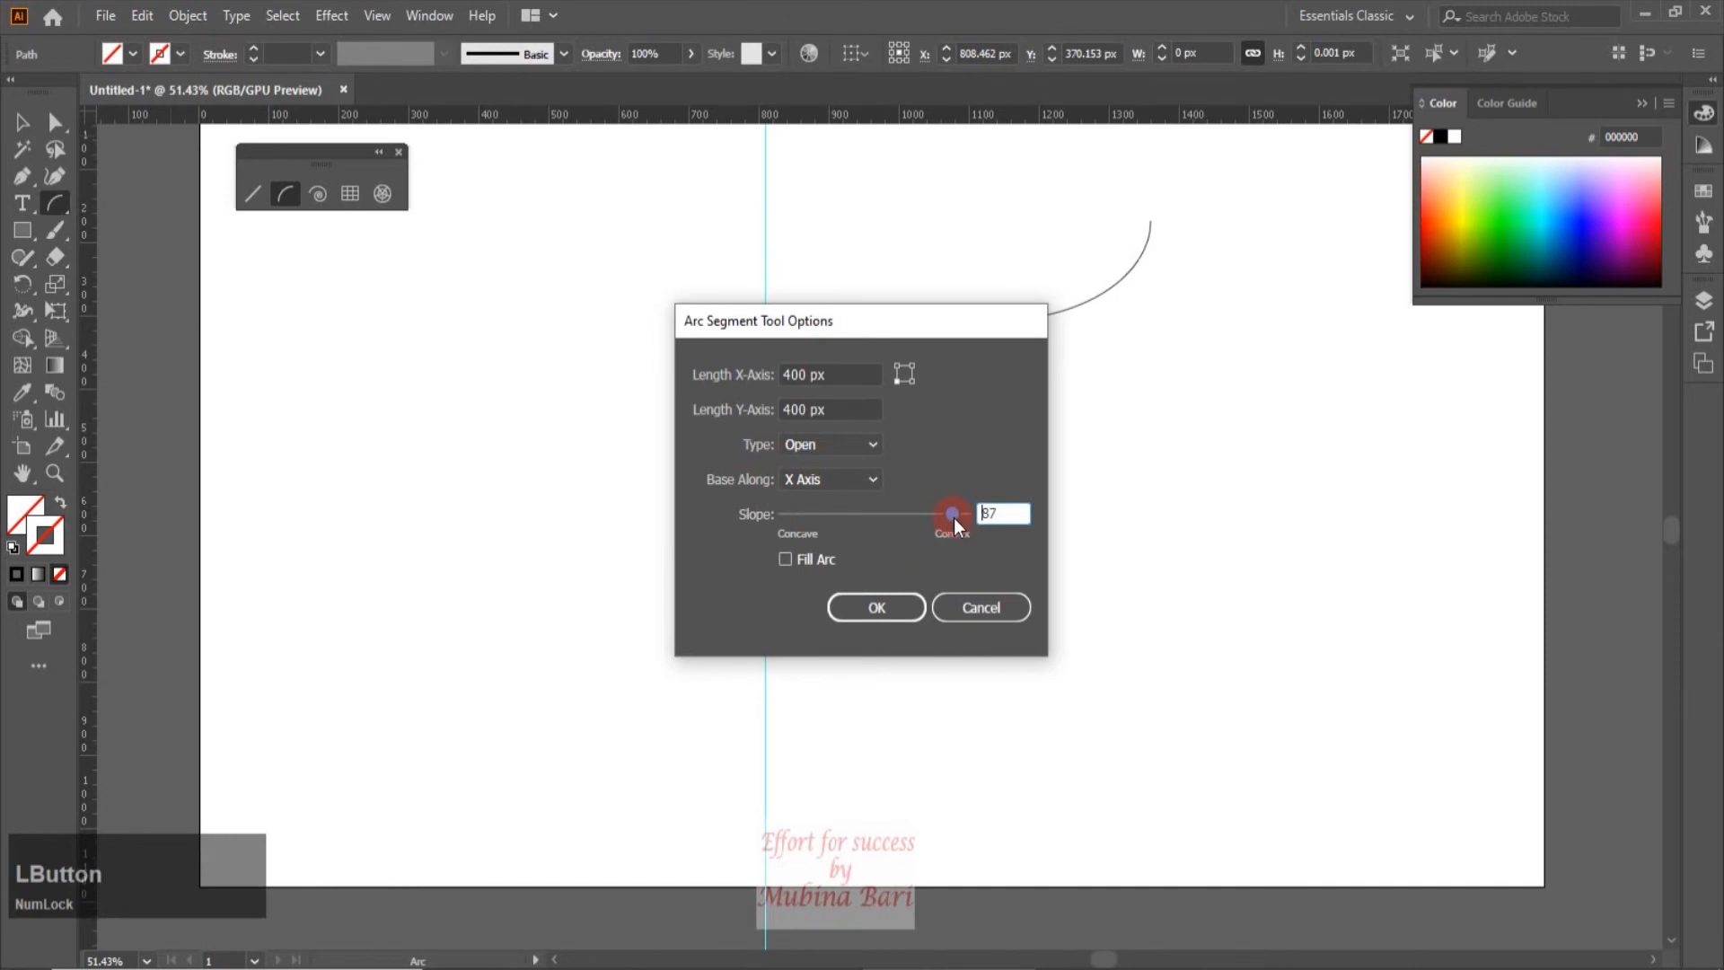
{"action": "left_click", "coordinate": [787, 559]}
{"action": "left_click", "coordinate": [914, 369]}
{"action": "left_click", "coordinate": [909, 364]}
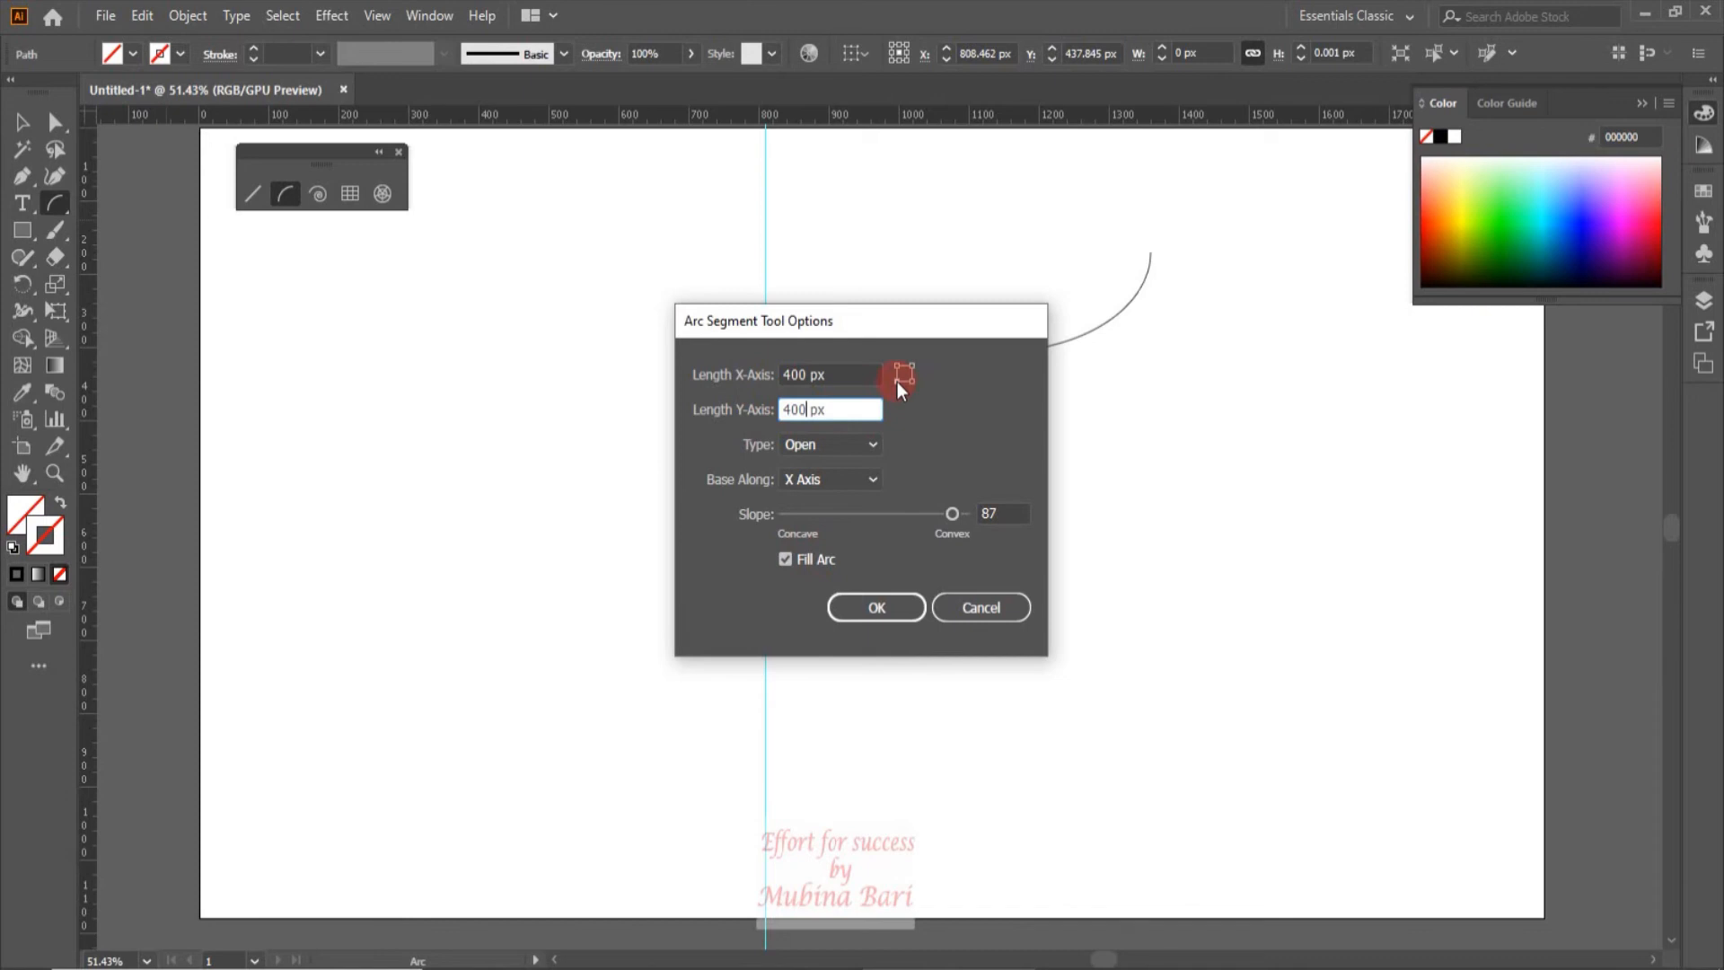
{"action": "left_click", "coordinate": [892, 610]}
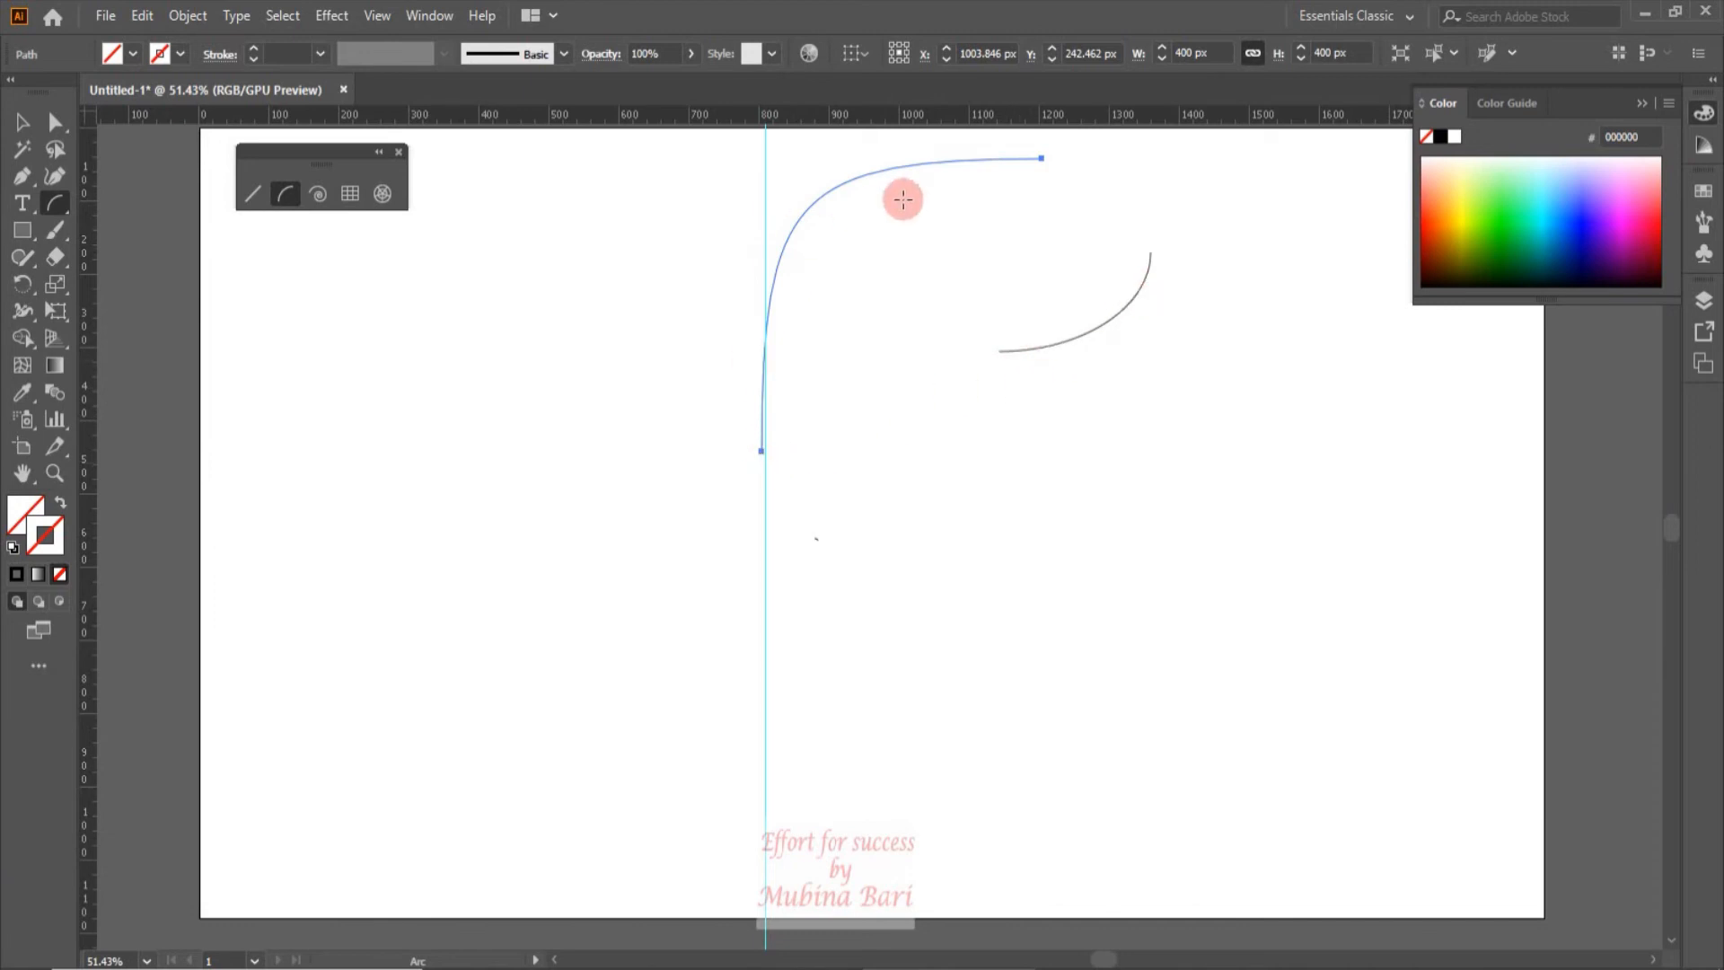
Create a second 400 × 400 px arc downward from the first arc's lower end, with slope -76 and the upper-left corner as origin
{"action": "left_click", "coordinate": [761, 451]}
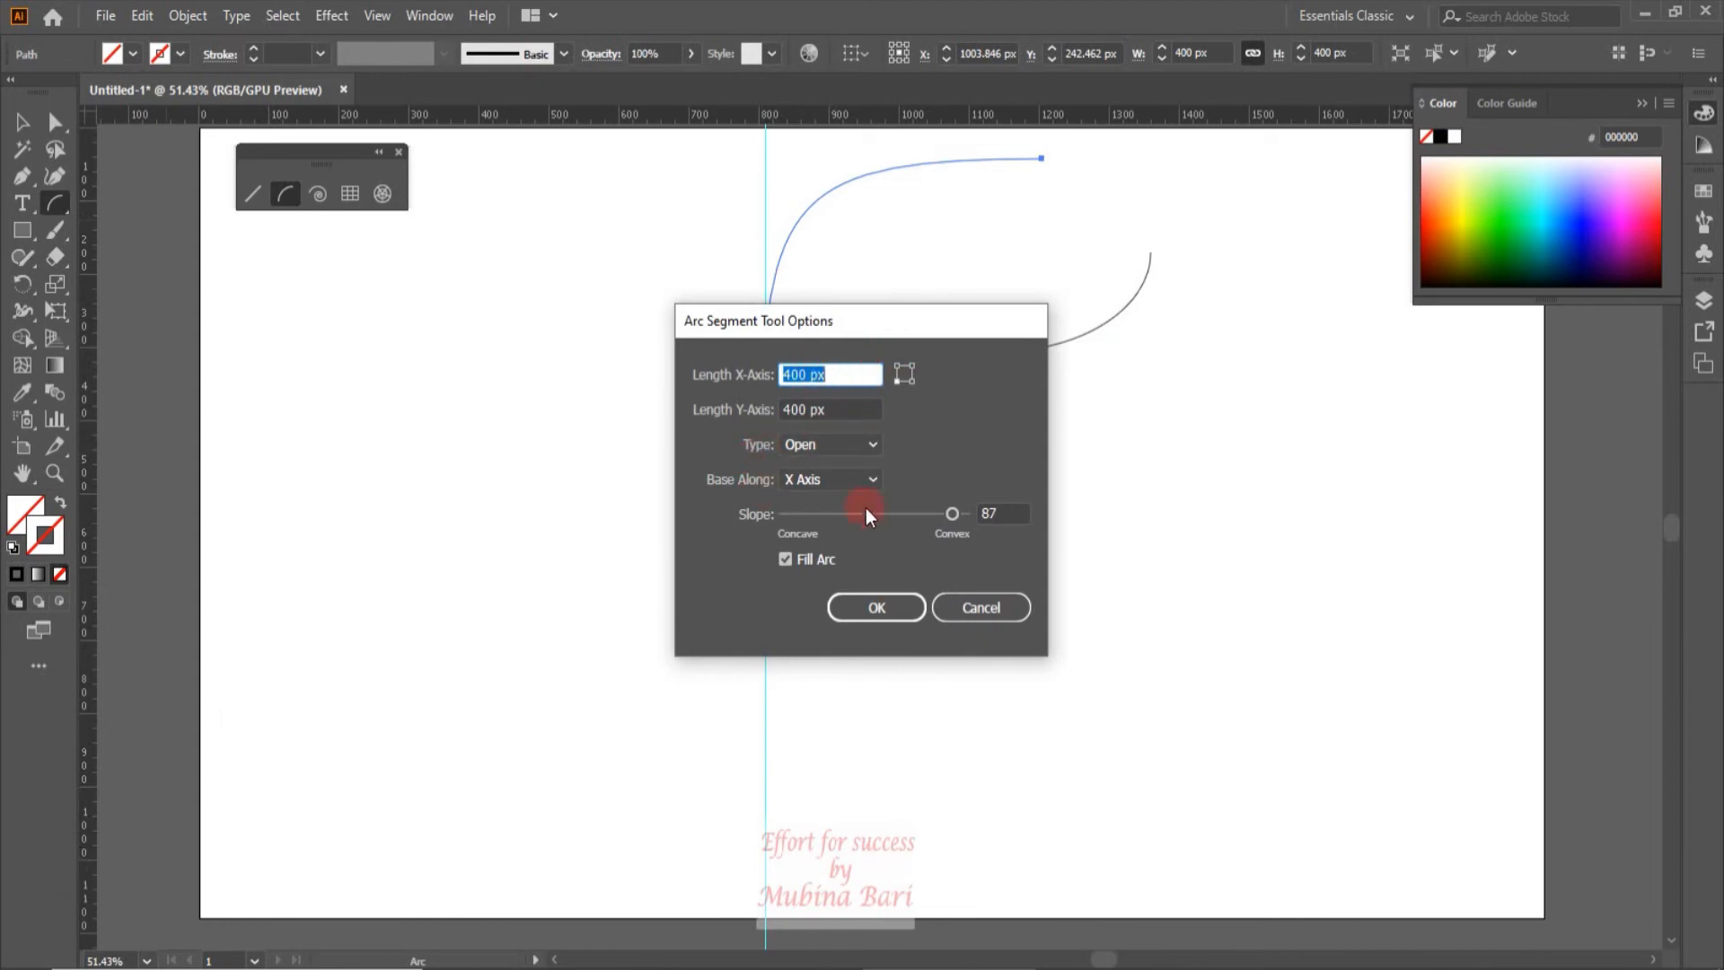
{"action": "left_click_drag", "start_coordinate": [953, 519], "coordinate": [806, 519]}
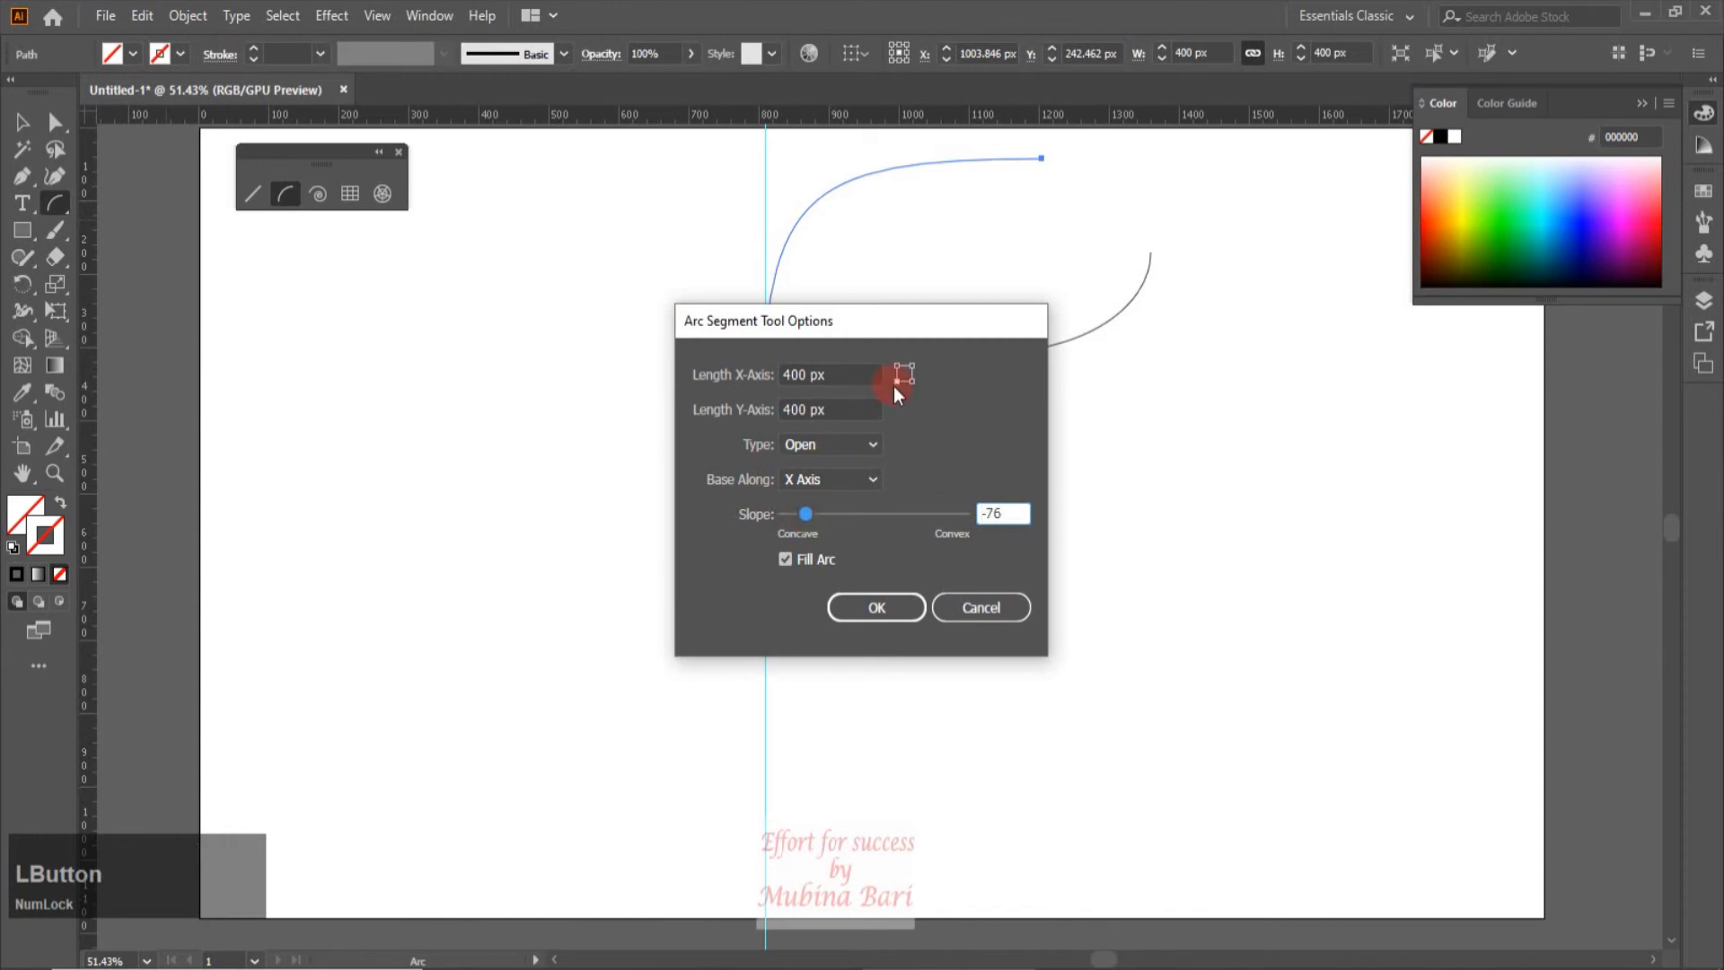
{"action": "left_click", "coordinate": [902, 373]}
{"action": "left_click", "coordinate": [903, 372]}
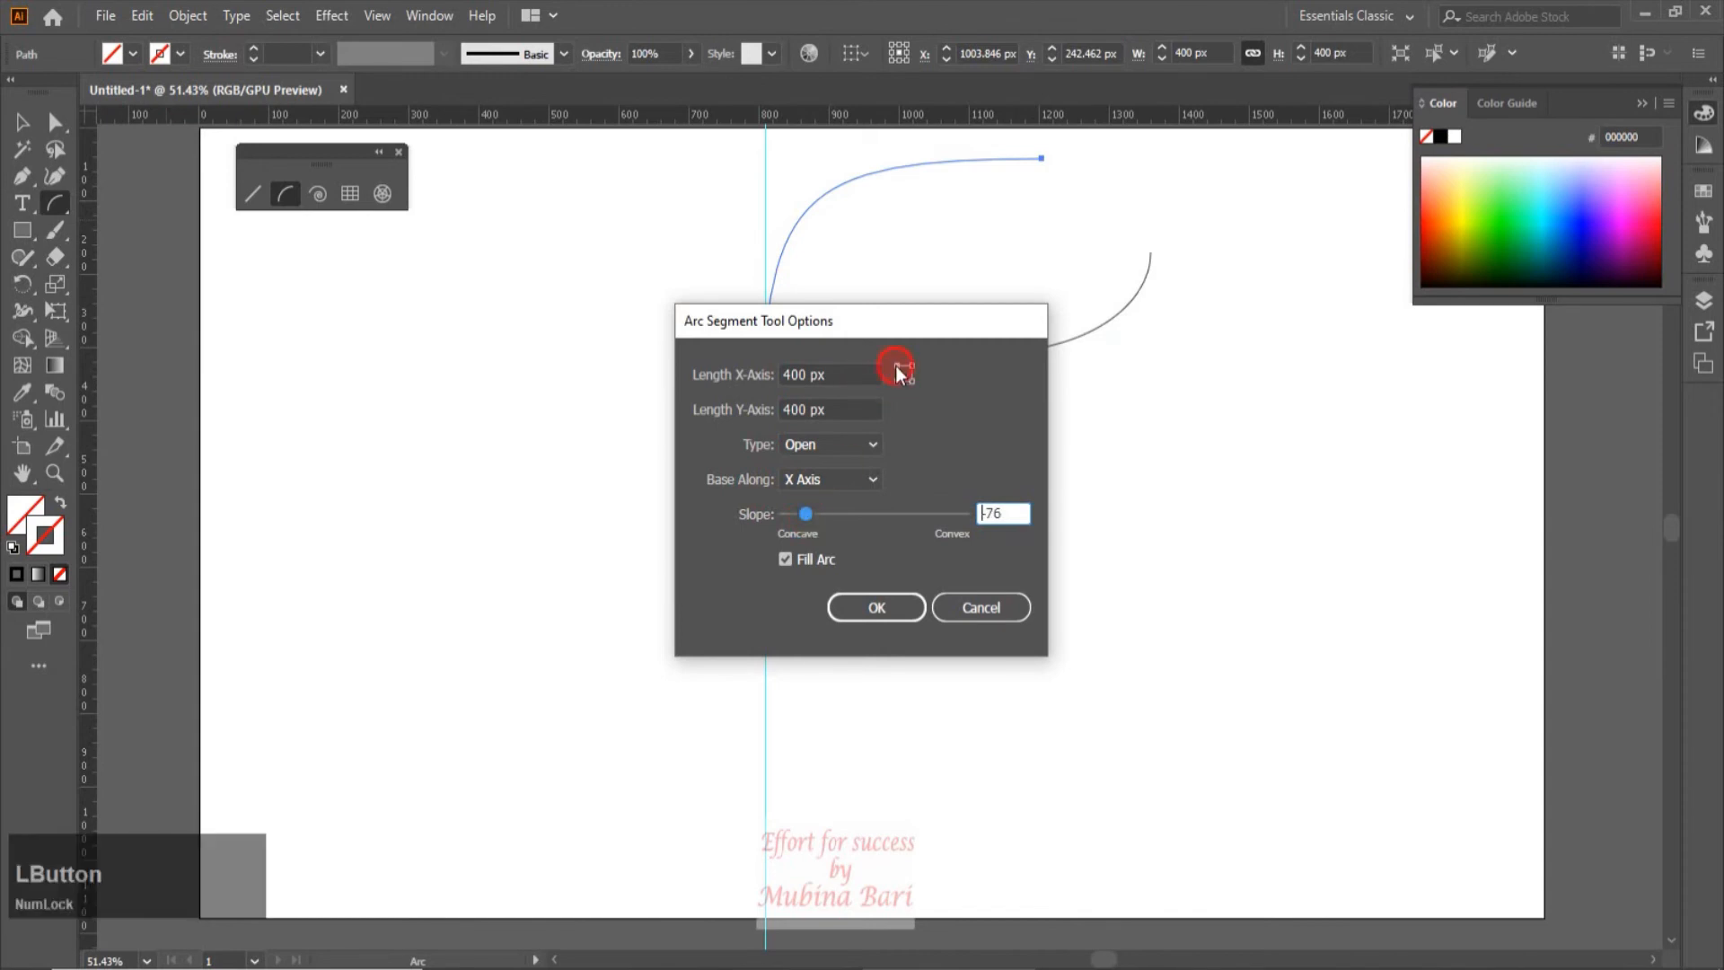
{"action": "left_click", "coordinate": [871, 607]}
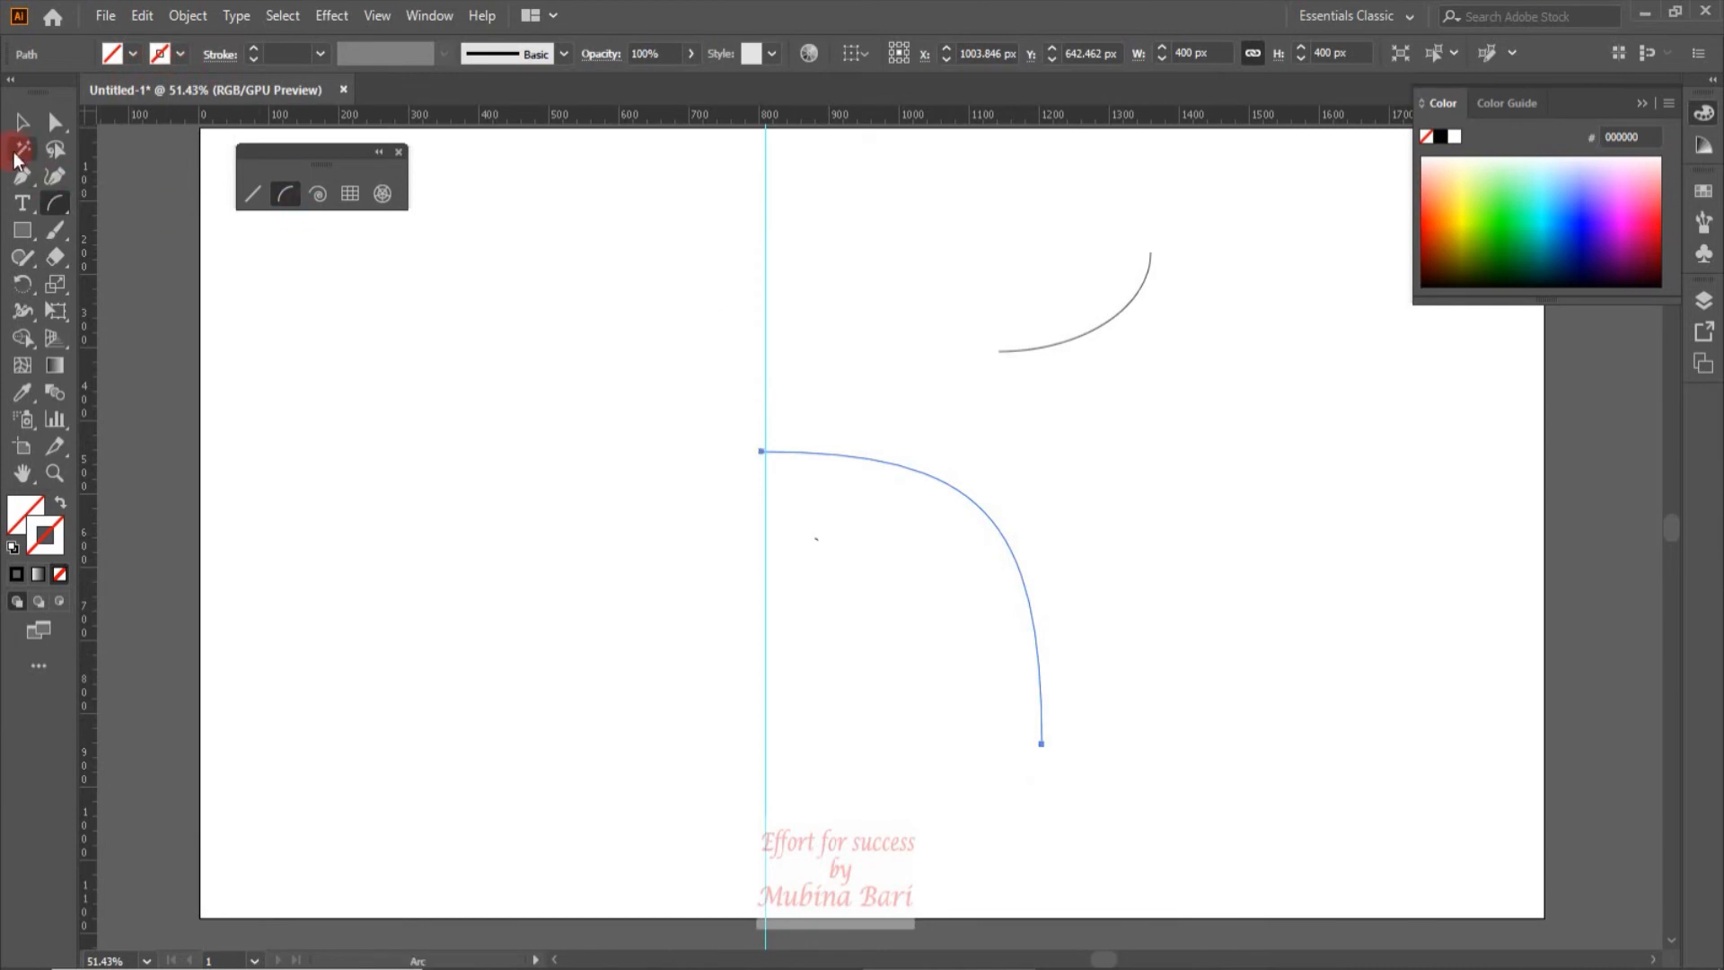
Apply a black 8 pt stroke to the two 400 px arcs beside the guide
{"action": "left_click", "coordinate": [22, 122]}
{"action": "left_click_drag", "start_coordinate": [610, 227], "coordinate": [900, 547]}
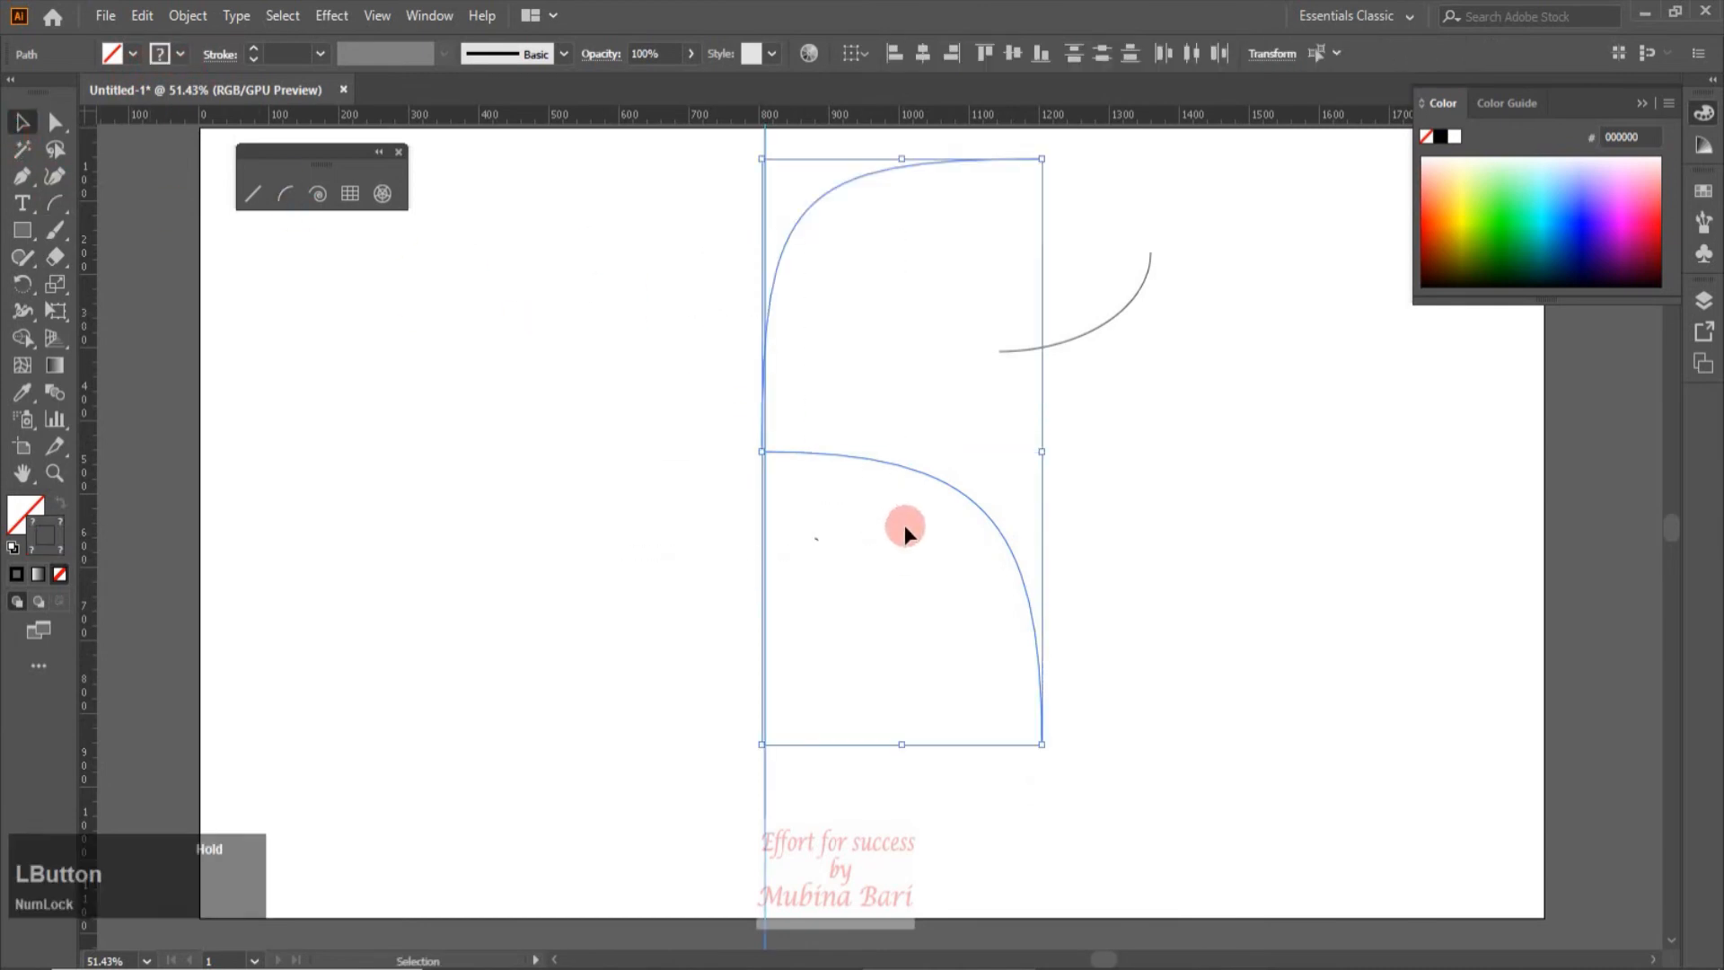
{"action": "left_click", "coordinate": [173, 53]}
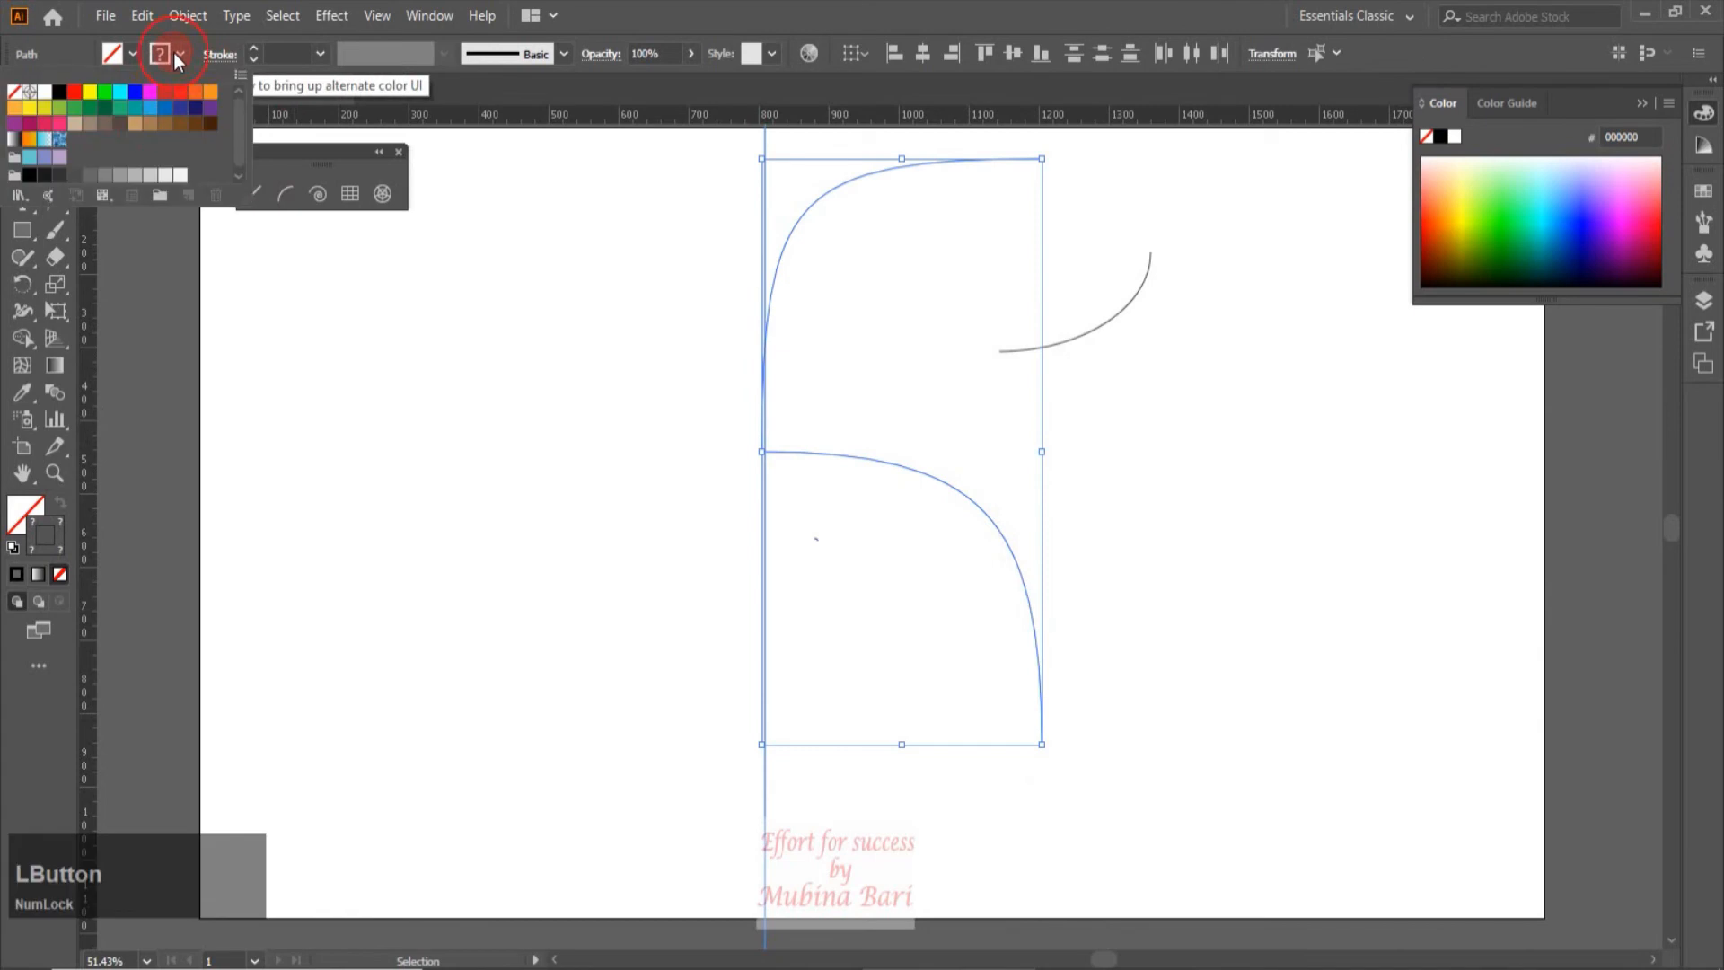
{"action": "left_click", "coordinate": [68, 108]}
{"action": "left_click", "coordinate": [320, 54]}
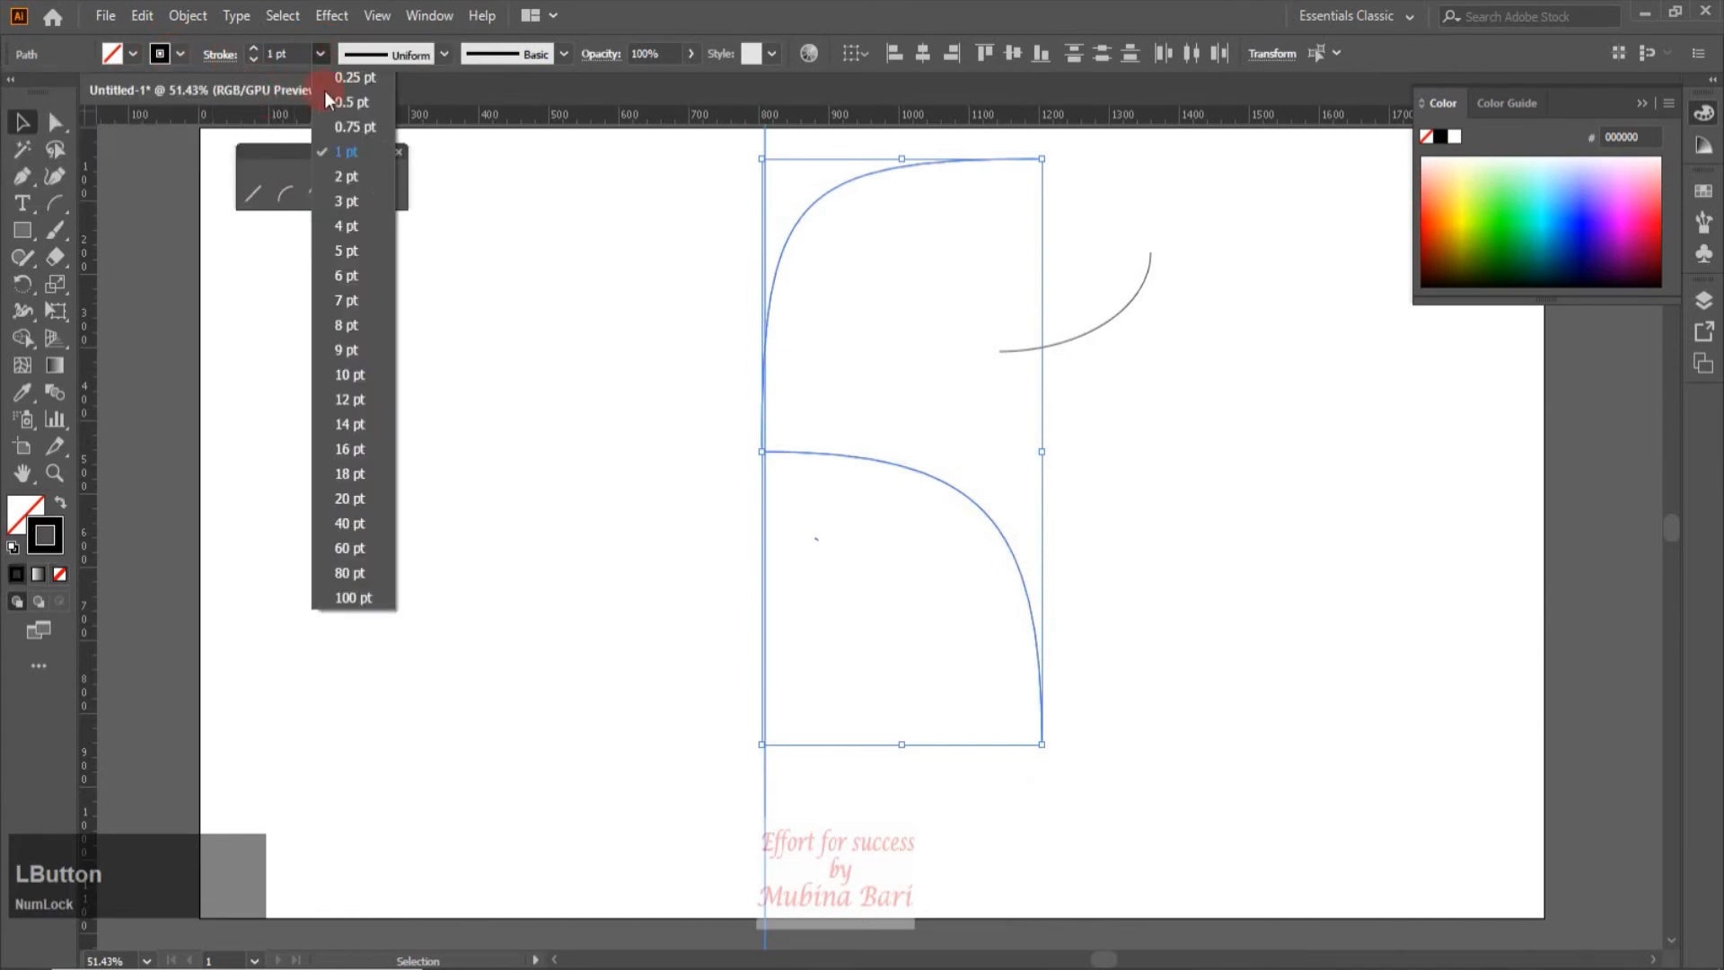
{"action": "left_click", "coordinate": [349, 327]}
{"action": "left_click", "coordinate": [424, 517]}
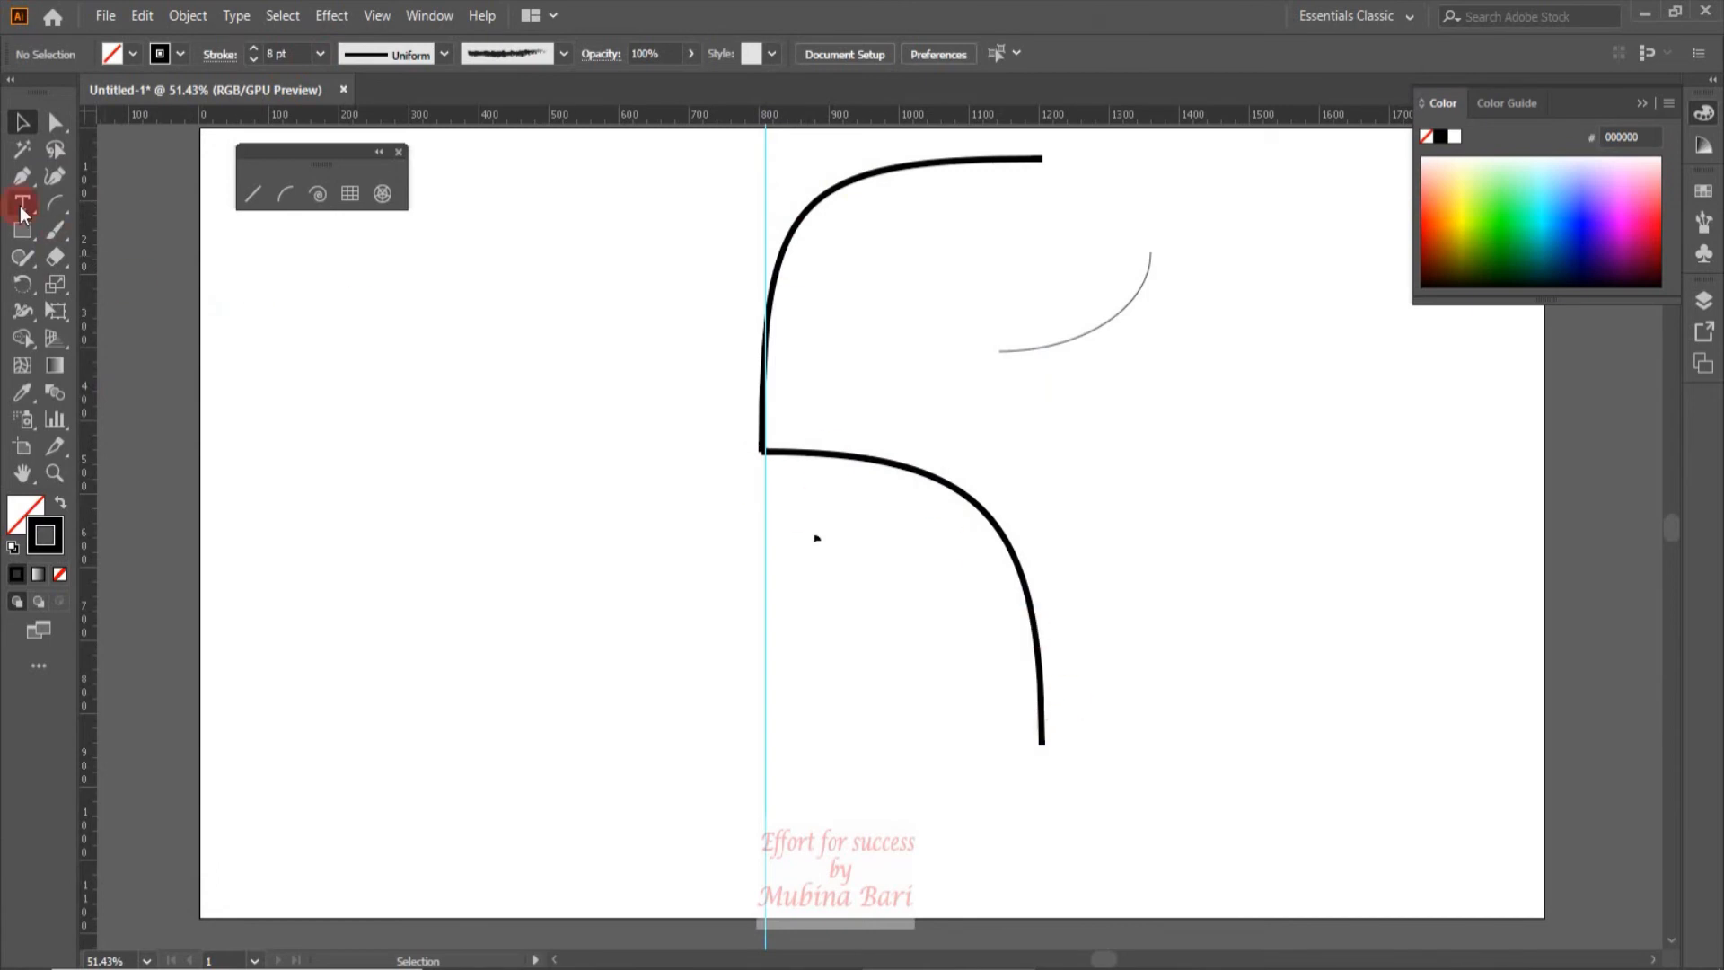
Create a closed 400 × 400 px arc with slope -76 to the left of the guide and deselect it
{"action": "left_click", "coordinate": [289, 194]}
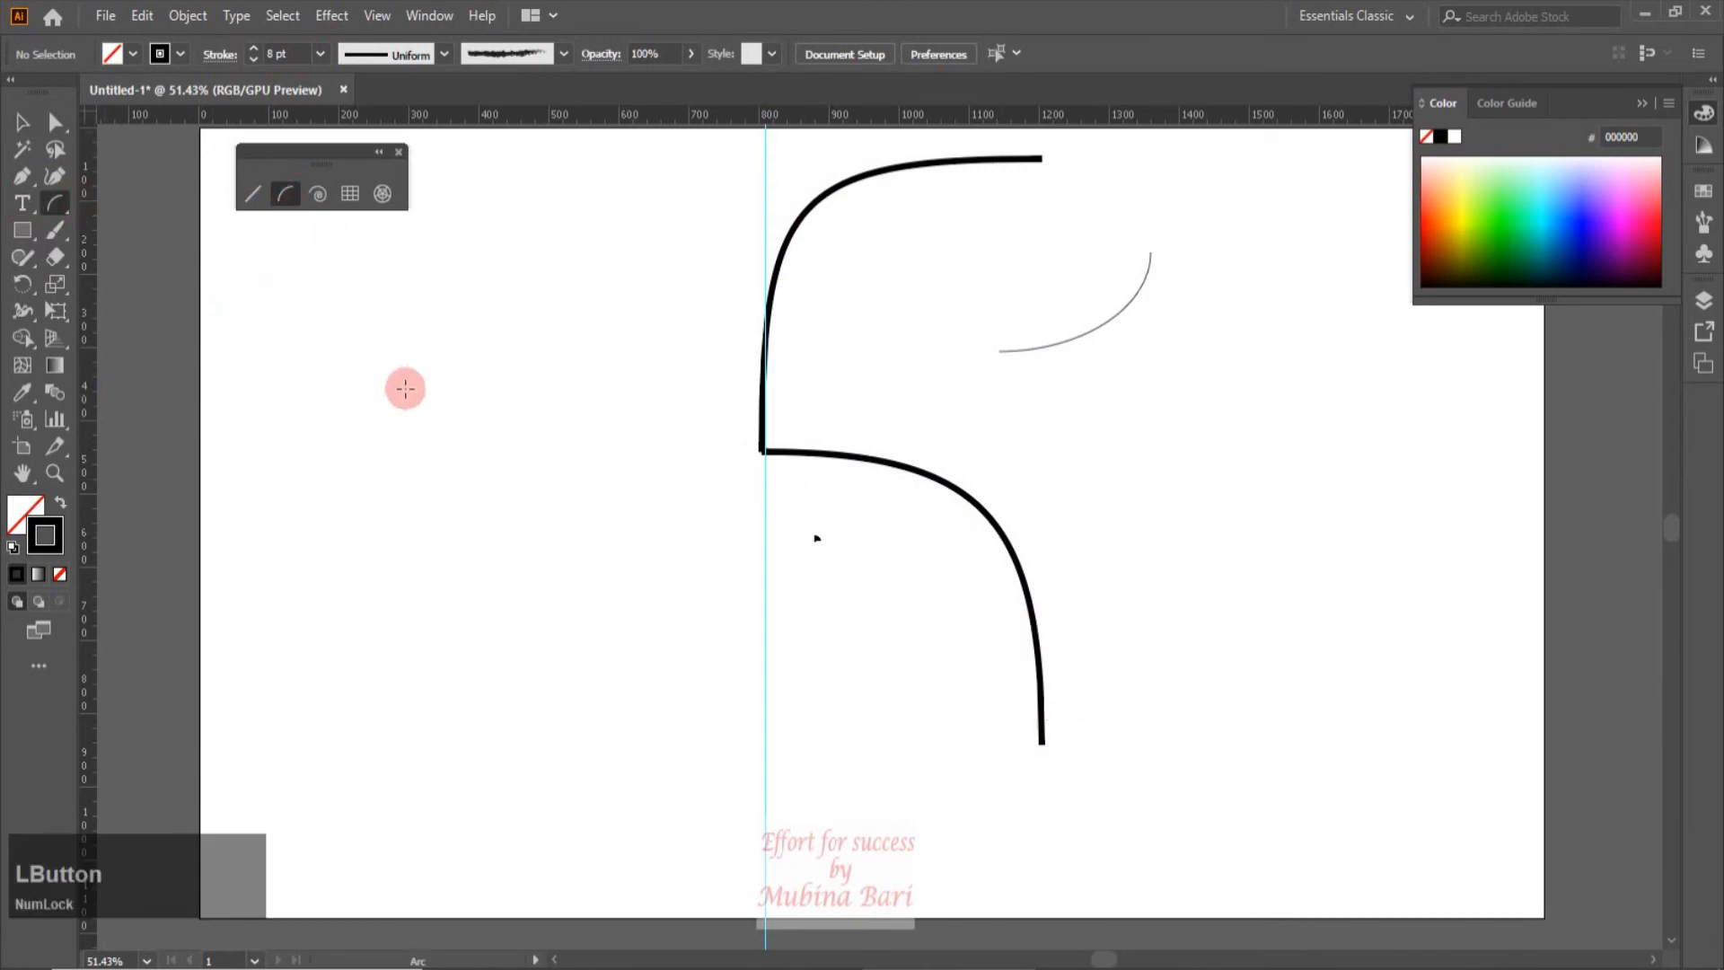
{"action": "left_click", "coordinate": [452, 447]}
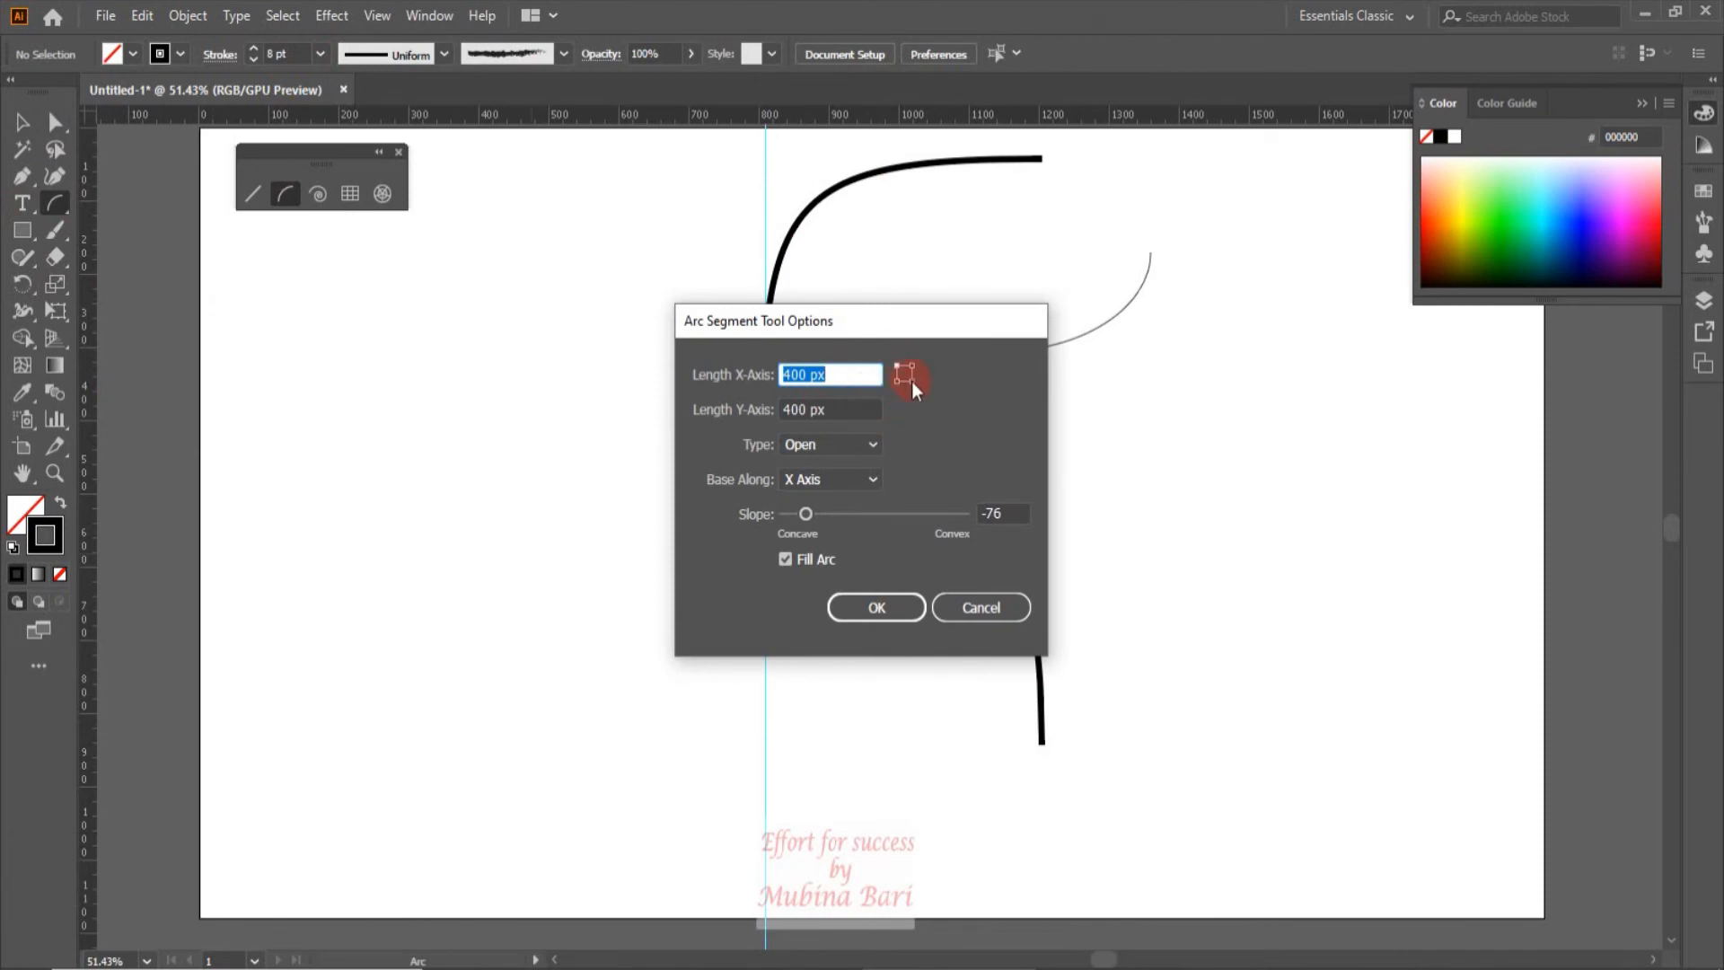
{"action": "left_click", "coordinate": [871, 447]}
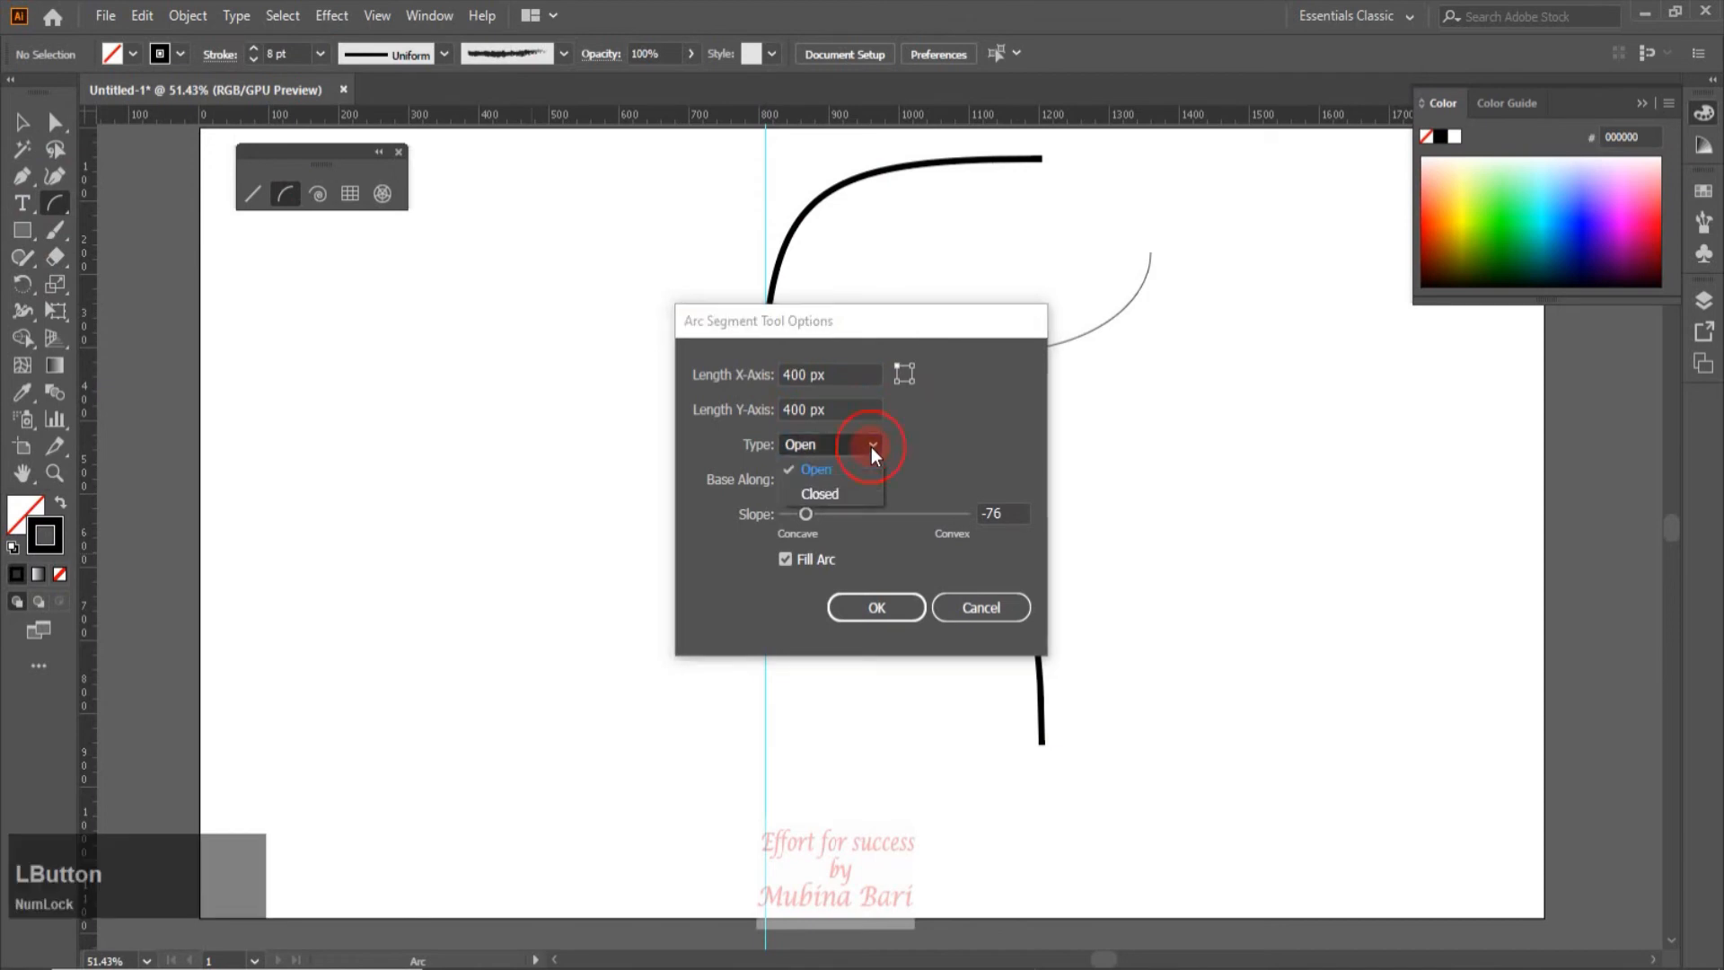
{"action": "left_click", "coordinate": [826, 494]}
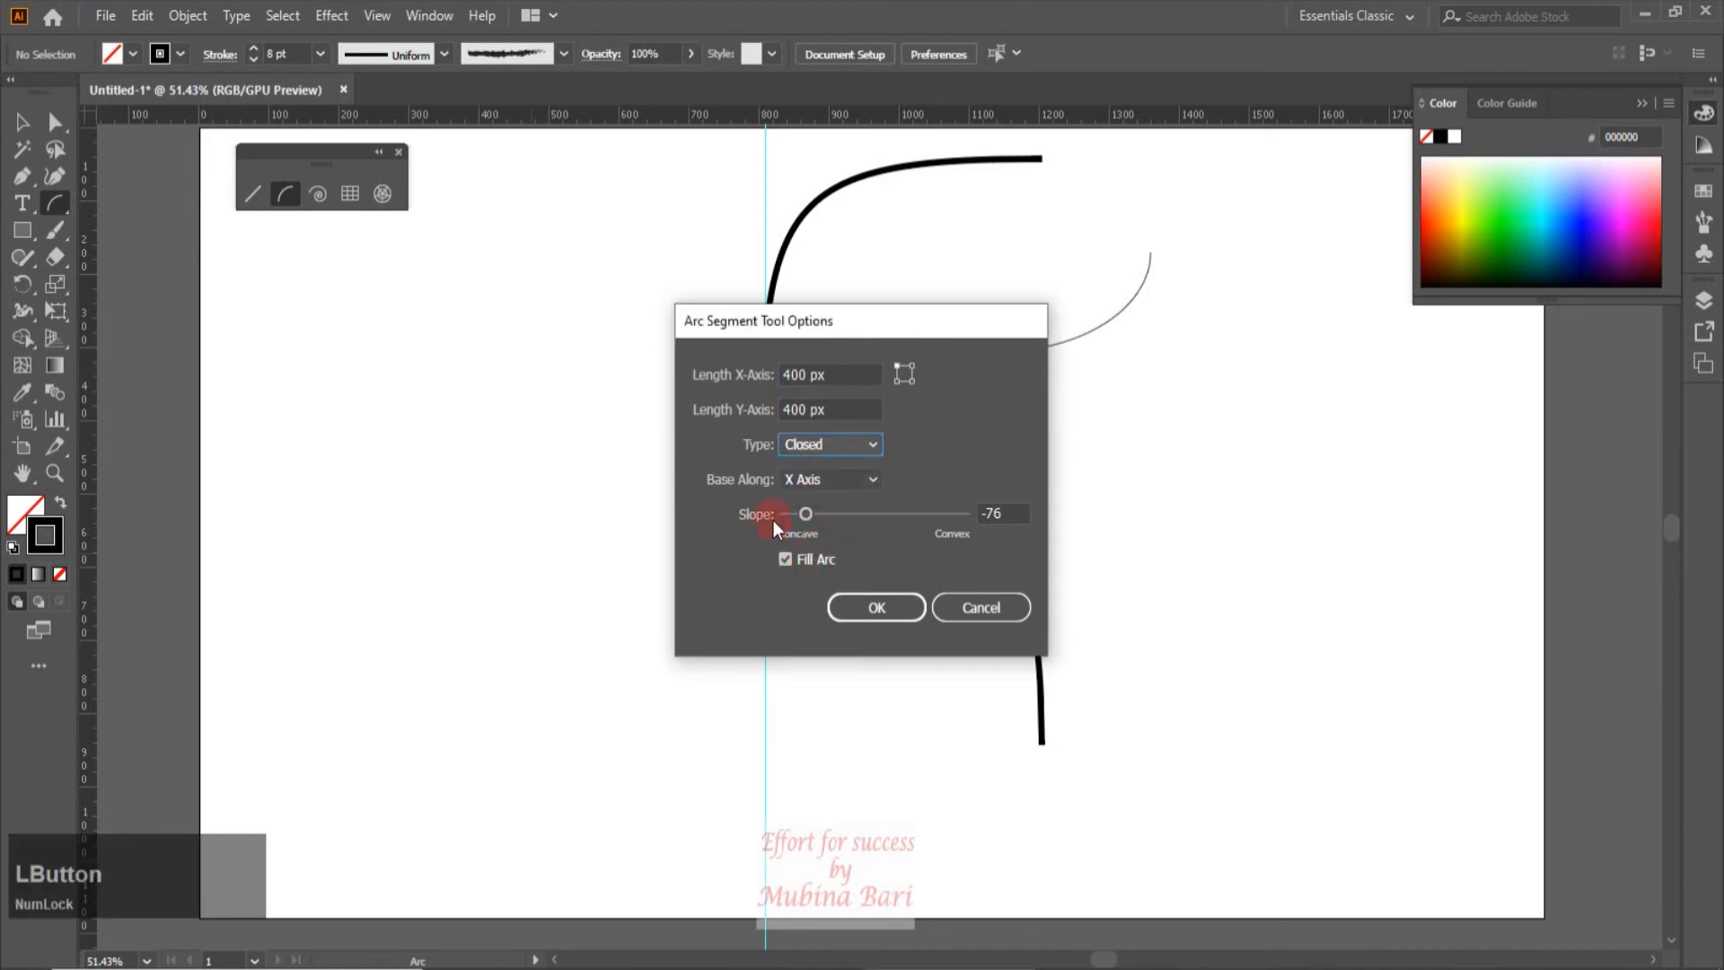
{"action": "left_click", "coordinate": [877, 610]}
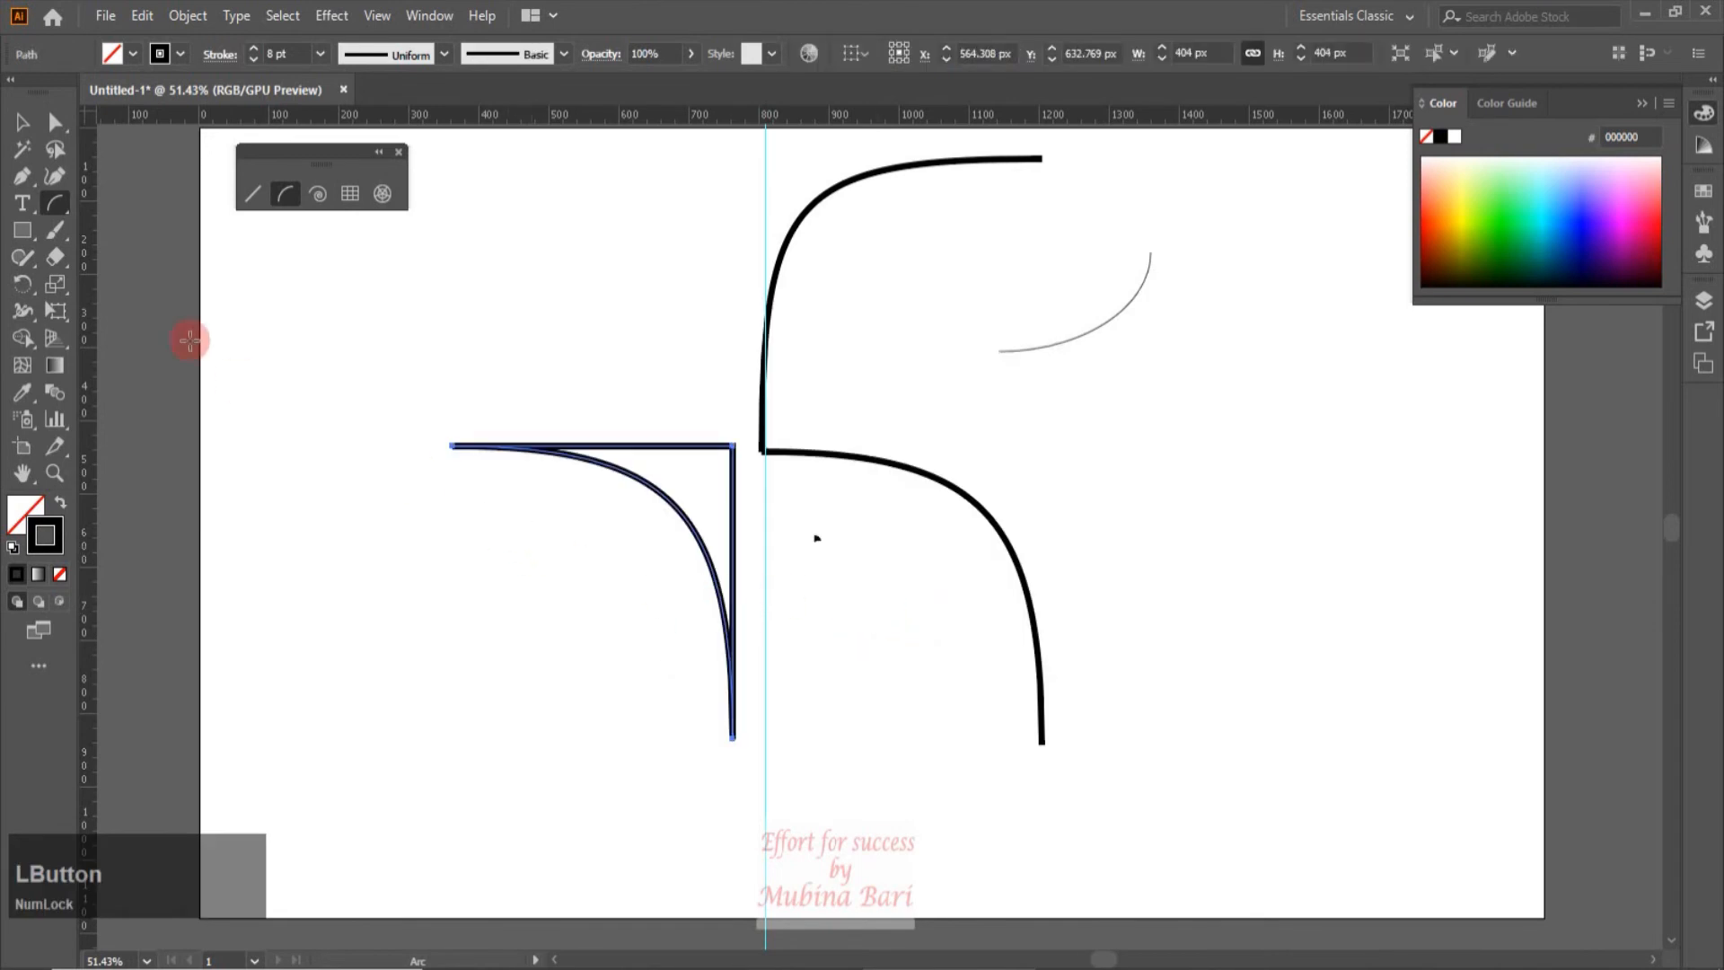
{"action": "left_click", "coordinate": [21, 121]}
{"action": "left_click", "coordinate": [519, 331]}
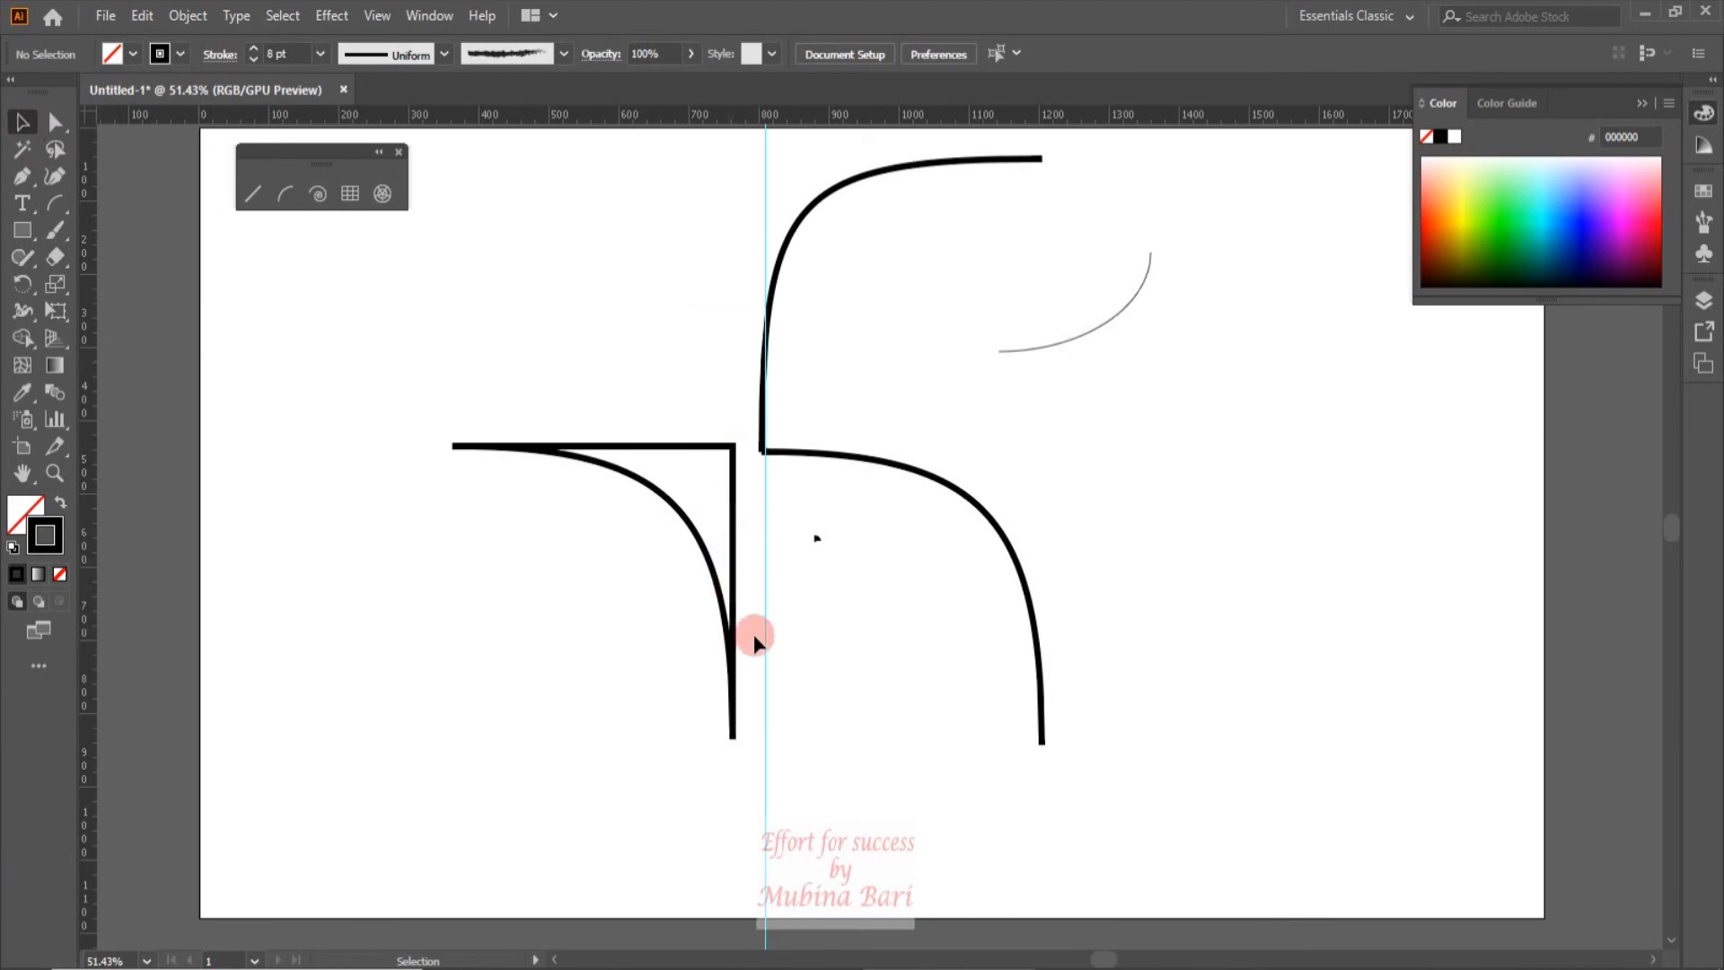
Create a closed 400 × 400 px arc based along the Y axis with slope -76 and the lower-left corner as origin
{"action": "left_click", "coordinate": [285, 193]}
{"action": "left_click_drag", "start_coordinate": [352, 716], "coordinate": [352, 716]}
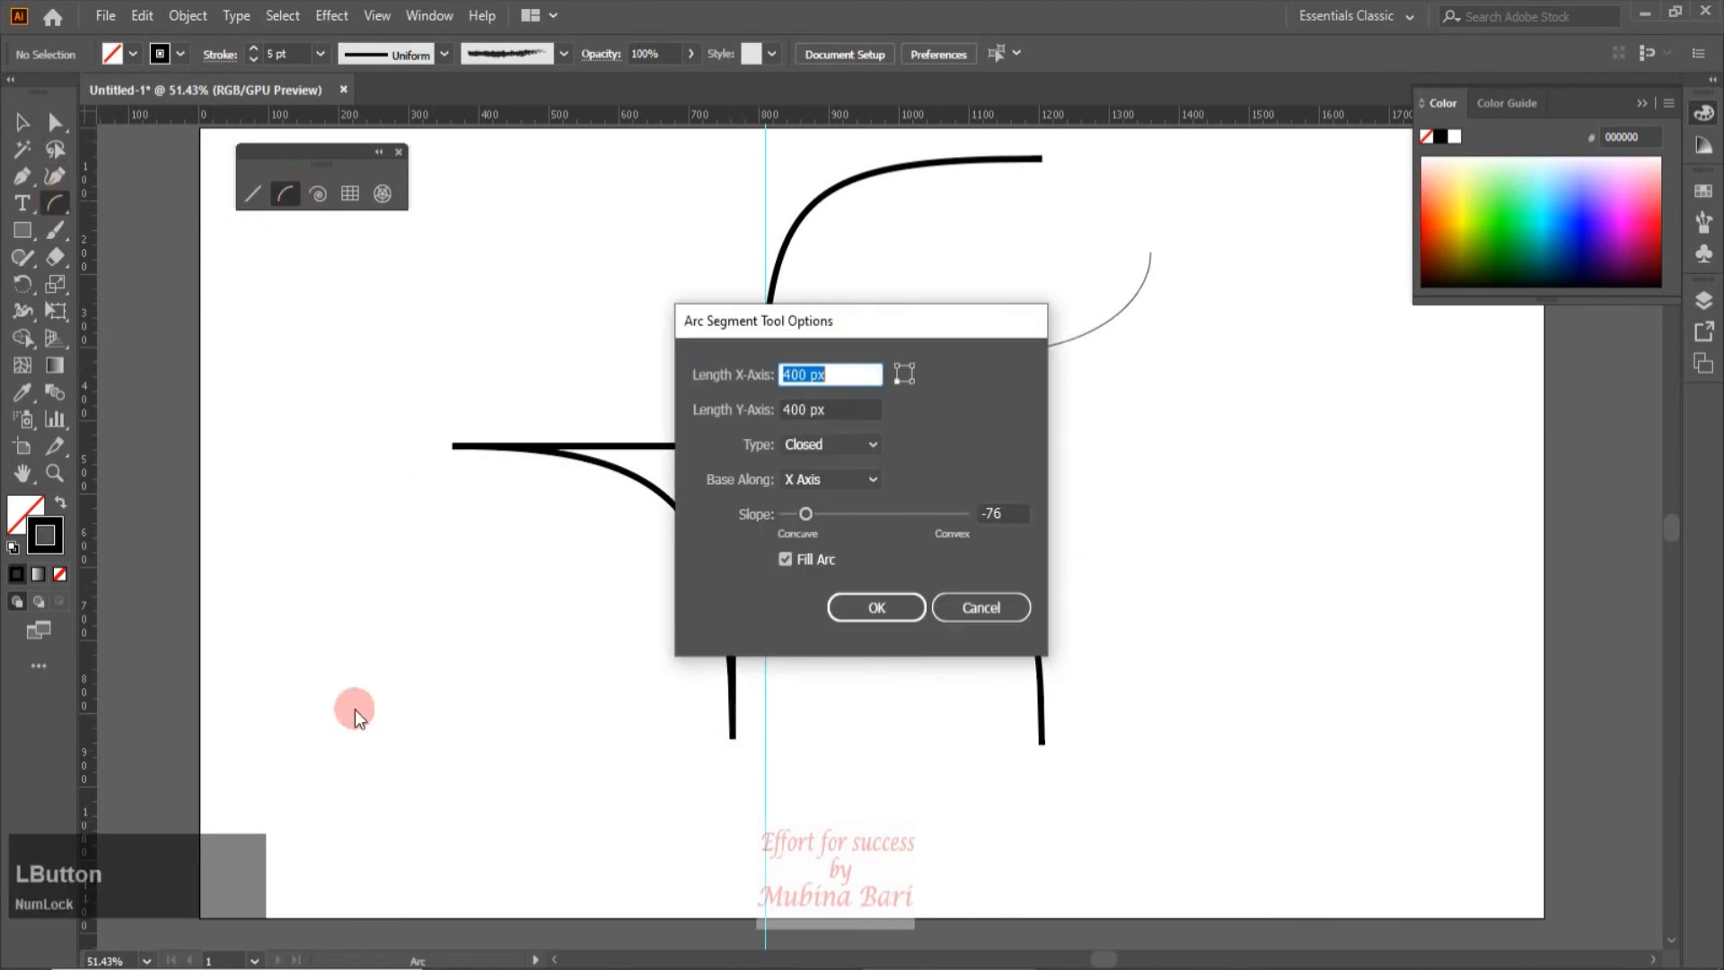
{"action": "left_click", "coordinate": [896, 385]}
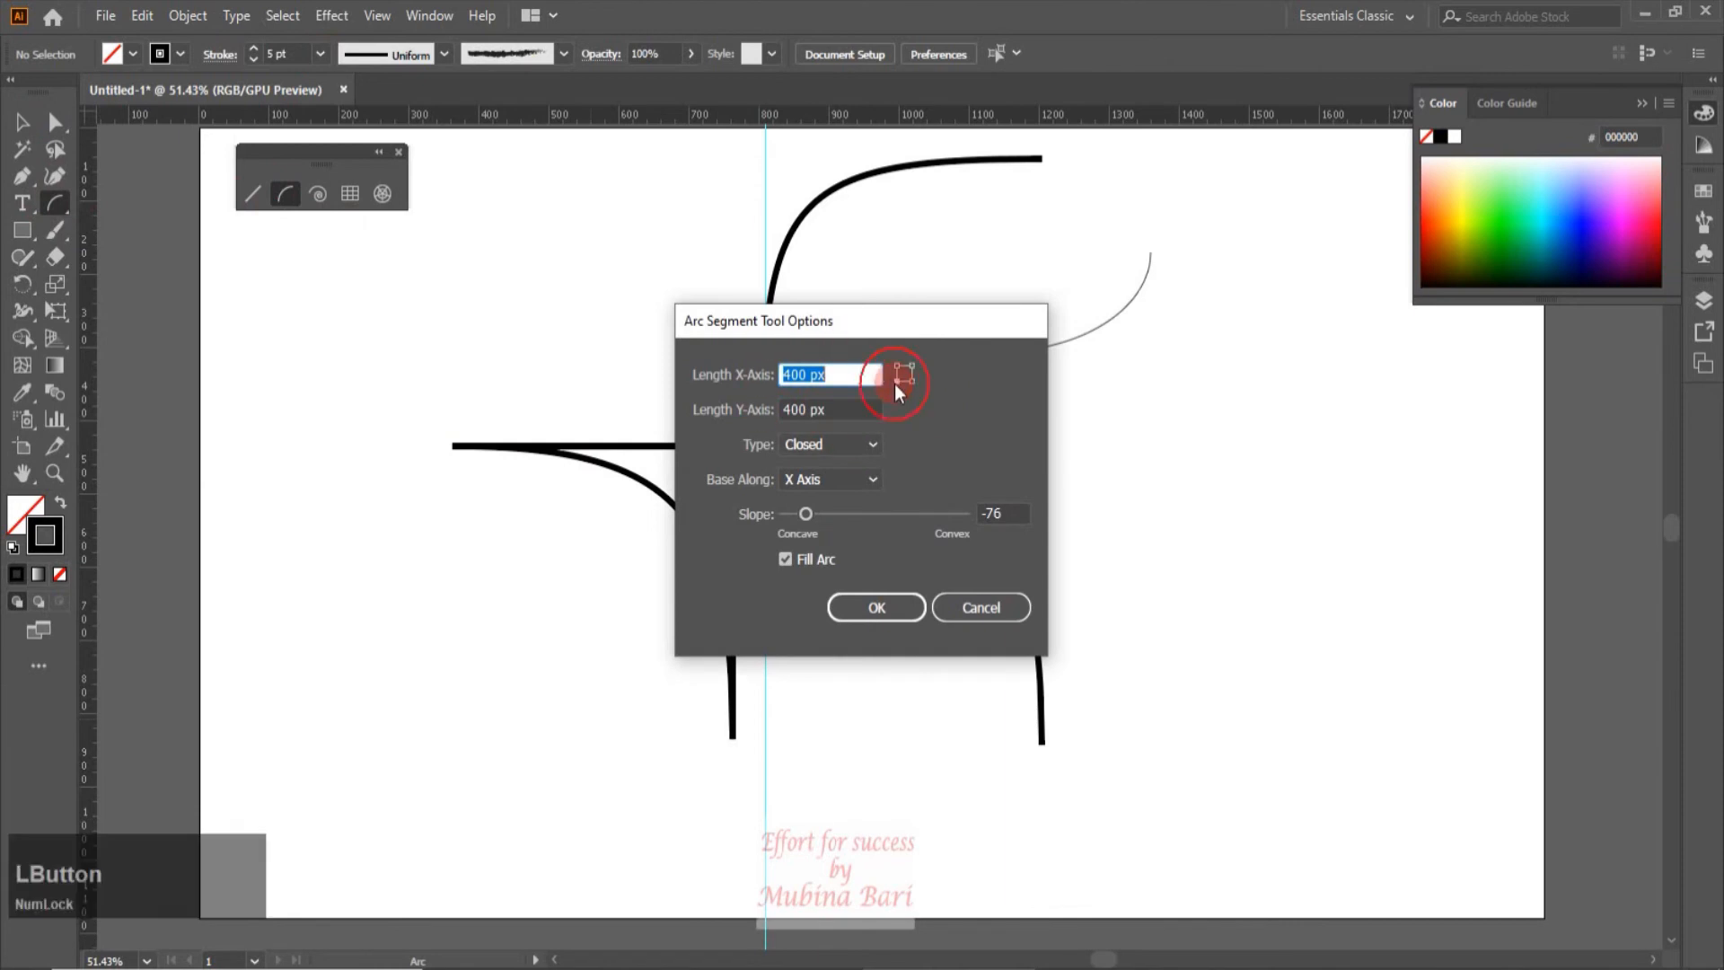
{"action": "left_click", "coordinate": [883, 483]}
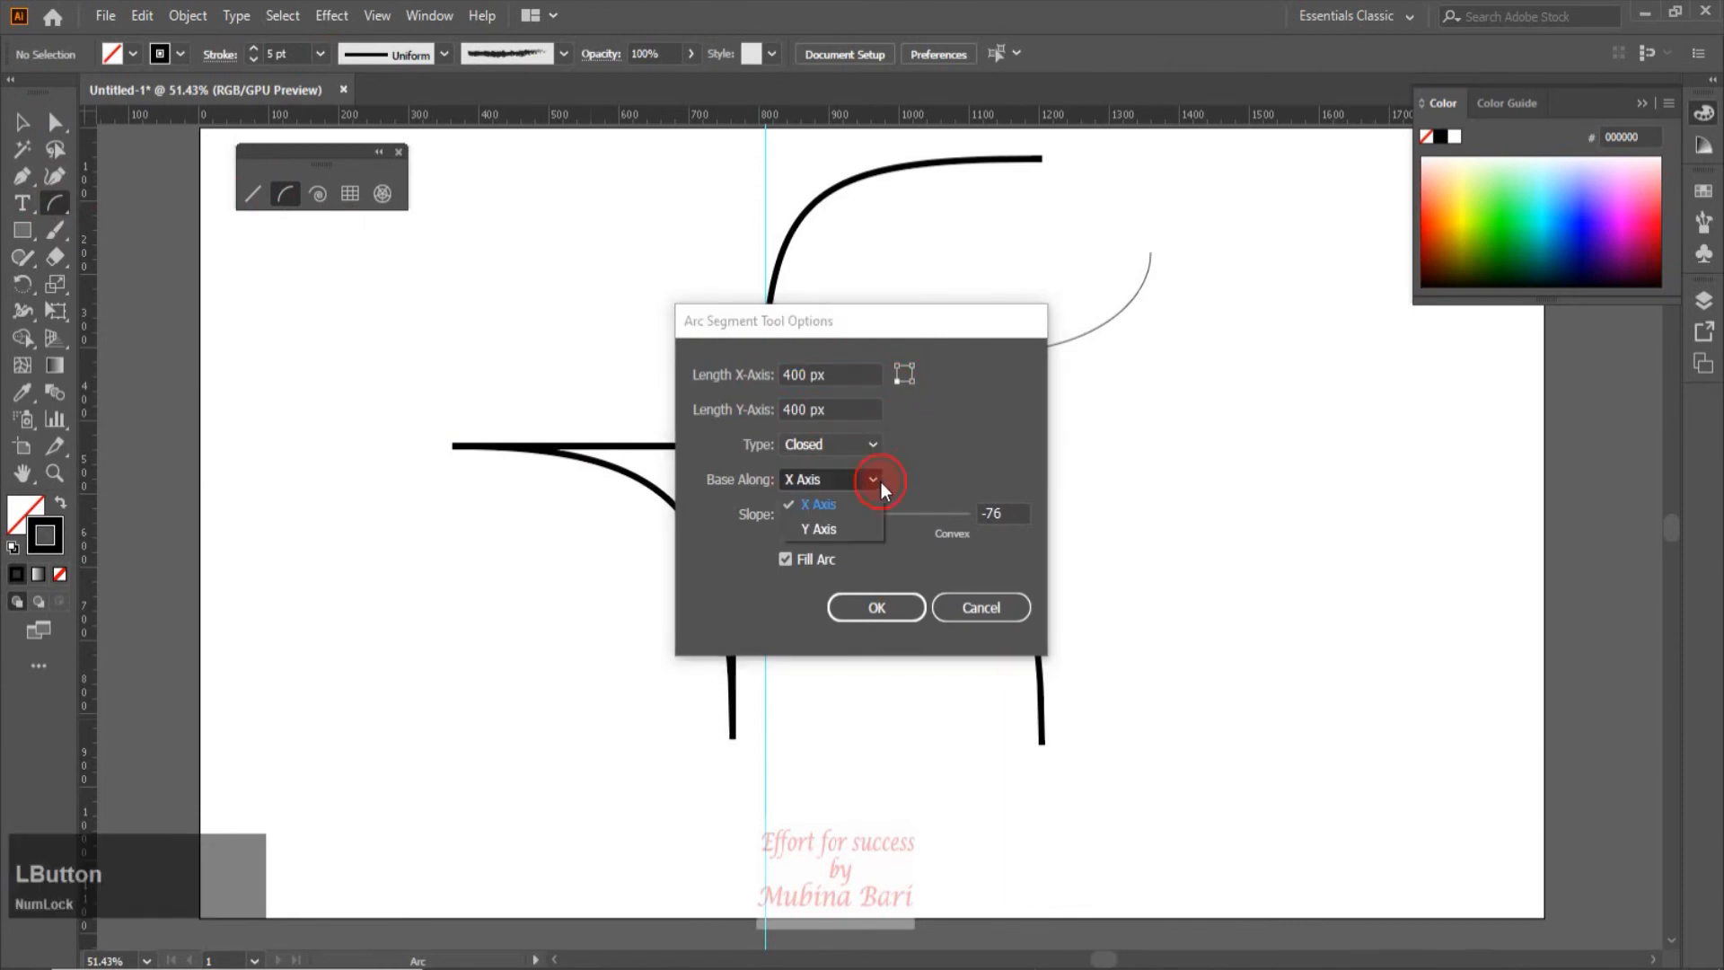
{"action": "left_click", "coordinate": [816, 528]}
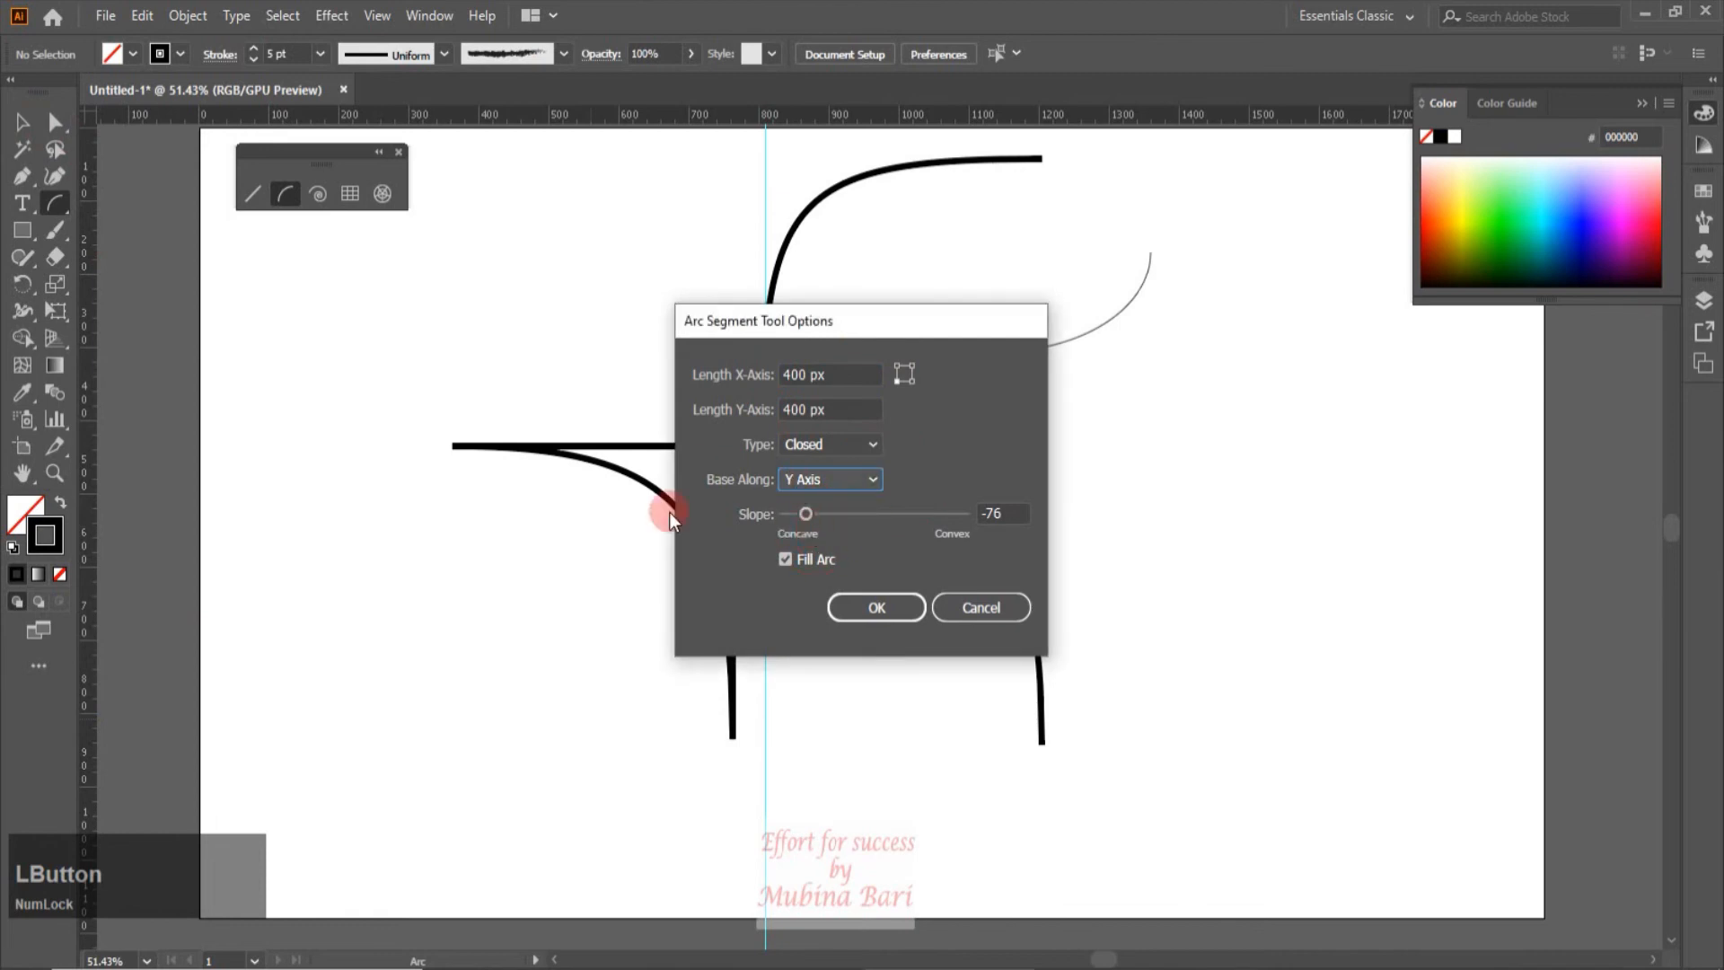
{"action": "left_click", "coordinate": [892, 612]}
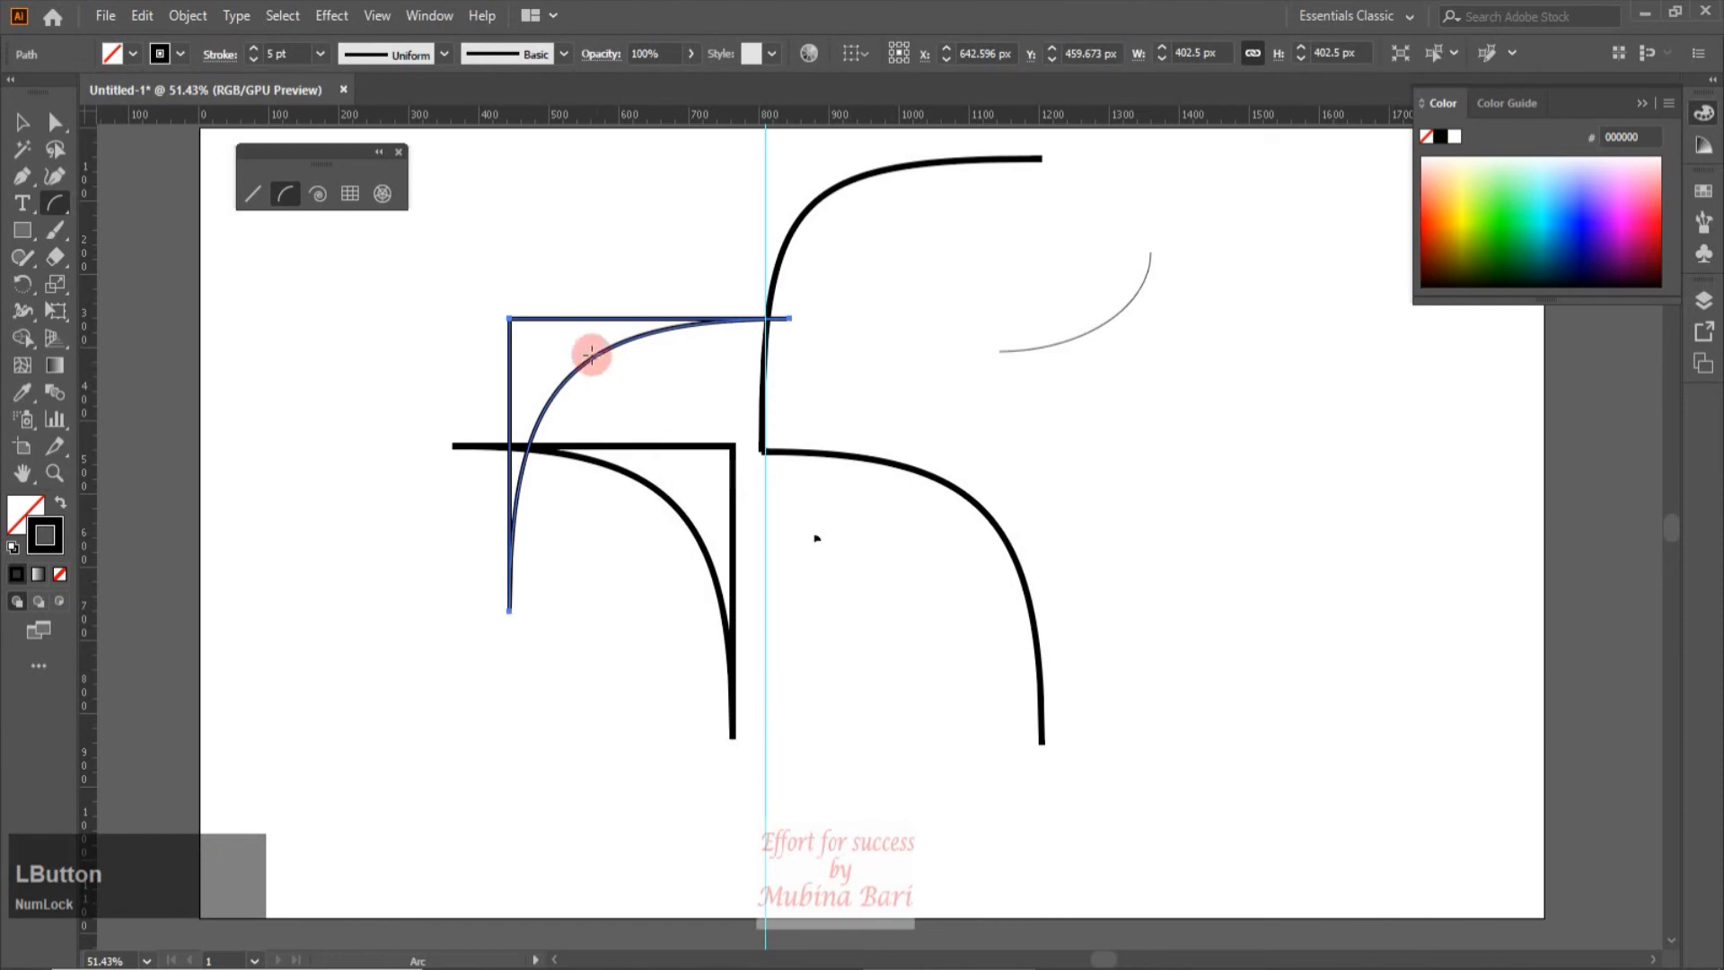
Move the new closed arc left so it joins the other closed arc in a symmetrical arch, and deselect it
{"action": "left_click", "coordinate": [22, 120]}
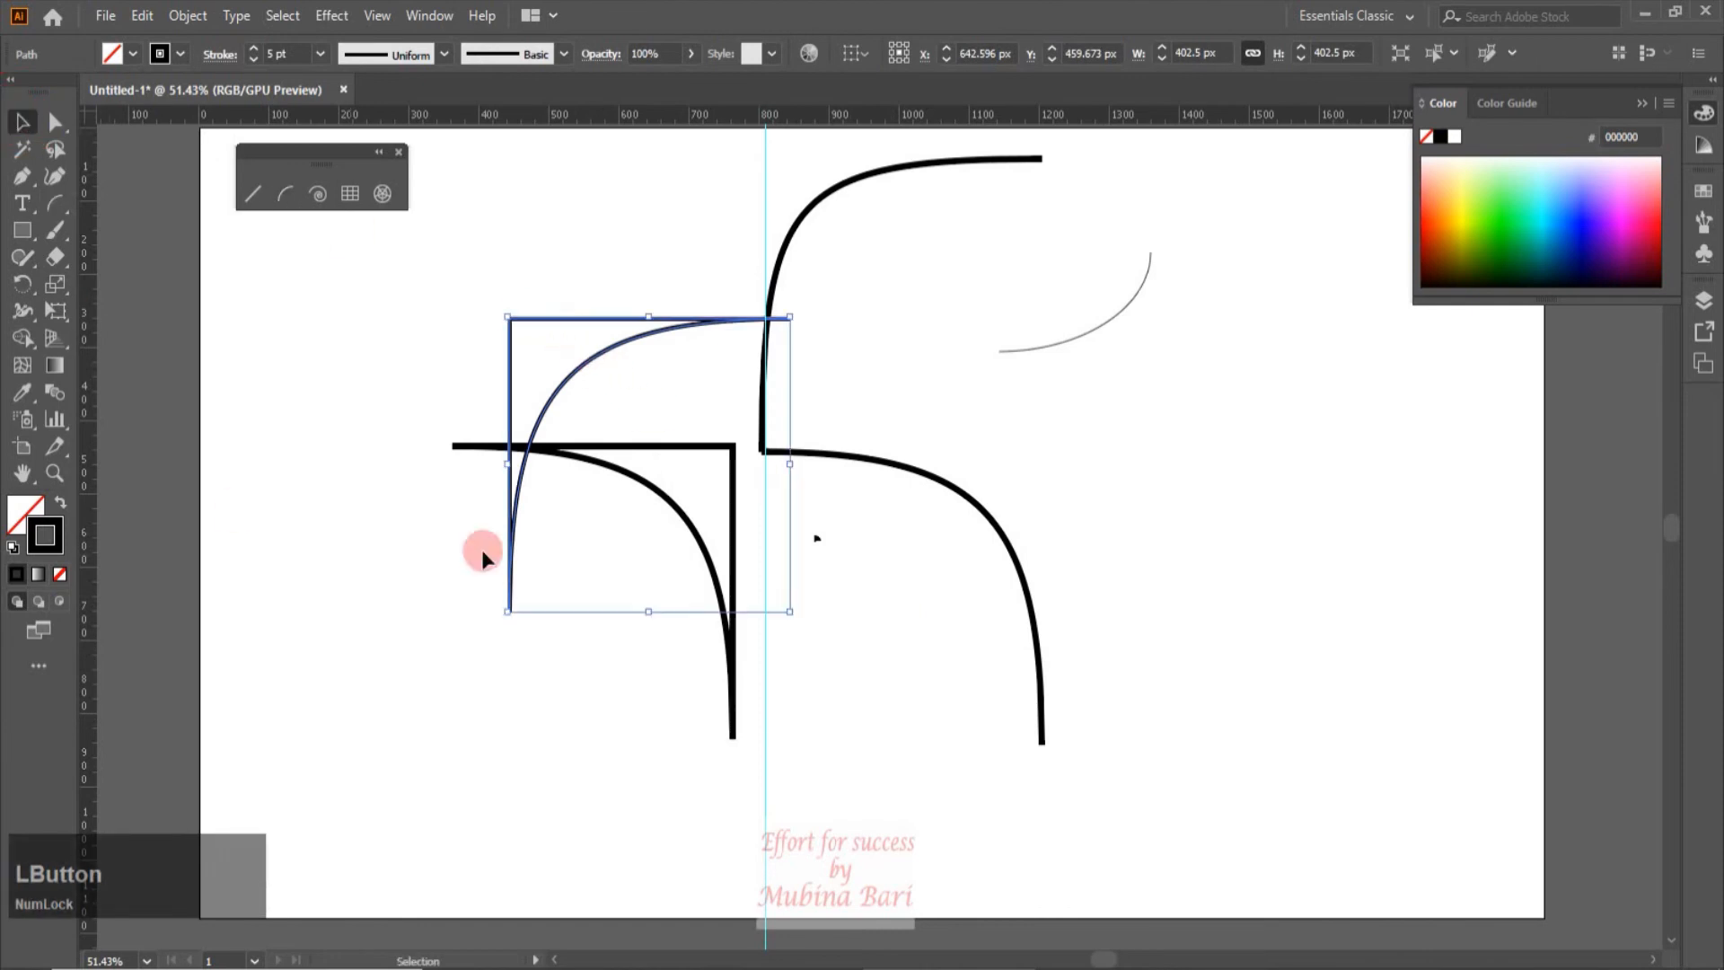
{"action": "left_click_drag", "start_coordinate": [608, 346], "coordinate": [325, 507]}
{"action": "left_click", "coordinate": [1230, 503]}
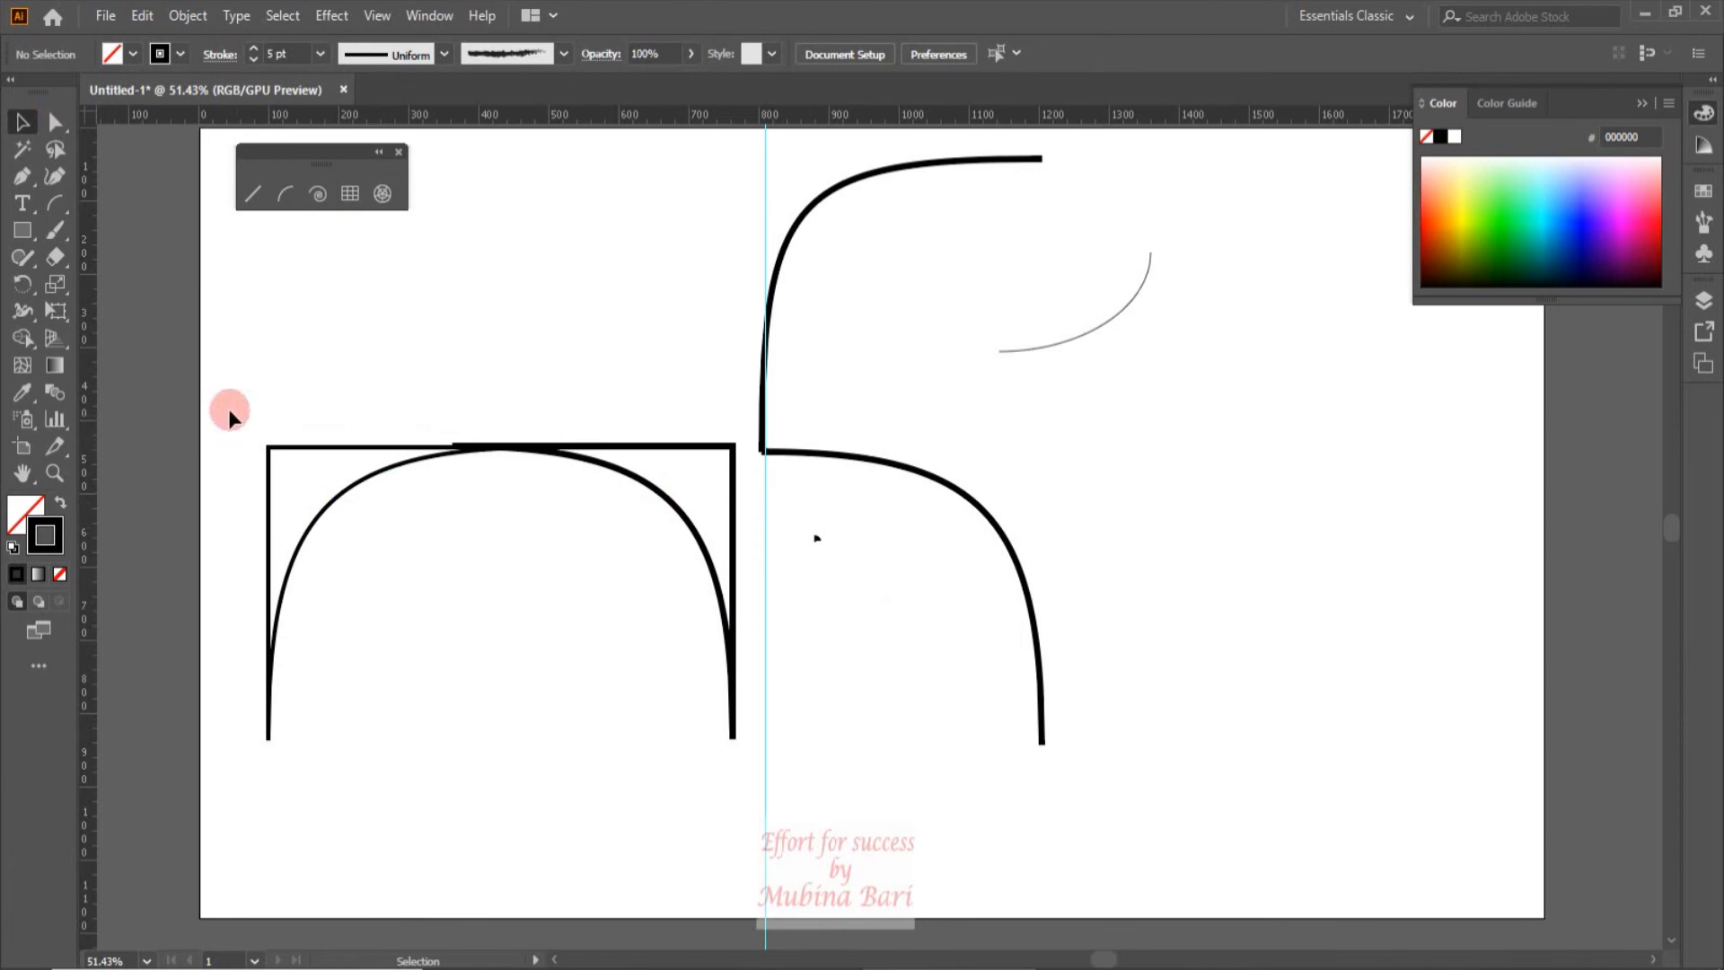
Delete the four thick arcs together with the guide, and move the remaining thin arc to the middle of the artboard
{"action": "left_click_drag", "start_coordinate": [230, 342], "coordinate": [981, 704]}
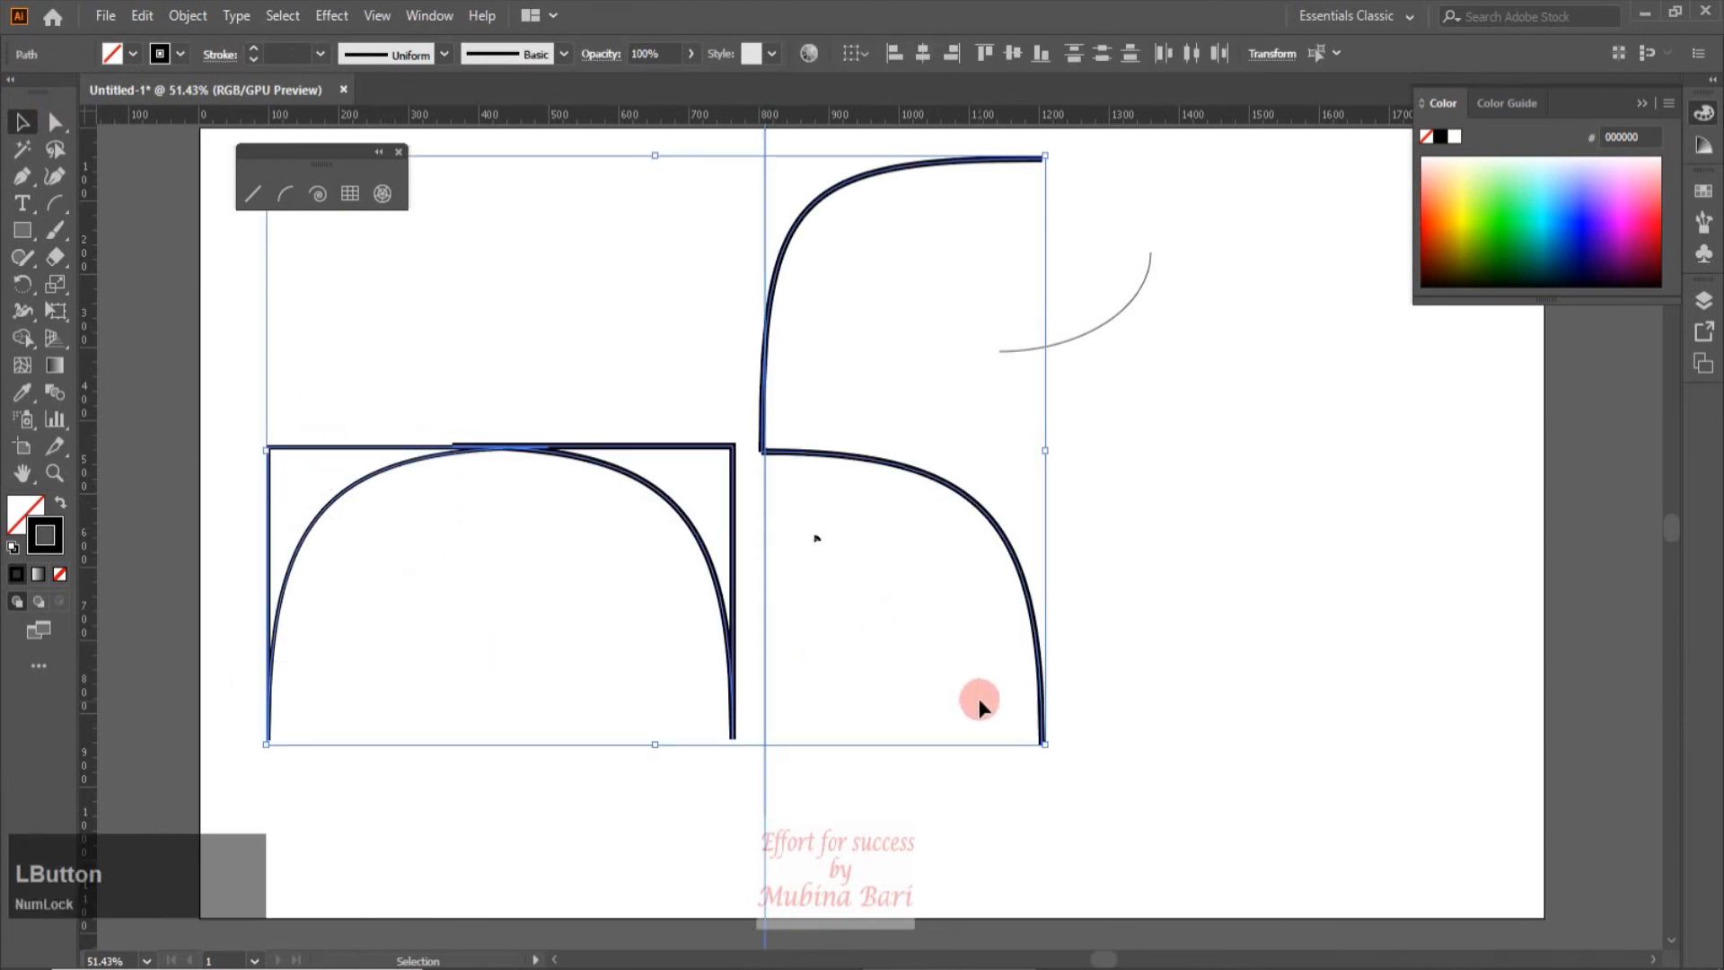
{"action": "key", "text": "Delete"}
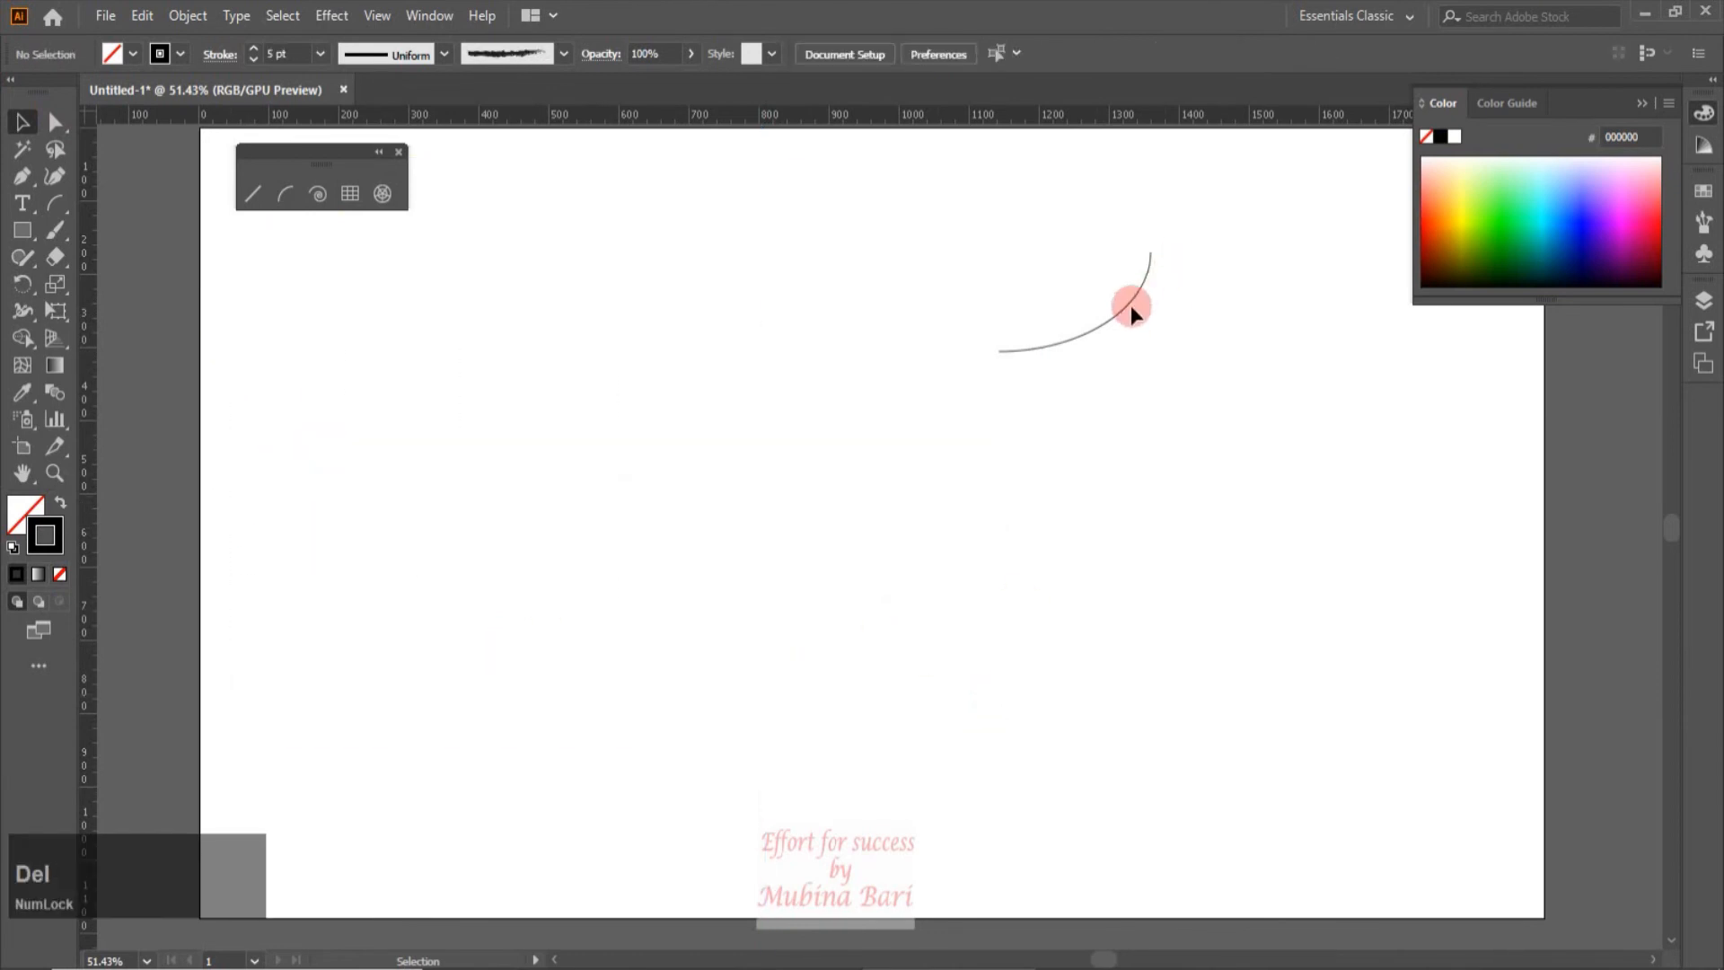
{"action": "left_click", "coordinate": [1079, 340]}
{"action": "left_click_drag", "start_coordinate": [1079, 340], "coordinate": [799, 485]}
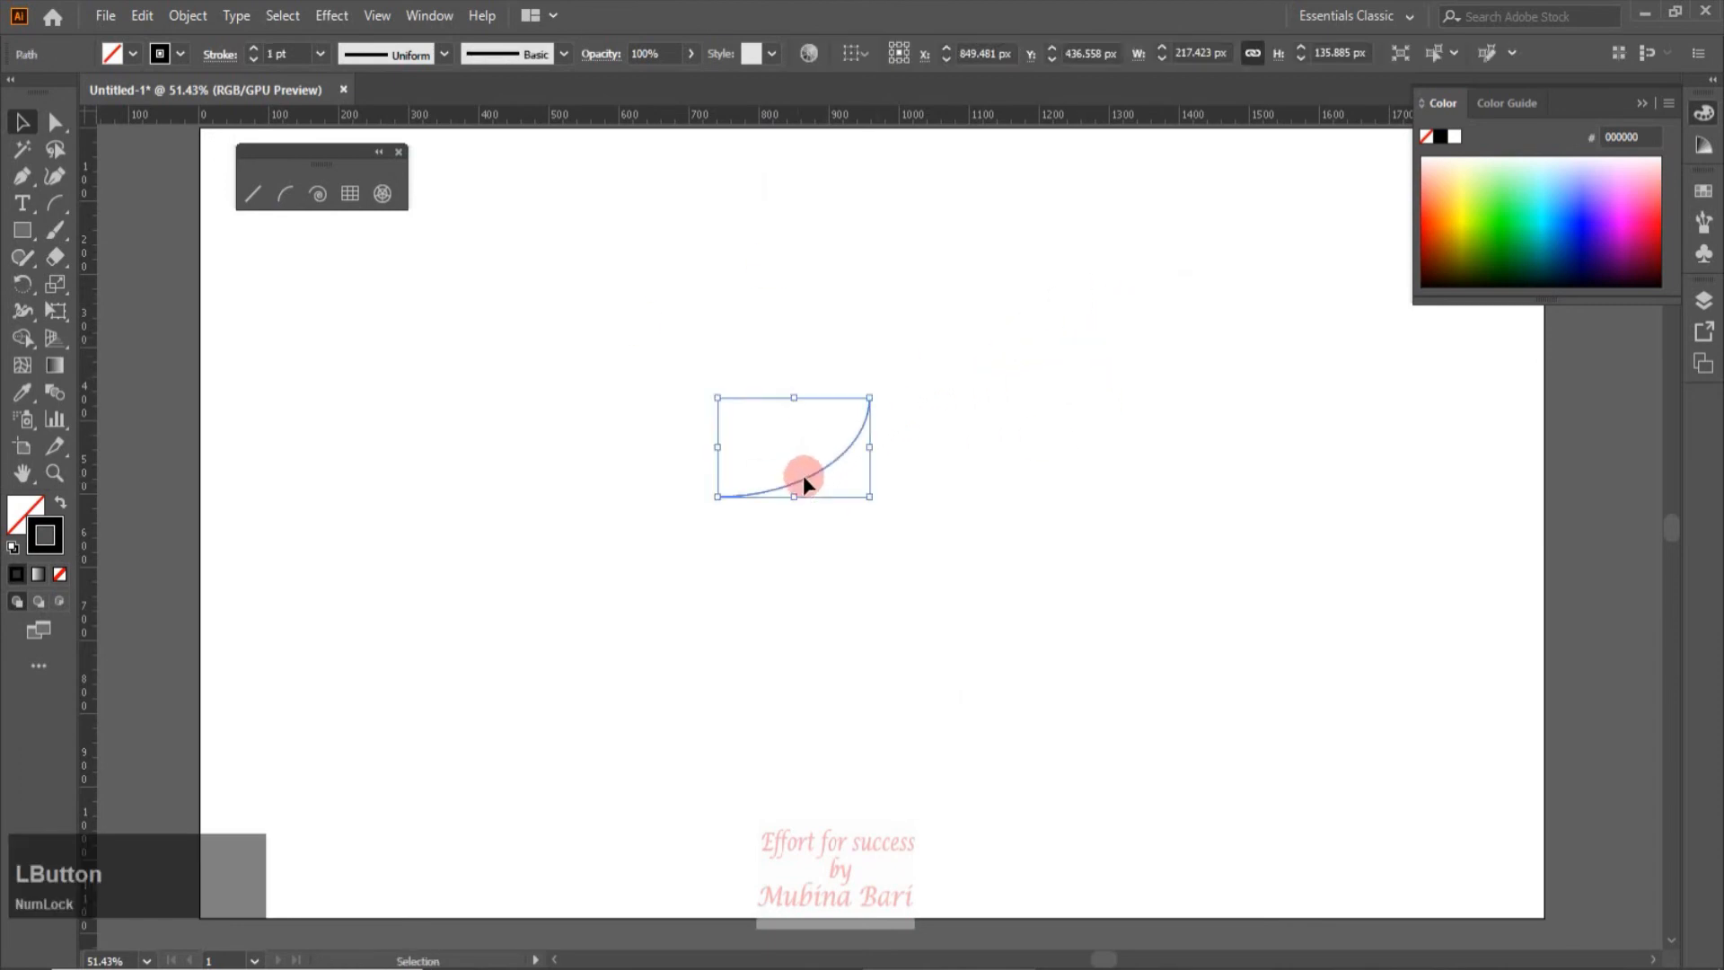
Give the remaining arc an 8 pt stroke in pure red (FF0000)
{"action": "left_click", "coordinate": [318, 56]}
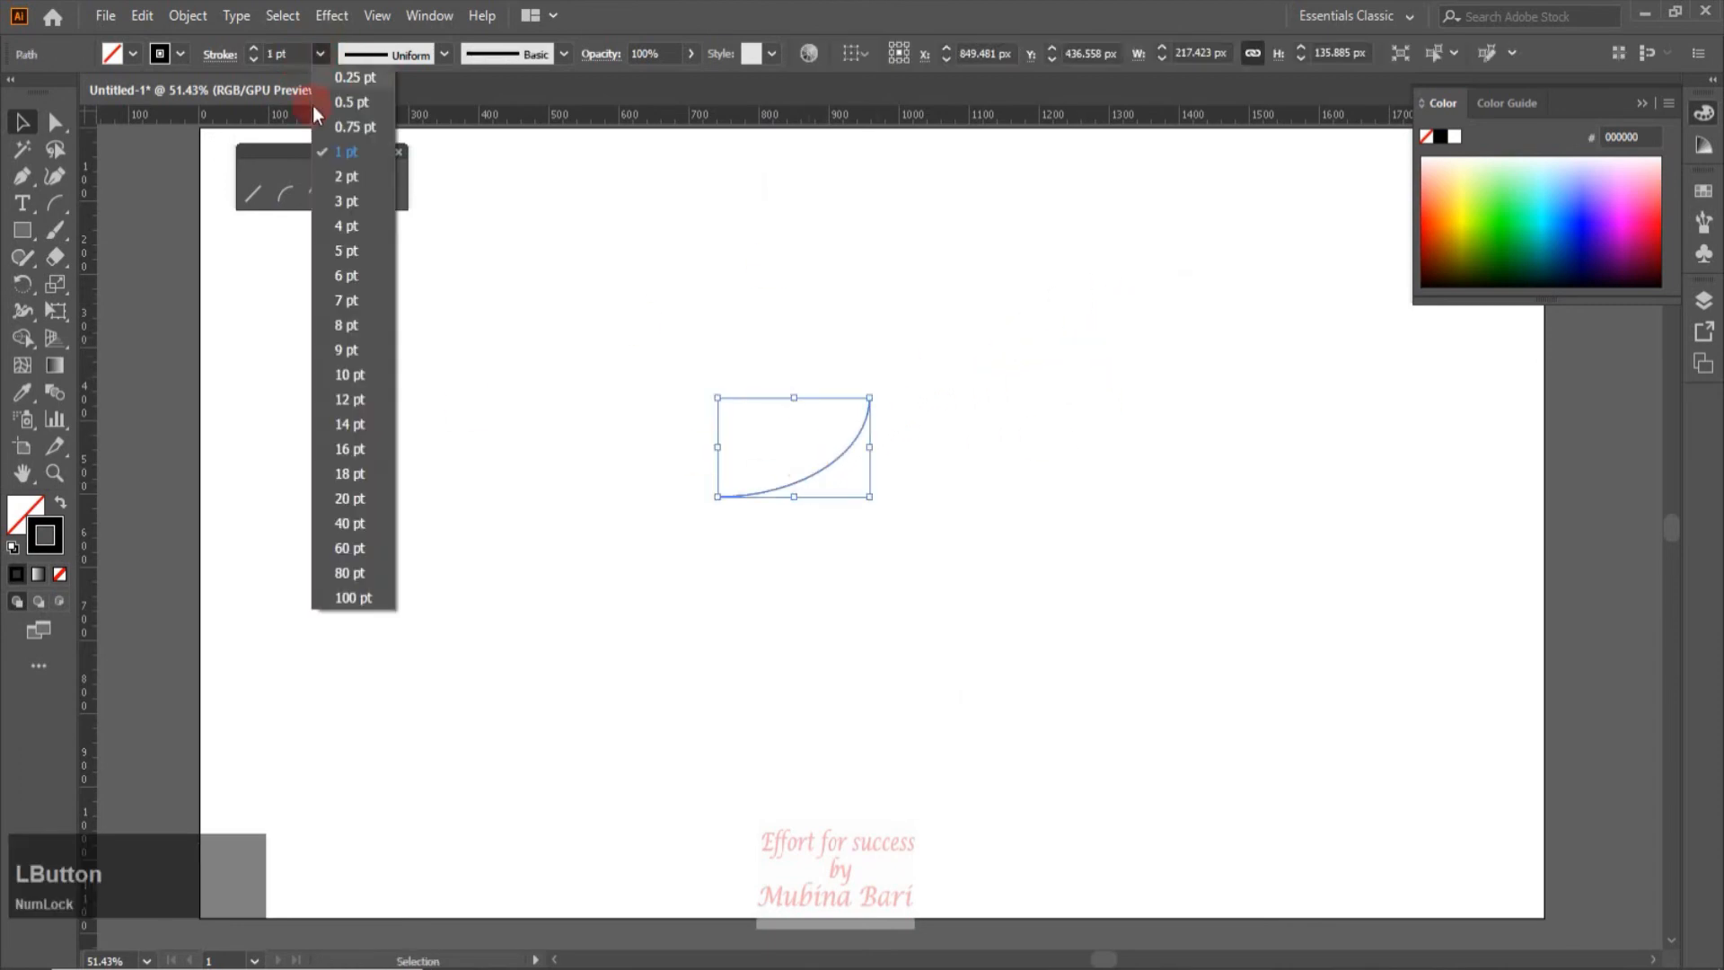
{"action": "left_click", "coordinate": [345, 325]}
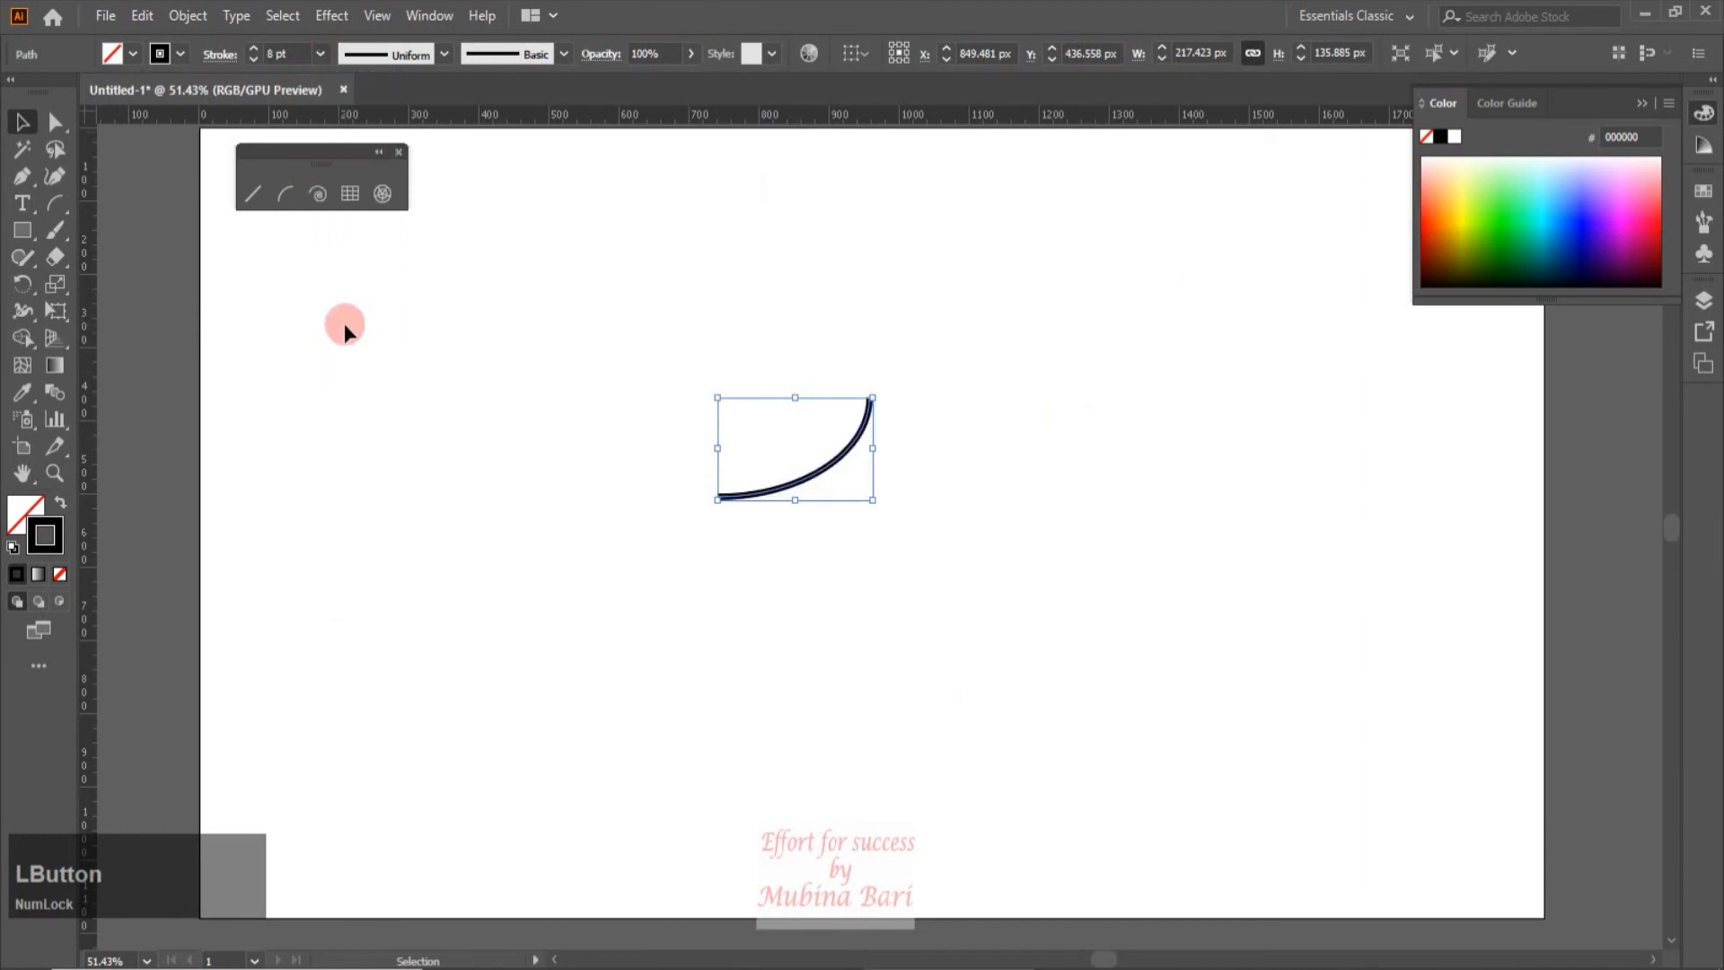
{"action": "left_click", "coordinate": [182, 53]}
{"action": "left_click", "coordinate": [75, 93]}
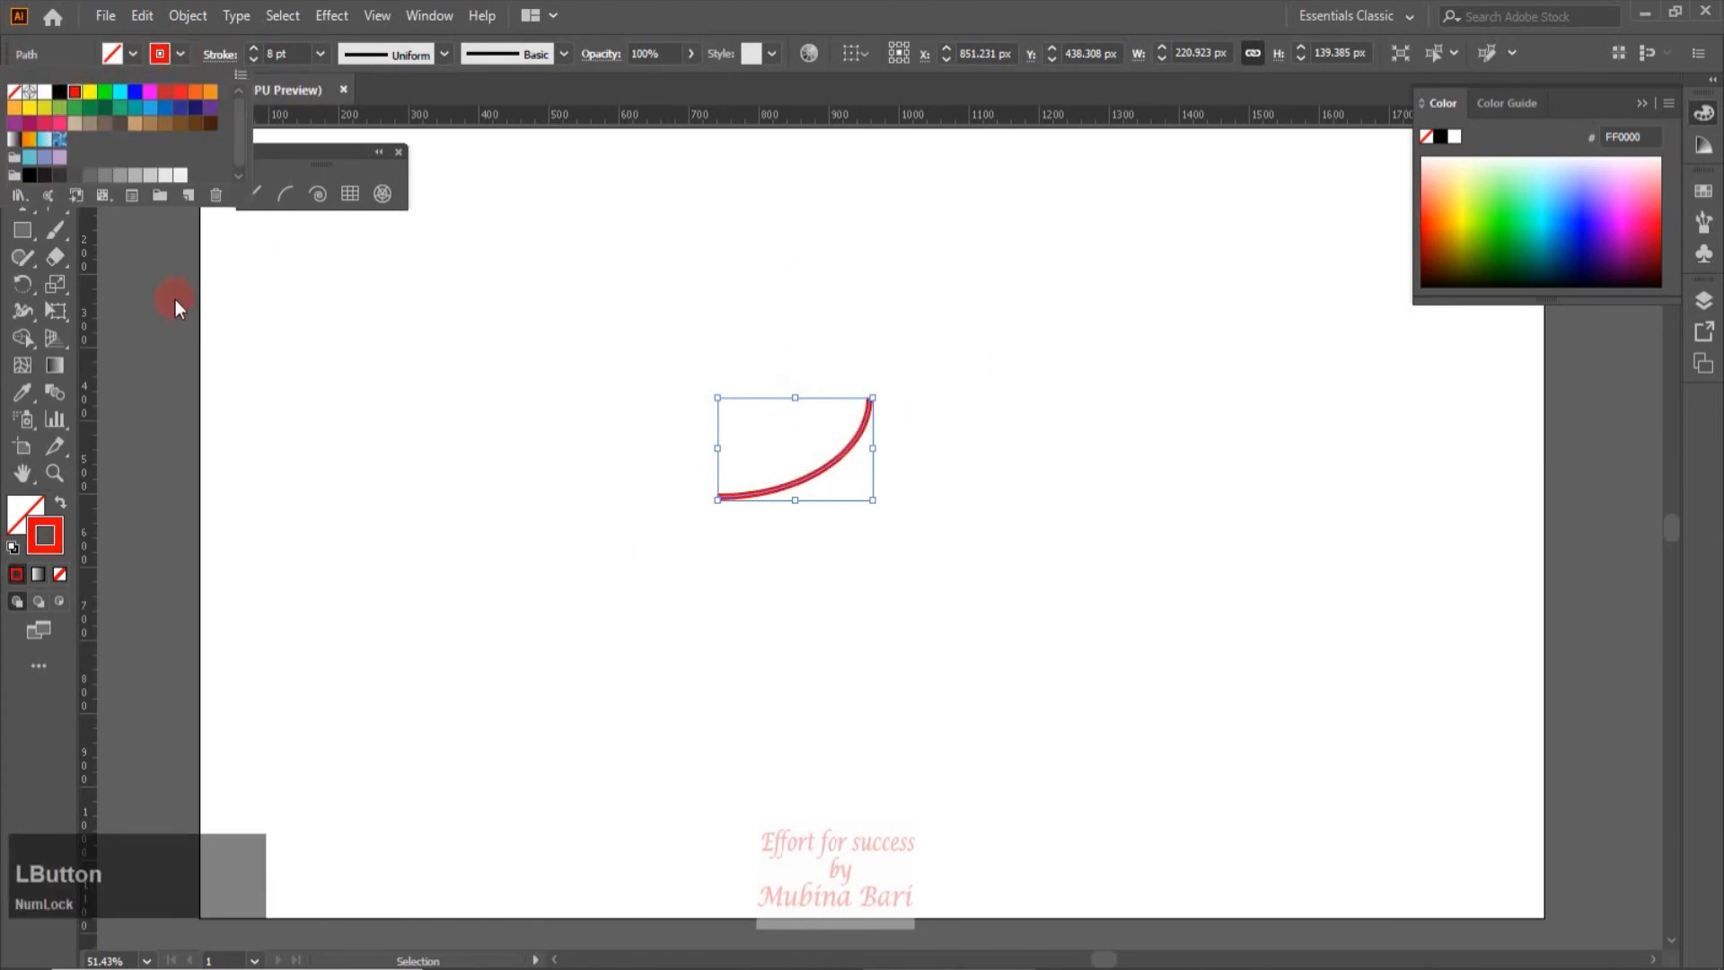
{"action": "left_click", "coordinate": [316, 300]}
Rotate a copy of the red arc slightly counterclockwise around the arc's lower-left end with the Rotate tool
{"action": "left_click", "coordinate": [24, 284]}
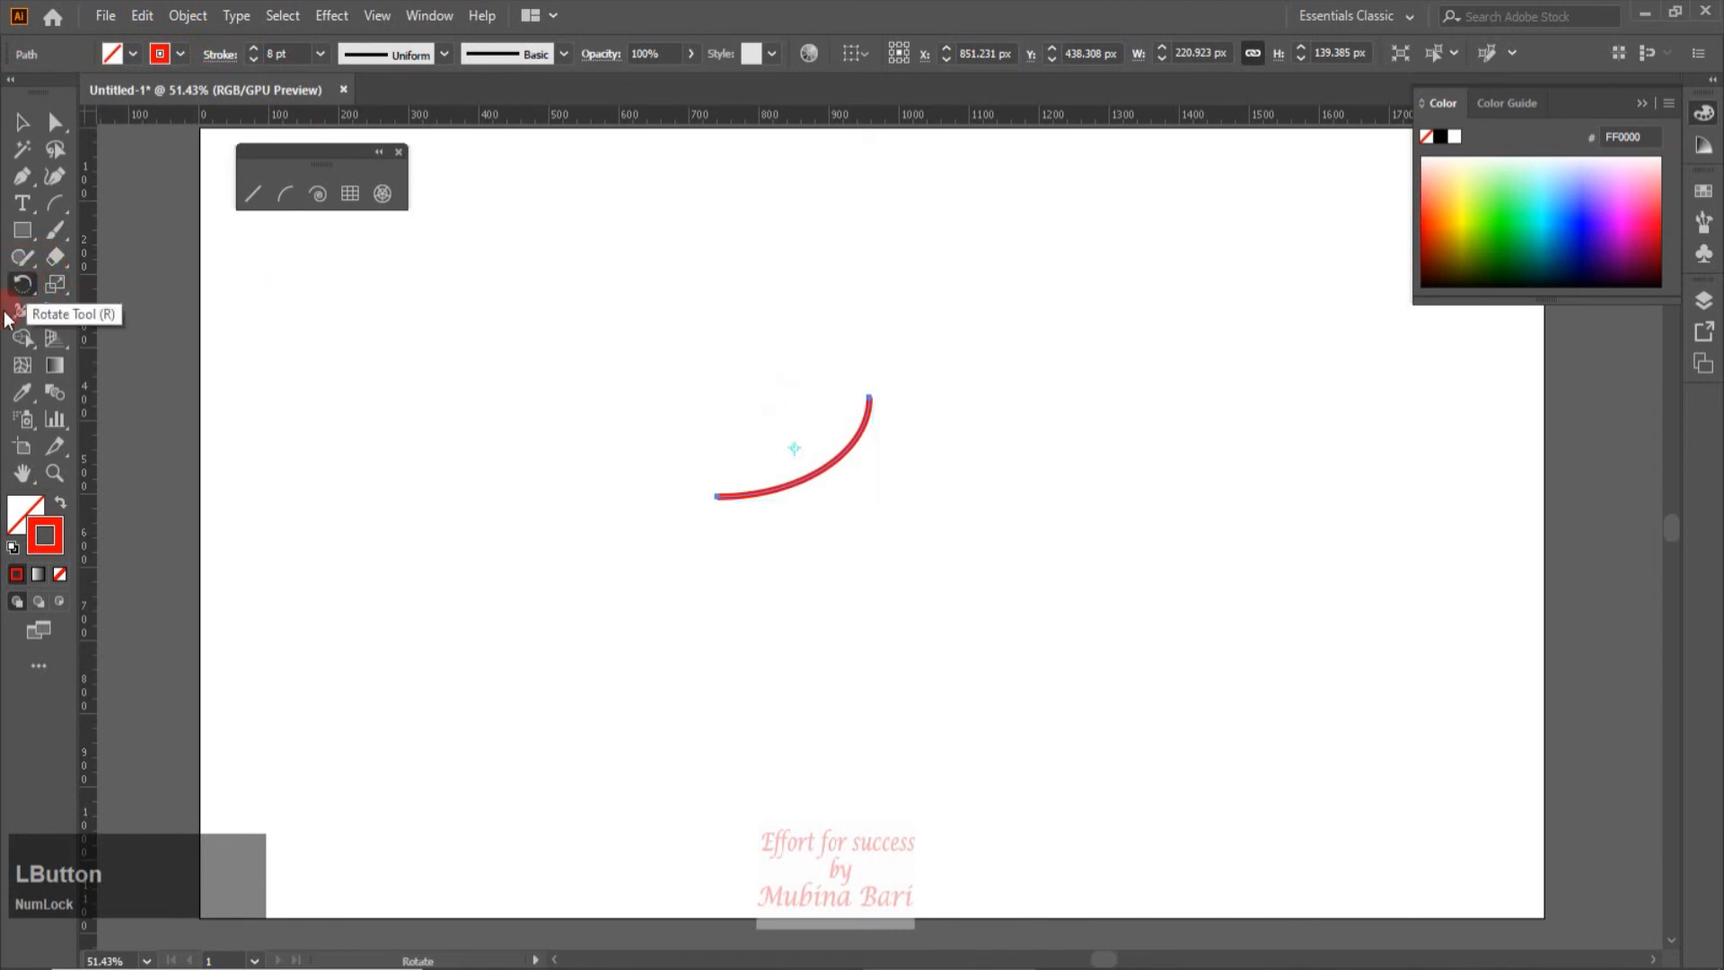
{"action": "left_click", "coordinate": [710, 496]}
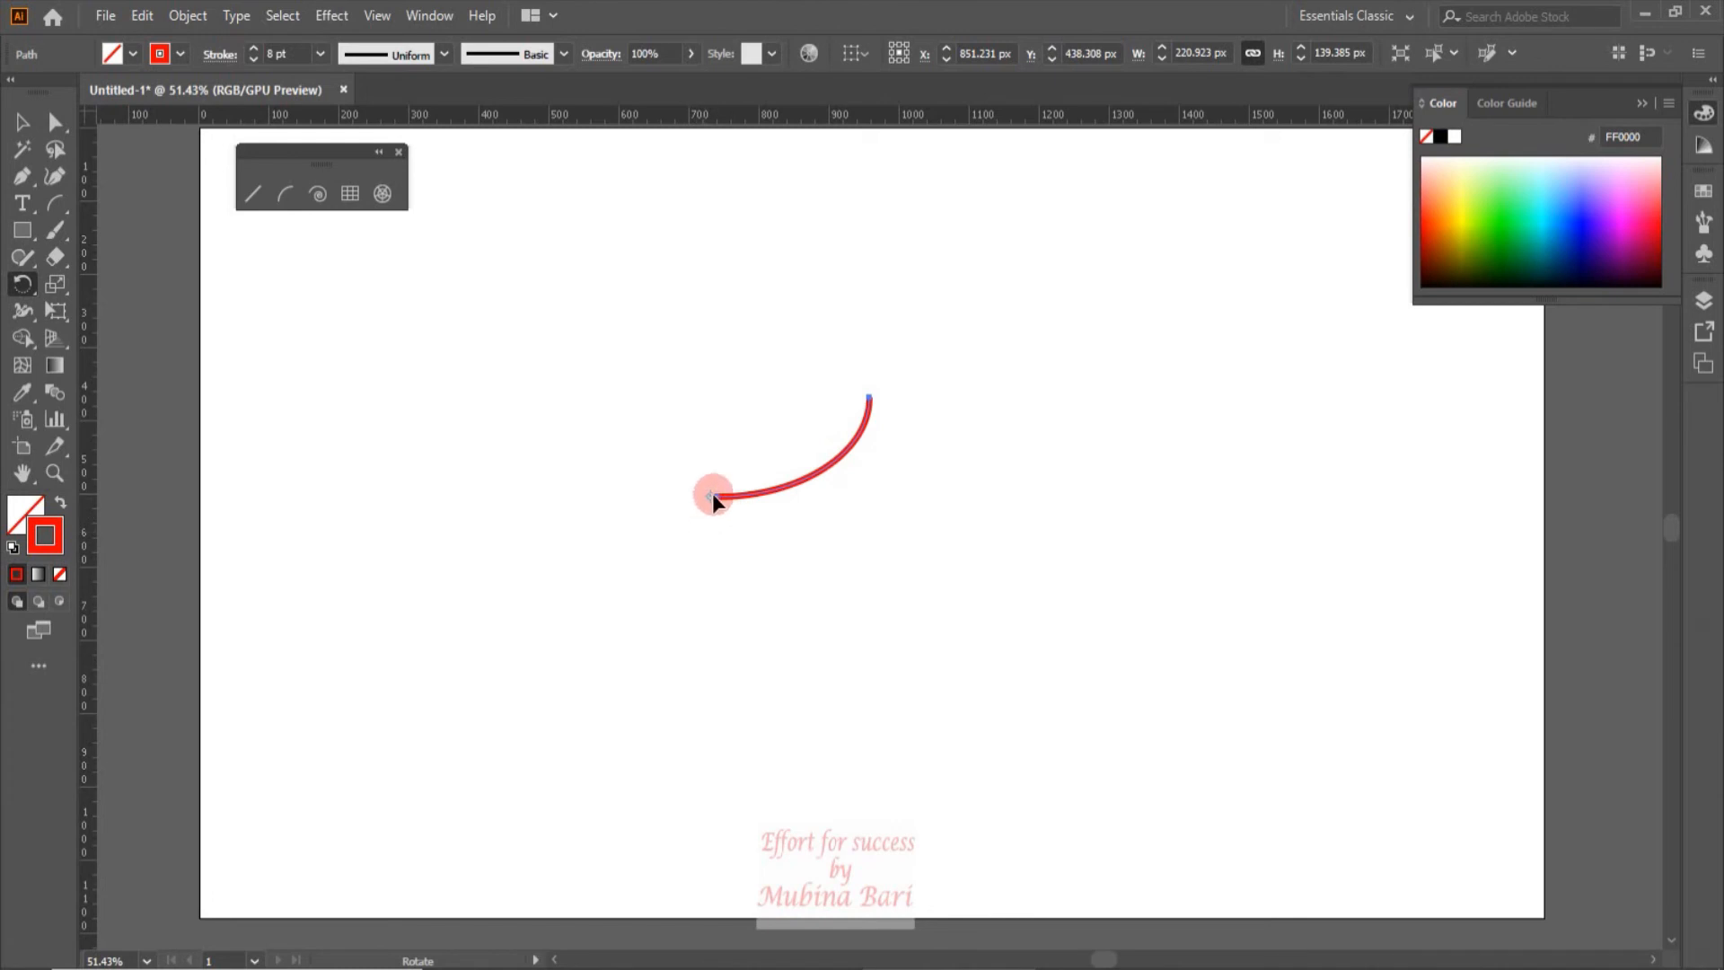
{"action": "mouse_move", "coordinate": [713, 496]}
{"action": "left_mouse_down"}
{"action": "mouse_move", "coordinate": [812, 488]}
{"action": "mouse_move", "coordinate": [796, 396]}
{"action": "mouse_move", "coordinate": [718, 498]}
{"action": "left_mouse_up"}
{"action": "left_click_drag", "start_coordinate": [869, 397], "coordinate": [805, 384]}
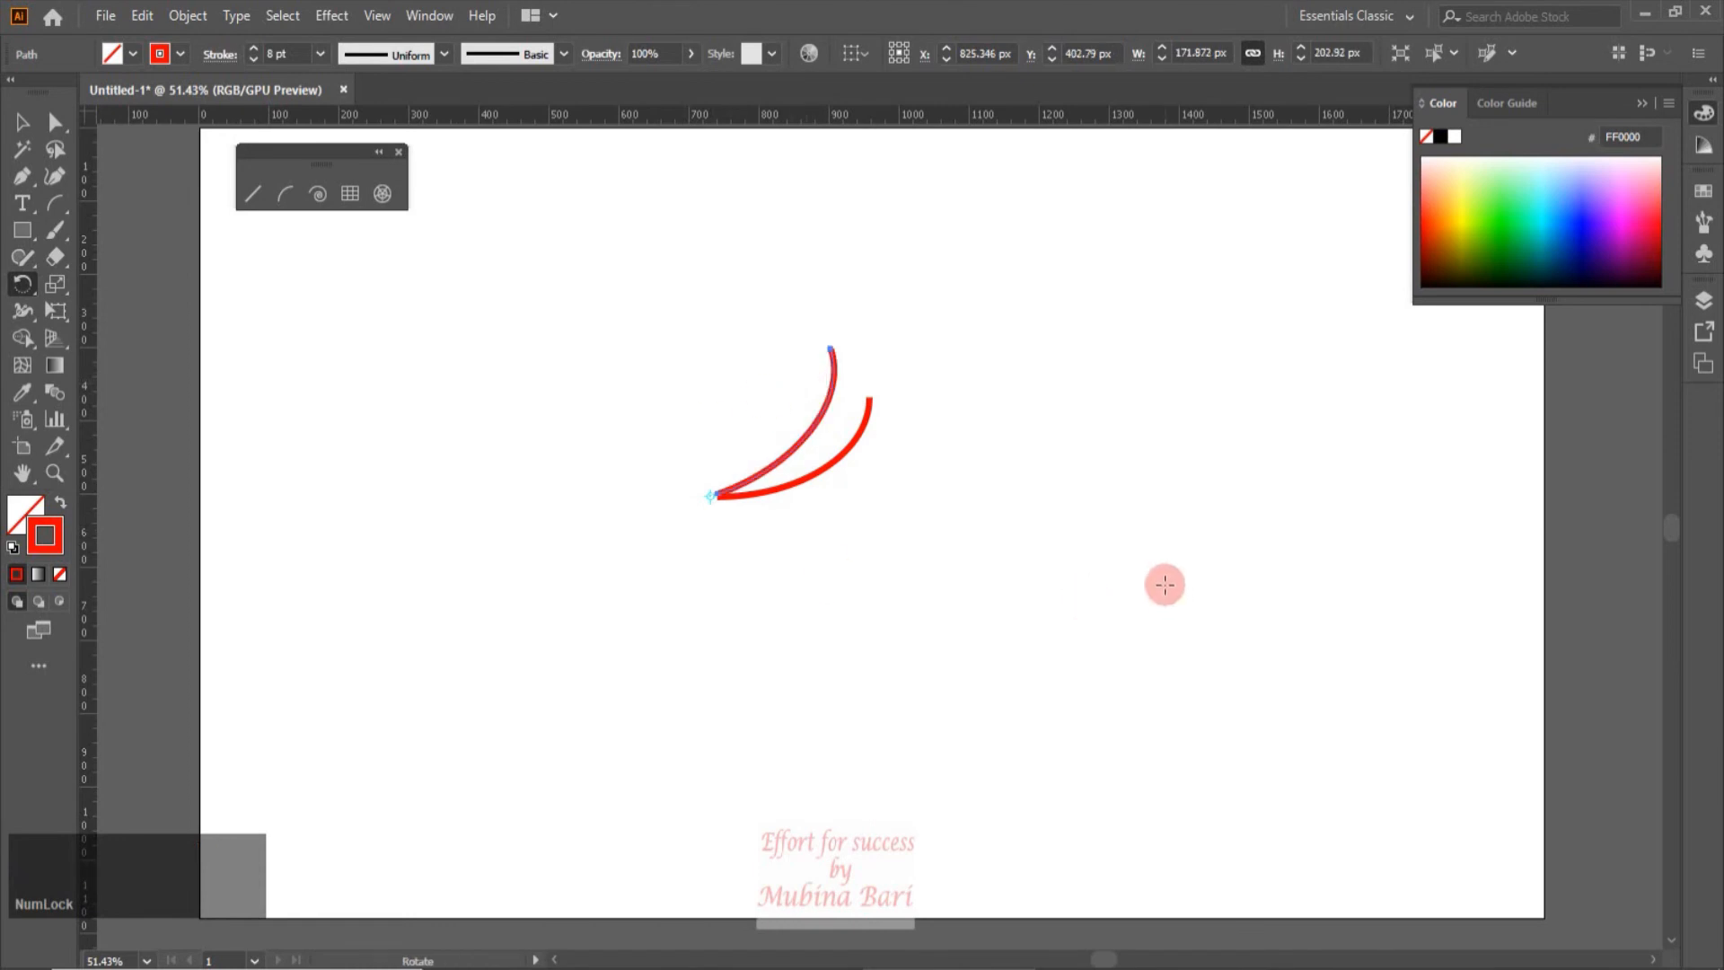
Repeat the rotated copy around the same point until the arcs complete a full pinwheel
{"action": "key", "text": "ctrl"}
{"action": "key", "text": "ctrl+d"}
{"action": "key", "text": "ctrl+d"}
{"action": "key", "text": "ctrl+d"}
{"action": "key", "text": "ctrl+d"}
{"action": "key", "text": "ctrl+d"}
{"action": "key", "text": "ctrl+d"}
{"action": "key", "text": "ctrl+d"}
{"action": "key", "text": "ctrl+d"}
{"action": "key", "text": "ctrl+d"}
{"action": "key", "text": "ctrl+d"}
{"action": "key", "text": "ctrl+d"}
{"action": "key", "text": "ctrl+d"}
{"action": "key", "text": "ctrl+d"}
{"action": "key", "text": "ctrl+d"}
{"action": "key", "text": "ctrl+d"}
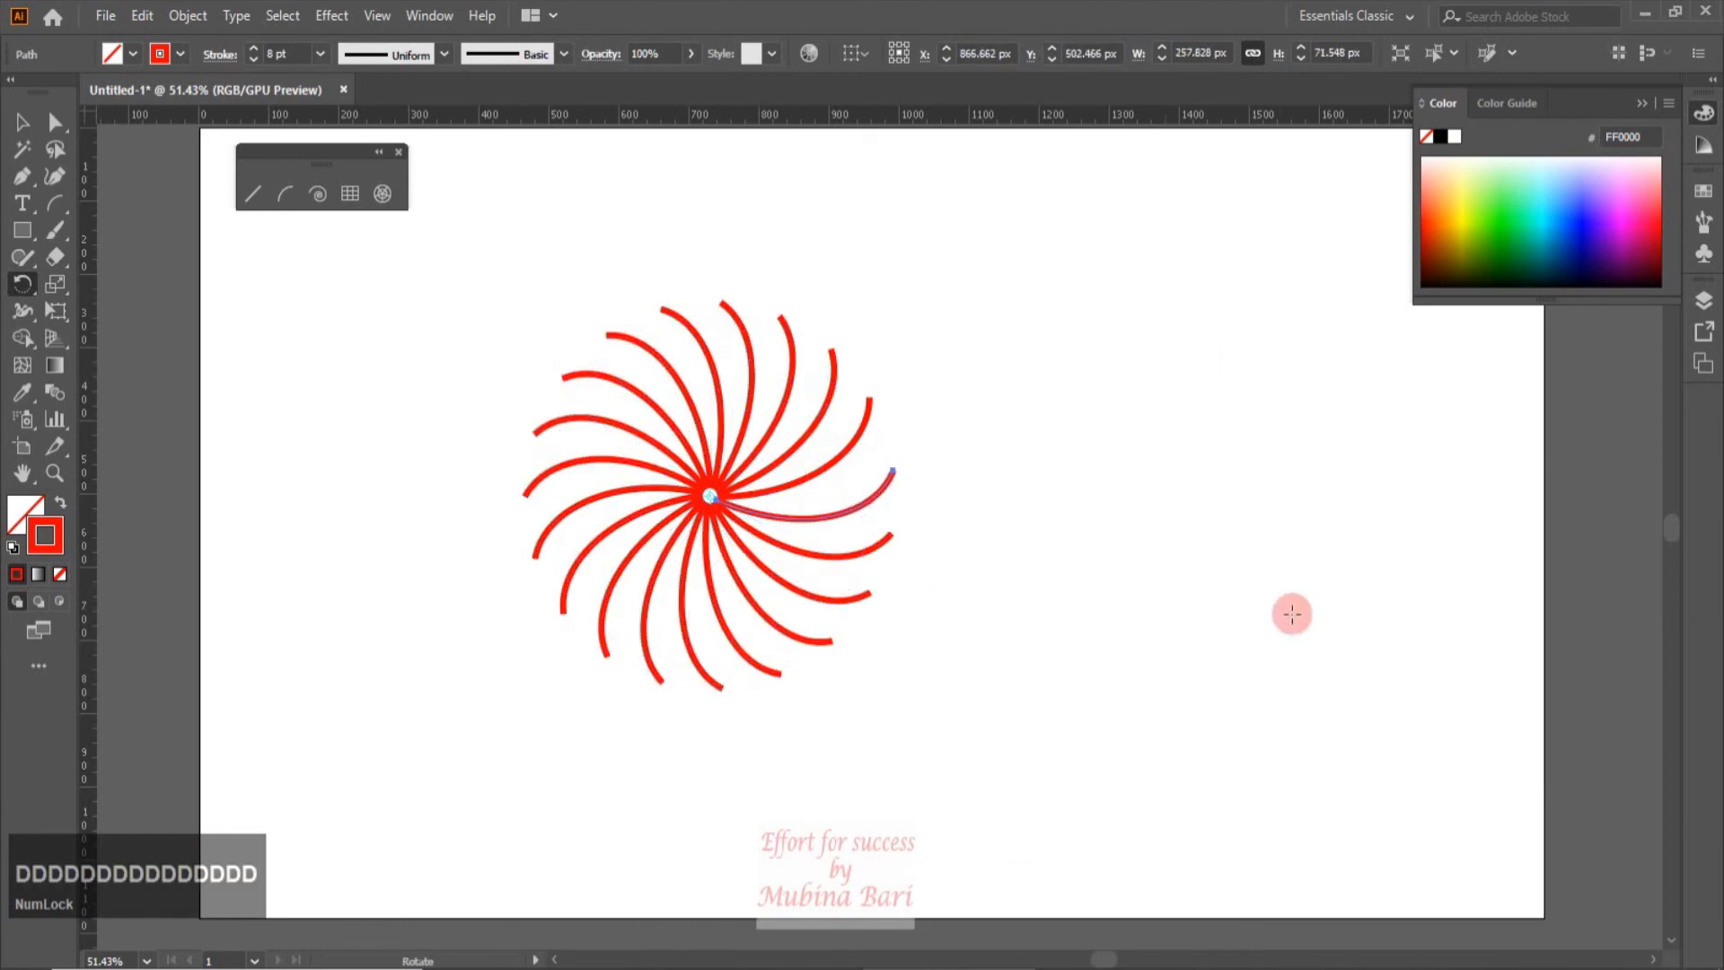
Apply the lens-shaped width profile and a 16 pt stroke weight to all the pinwheel's arcs
{"action": "left_click", "coordinate": [24, 121]}
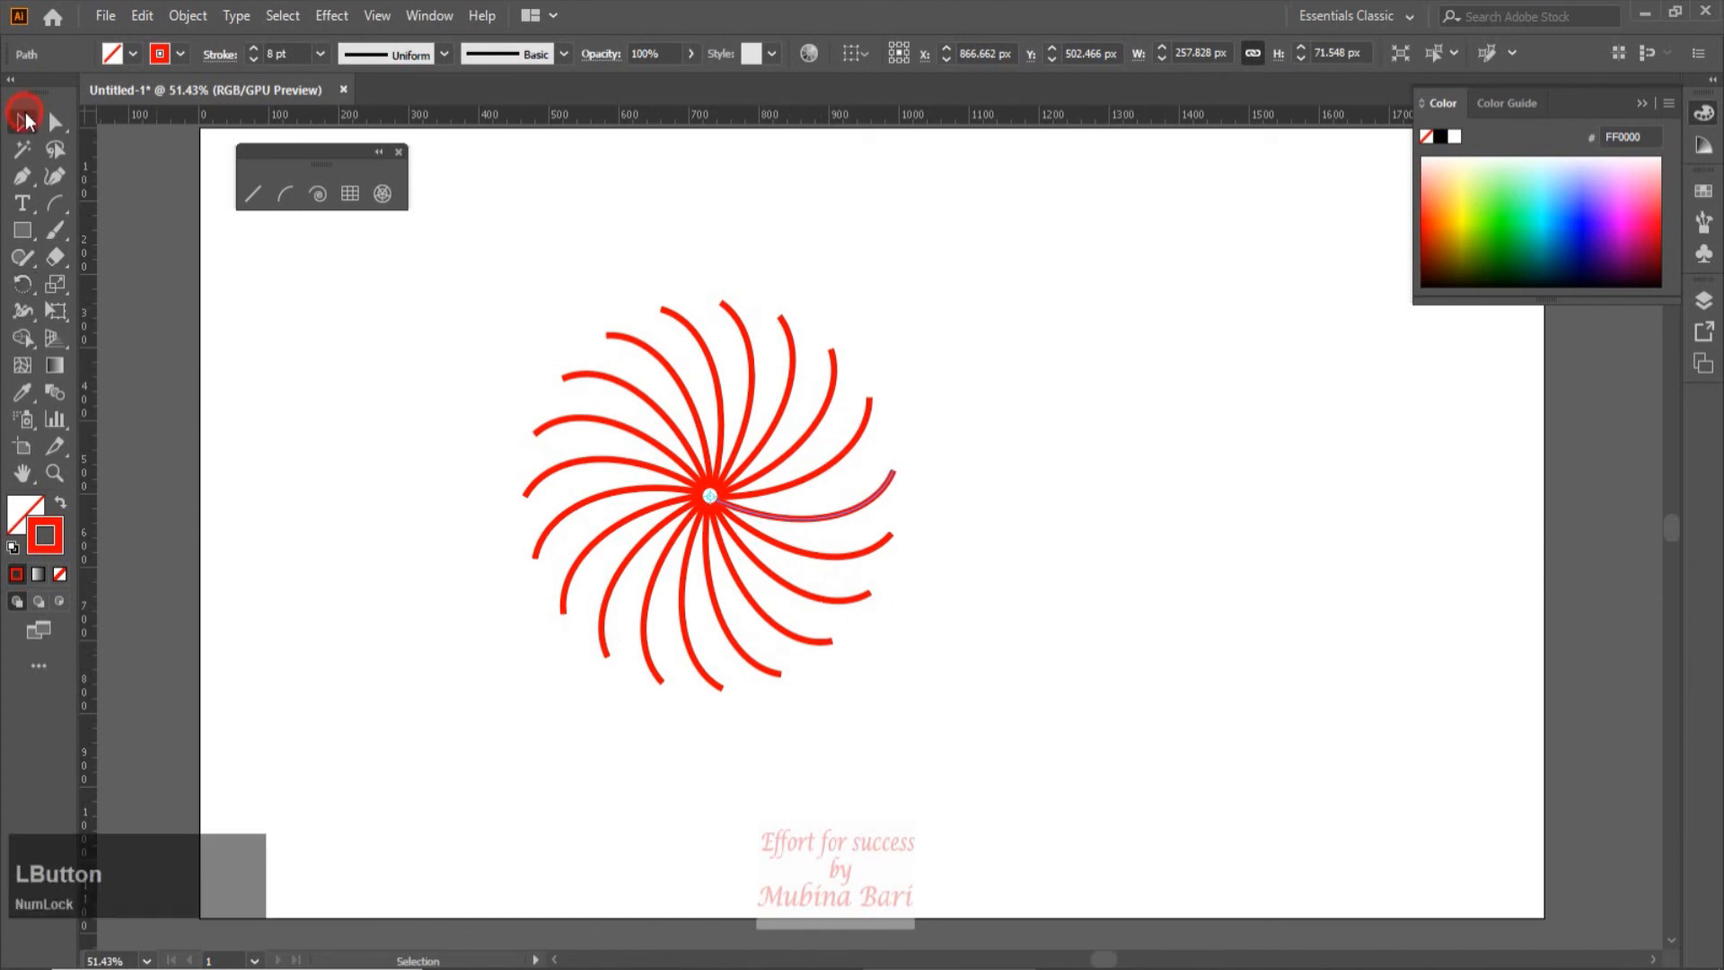
{"action": "left_click_drag", "start_coordinate": [446, 294], "coordinate": [968, 719]}
{"action": "left_click", "coordinate": [446, 55]}
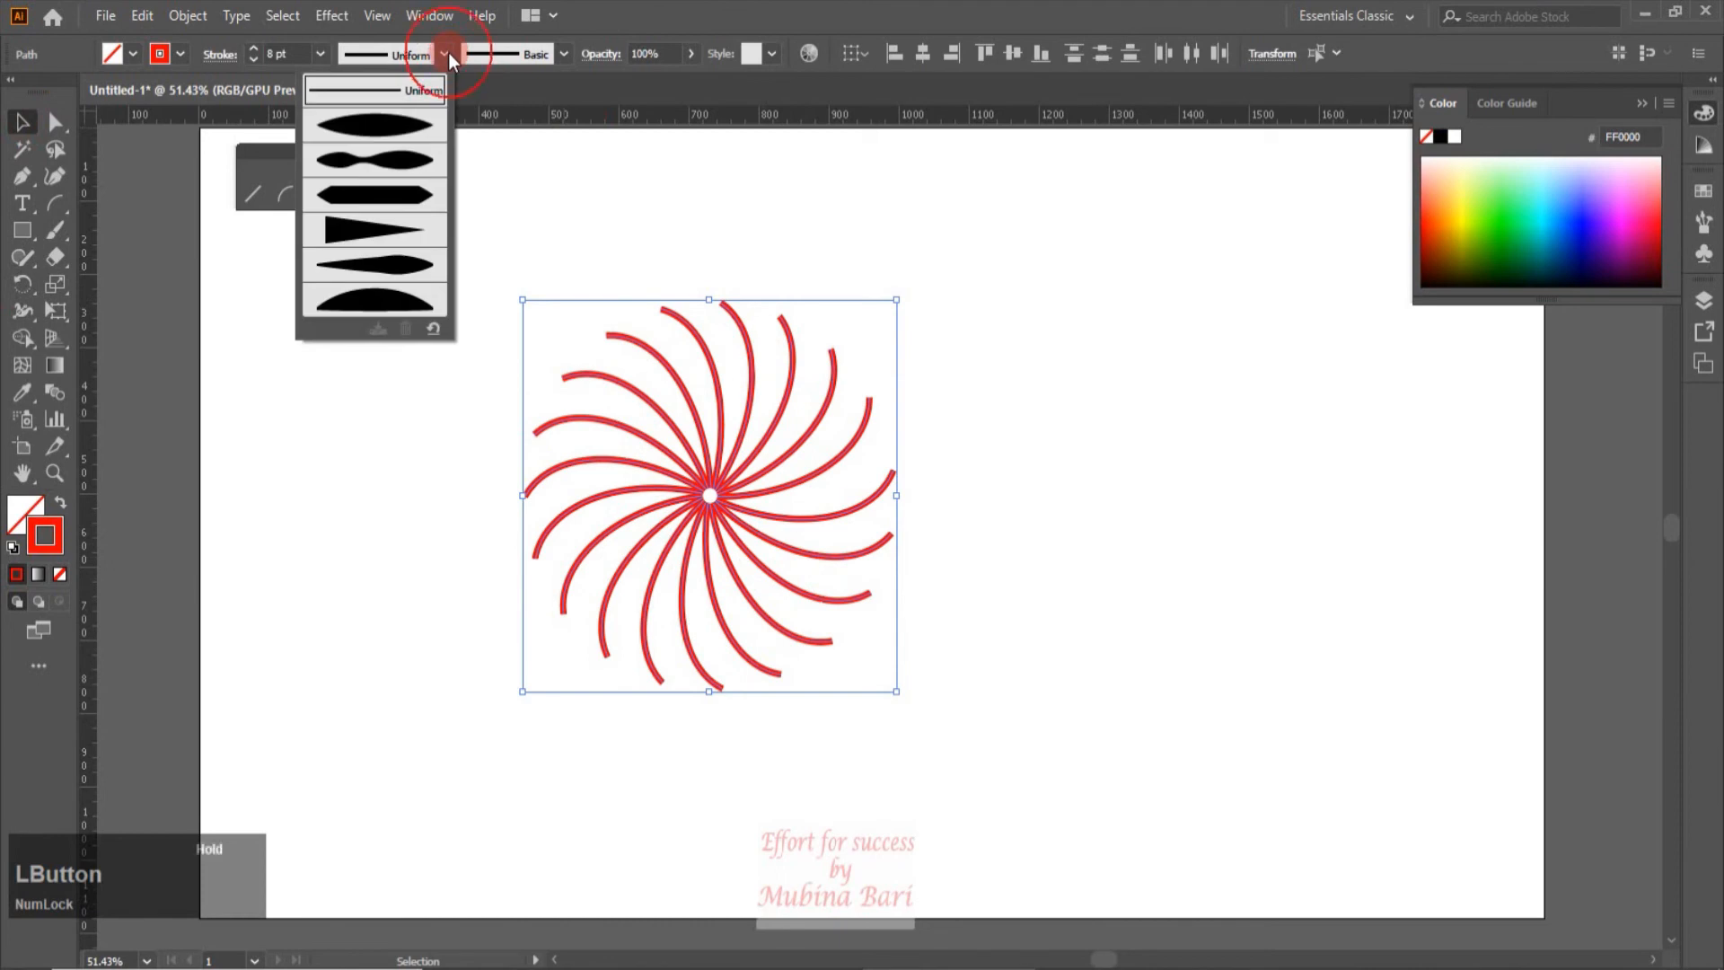
{"action": "left_click", "coordinate": [399, 123]}
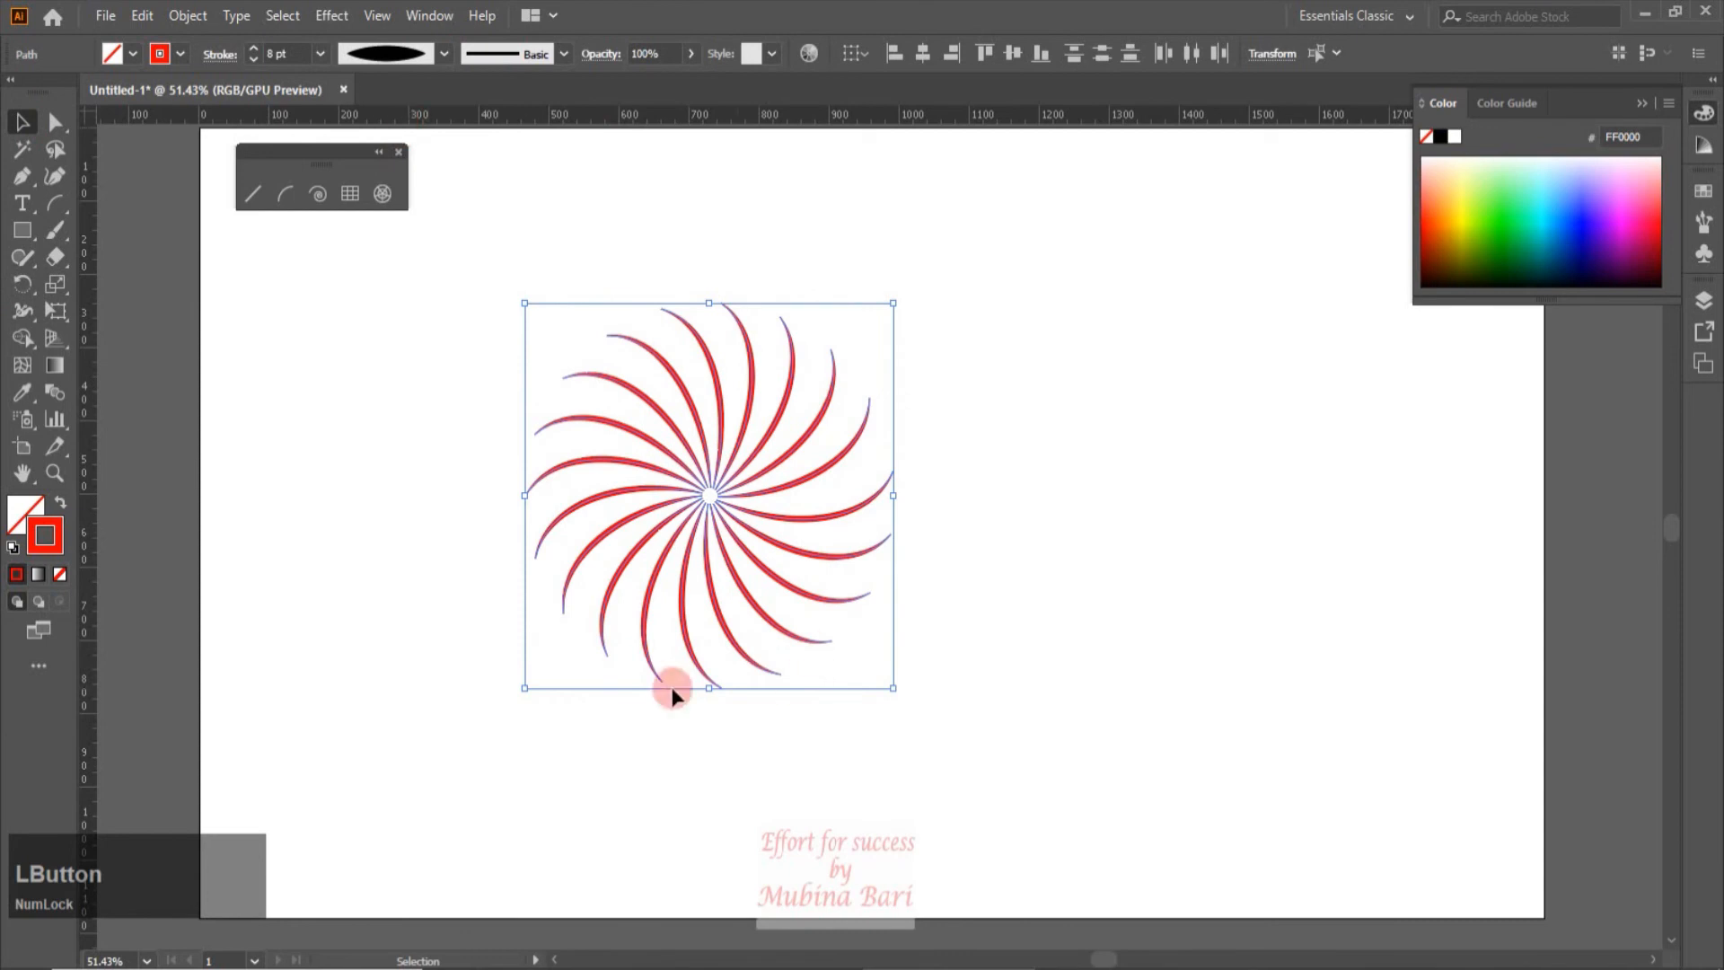
{"action": "left_click", "coordinate": [315, 56]}
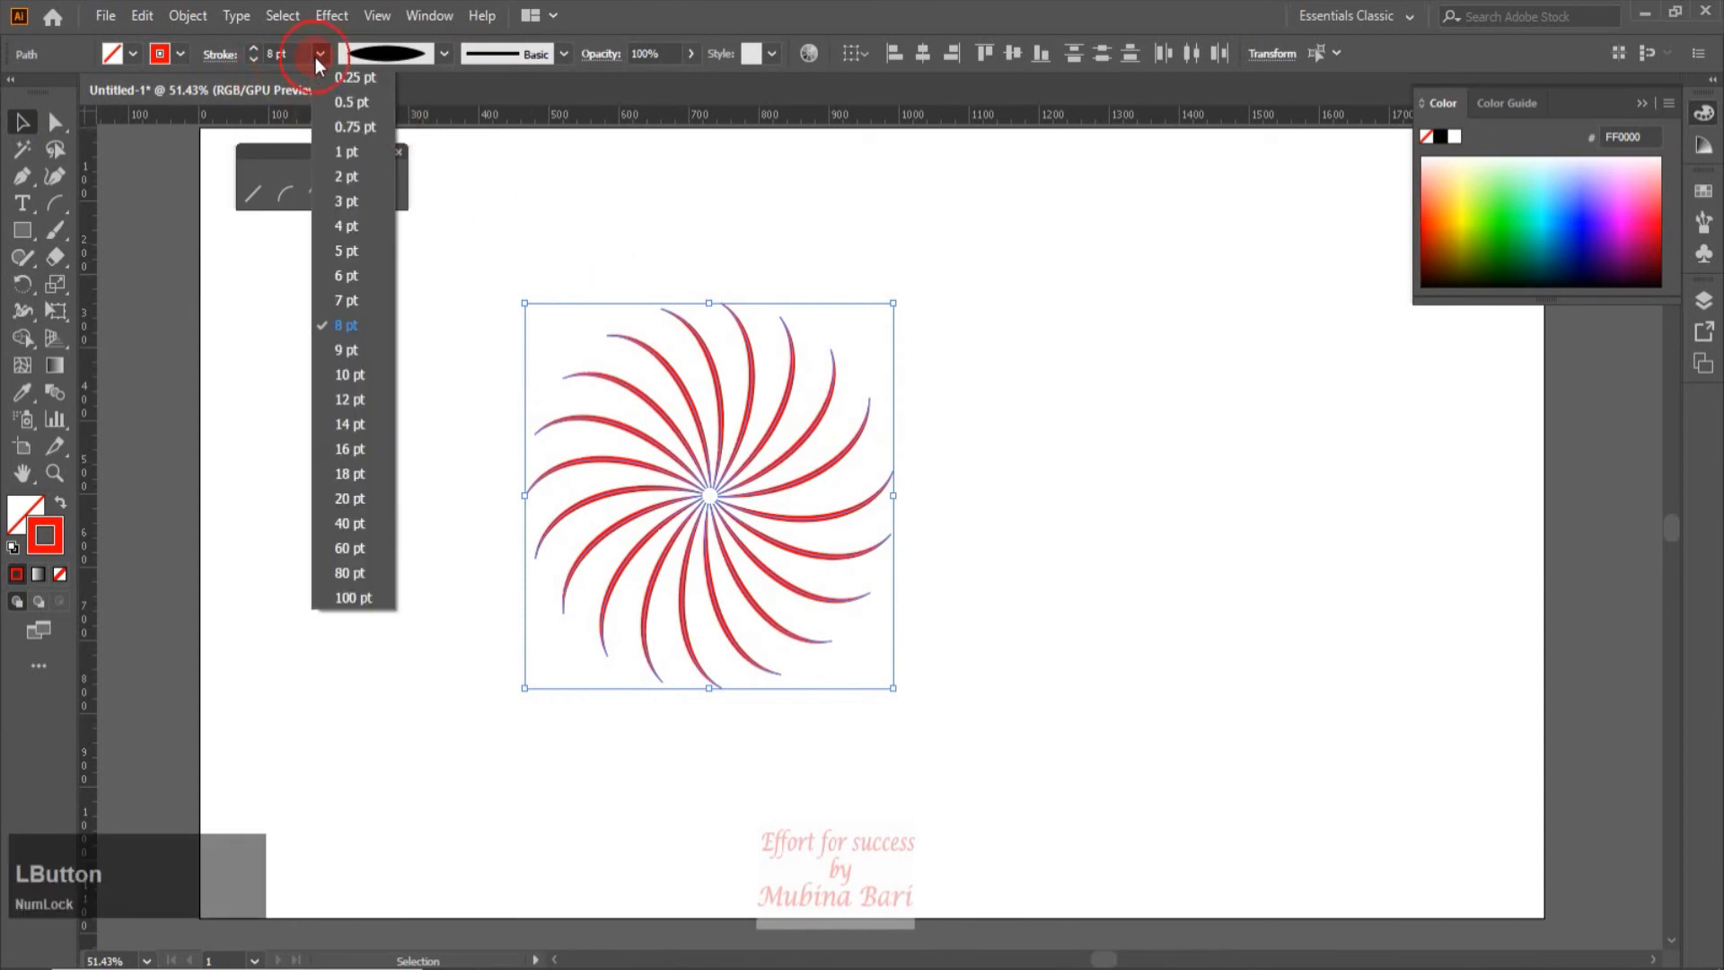
{"action": "left_click", "coordinate": [341, 449]}
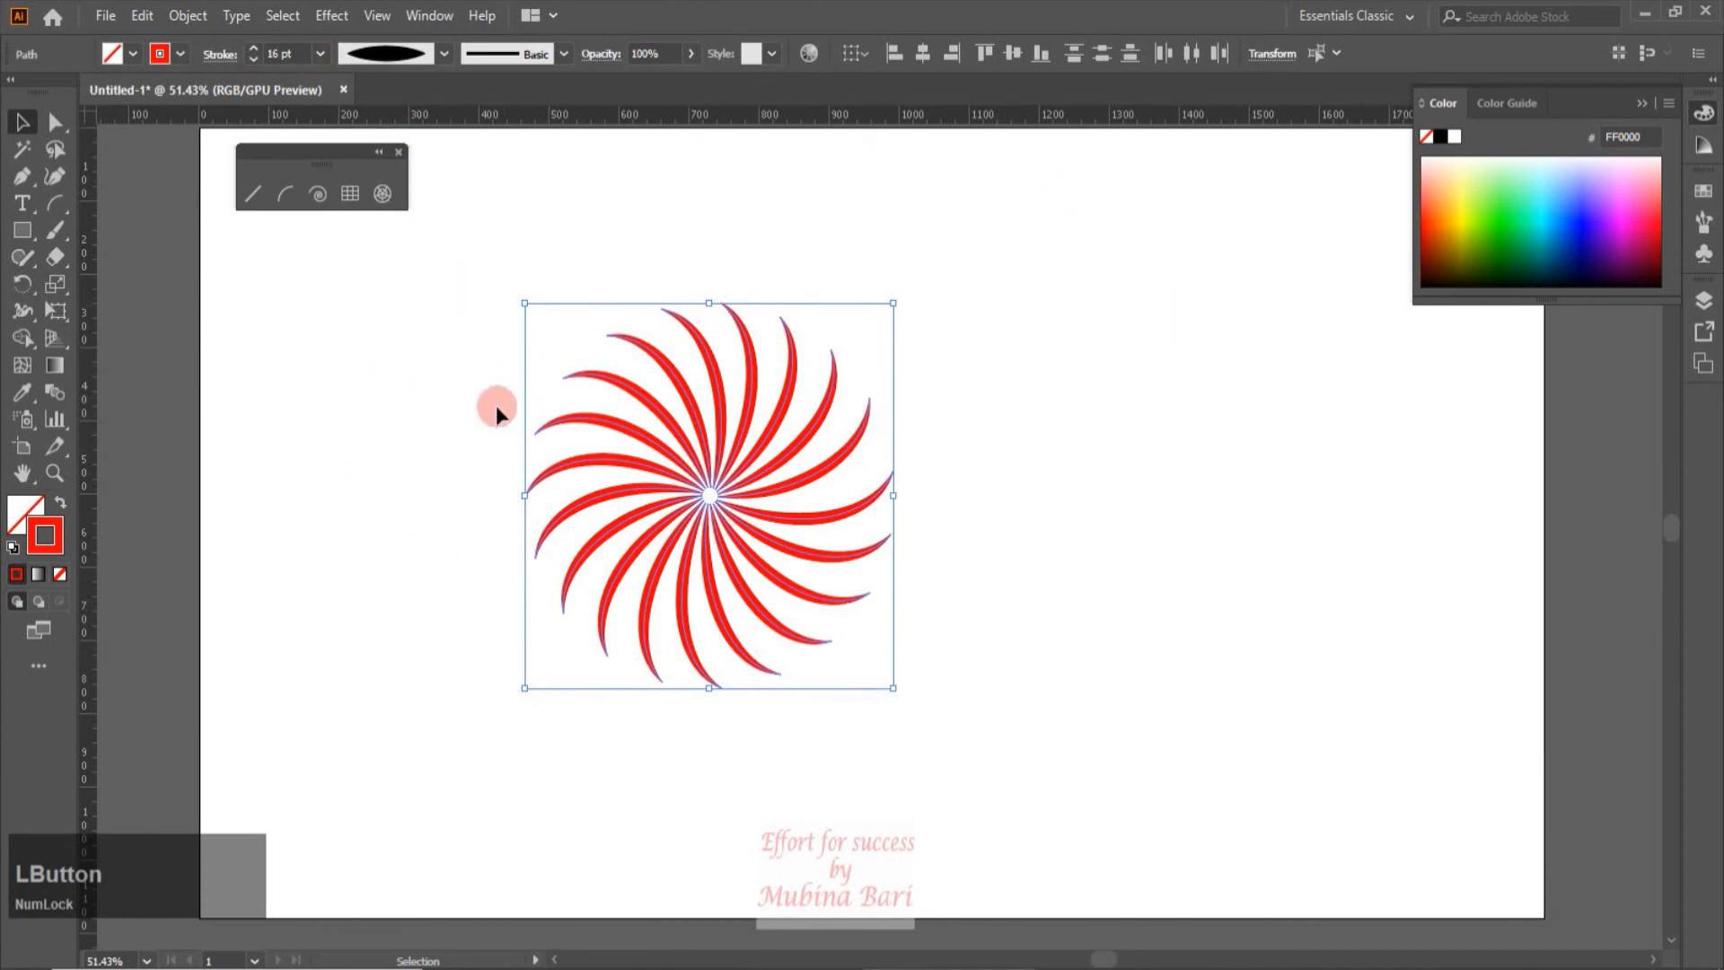
{"action": "left_click", "coordinate": [471, 396]}
Change the width profile of all the pinwheel's arcs to the double-bulged shape and deselect them
{"action": "left_click_drag", "start_coordinate": [439, 343], "coordinate": [920, 633]}
{"action": "left_click", "coordinate": [445, 53]}
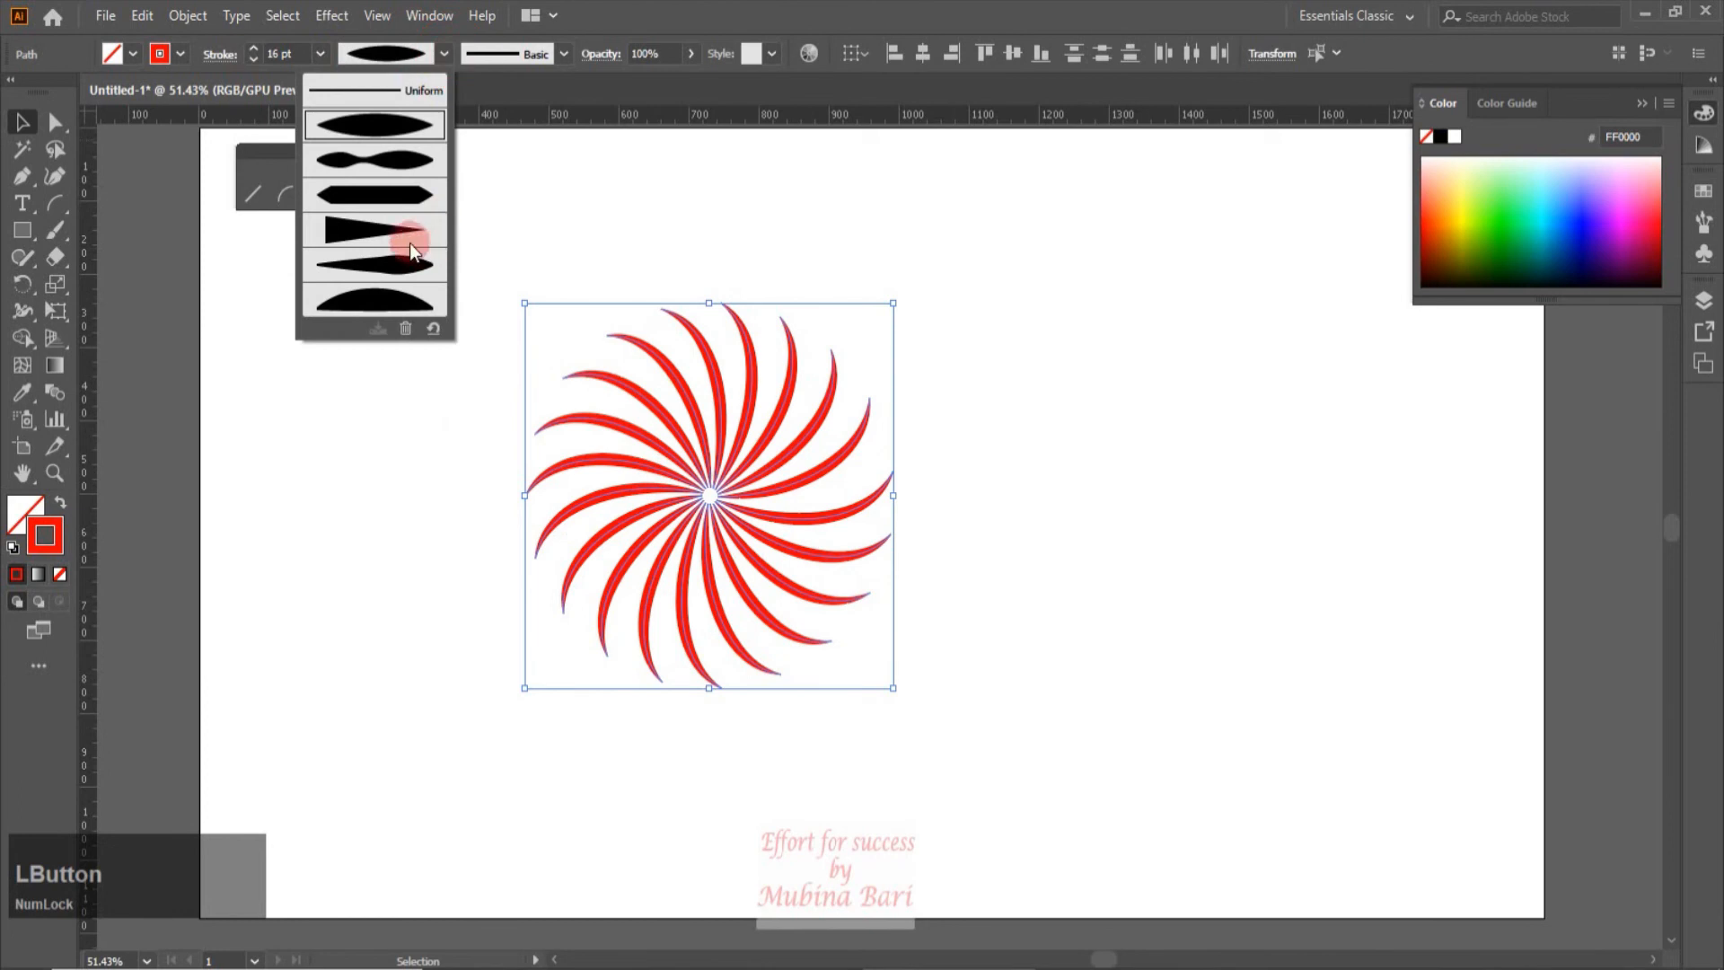
{"action": "left_click", "coordinate": [381, 162]}
{"action": "left_click", "coordinate": [1344, 551]}
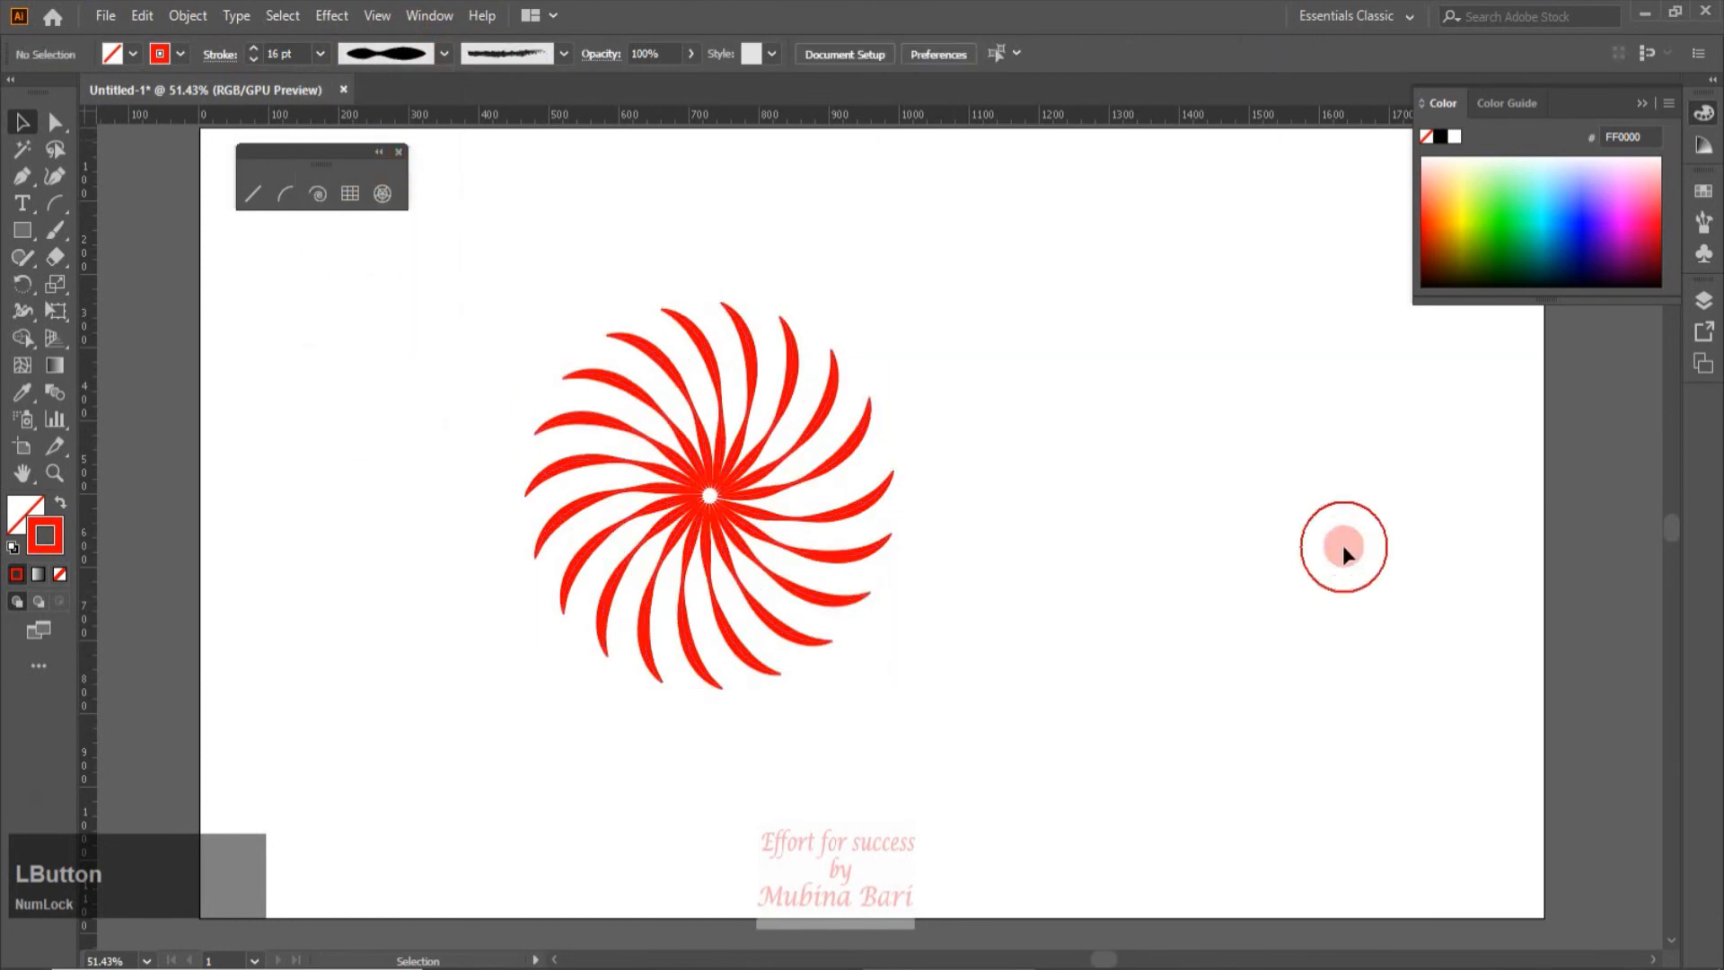
Select all the pinwheel's arcs and group them
{"action": "left_click_drag", "start_coordinate": [487, 194], "coordinate": [928, 773]}
{"action": "left_click_drag", "start_coordinate": [490, 305], "coordinate": [1001, 715]}
{"action": "right_click", "coordinate": [785, 555]}
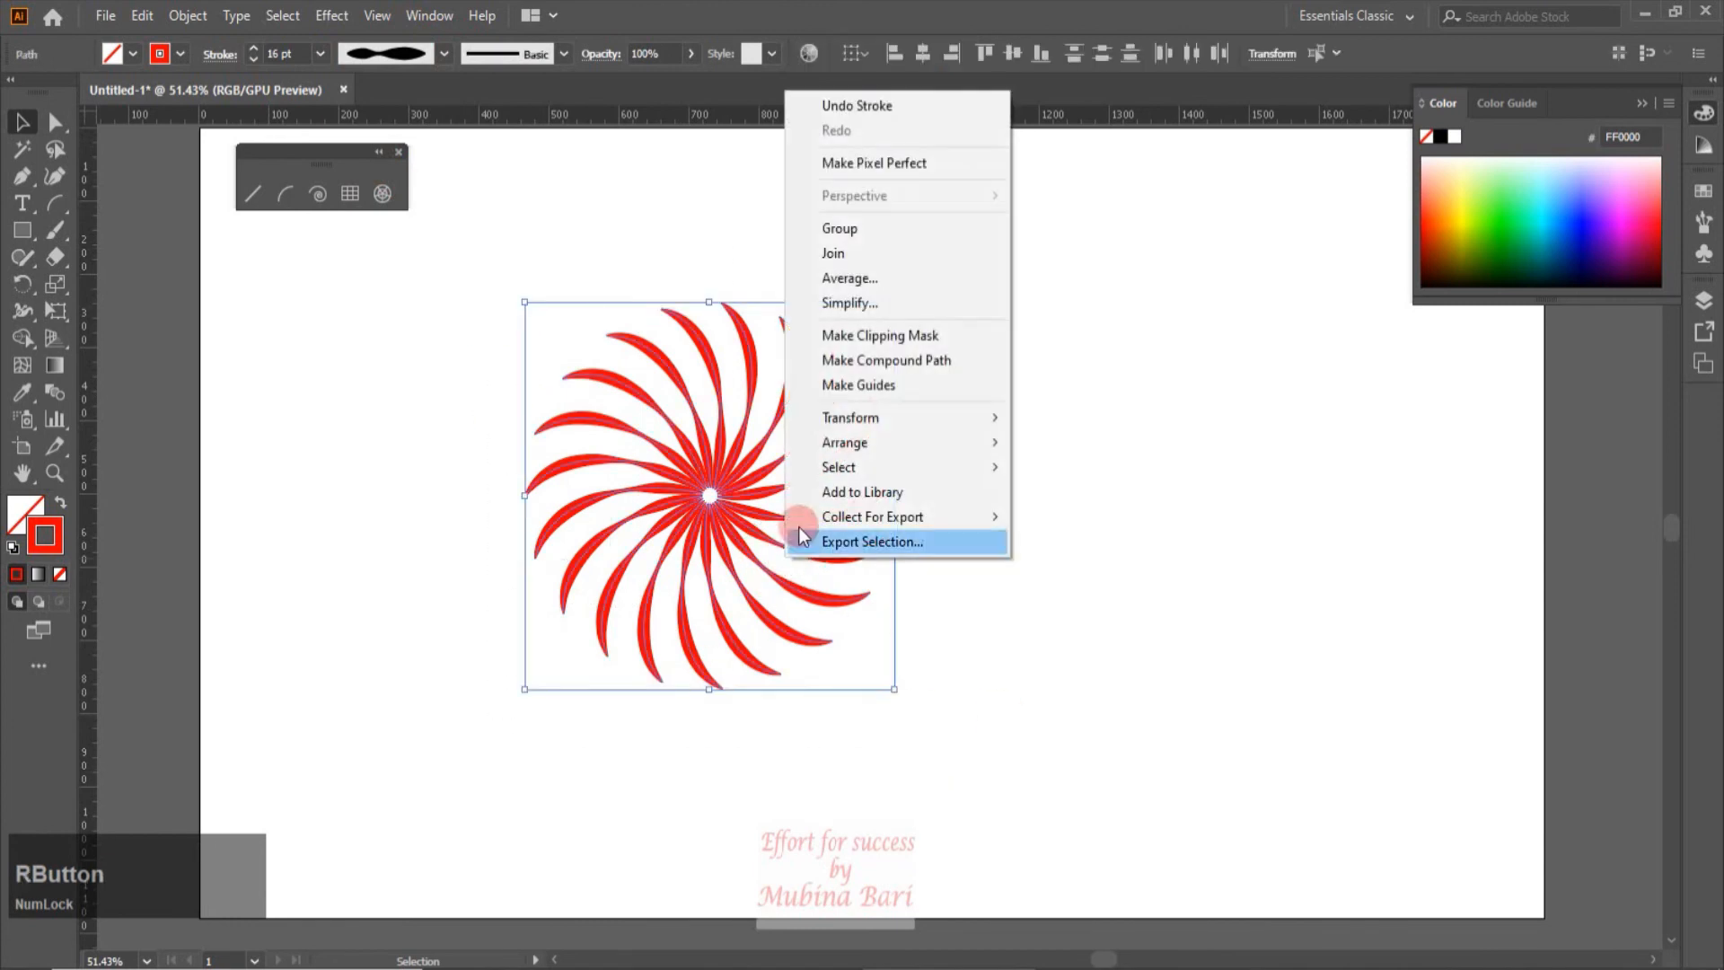
{"action": "left_click", "coordinate": [859, 232]}
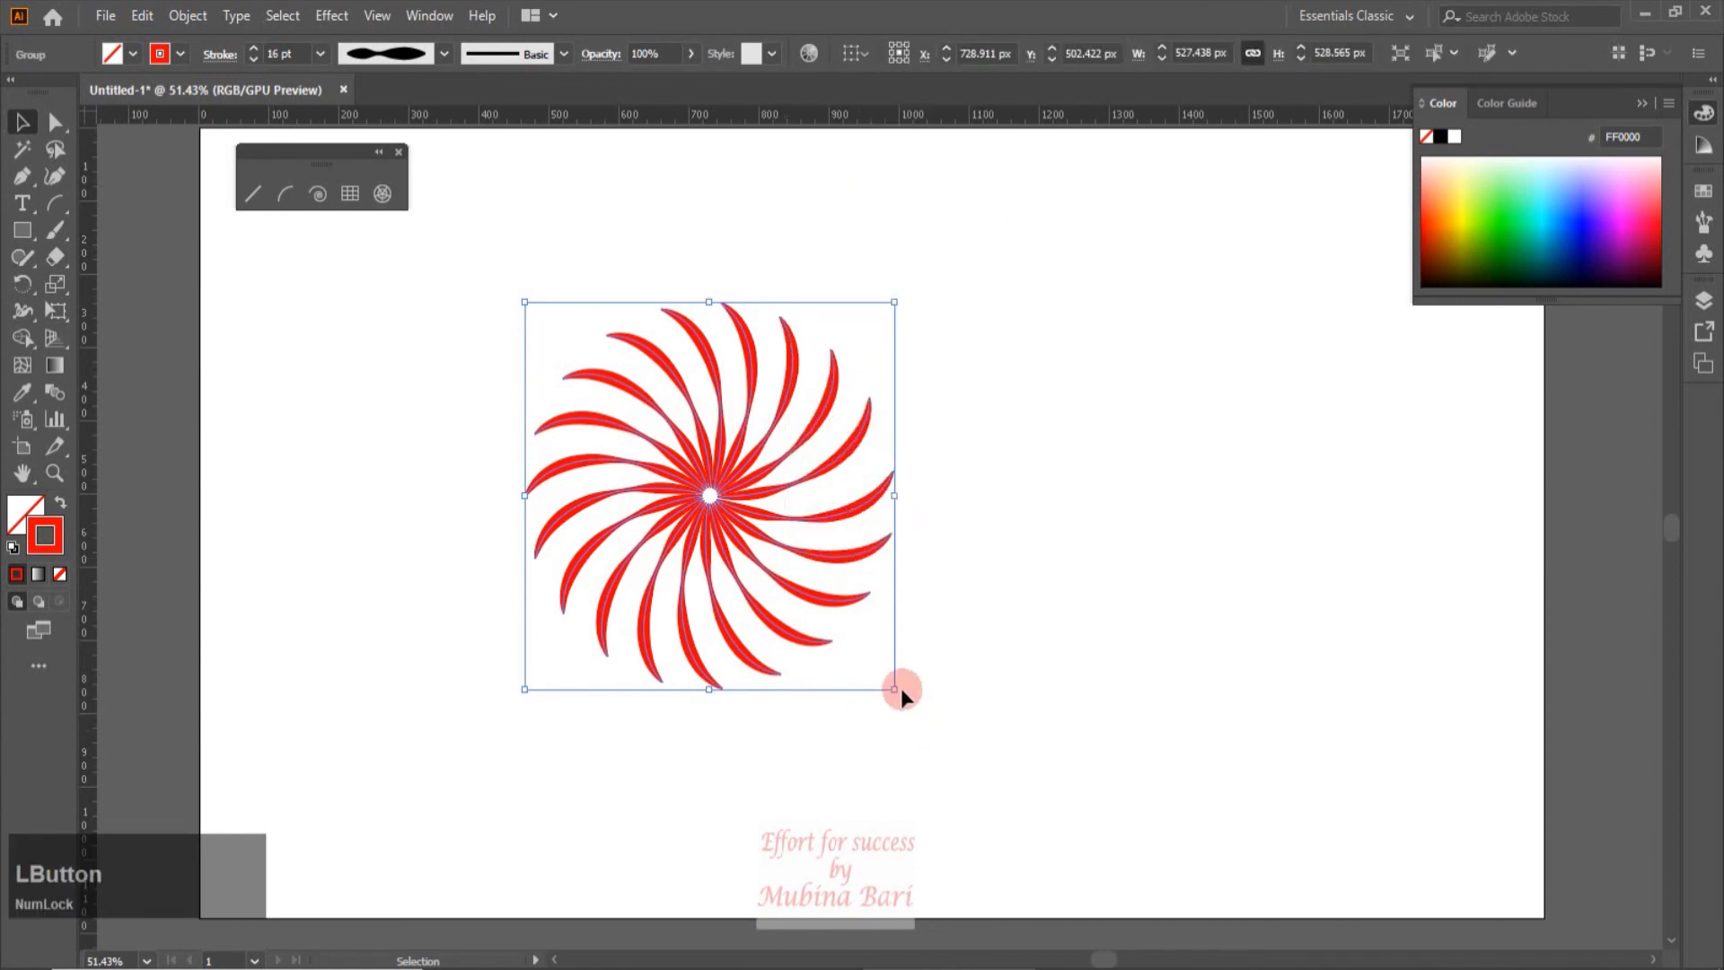
Scale the pinwheel group down to less than half its size and move it to the artboard's upper-right area
{"action": "left_click_drag", "start_coordinate": [896, 688], "coordinate": [682, 467]}
{"action": "left_click", "coordinate": [1009, 450]}
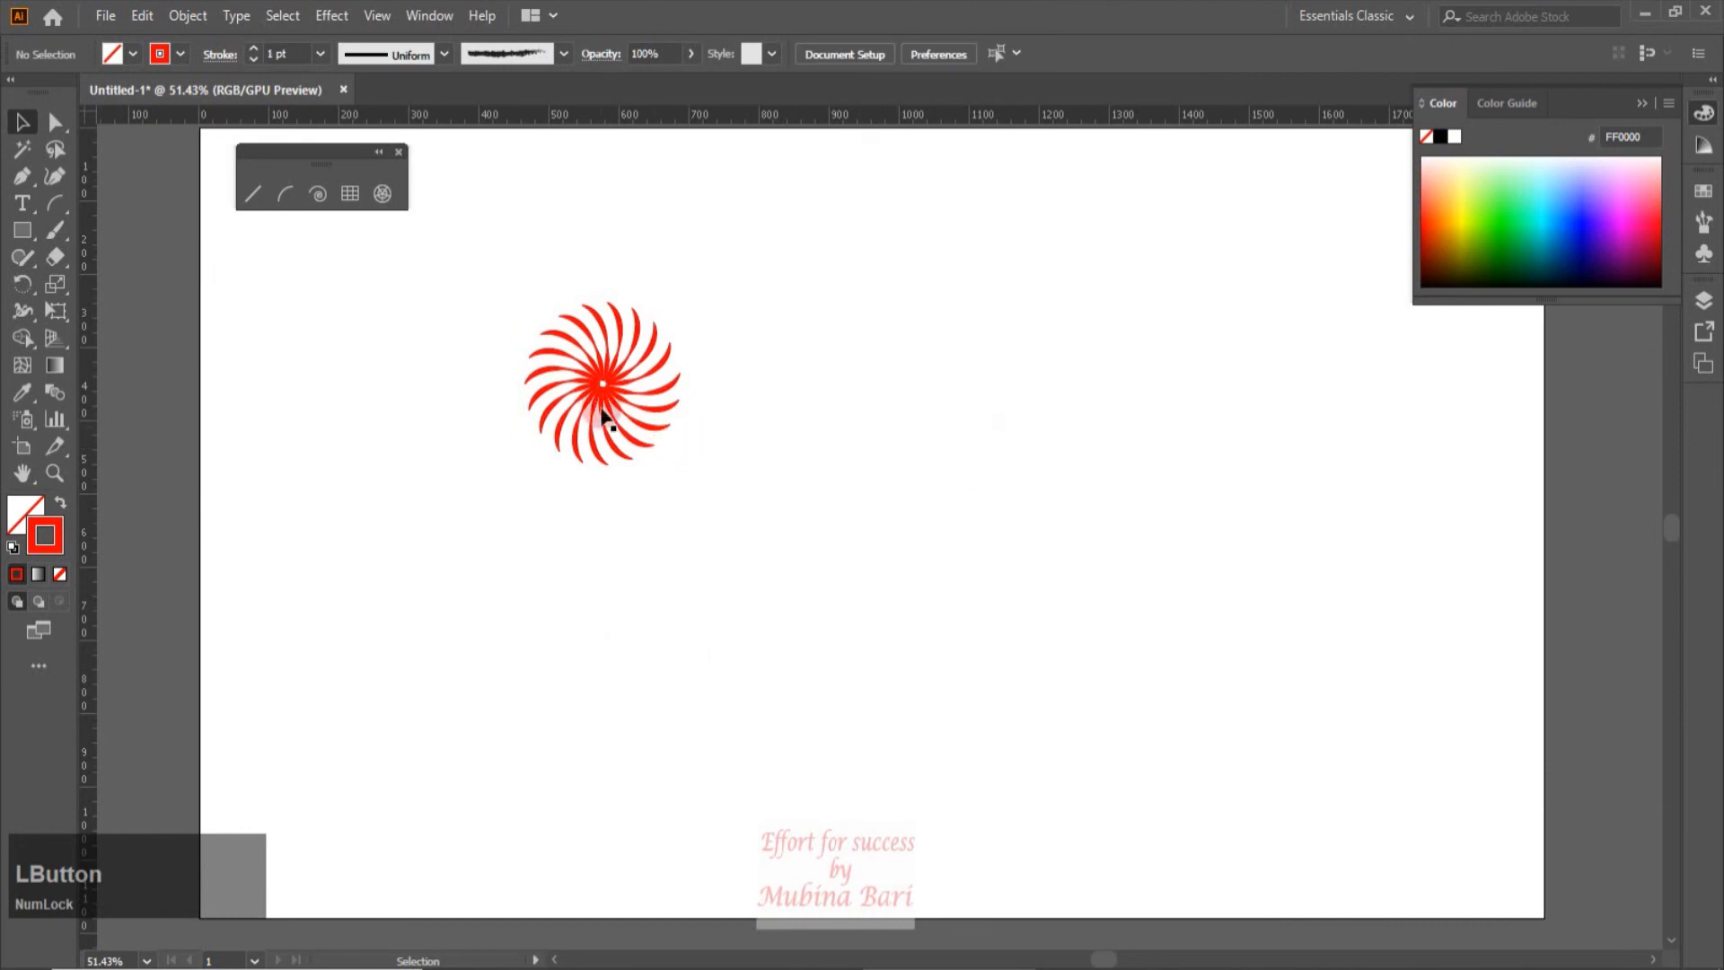
{"action": "left_click_drag", "start_coordinate": [607, 385], "coordinate": [1232, 274]}
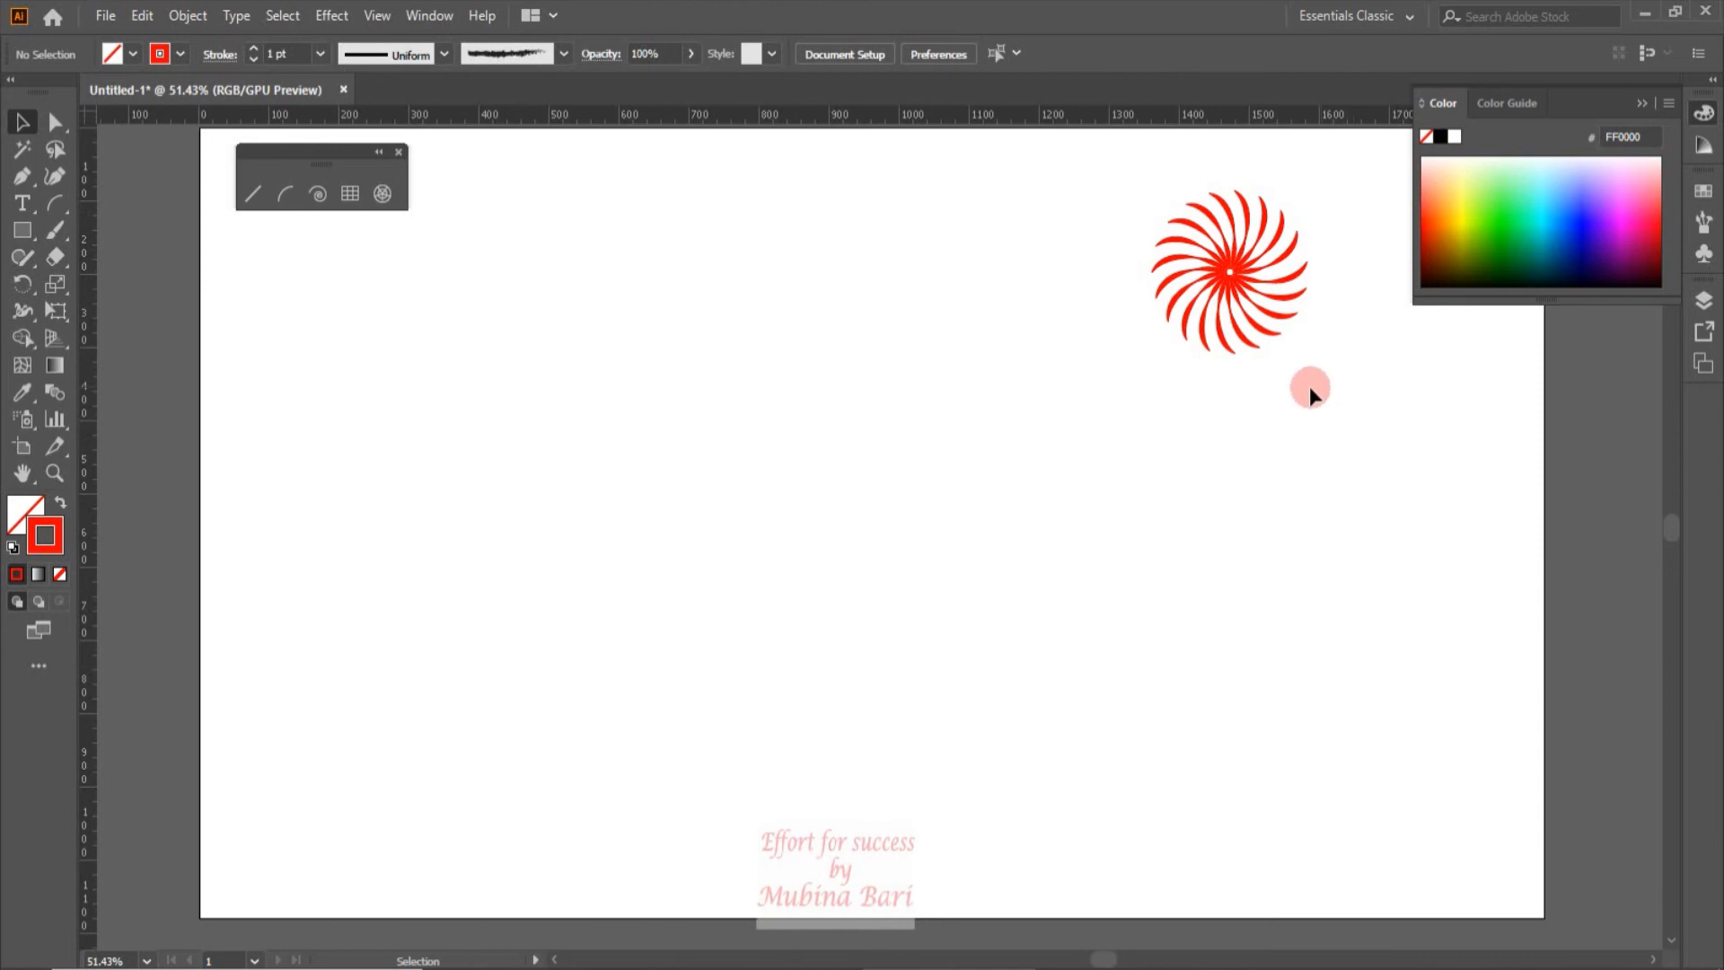
Draw a freehand spiral about 480 × 457 px in the artboard's upper-left area with the Spiral tool, and delete it
{"action": "left_click", "coordinate": [319, 195]}
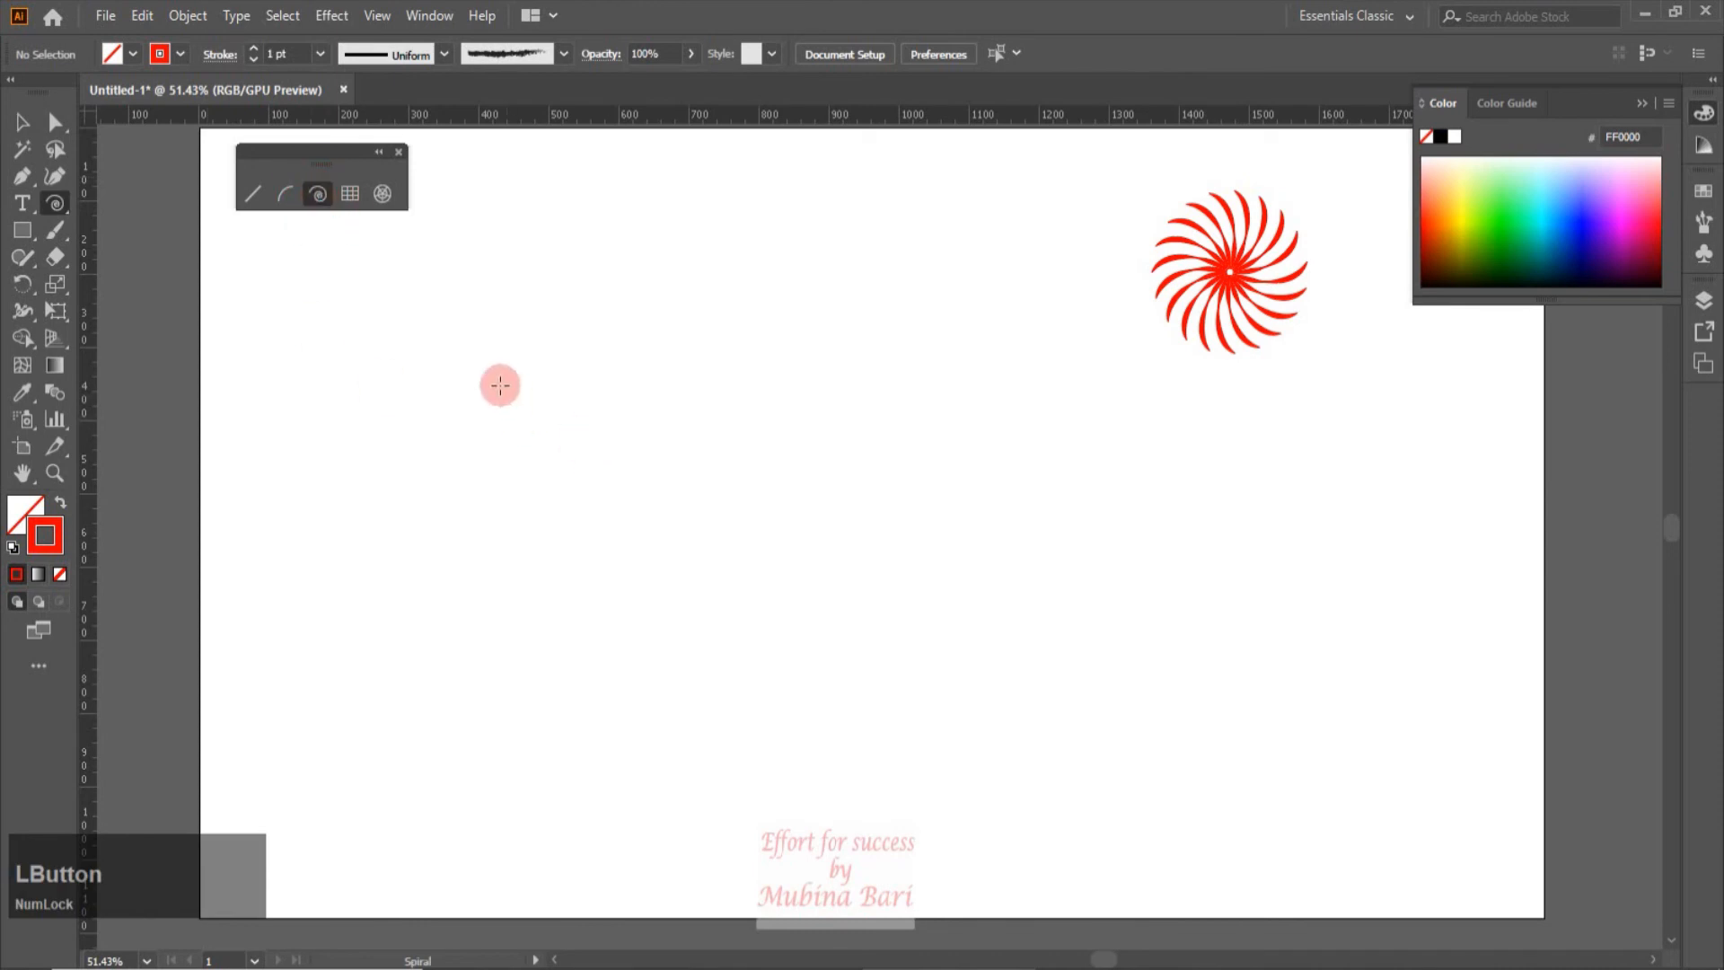
{"action": "left_click_drag", "start_coordinate": [493, 374], "coordinate": [643, 513]}
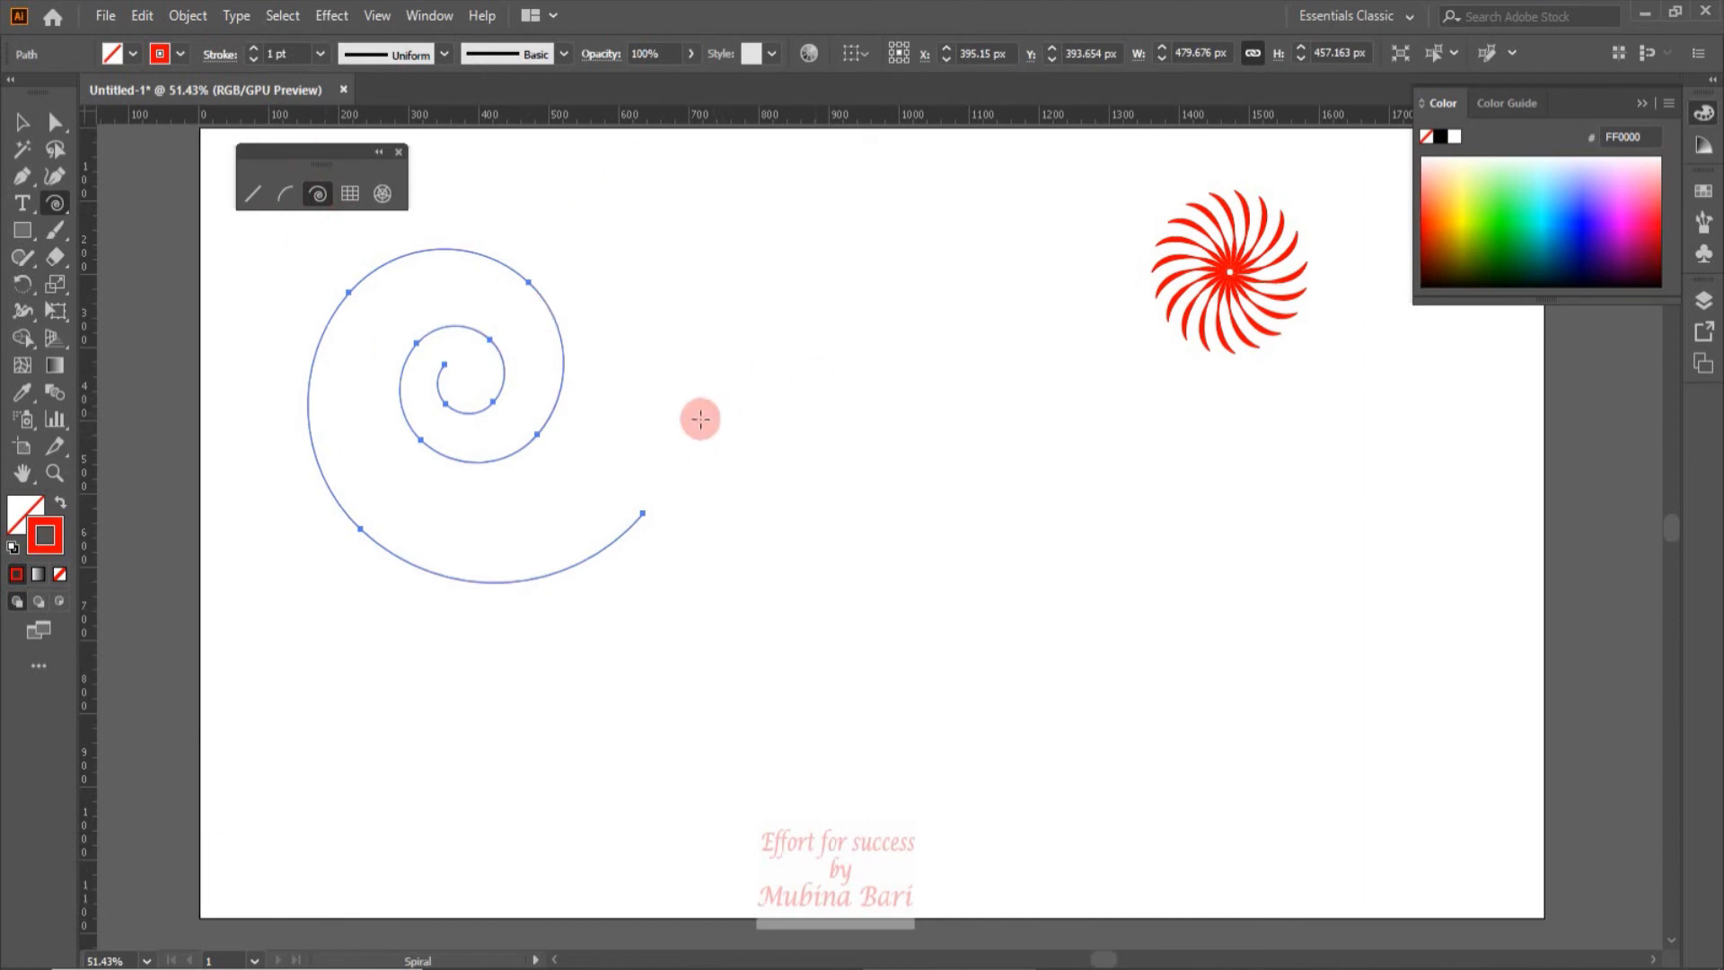
{"action": "key", "text": "Delete"}
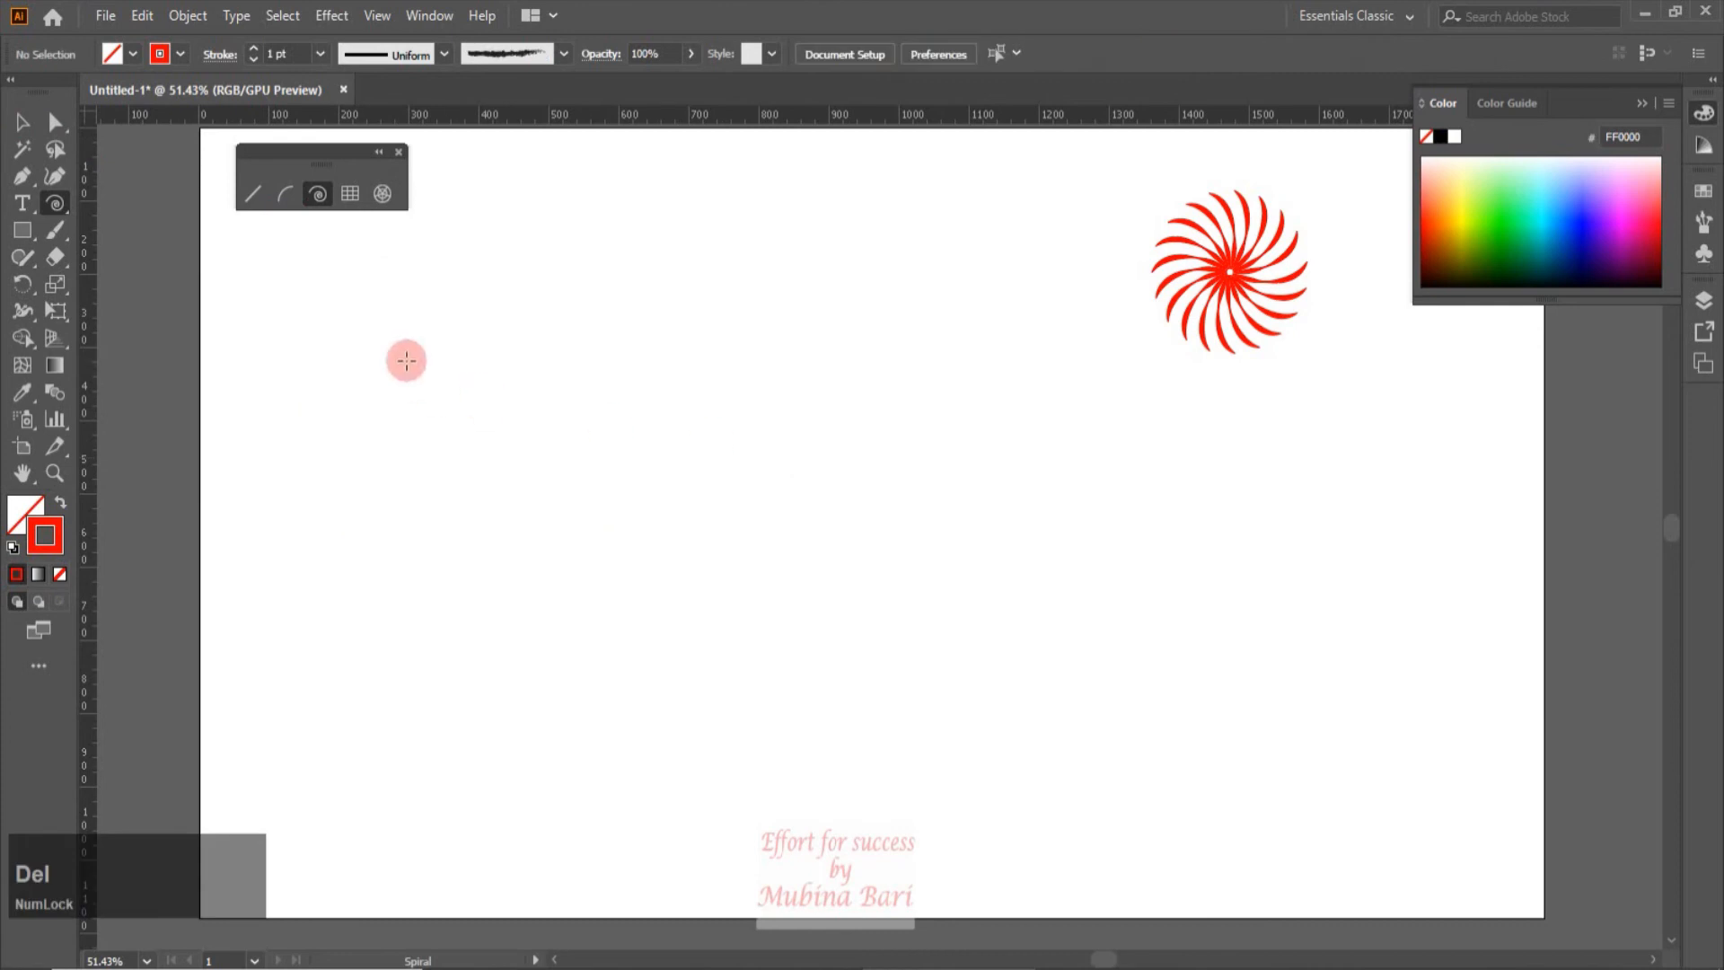
Start another spiral in the artboard's left part and reduce its segments to a single short arc while drawing
{"action": "left_click_drag", "start_coordinate": [400, 408], "coordinate": [501, 542]}
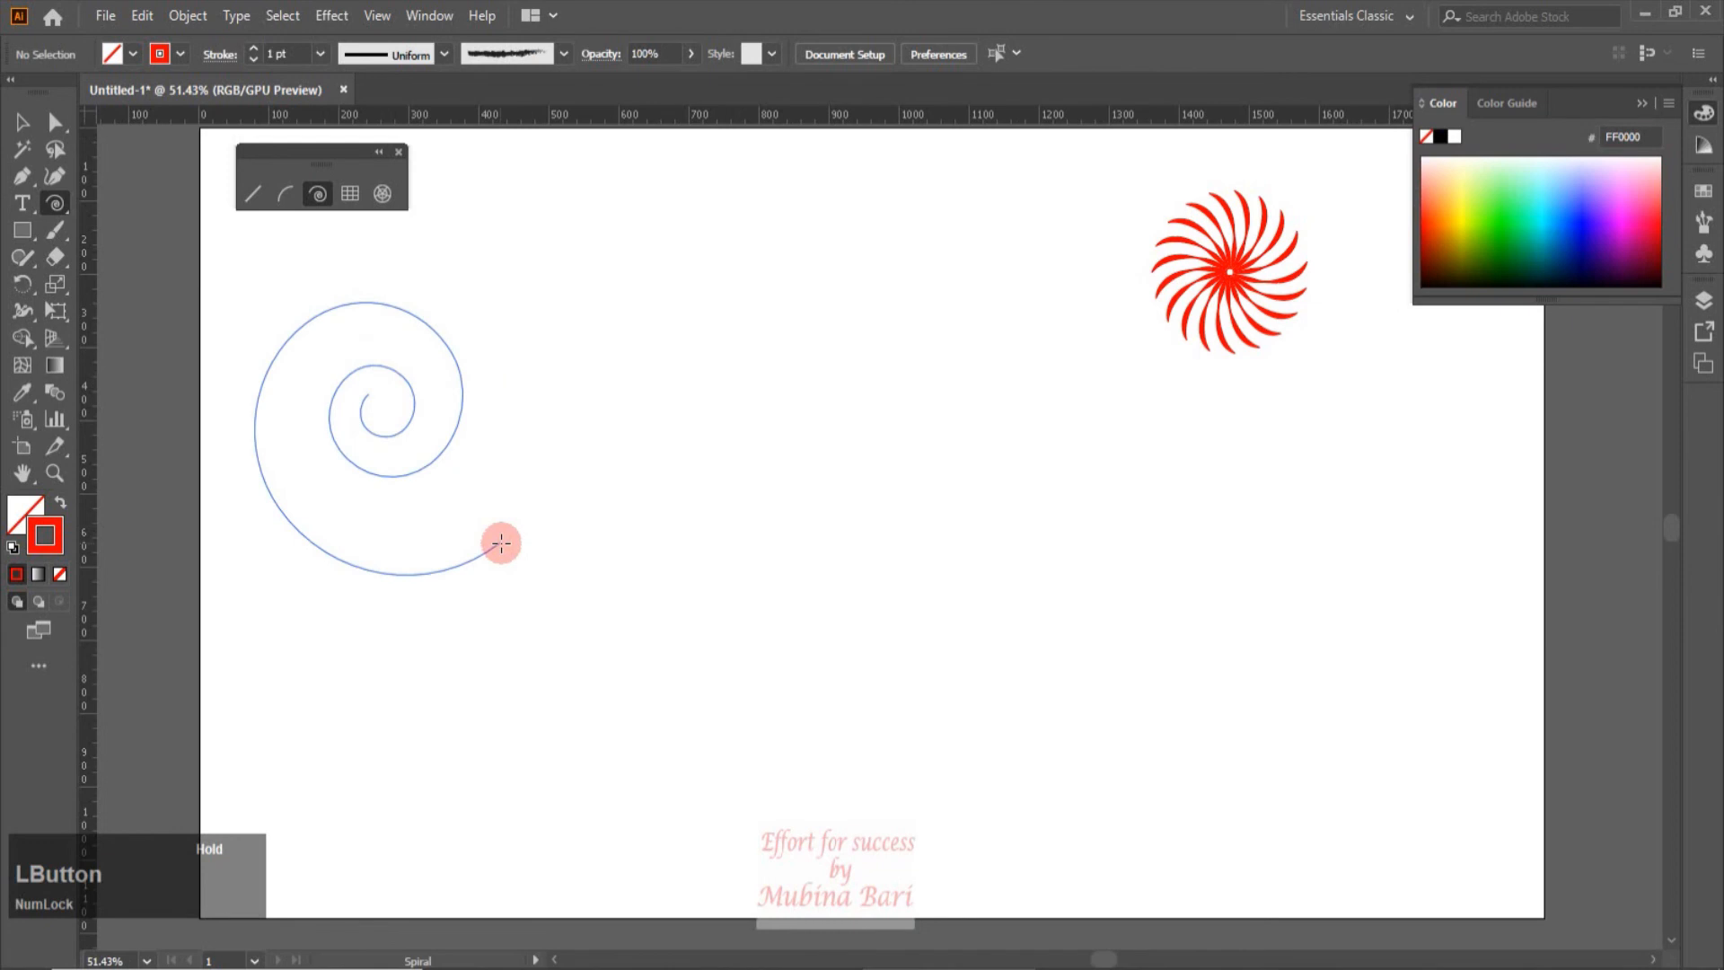
{"action": "left_click_drag", "start_coordinate": [501, 543], "coordinate": [501, 543]}
{"action": "key", "text": "Up"}
{"action": "key", "text": "Up"}
{"action": "key", "text": "Down"}
{"action": "left_click_drag", "start_coordinate": [501, 543], "coordinate": [502, 543]}
{"action": "key", "text": "Down"}
{"action": "key", "text": "Down"}
{"action": "key", "text": "Down"}
{"action": "key", "text": "Down"}
{"action": "key", "text": "Down"}
{"action": "key", "text": "Down"}
{"action": "key", "text": "Down"}
{"action": "key", "text": "Down"}
{"action": "key", "text": "Down"}
{"action": "key", "text": "Down"}
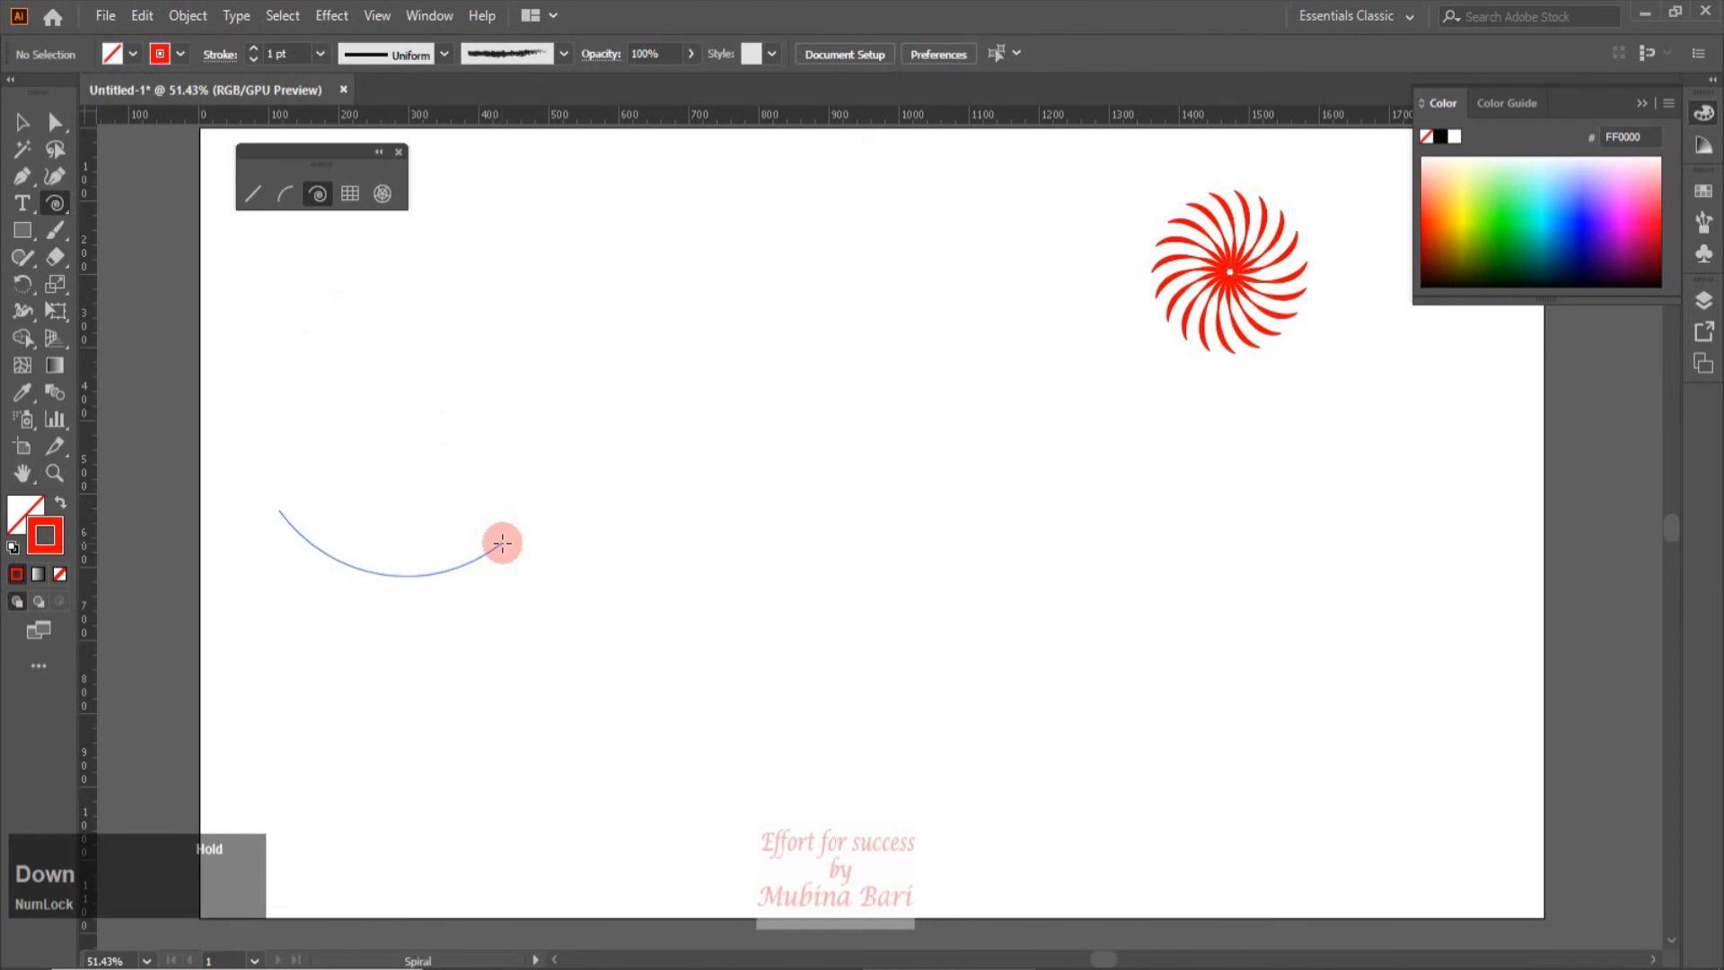
Add segments back to the spiral until it has several inner turns, finish drawing it, and delete it
{"action": "key", "text": "Up"}
{"action": "key", "text": "Up"}
{"action": "key", "text": "Up"}
{"action": "key", "text": "Up"}
{"action": "left_click_drag", "start_coordinate": [502, 542], "coordinate": [506, 542]}
{"action": "key", "text": "Up"}
{"action": "key", "text": "Up"}
{"action": "key", "text": "Up"}
{"action": "key", "text": "Up"}
{"action": "key", "text": "Up"}
{"action": "key", "text": "Up"}
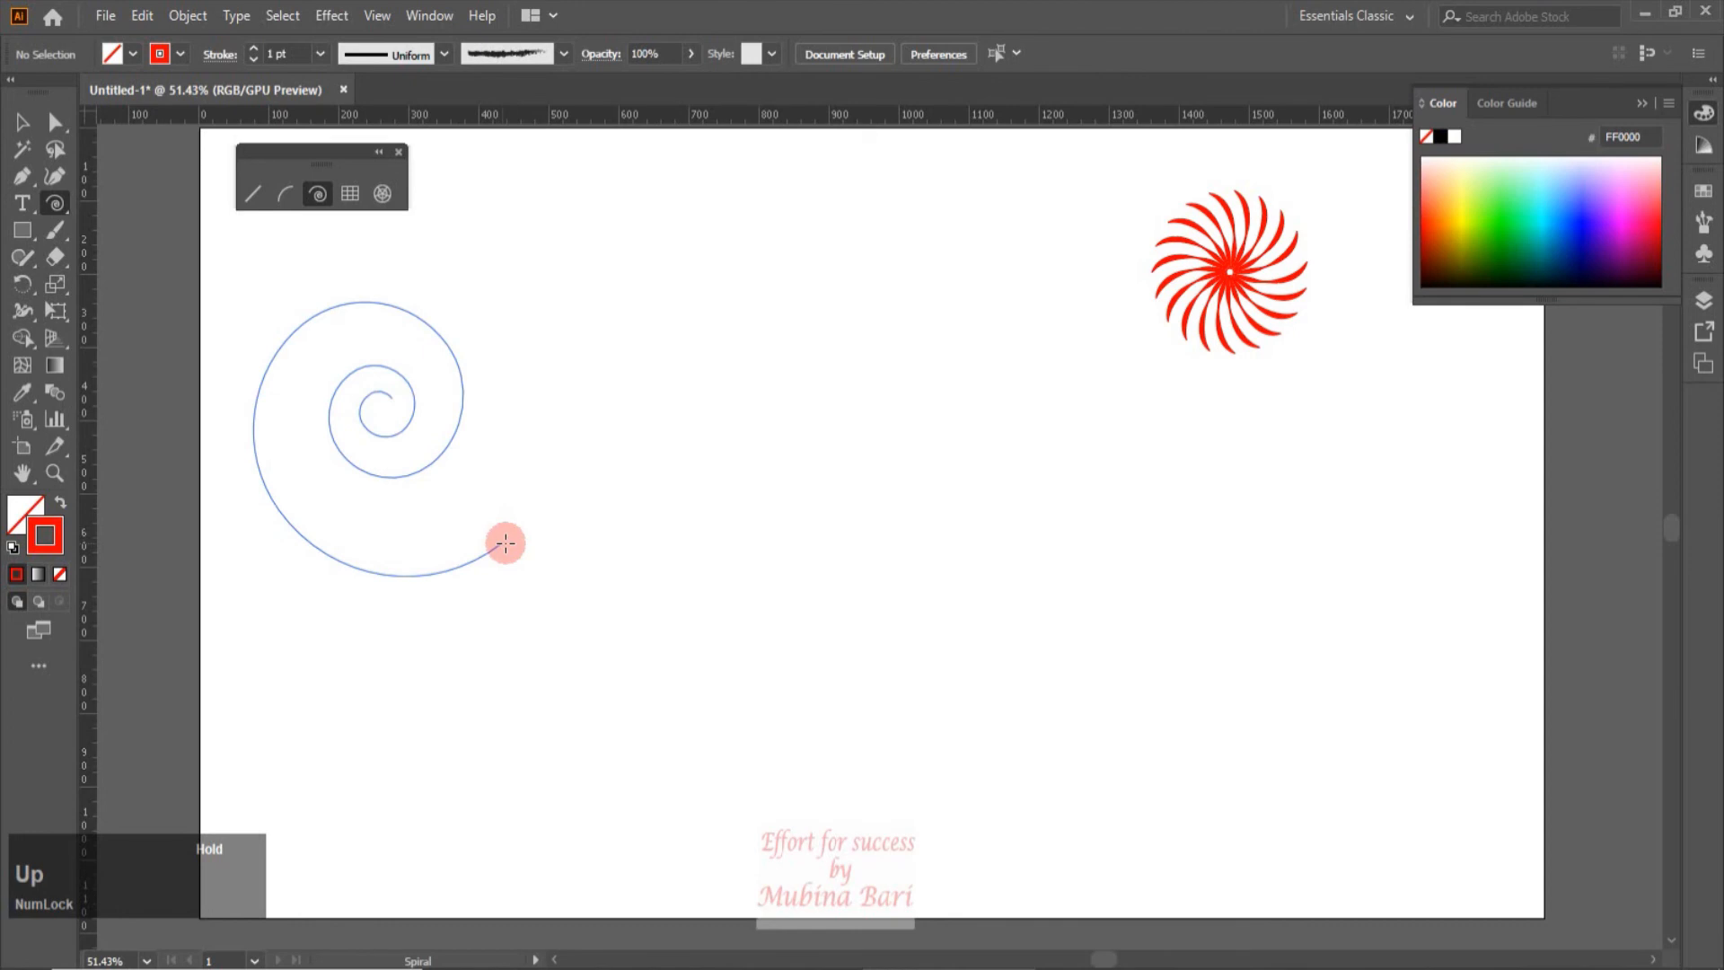
{"action": "left_click_drag", "start_coordinate": [505, 542], "coordinate": [591, 538]}
{"action": "key", "text": "Delete"}
Draw a spiral about 451 × 511 px in the artboard's upper-left area, reversing its winding repeatedly while drawing, and delete it
{"action": "left_click_drag", "start_coordinate": [506, 401], "coordinate": [611, 581]}
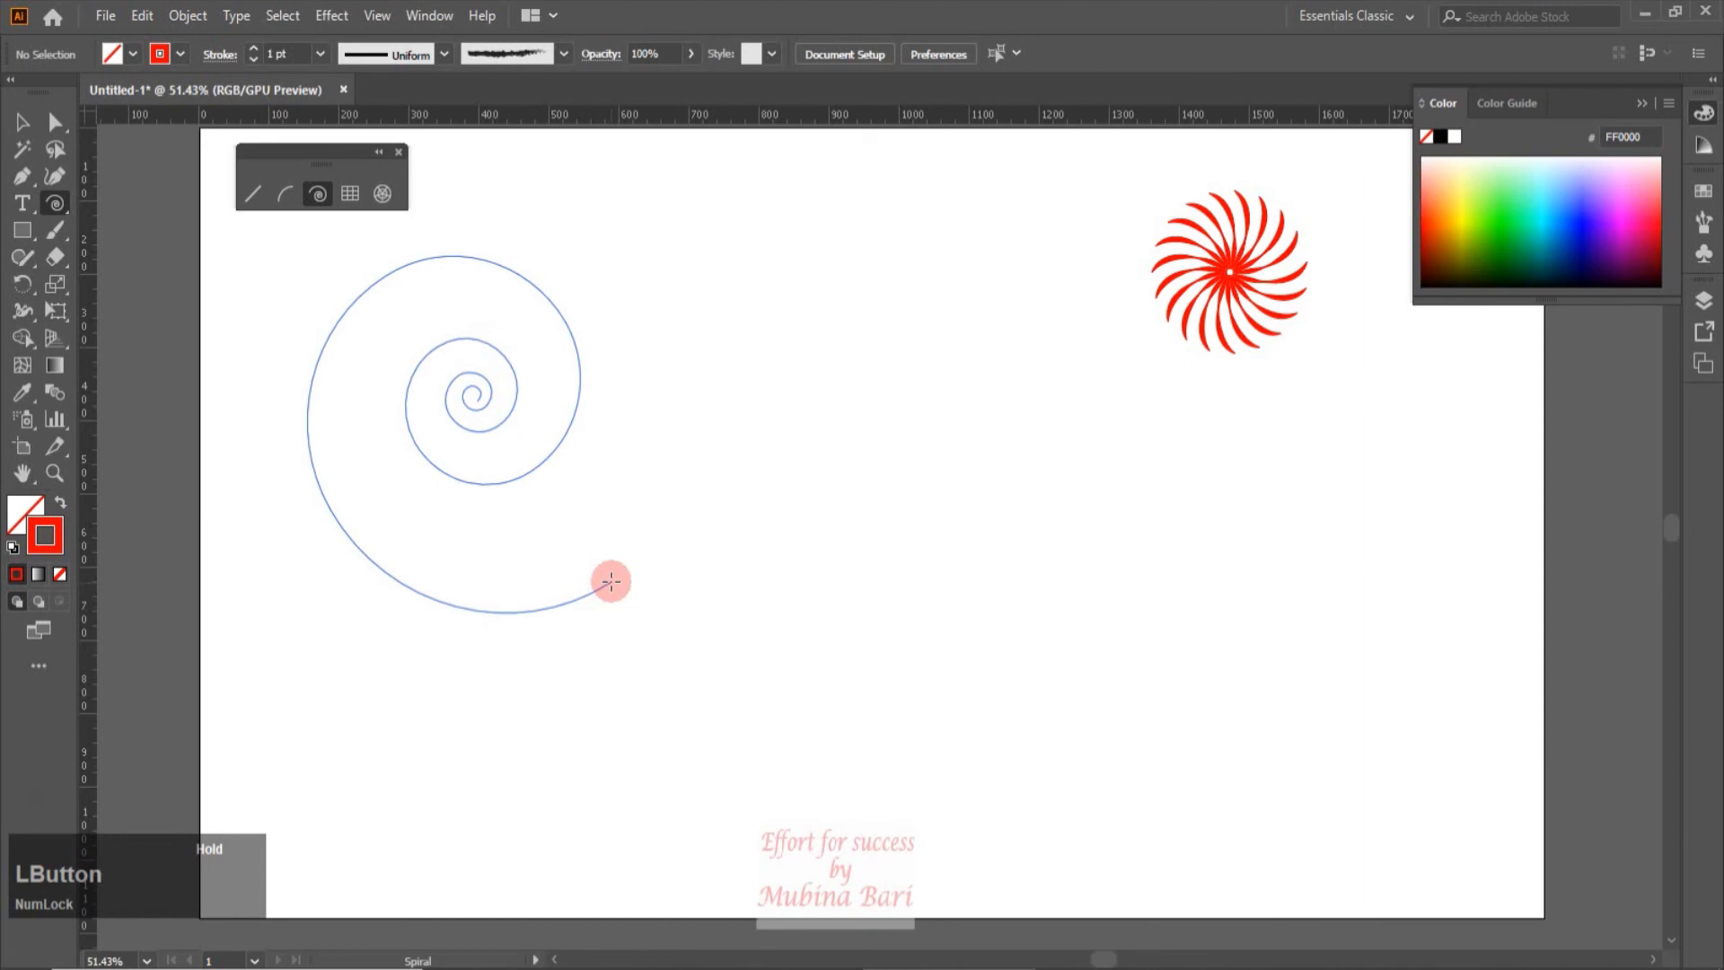
{"action": "key", "text": "r"}
{"action": "key", "text": "r"}
{"action": "left_click_drag", "start_coordinate": [610, 581], "coordinate": [610, 581]}
{"action": "key", "text": "r"}
{"action": "key", "text": "r"}
{"action": "key", "text": "r"}
{"action": "key", "text": "r"}
{"action": "key", "text": "r"}
{"action": "key", "text": "r"}
{"action": "key", "text": "r"}
{"action": "key", "text": "r"}
{"action": "key", "text": "r"}
{"action": "key", "text": "r"}
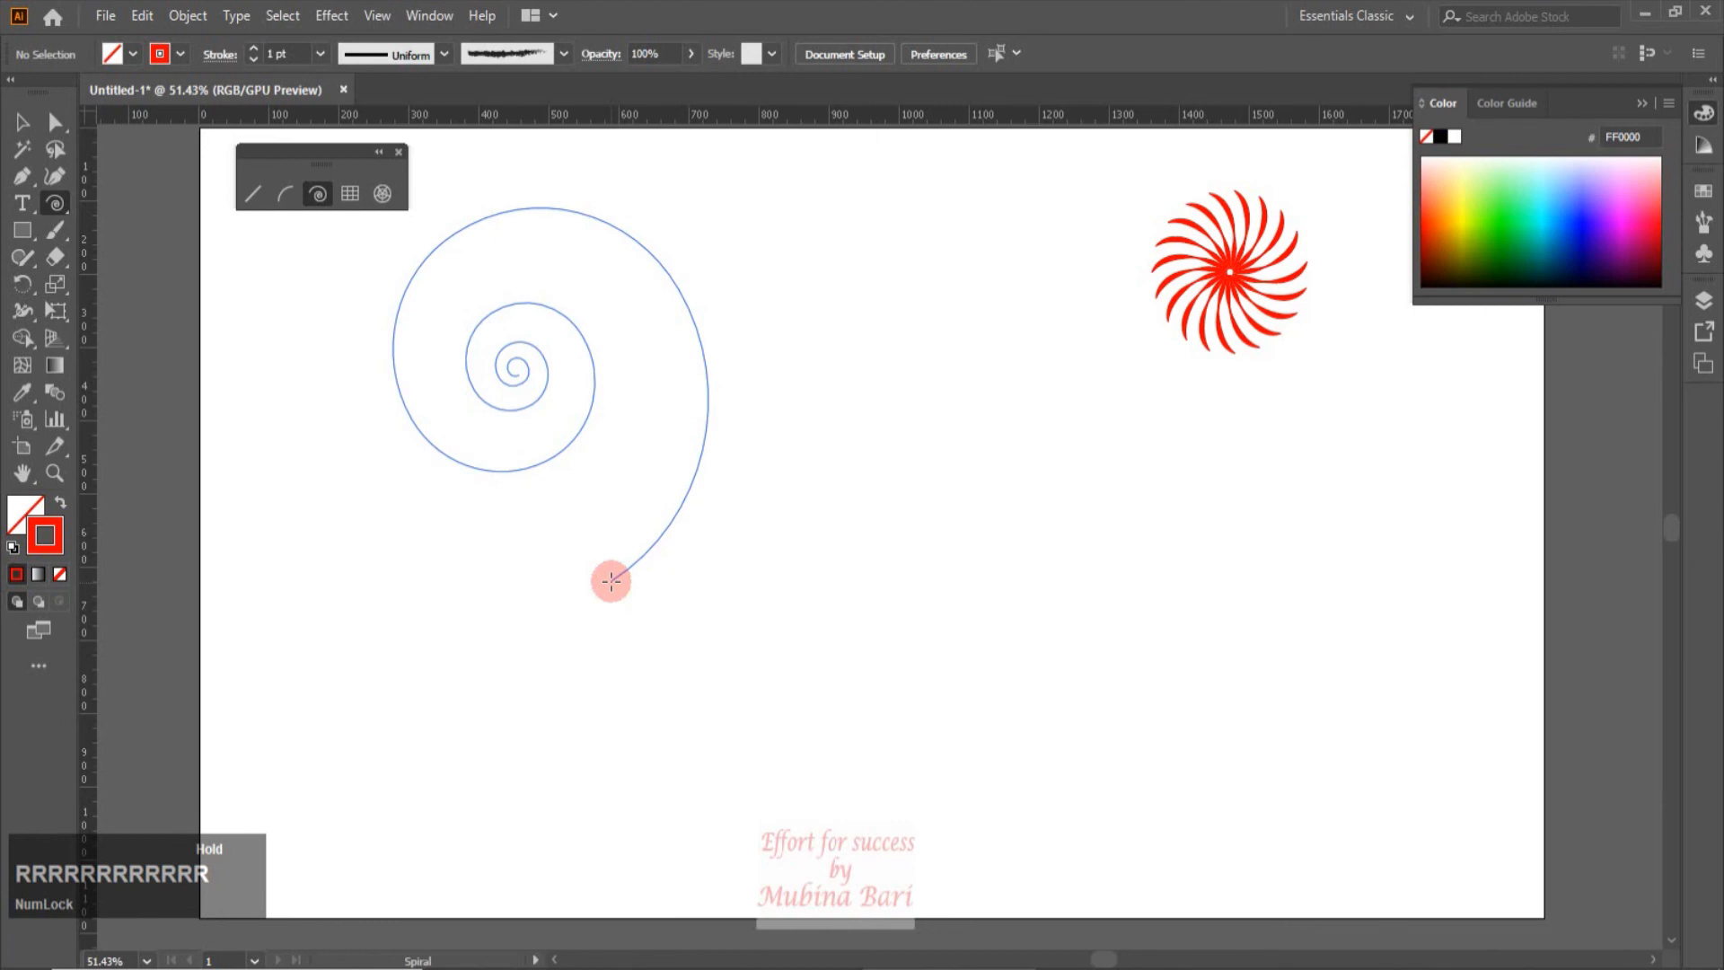
{"action": "left_click_drag", "start_coordinate": [611, 580], "coordinate": [609, 580]}
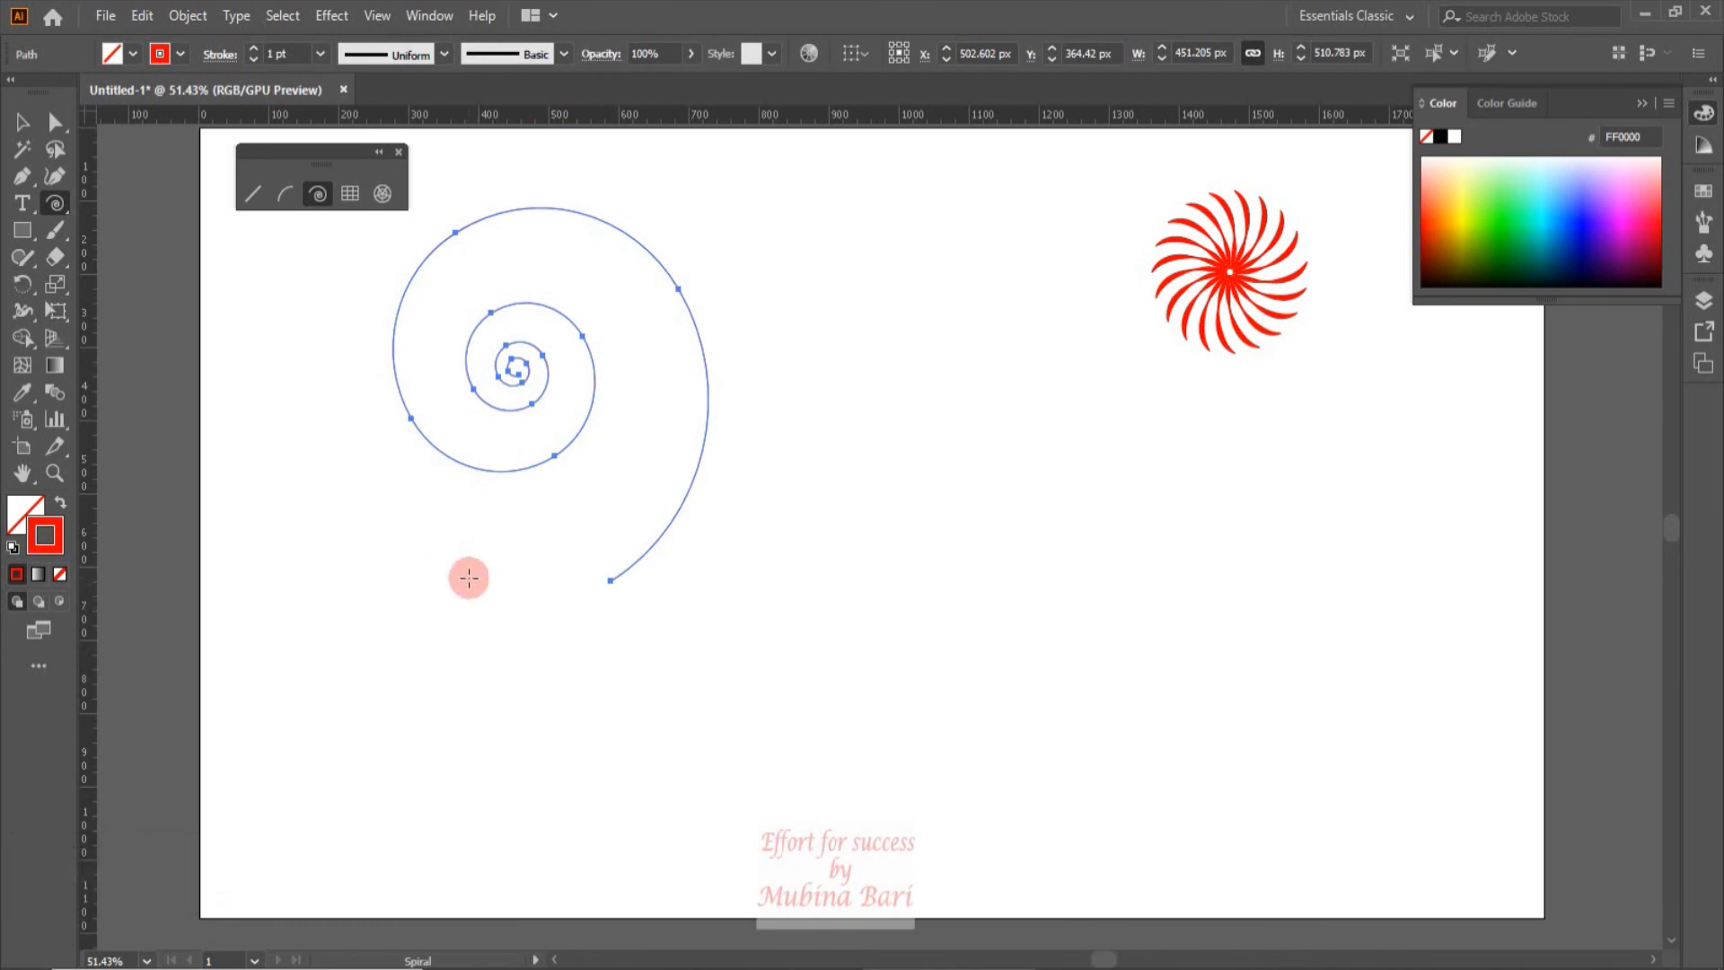
{"action": "key", "text": "Delete"}
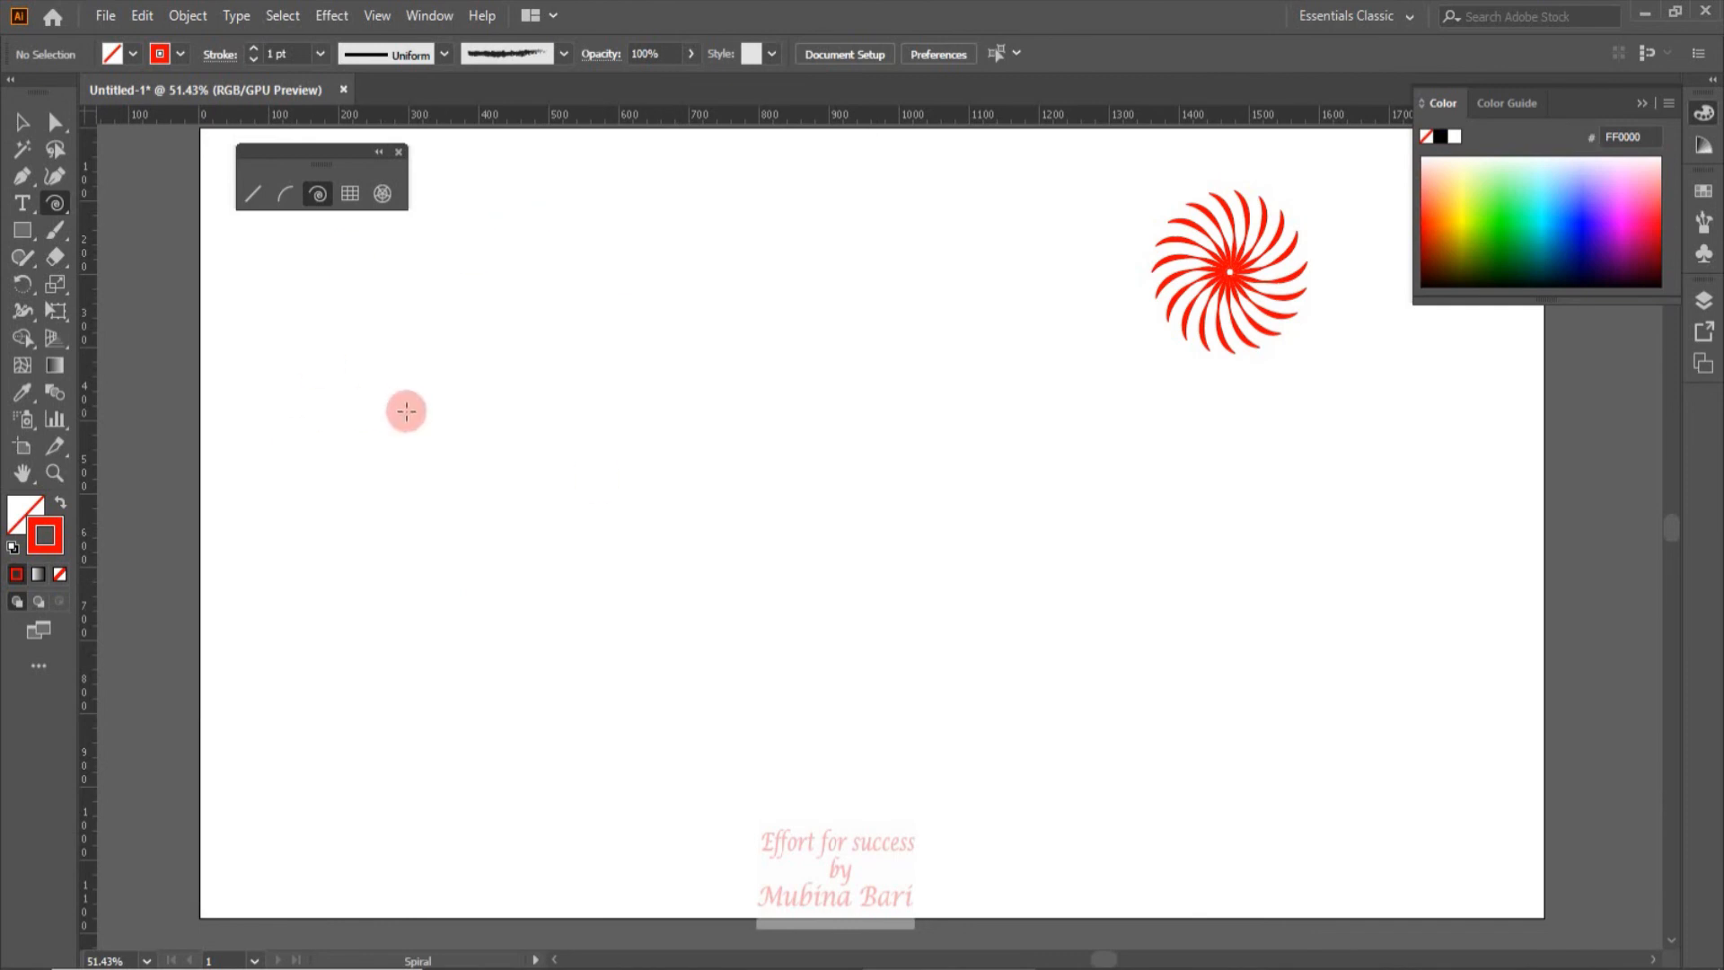
Create a spiral by exact values with the decay set to 100%, and delete the resulting shape
{"action": "left_click", "coordinate": [755, 578]}
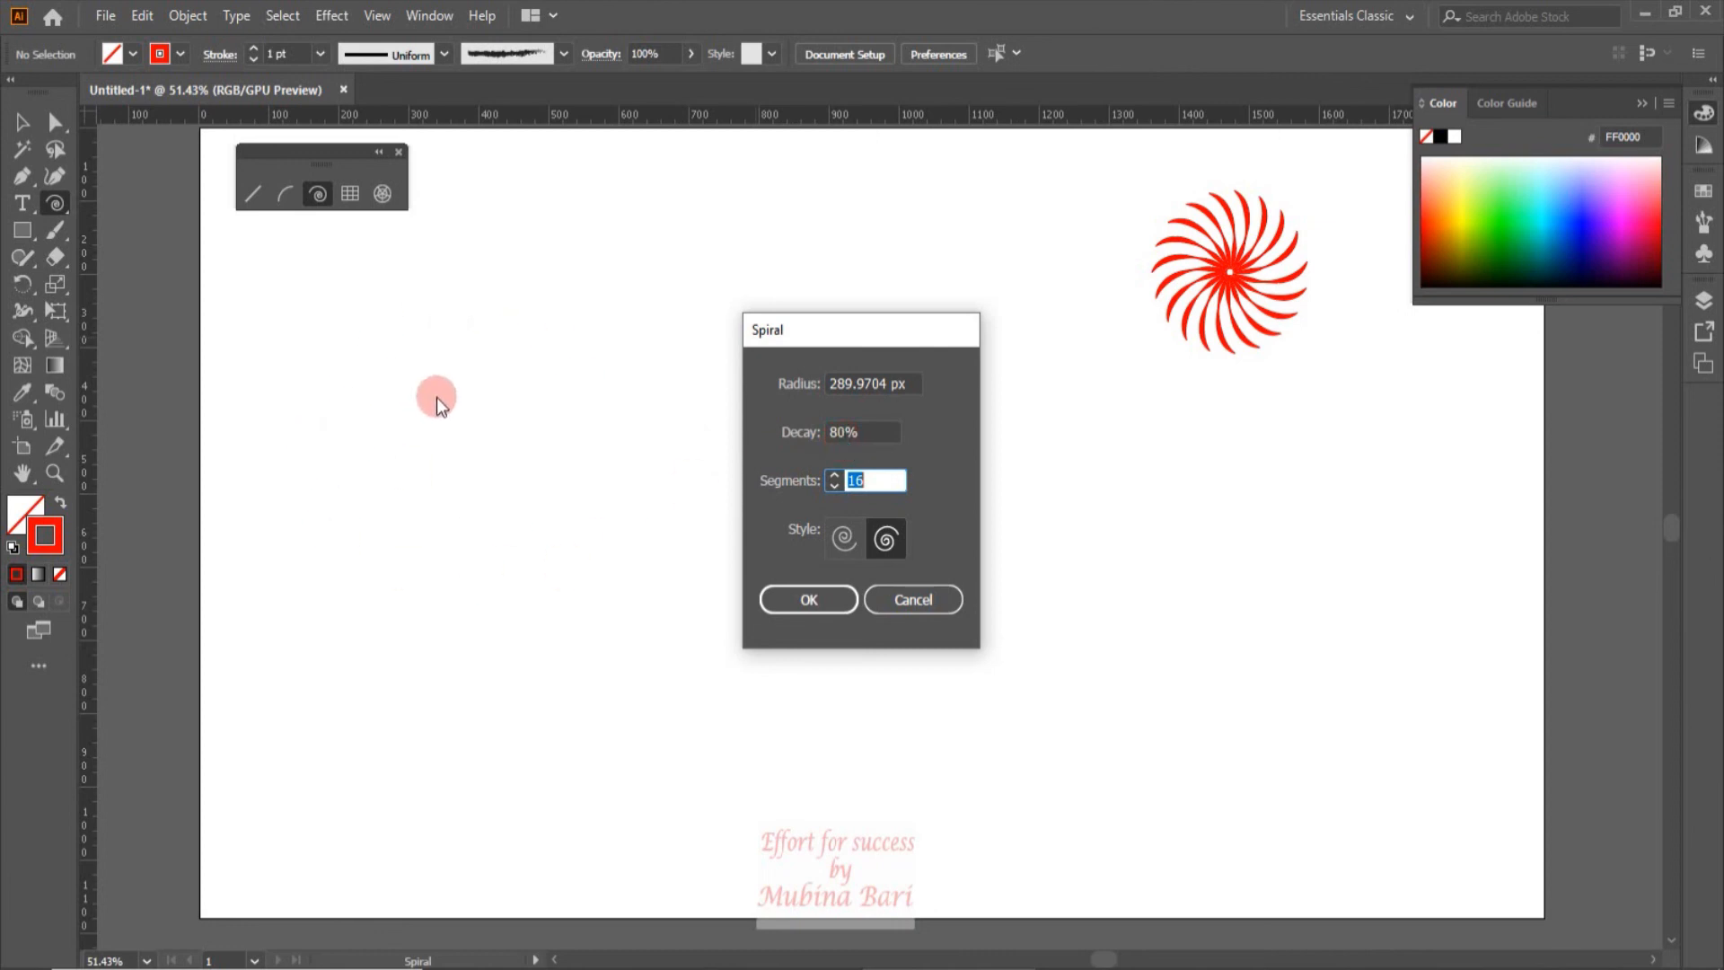
{"action": "left_click", "coordinate": [841, 432]}
{"action": "key", "text": "BackSpace"}
{"action": "key", "text": "BackSpace"}
{"action": "type", "text": "100"}
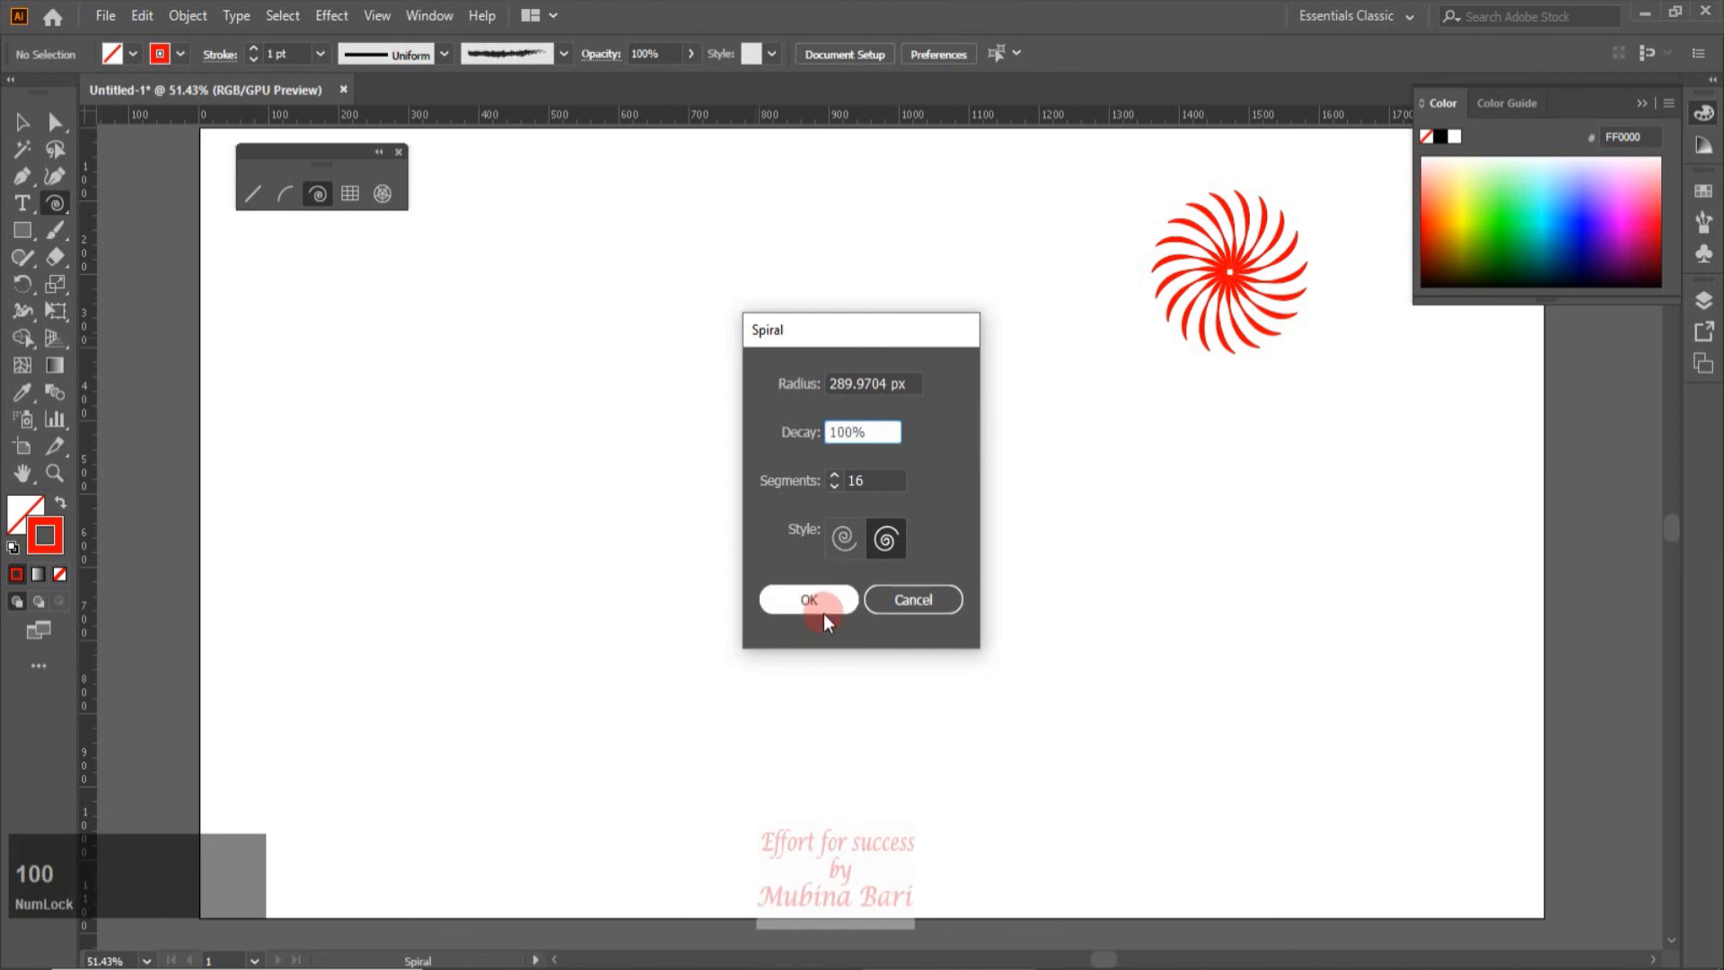
{"action": "left_click", "coordinate": [808, 599]}
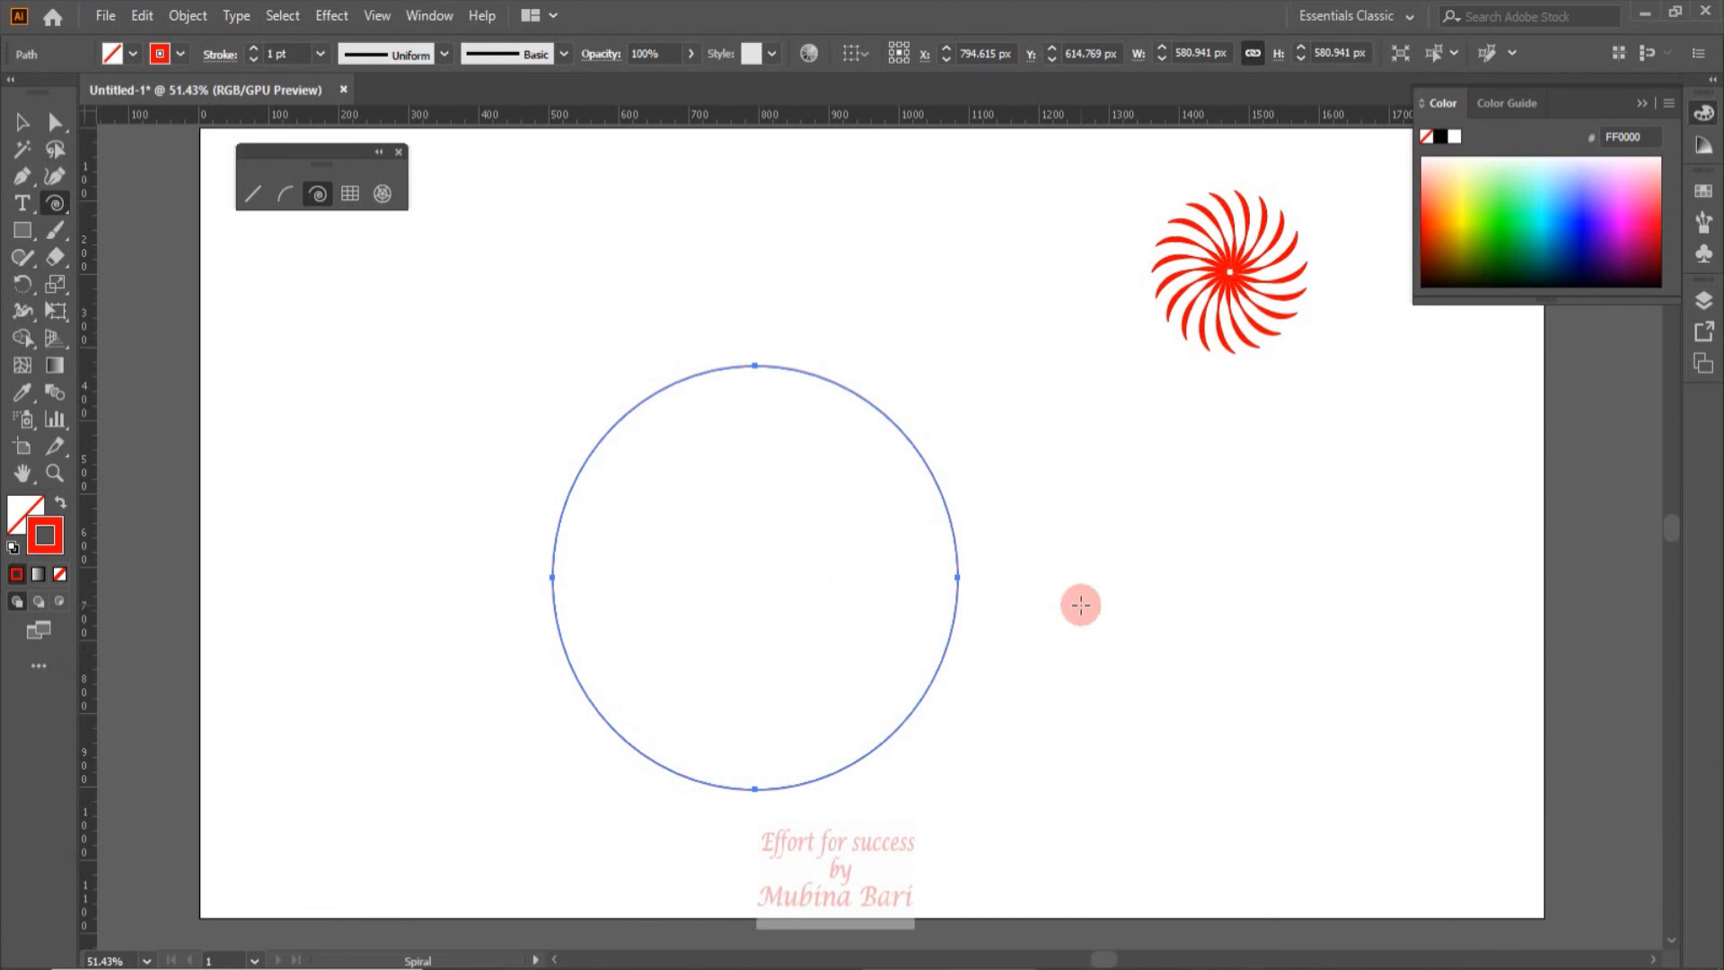
{"action": "key", "text": "Delete"}
Create a spiral above the artboard's centre with the decay set to 60%
{"action": "left_click", "coordinate": [735, 469]}
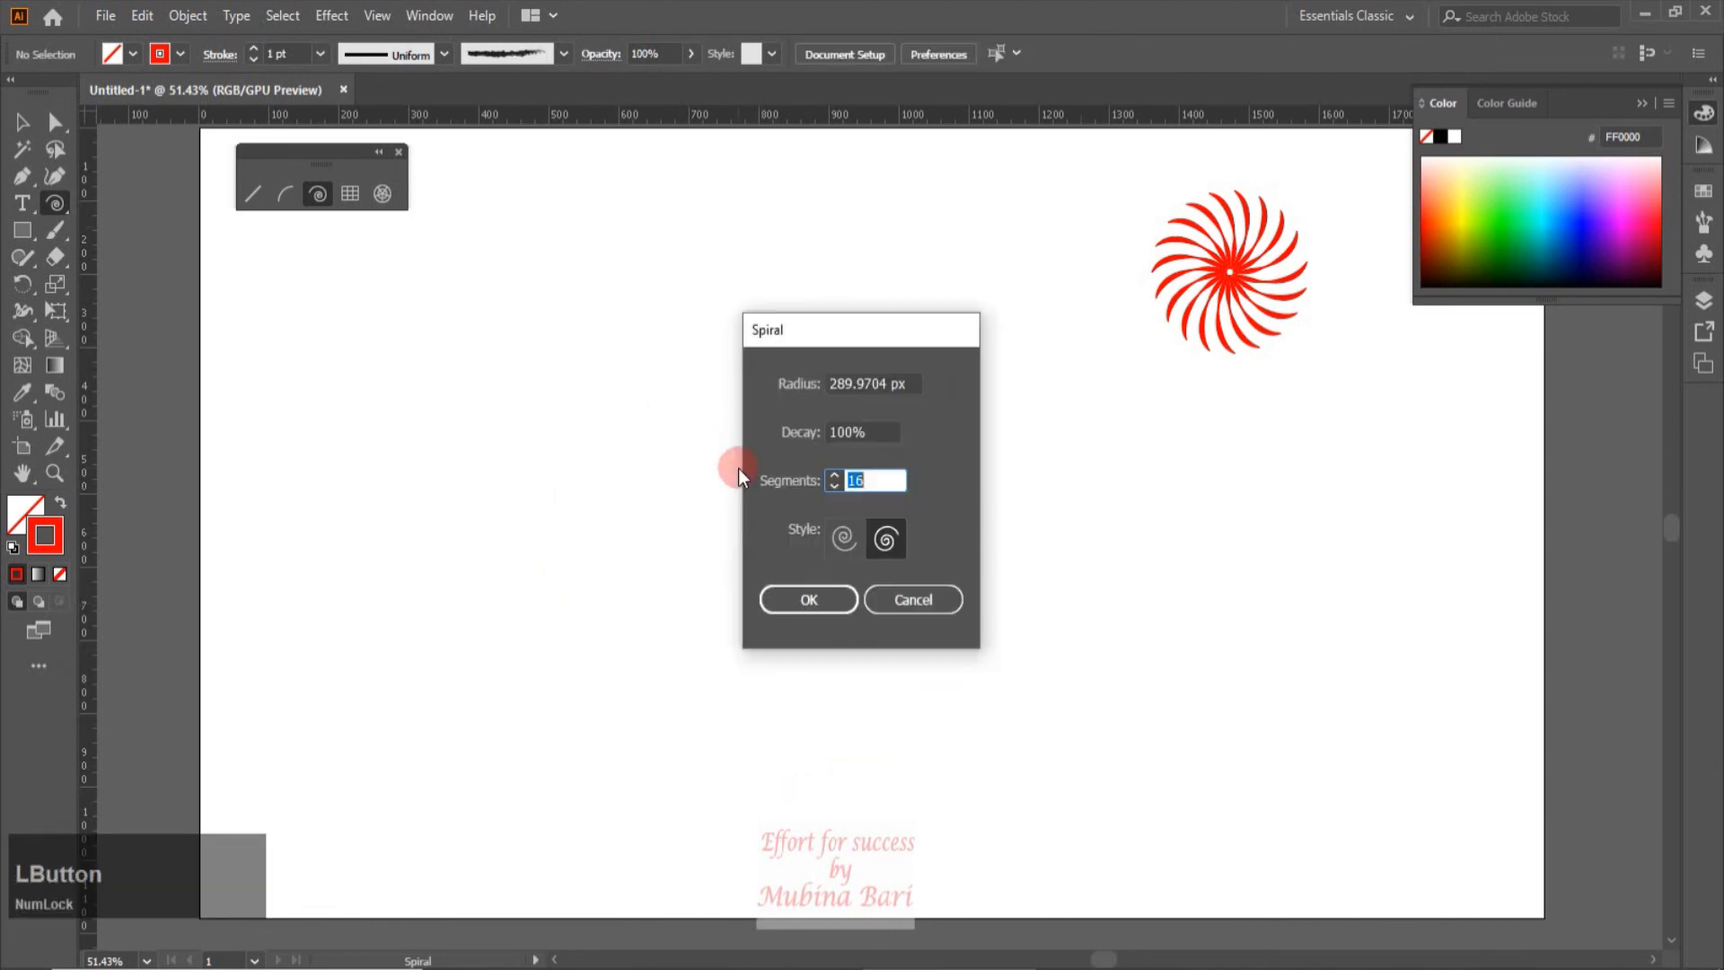
{"action": "left_click", "coordinate": [853, 432]}
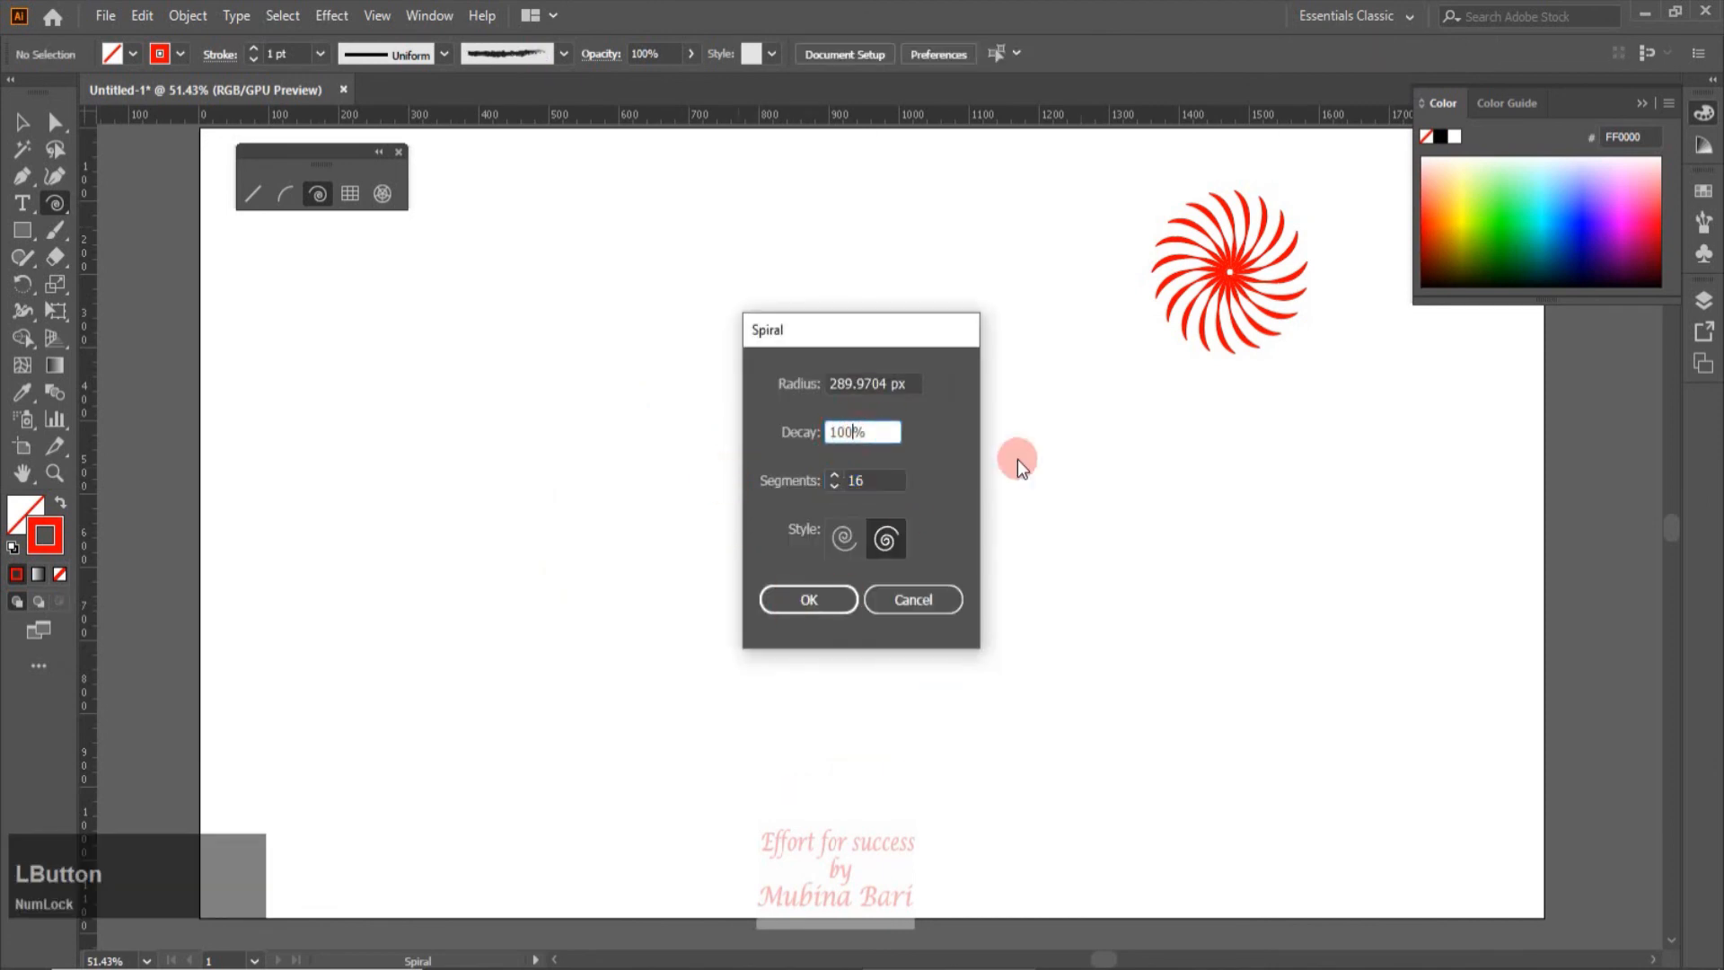
{"action": "key", "text": "BackSpace"}
{"action": "key", "text": "BackSpace"}
{"action": "key", "text": "BackSpace"}
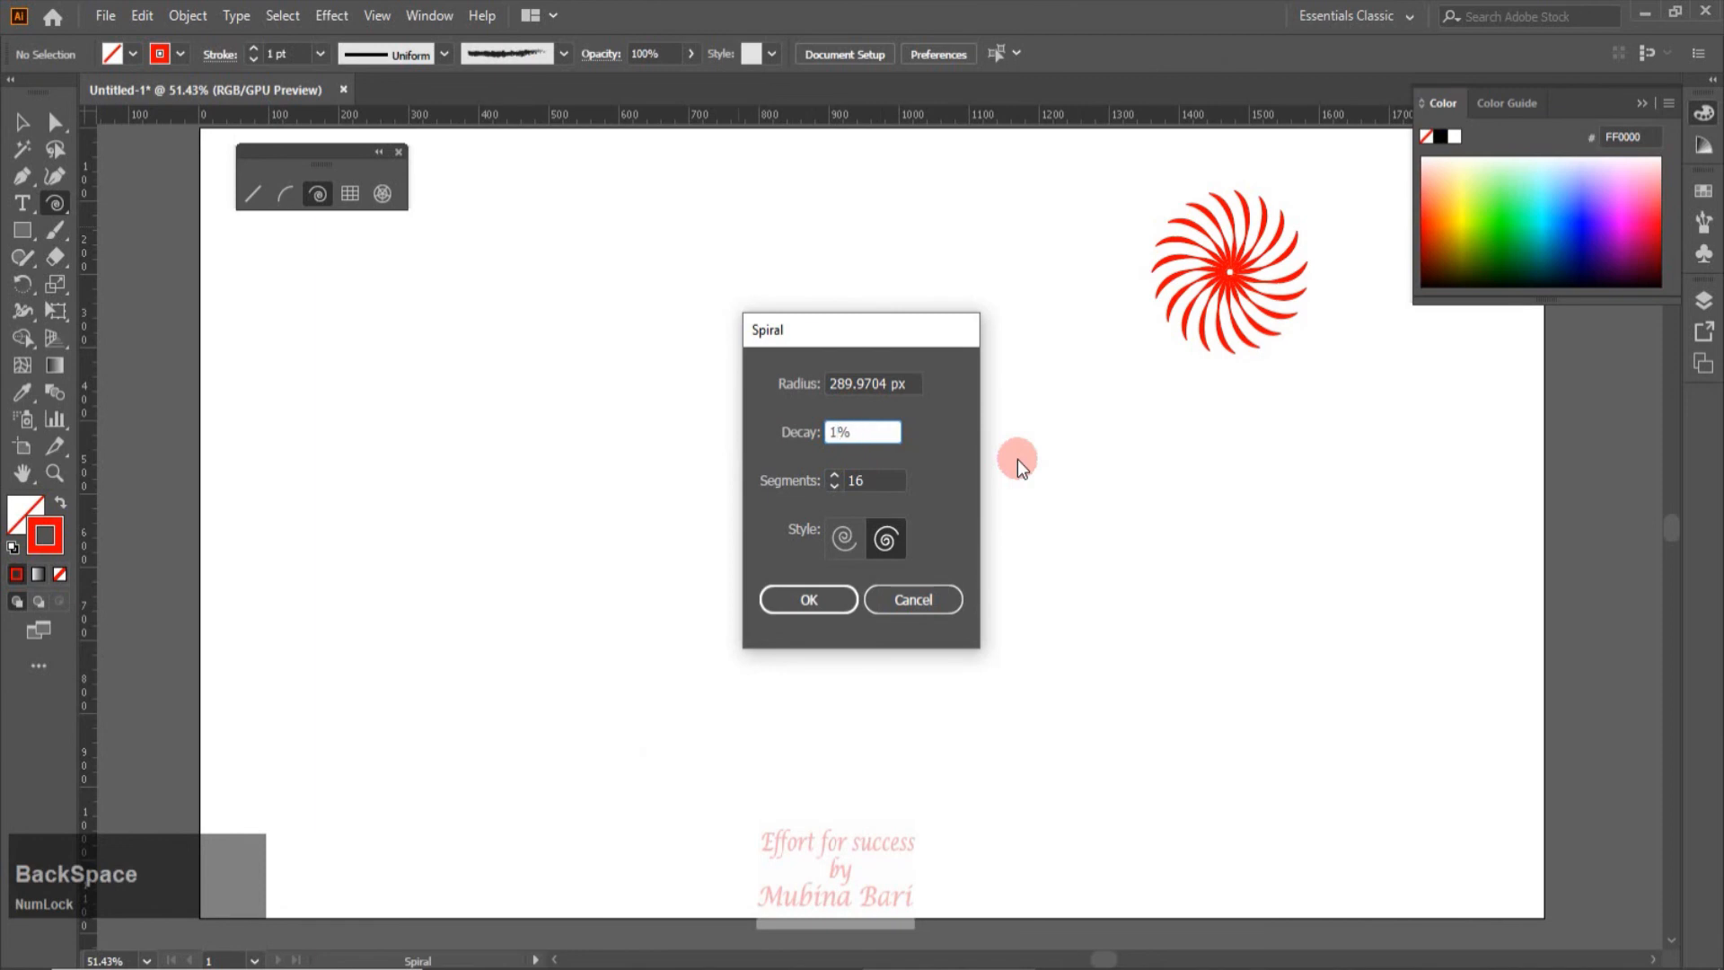
{"action": "type", "text": "60"}
{"action": "left_click", "coordinate": [795, 597]}
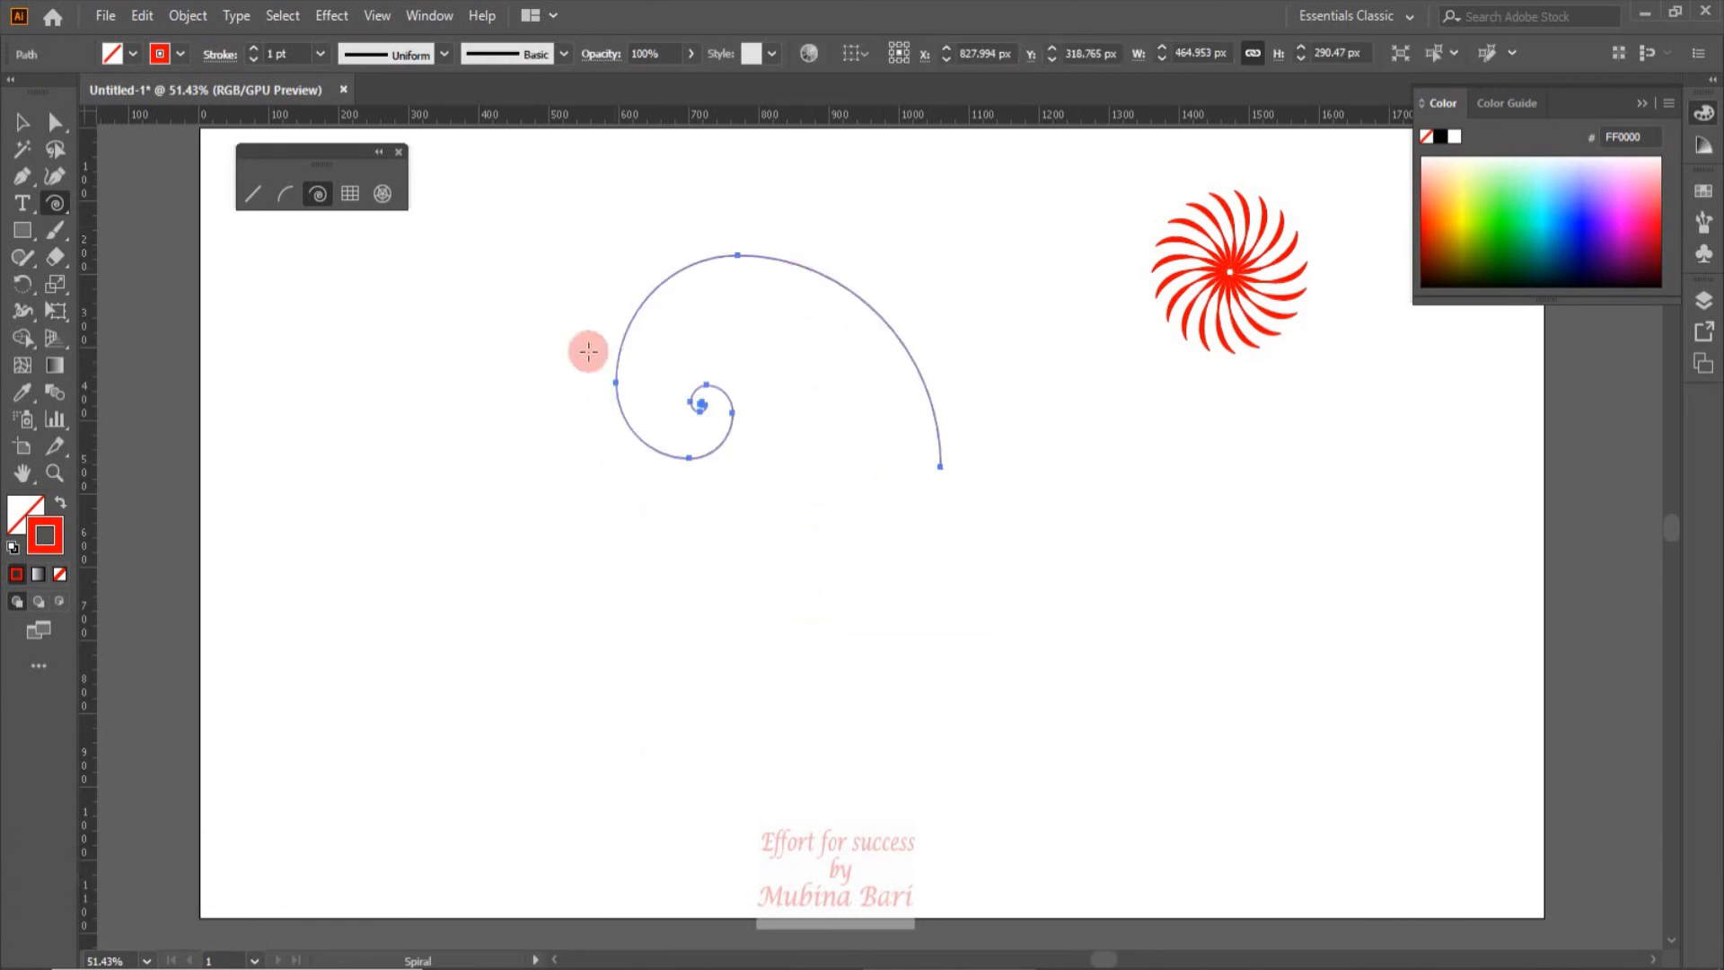
Create a second spiral with 80% decay and 40 segments, and delete both spirals
{"action": "left_click", "coordinate": [634, 633]}
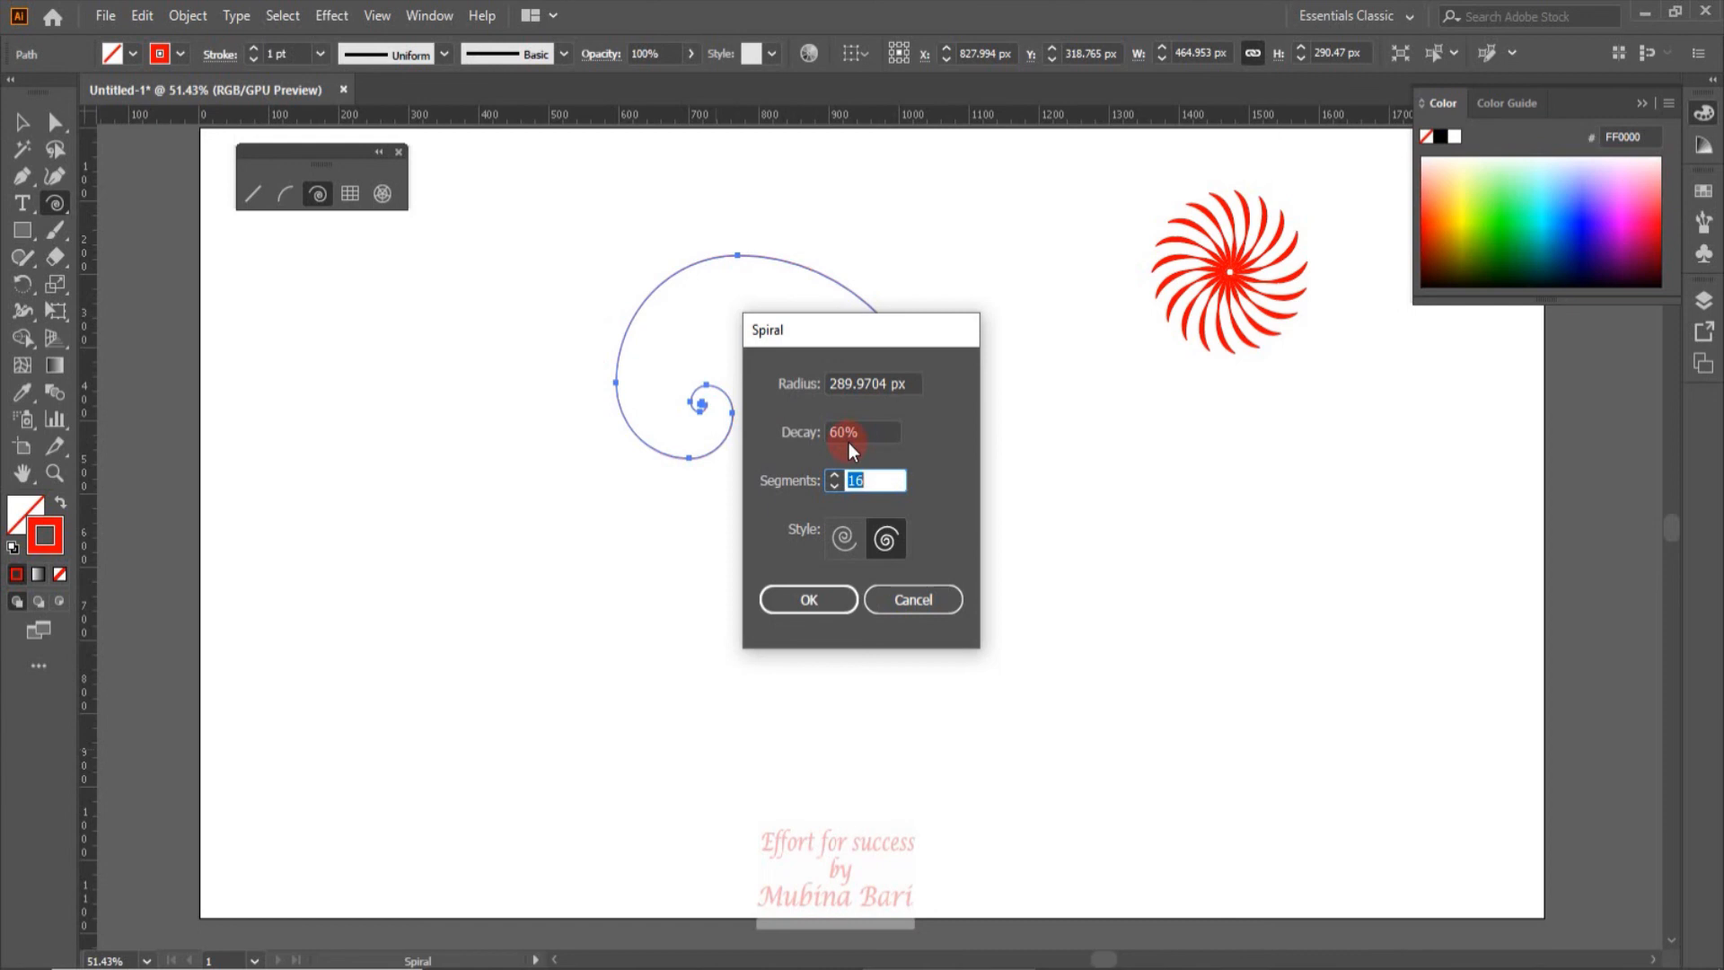
{"action": "left_click", "coordinate": [849, 438]}
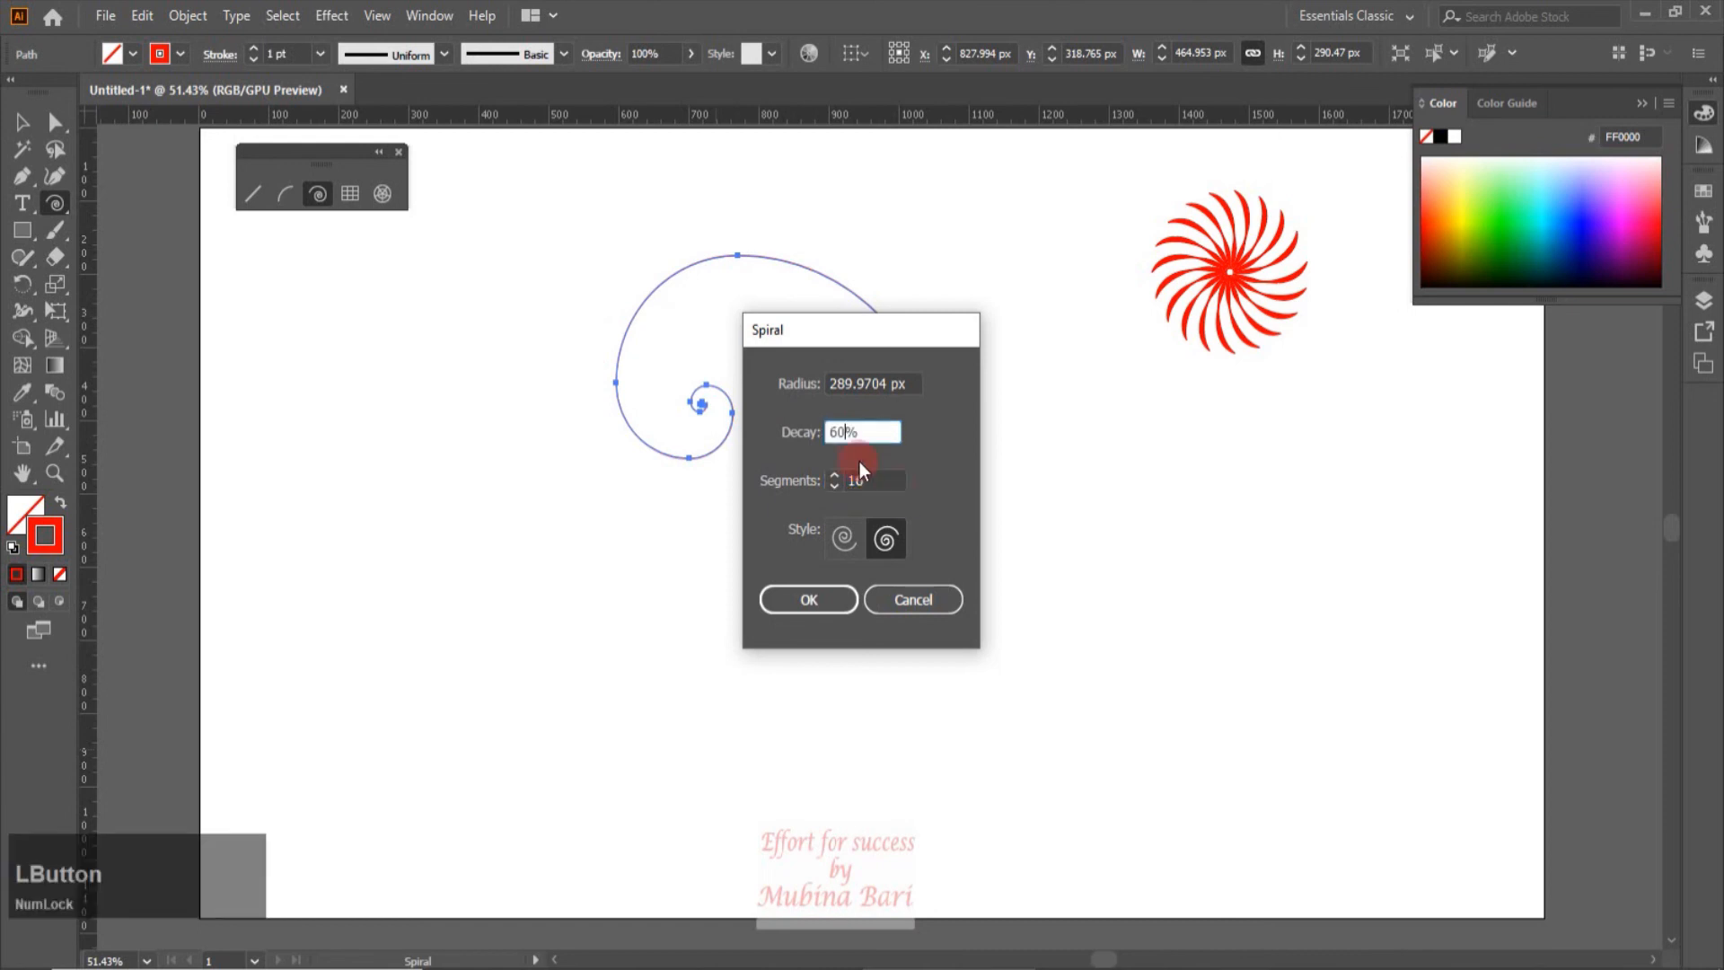
{"action": "key", "text": "BackSpace"}
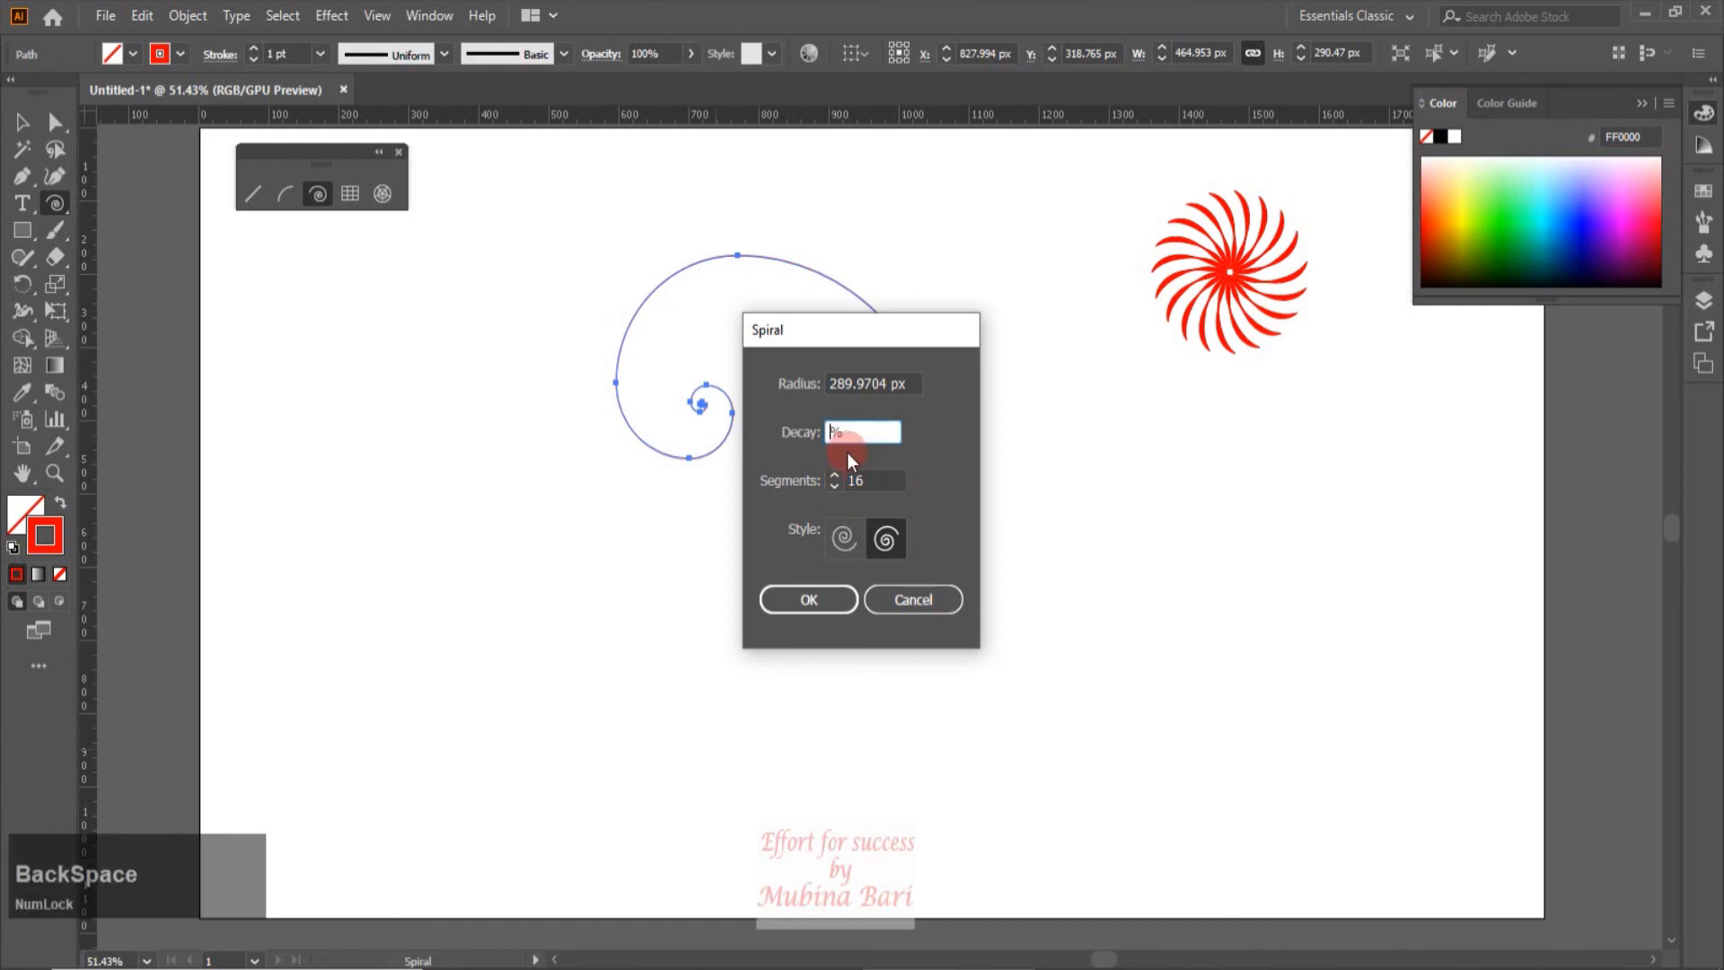
{"action": "type", "text": "80"}
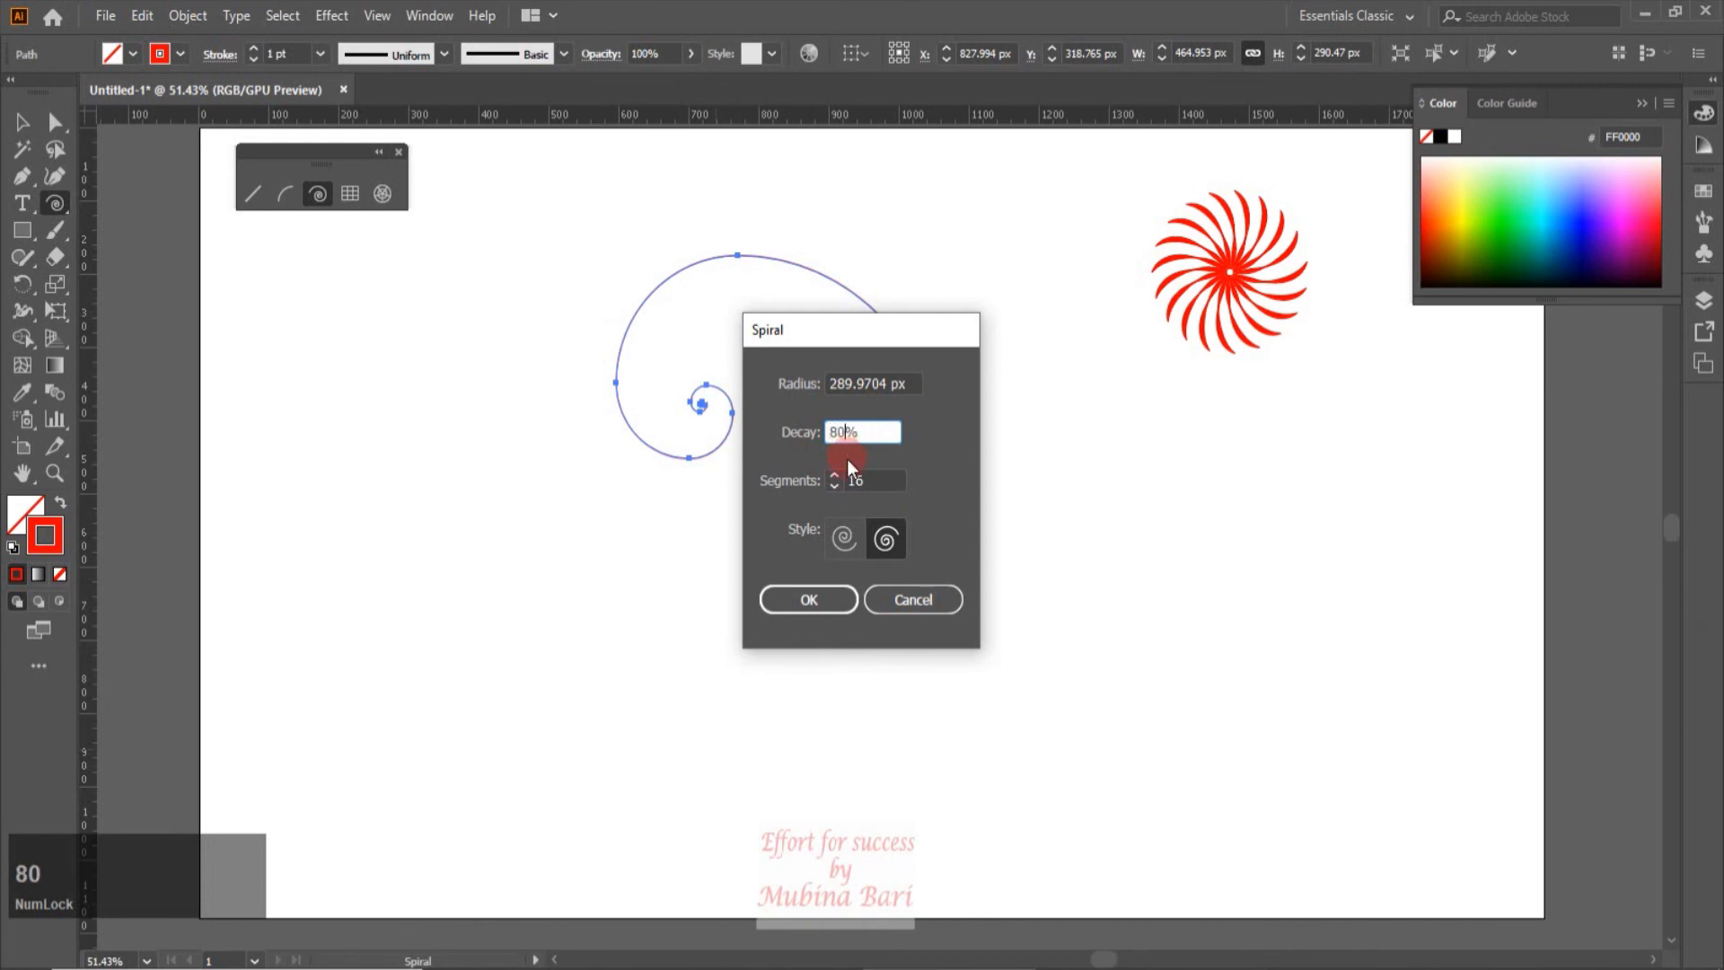
{"action": "left_click", "coordinate": [862, 482]}
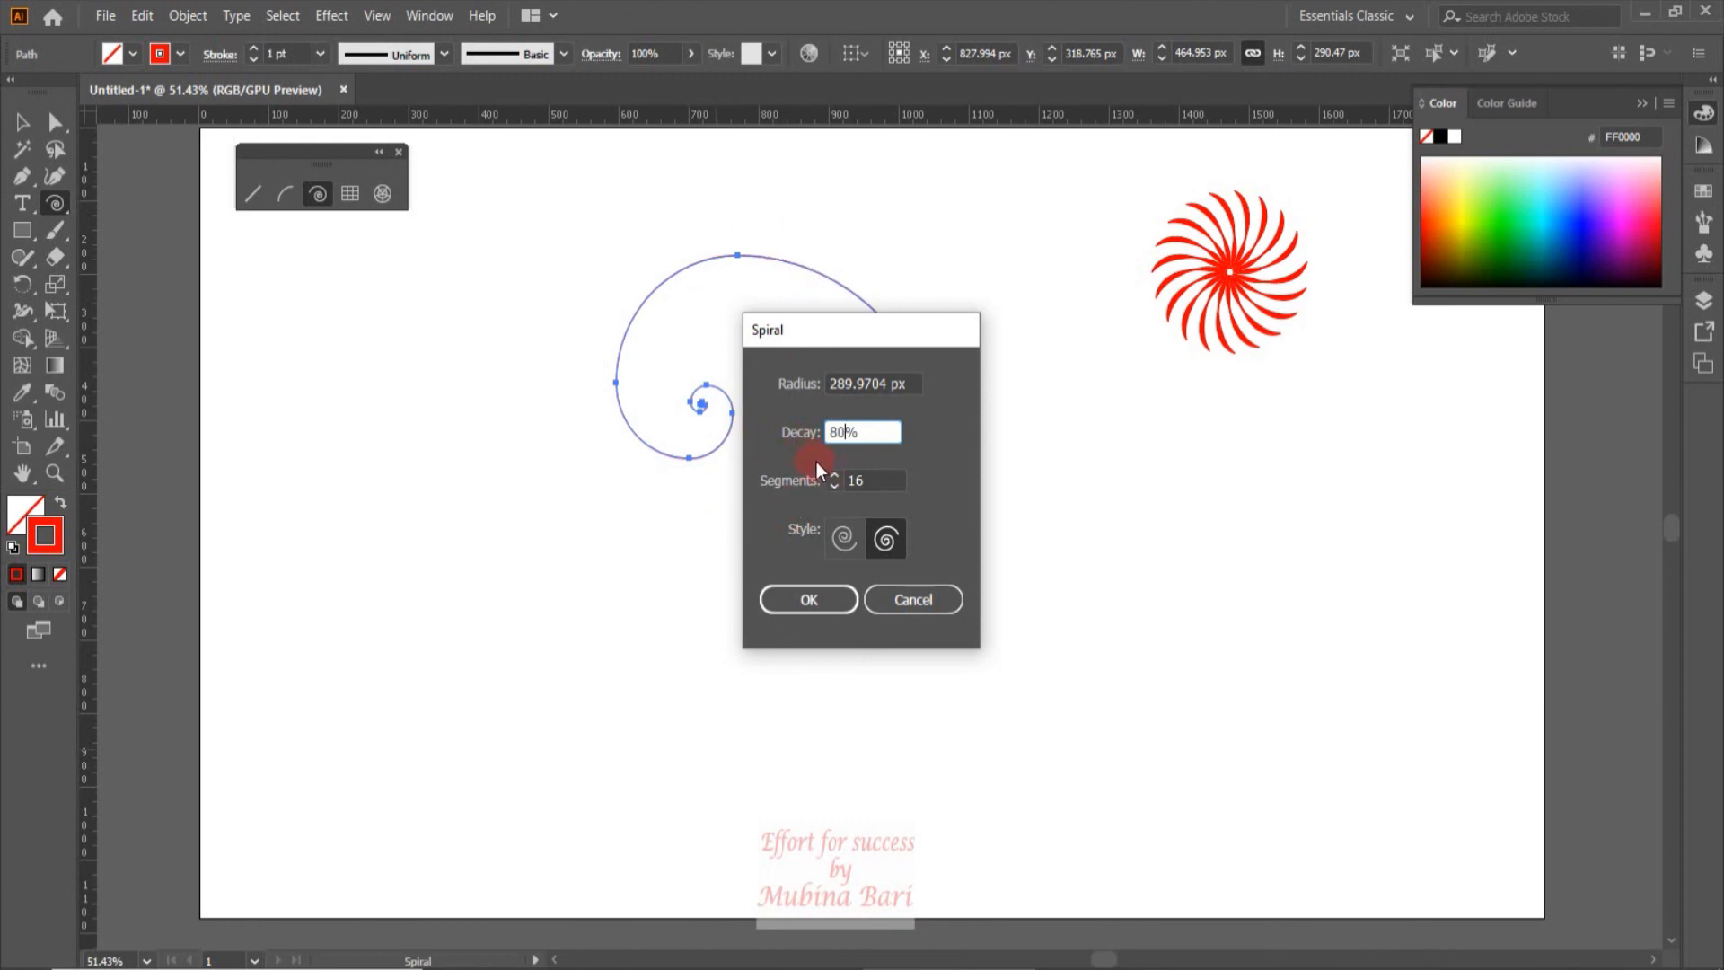
{"action": "left_click", "coordinate": [832, 475]}
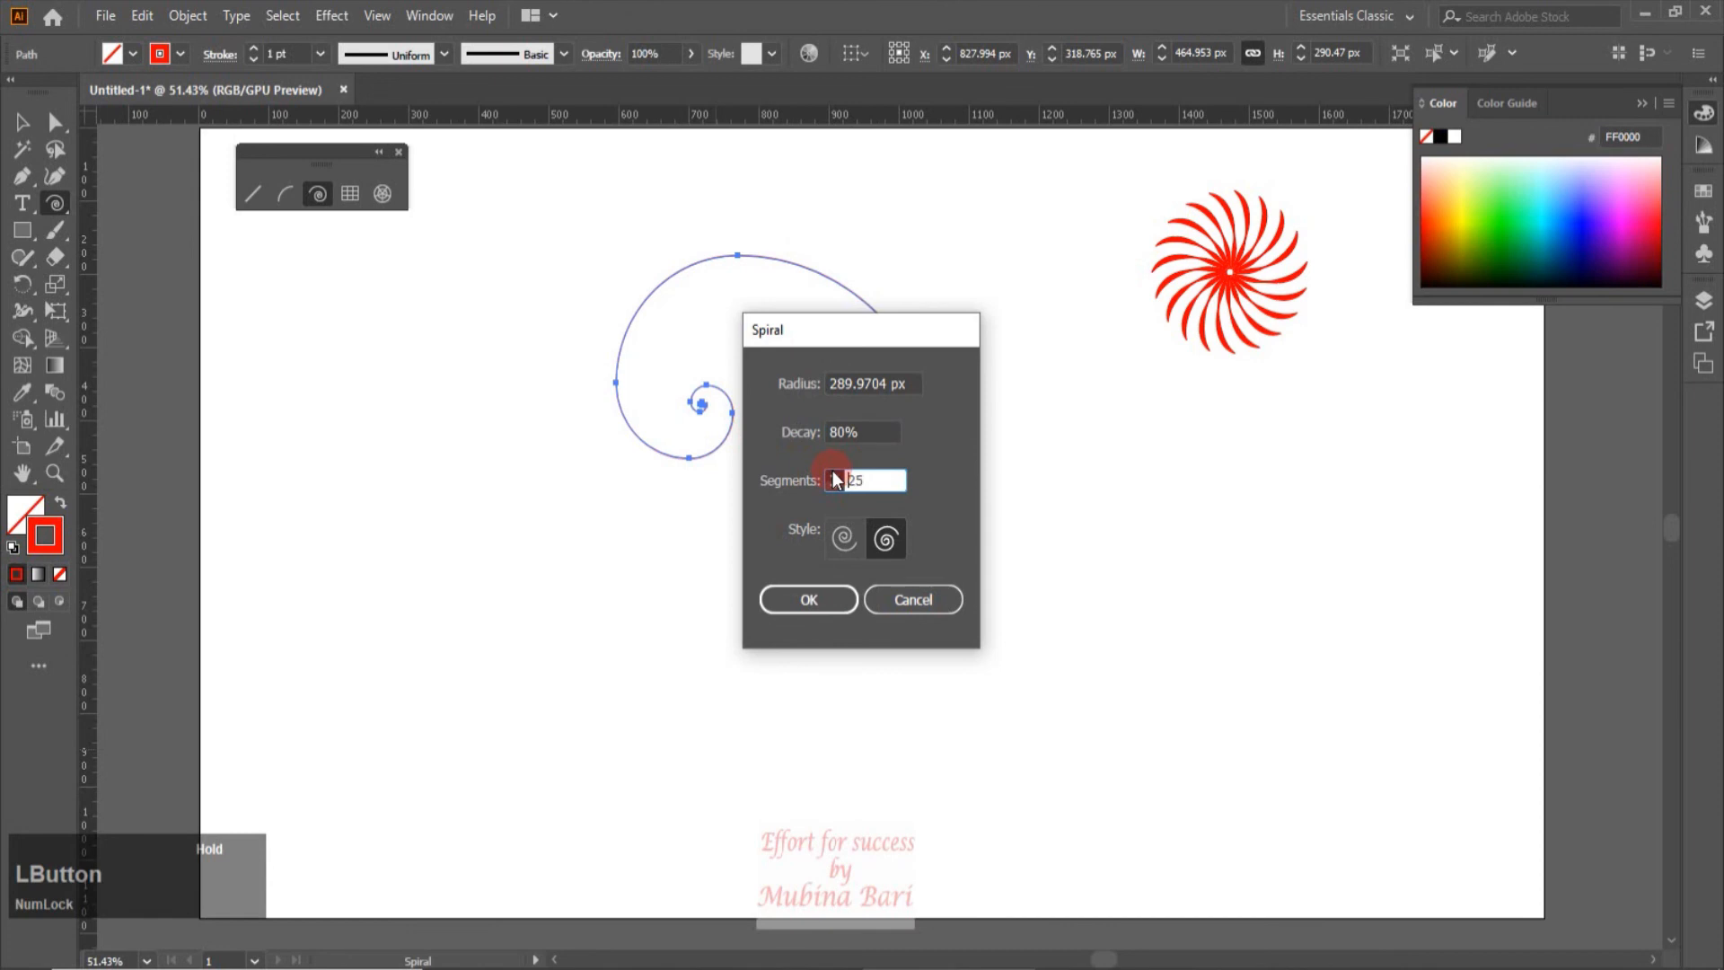
{"action": "left_click", "coordinate": [814, 600]}
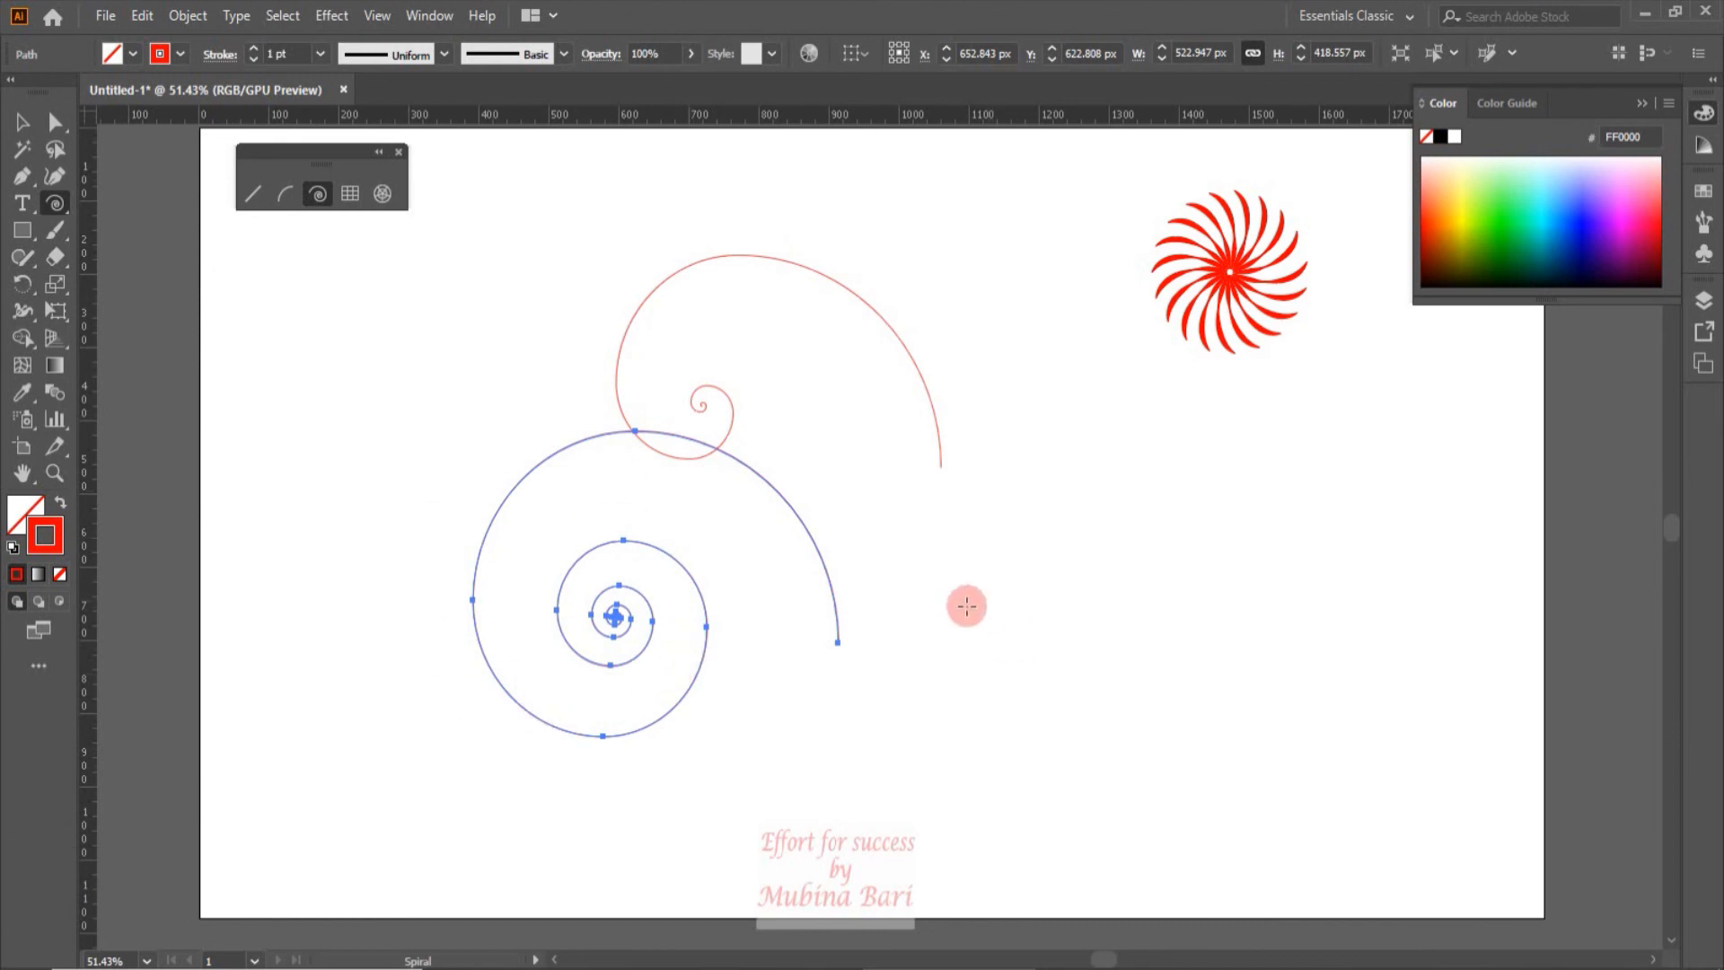
{"action": "key", "text": "Delete"}
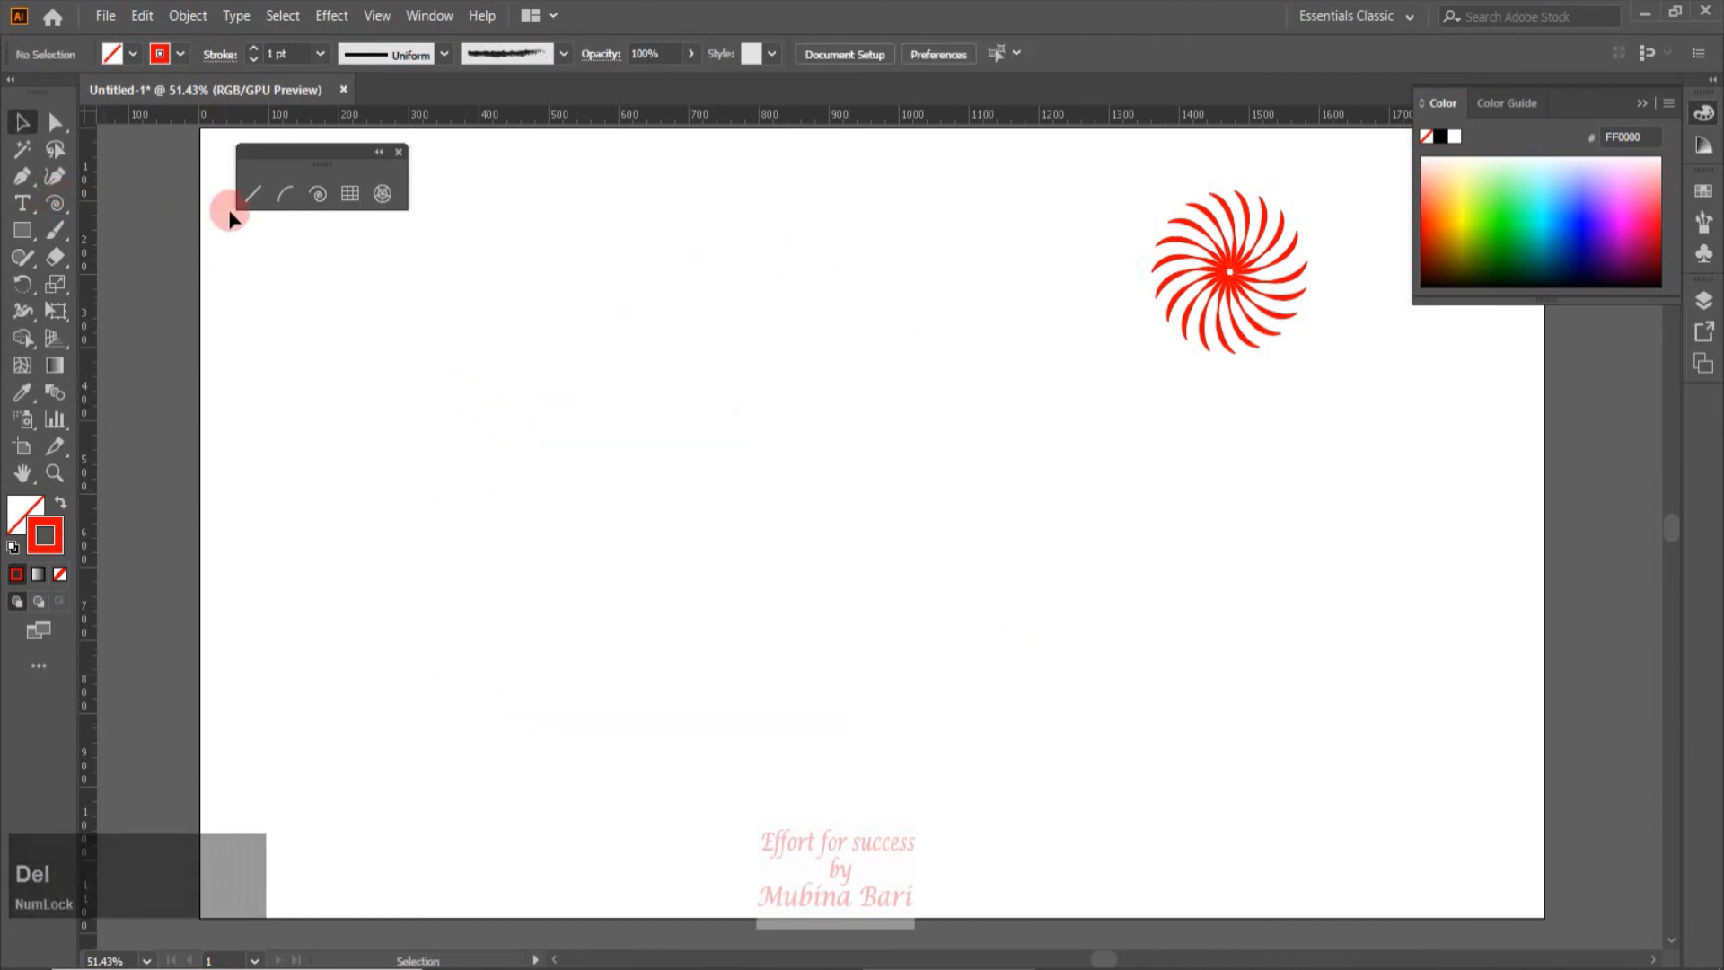
Create a tiny spiral with a radius of 28.9704 px using the Spiral tool
{"action": "left_click", "coordinate": [321, 192]}
{"action": "left_click", "coordinate": [731, 454]}
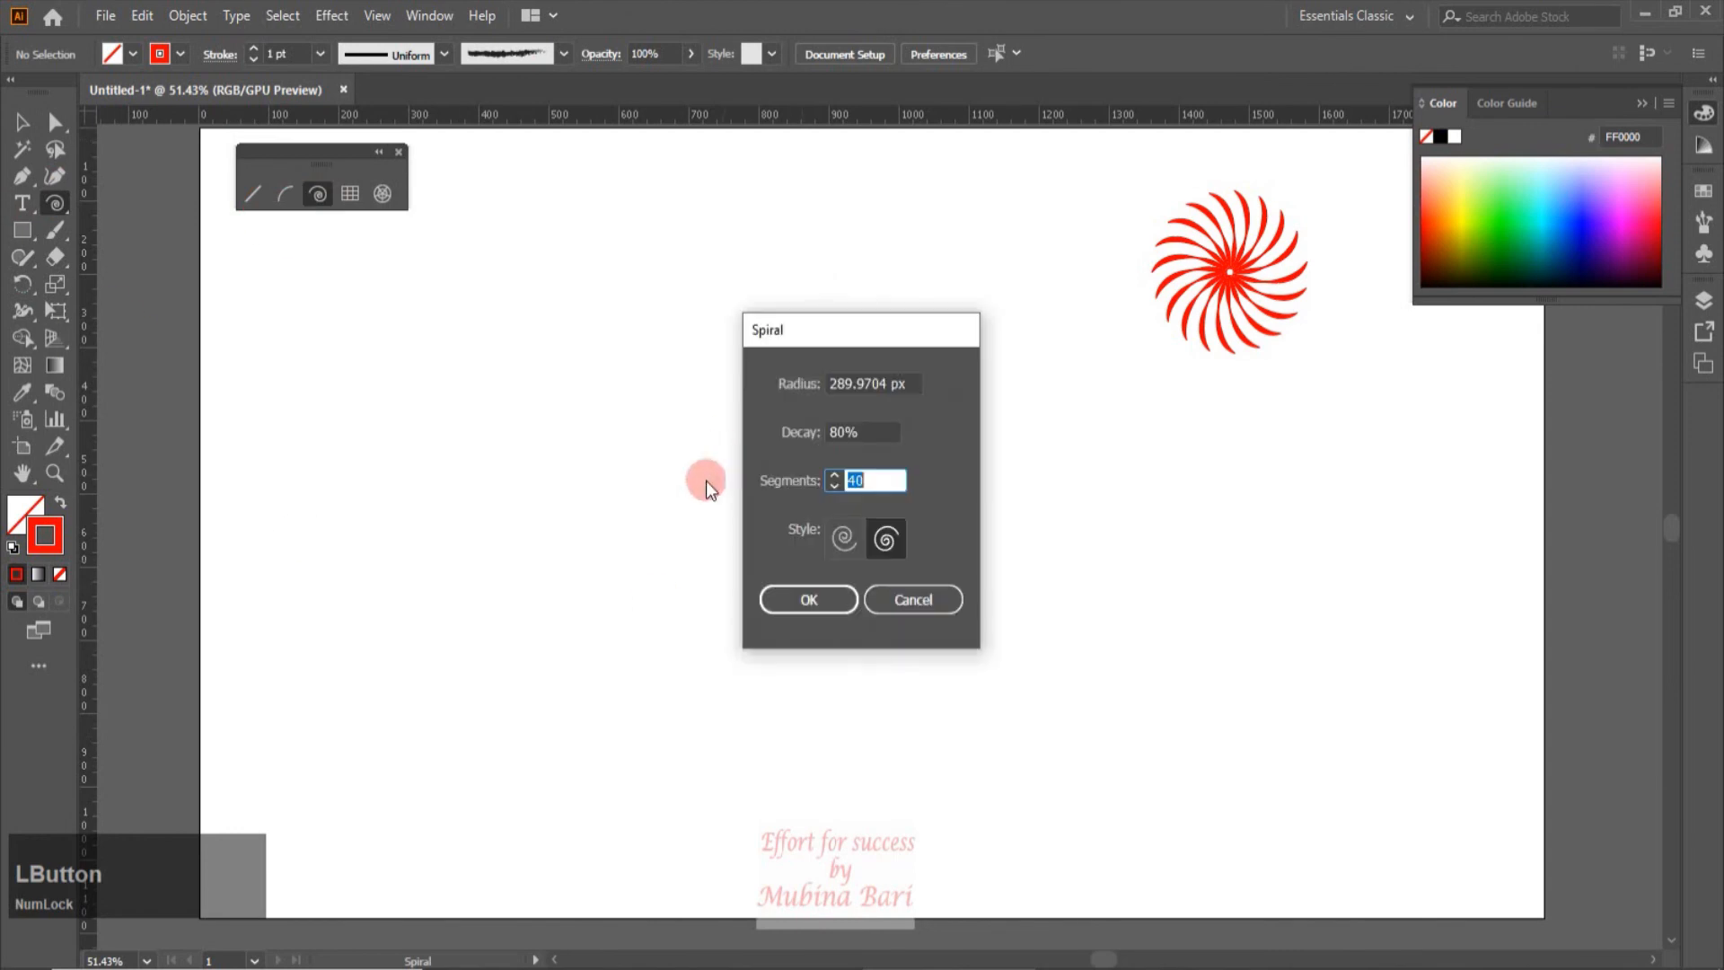
{"action": "left_click", "coordinate": [849, 385]}
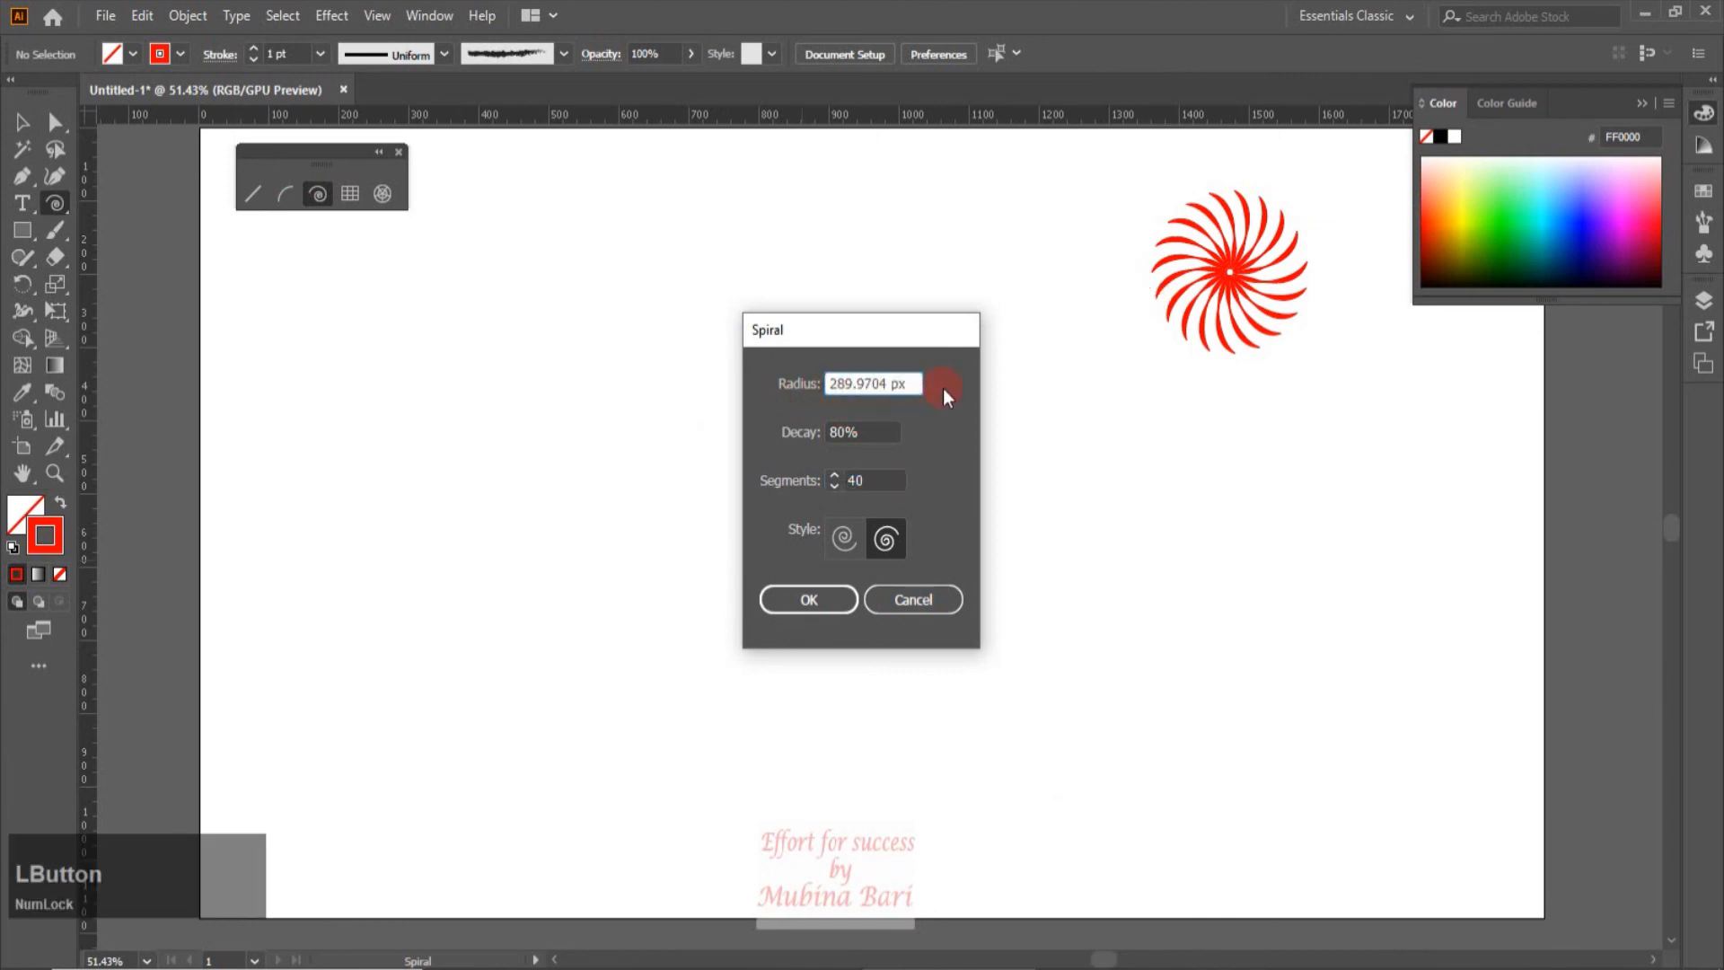
{"action": "key", "text": "BackSpace"}
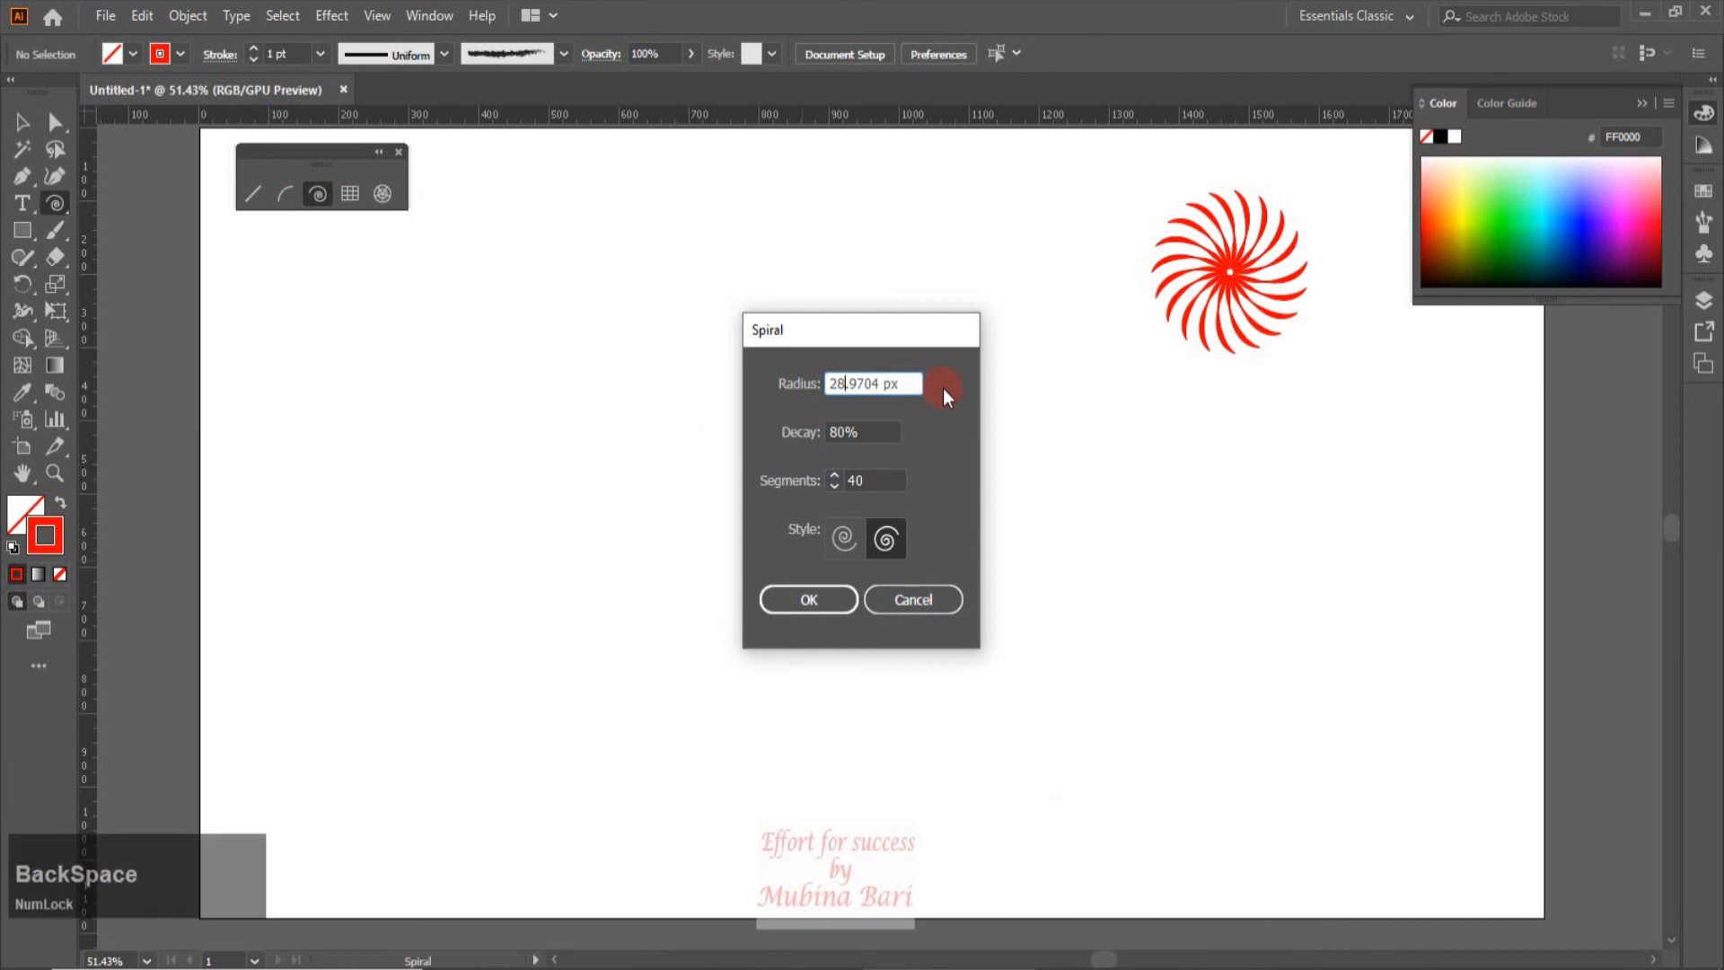
{"action": "left_click", "coordinate": [814, 602]}
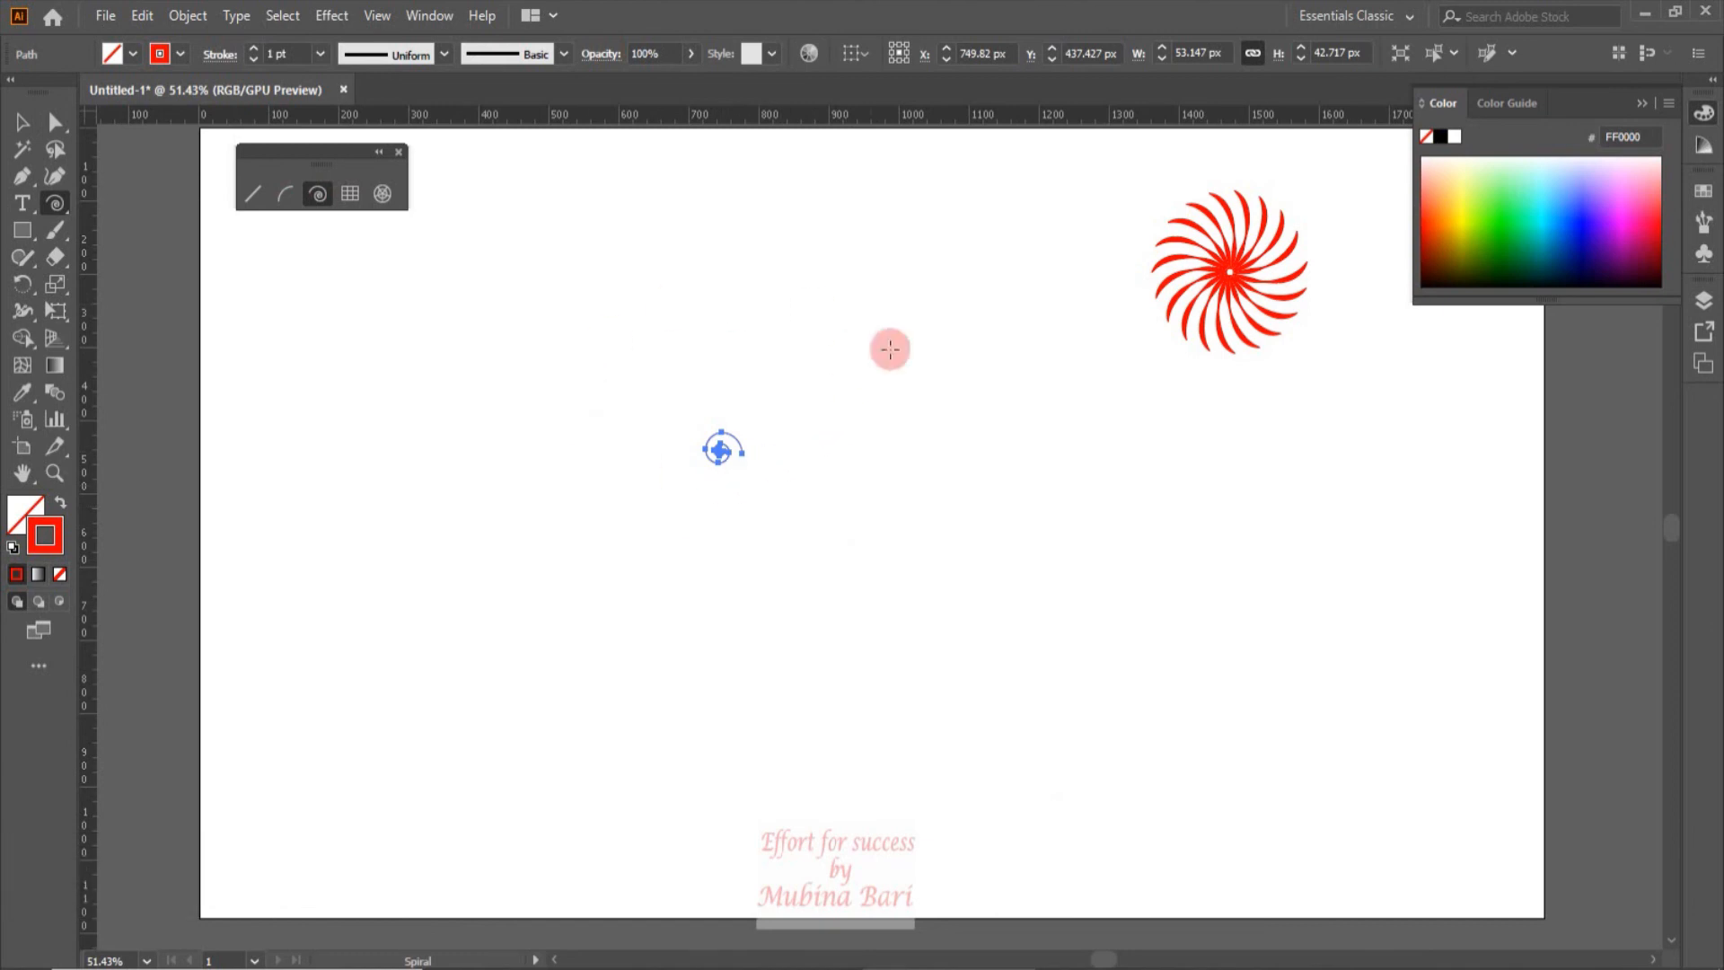
Create a large spiral below the tiny one with a 289.9704 px radius and the first winding style
{"action": "left_click", "coordinate": [809, 519]}
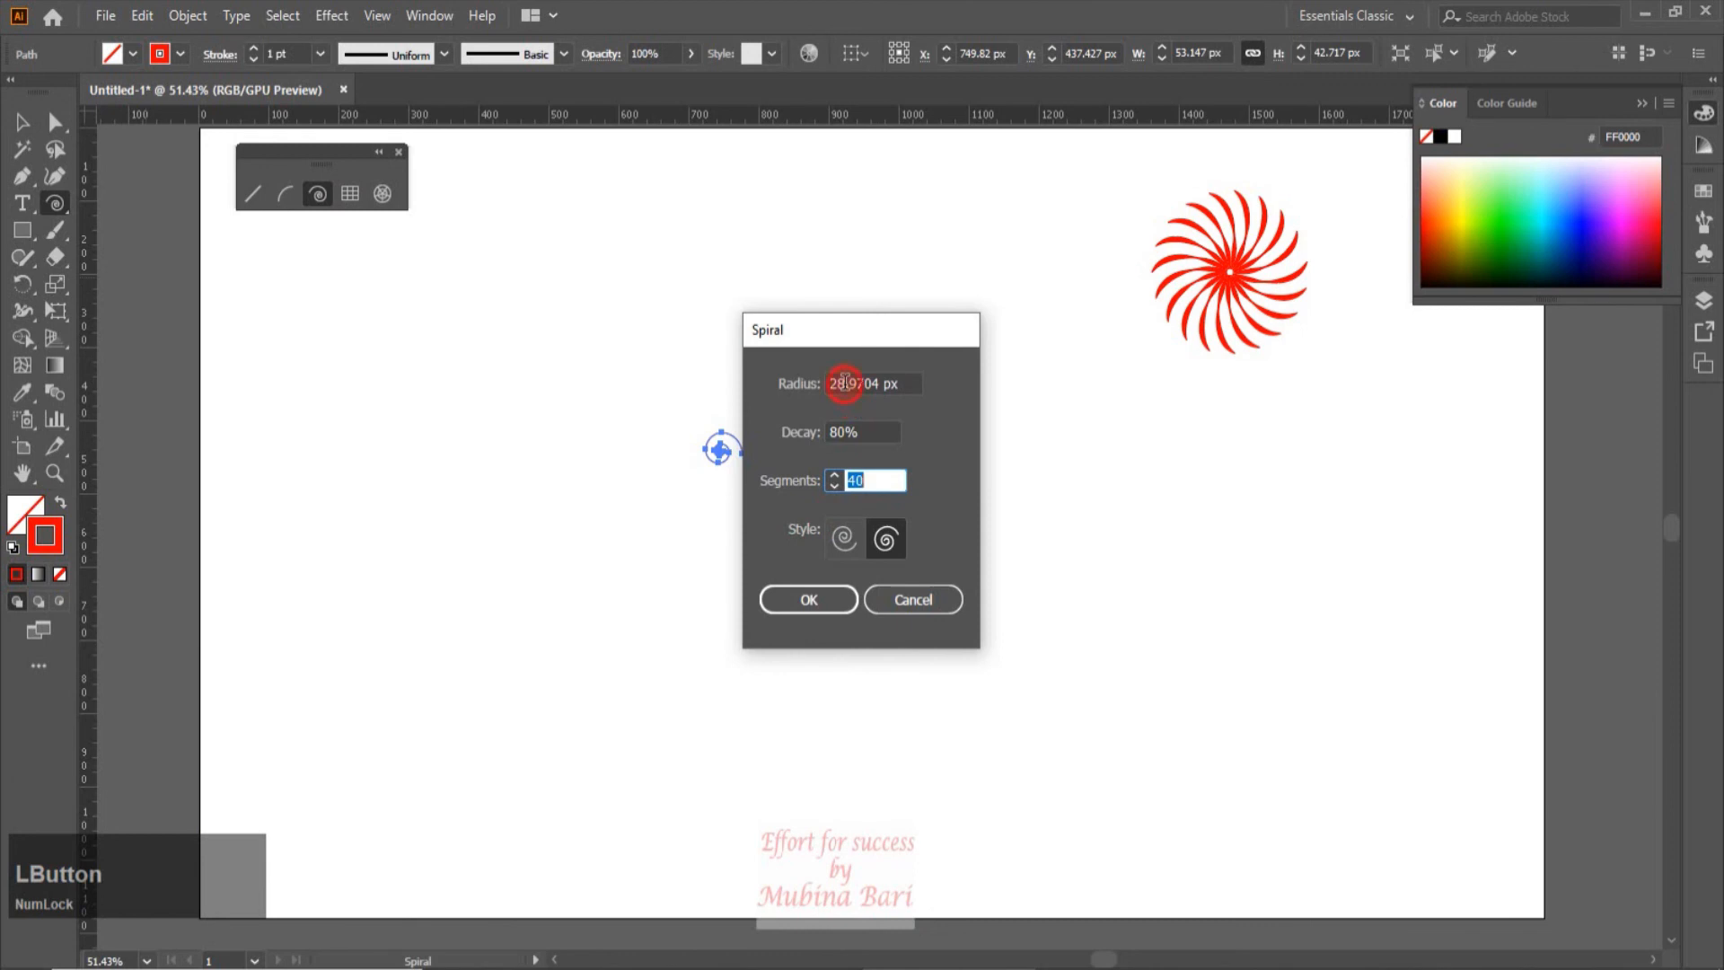
{"action": "left_click", "coordinate": [866, 383]}
{"action": "type", "text": "9"}
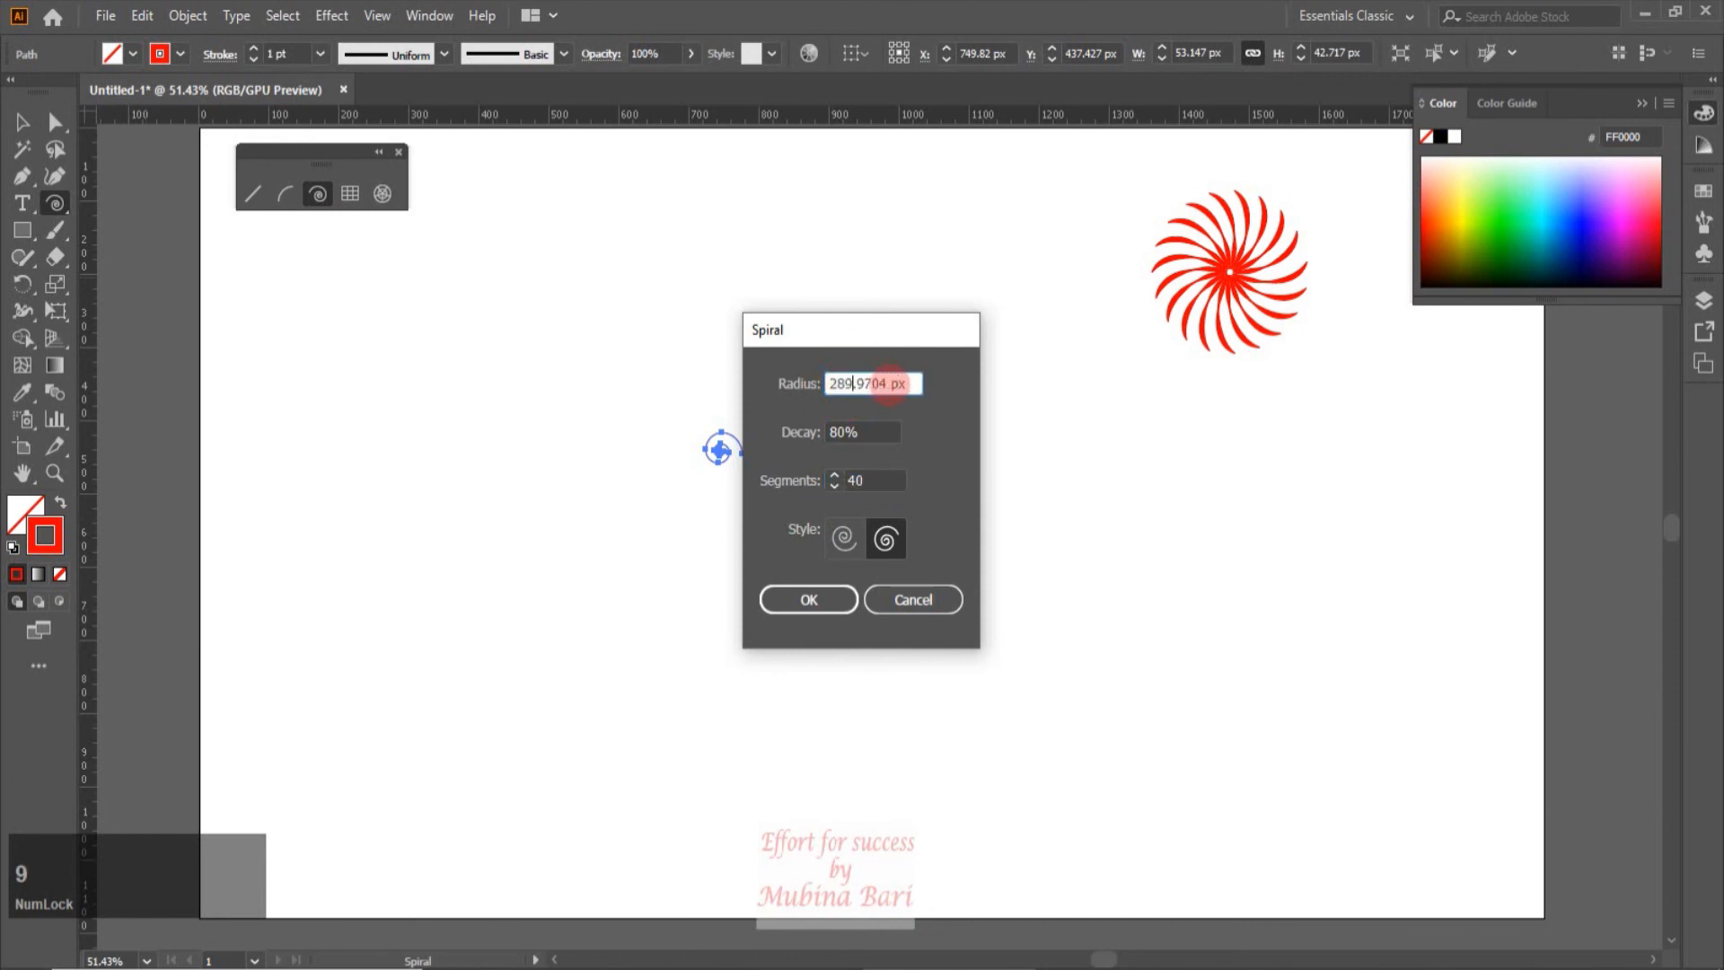
{"action": "left_click", "coordinate": [898, 560]}
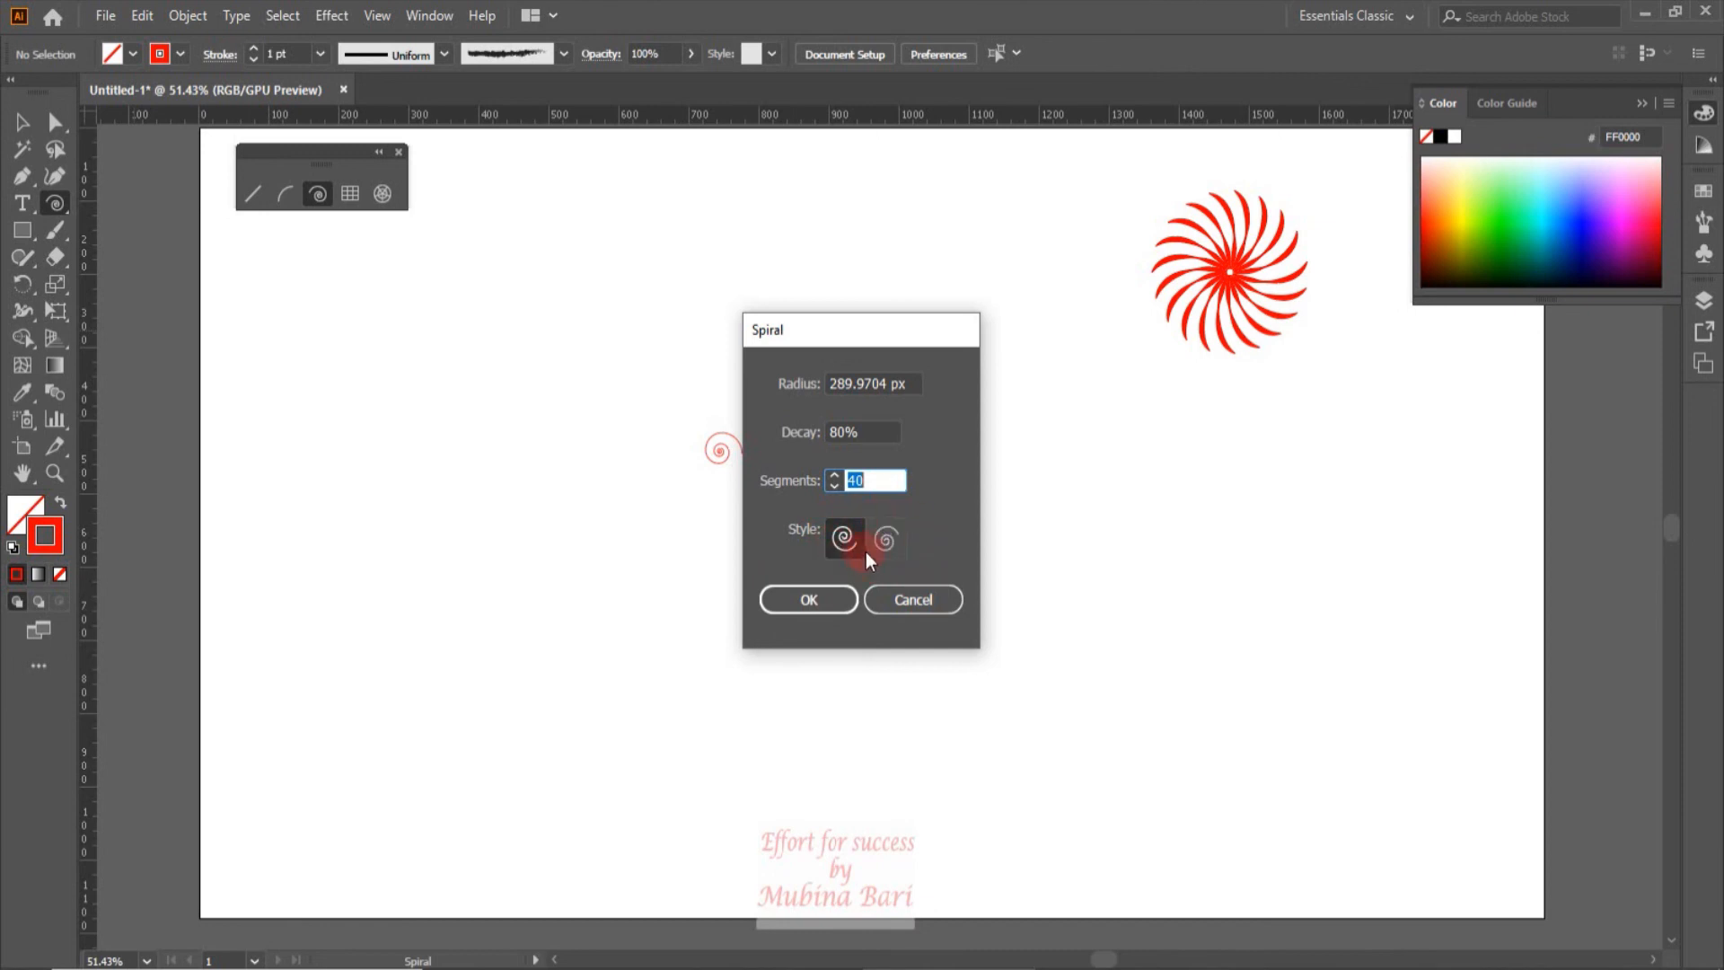
{"action": "left_click", "coordinate": [825, 600]}
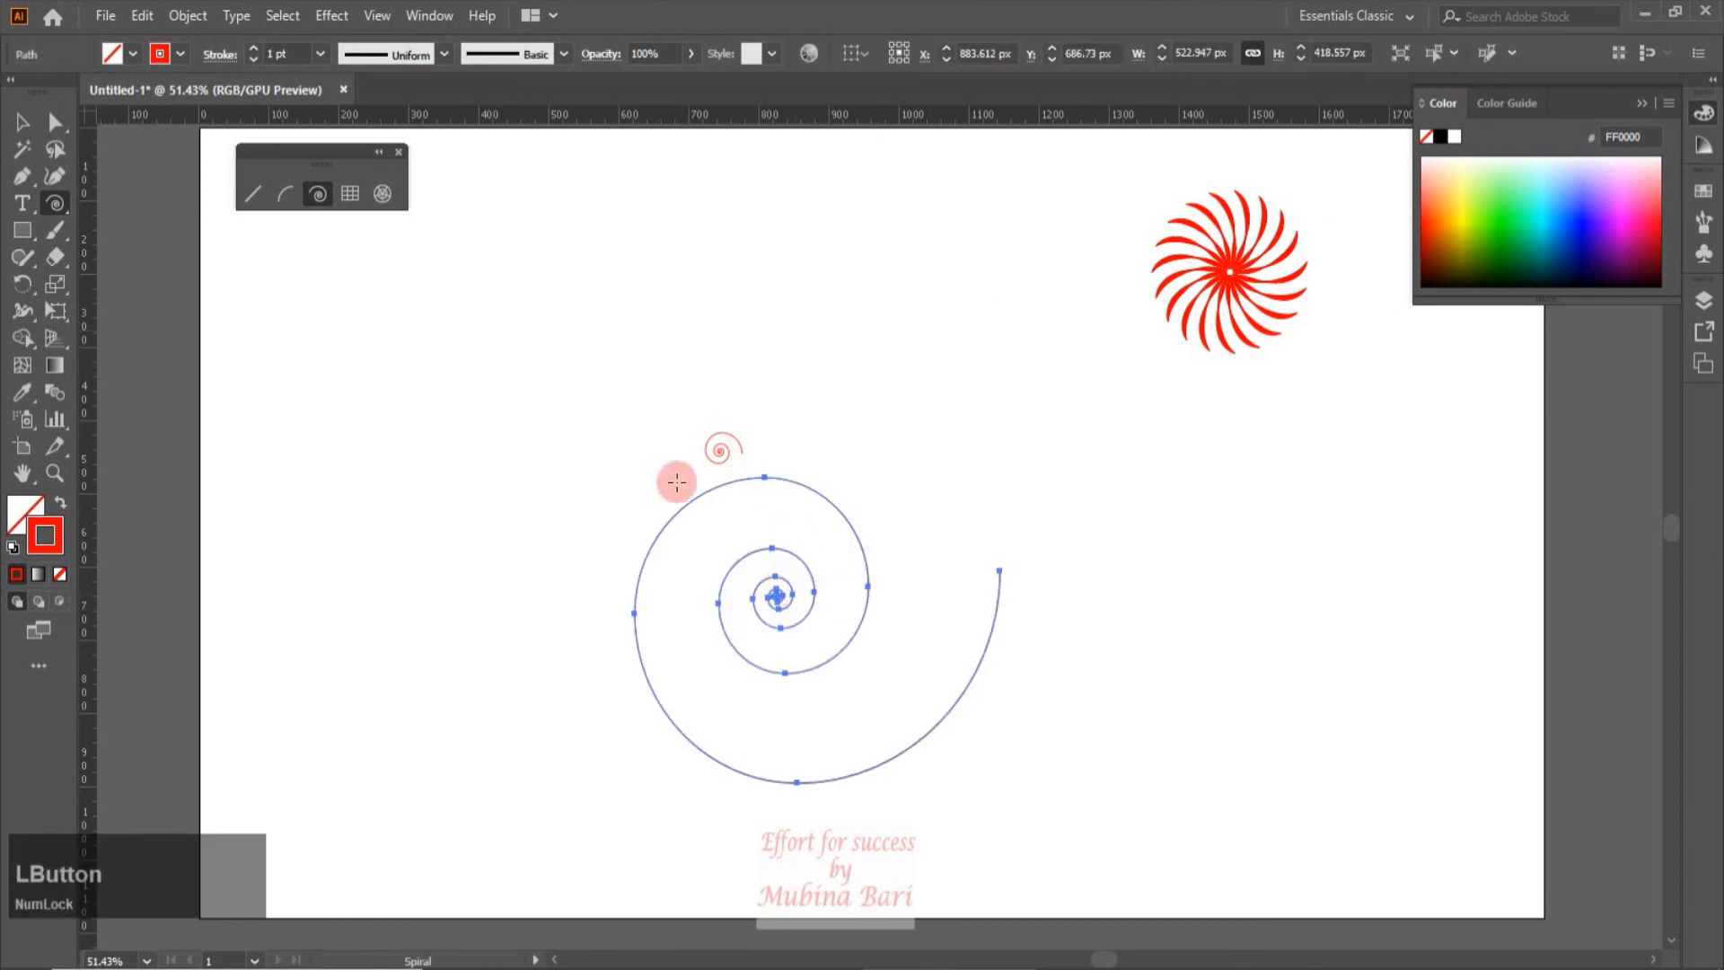
Create another spiral near the artboard's left edge with the second winding style, and delete all three spirals
{"action": "left_click", "coordinate": [337, 431]}
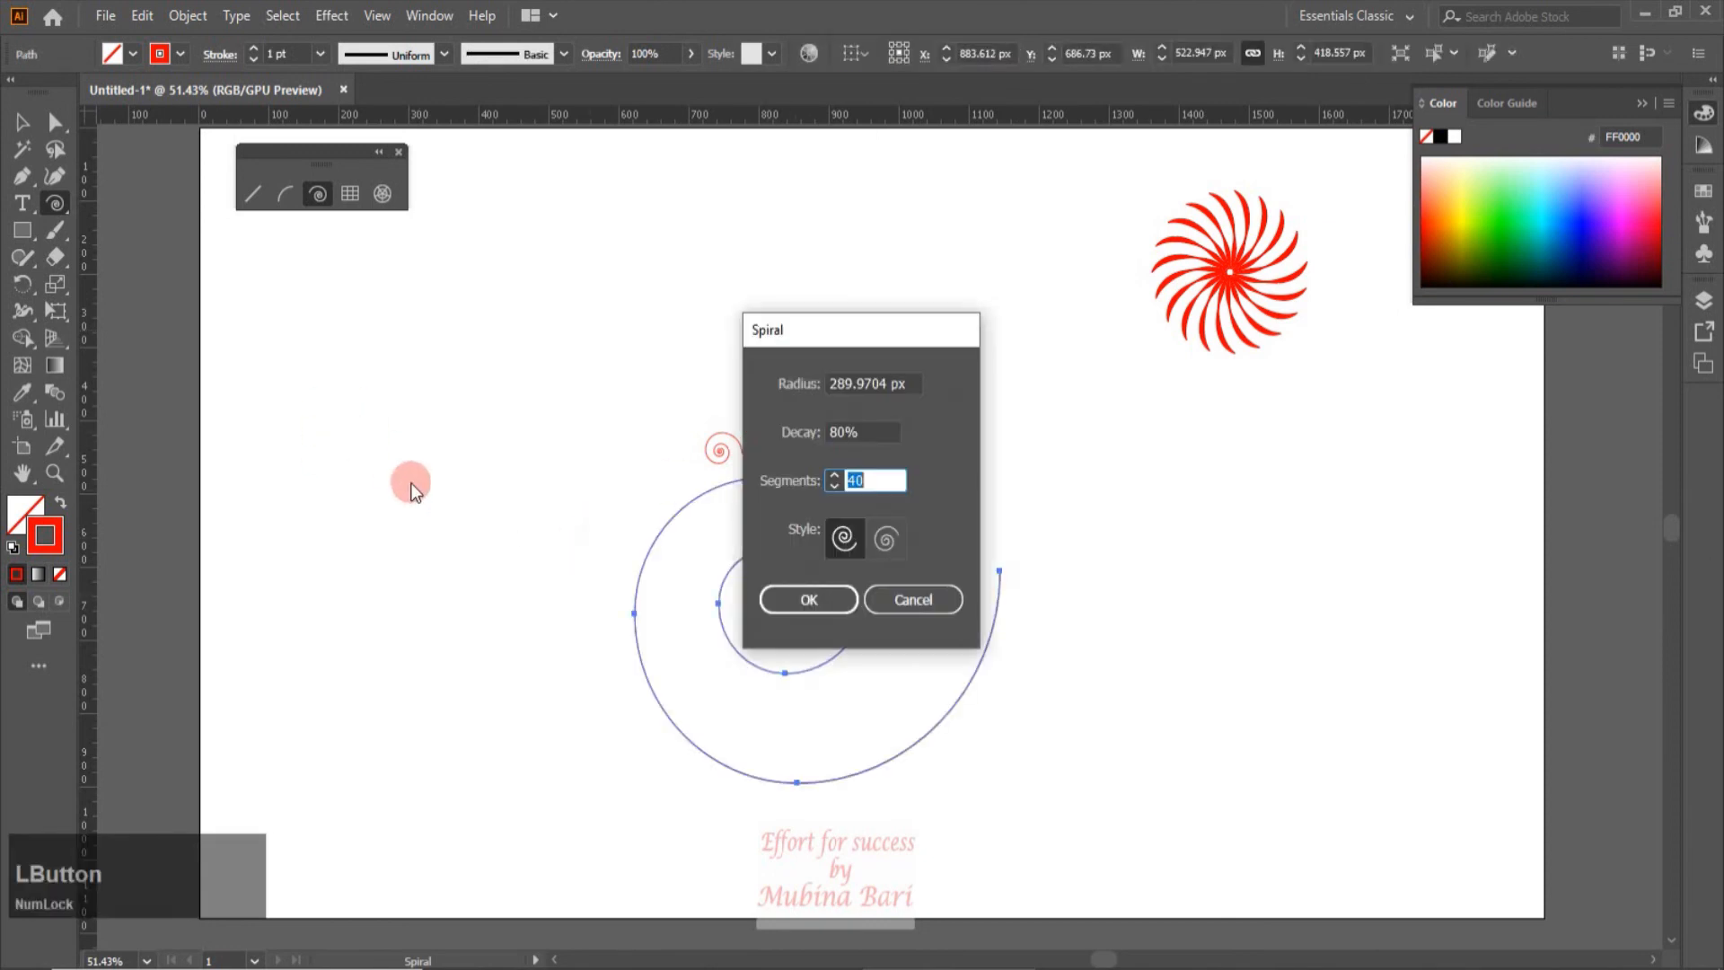
{"action": "left_click", "coordinate": [887, 542]}
{"action": "left_click", "coordinate": [813, 598]}
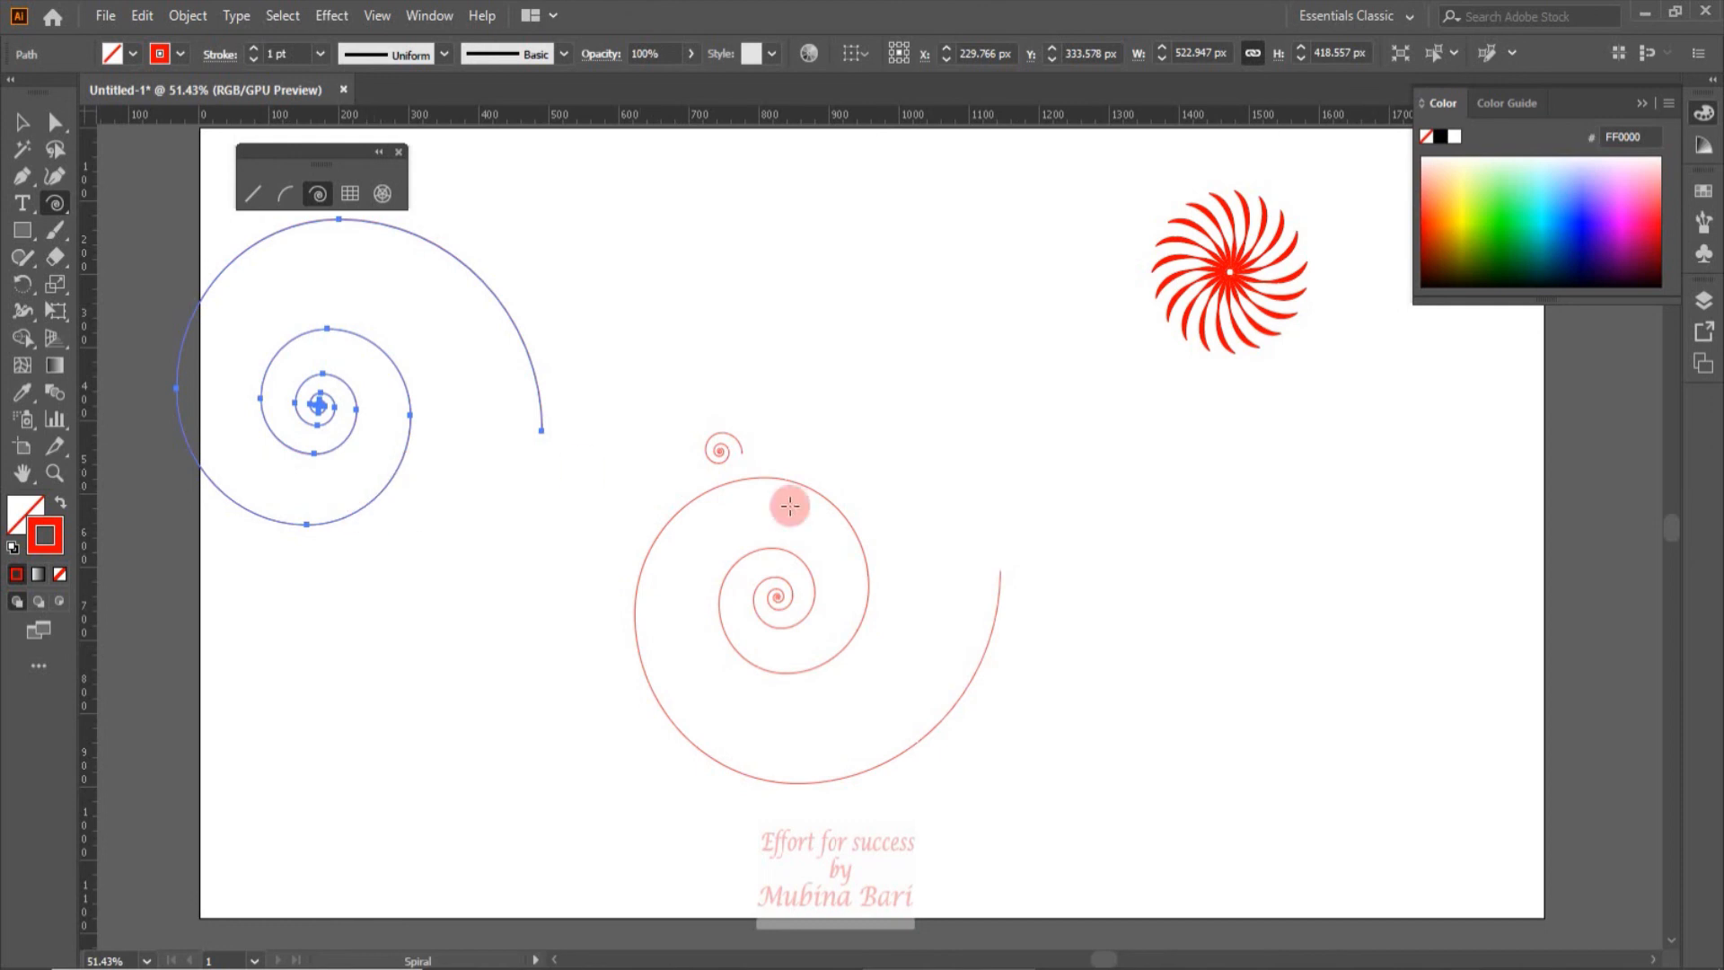
{"action": "left_click", "coordinate": [24, 126]}
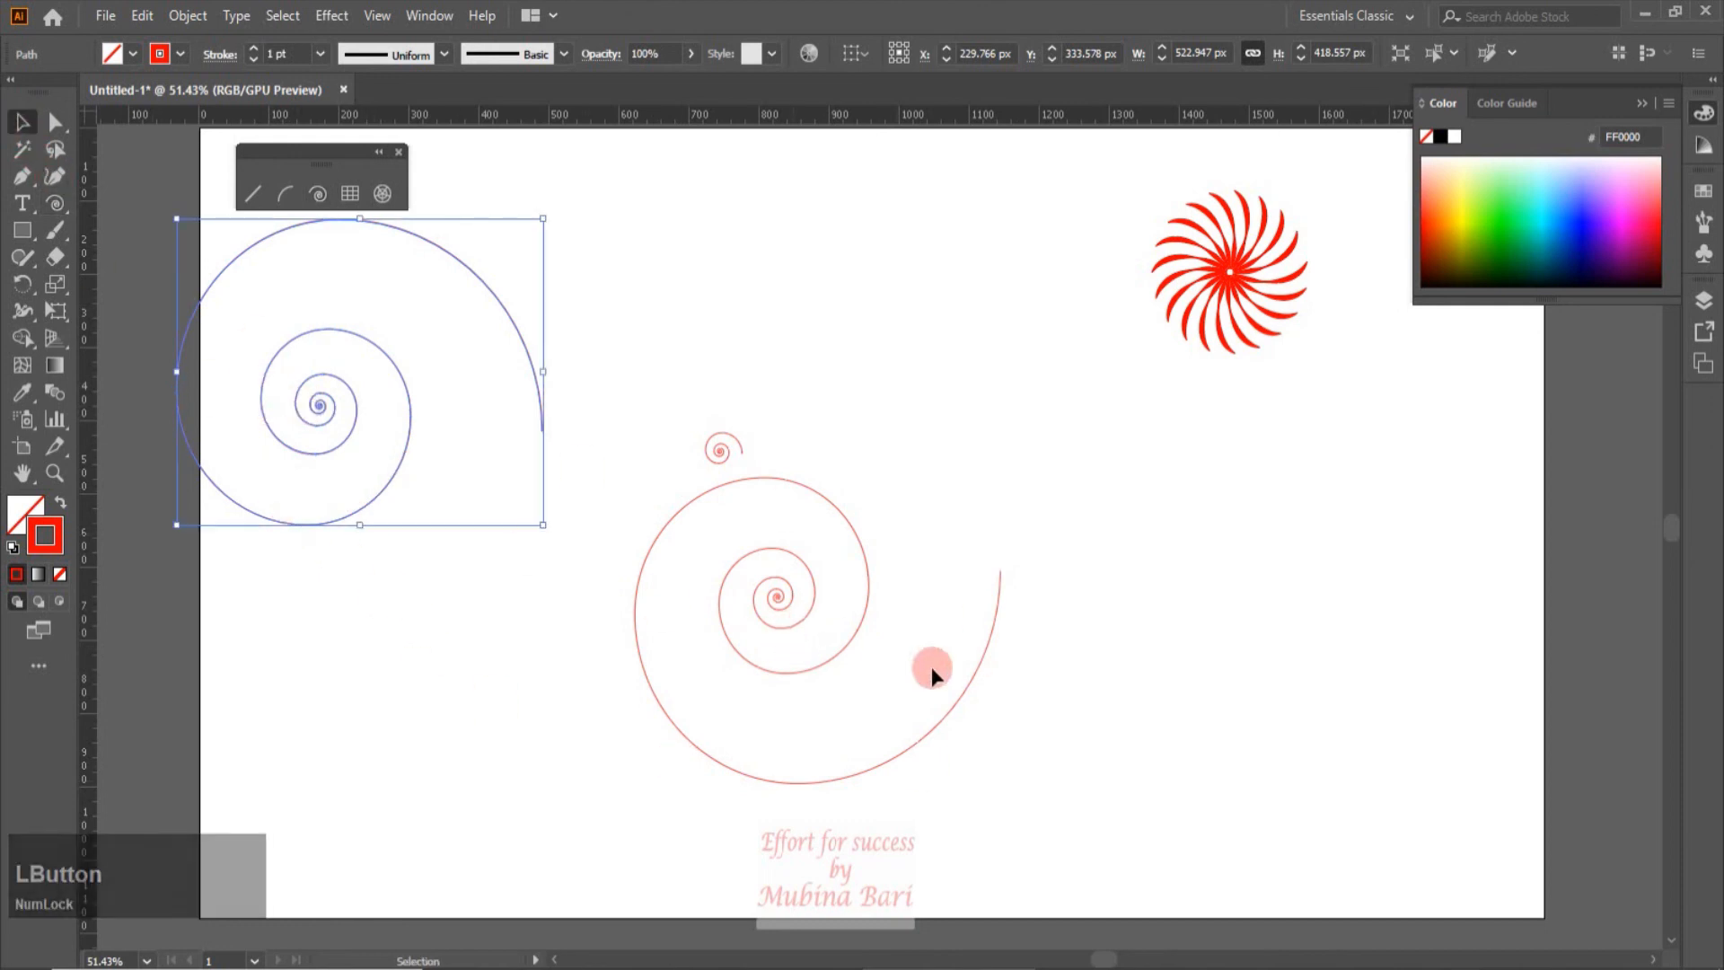
{"action": "key", "text": "Delete"}
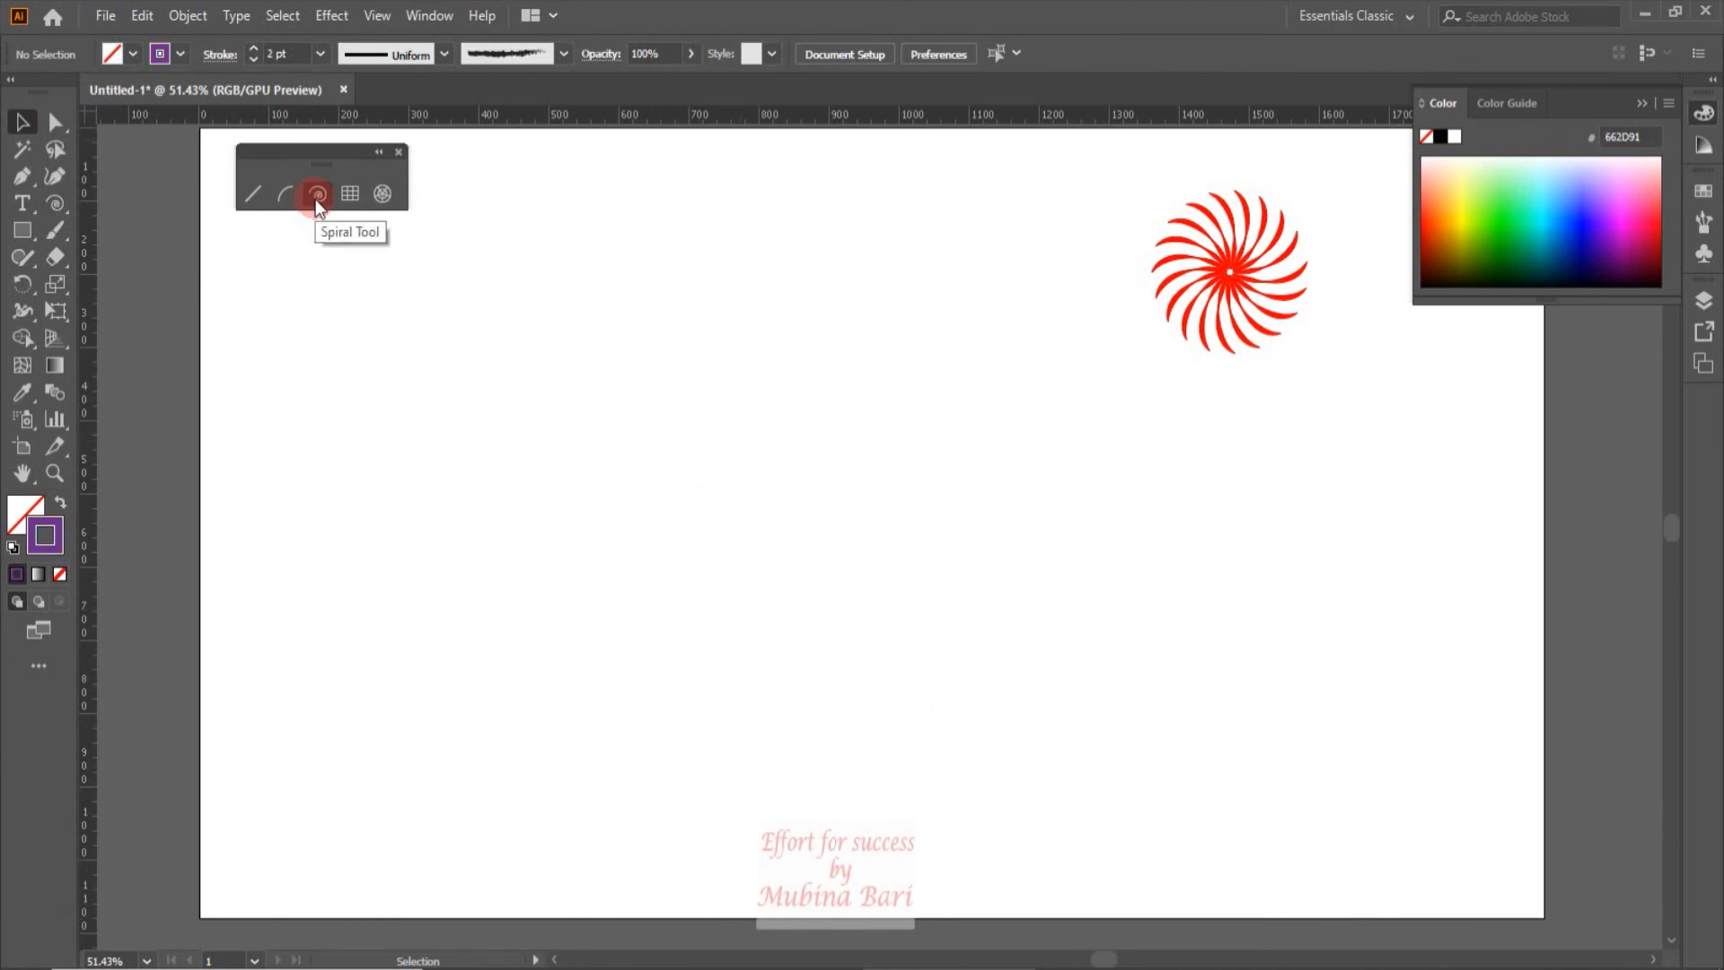
Draw a small spiral about 173 × 143 px in the artboard's upper-middle area and move it slightly downward
{"action": "left_click", "coordinate": [318, 194]}
{"action": "key", "text": "Delete"}
{"action": "left_click", "coordinate": [680, 384]}
{"action": "left_click_drag", "start_coordinate": [679, 384], "coordinate": [745, 415]}
{"action": "left_click", "coordinate": [22, 123]}
{"action": "left_click", "coordinate": [679, 375]}
{"action": "left_click_drag", "start_coordinate": [684, 388], "coordinate": [683, 440]}
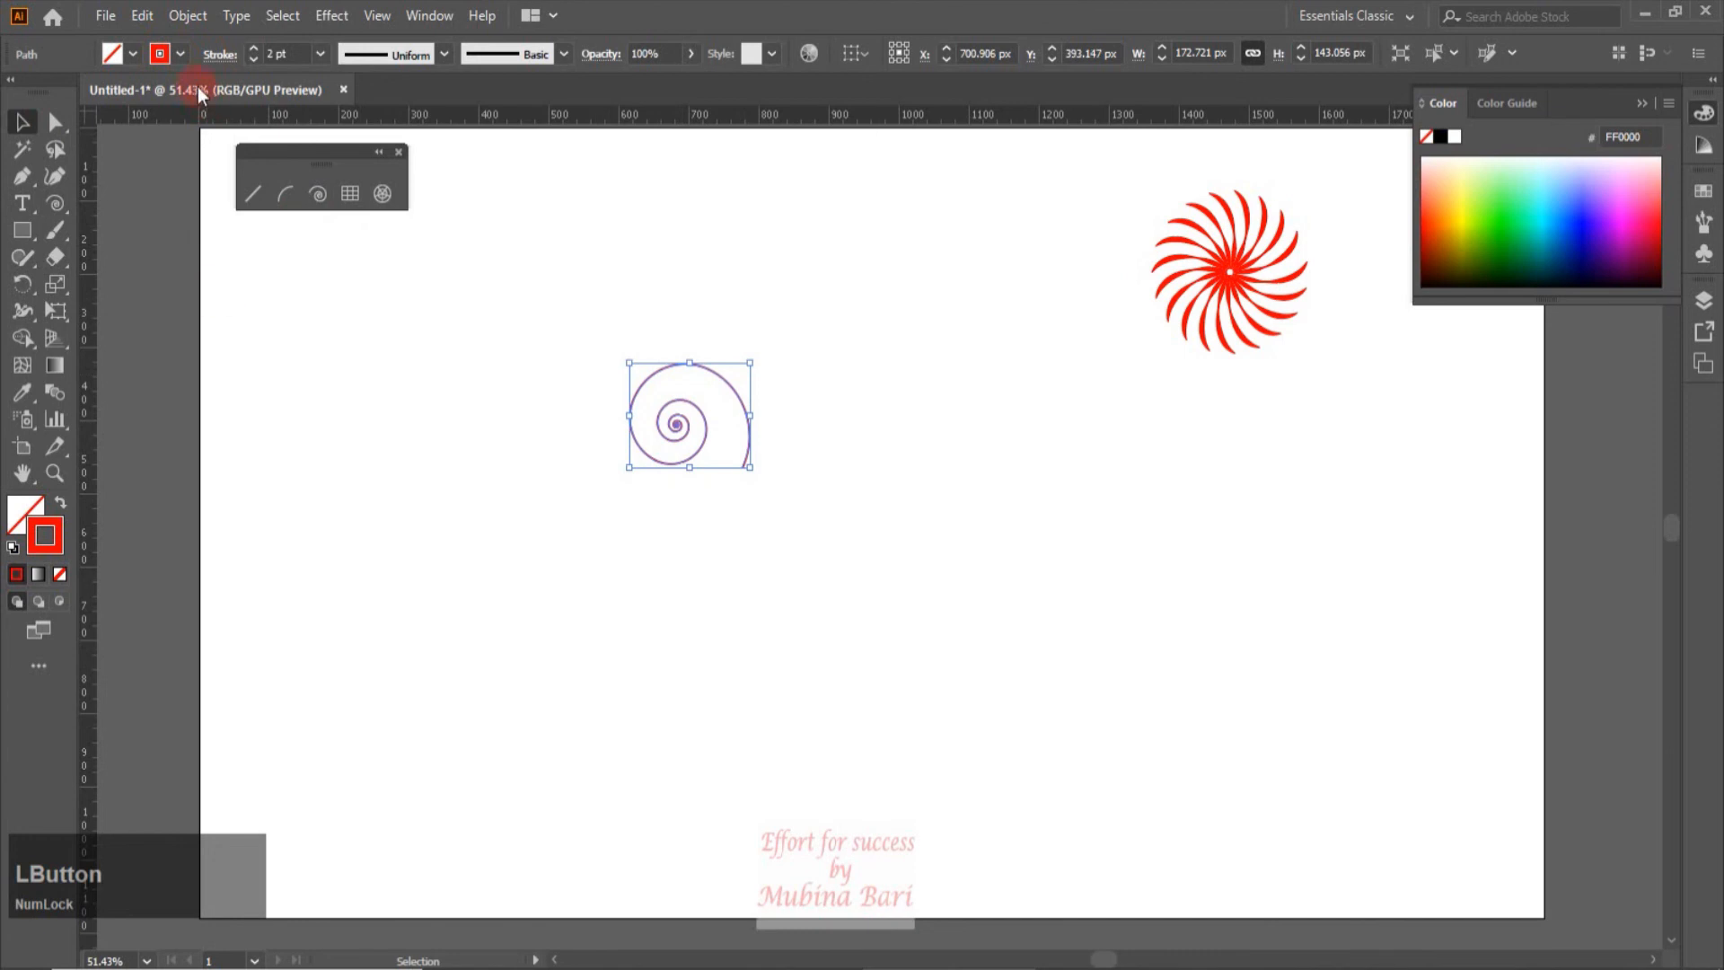
Set the small spiral's stroke colour to blue (0000FF)
{"action": "left_click", "coordinate": [177, 56]}
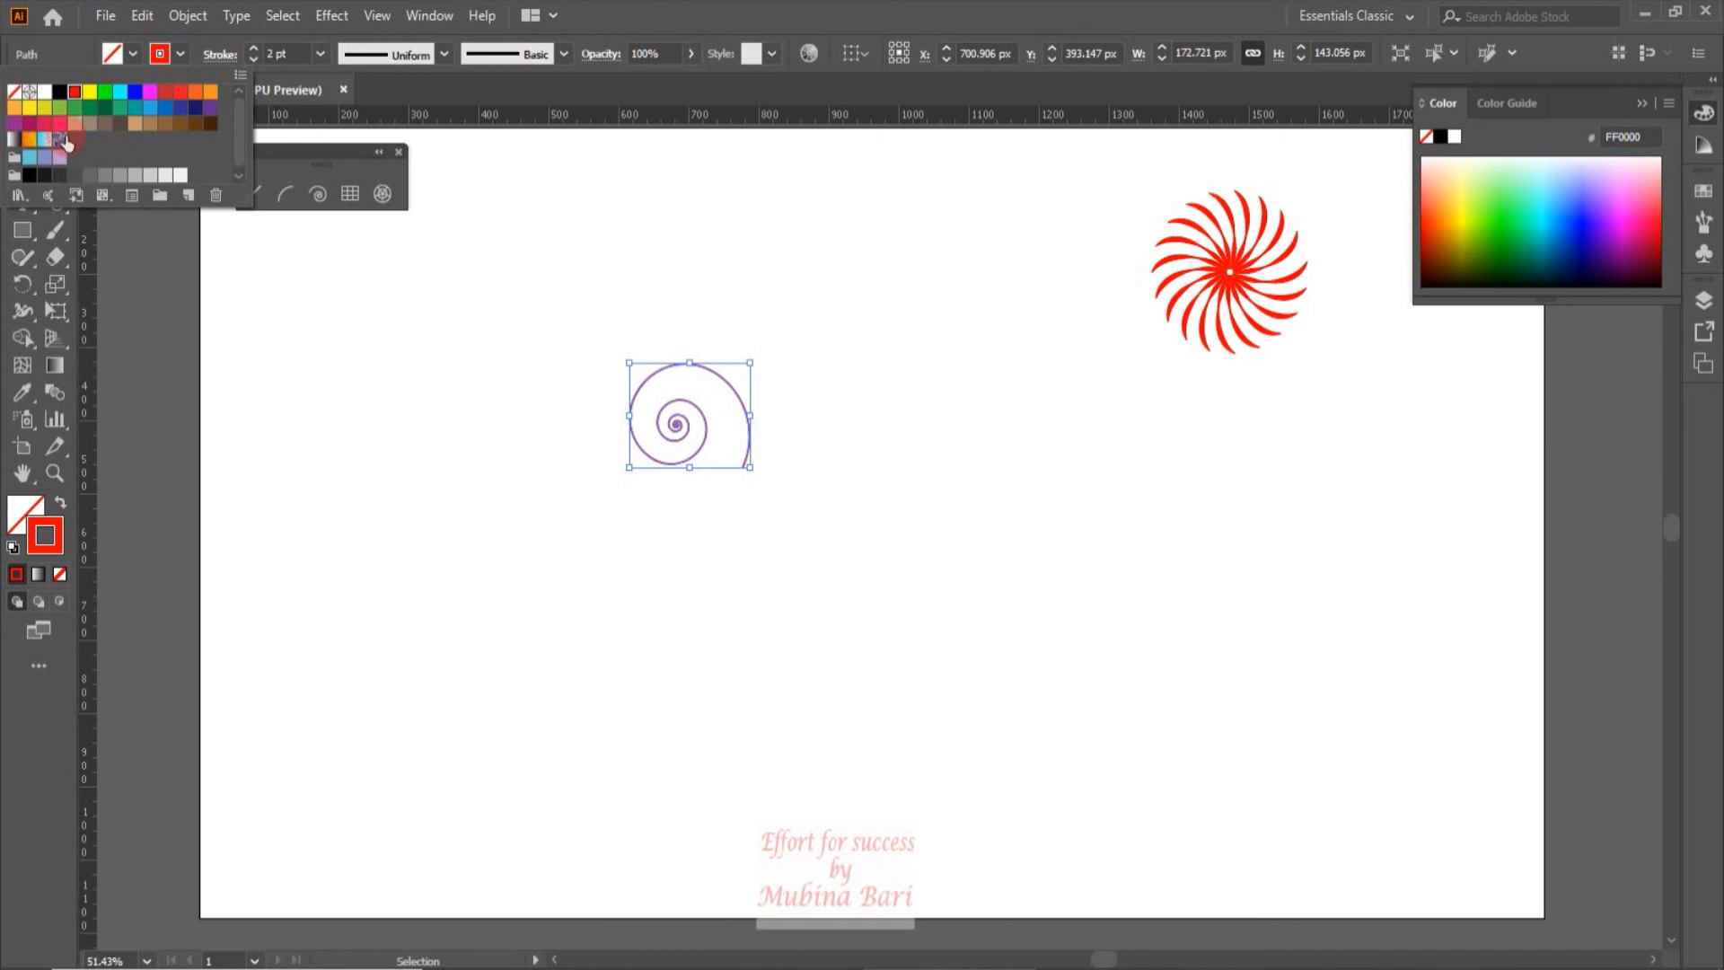
{"action": "left_click", "coordinate": [134, 93]}
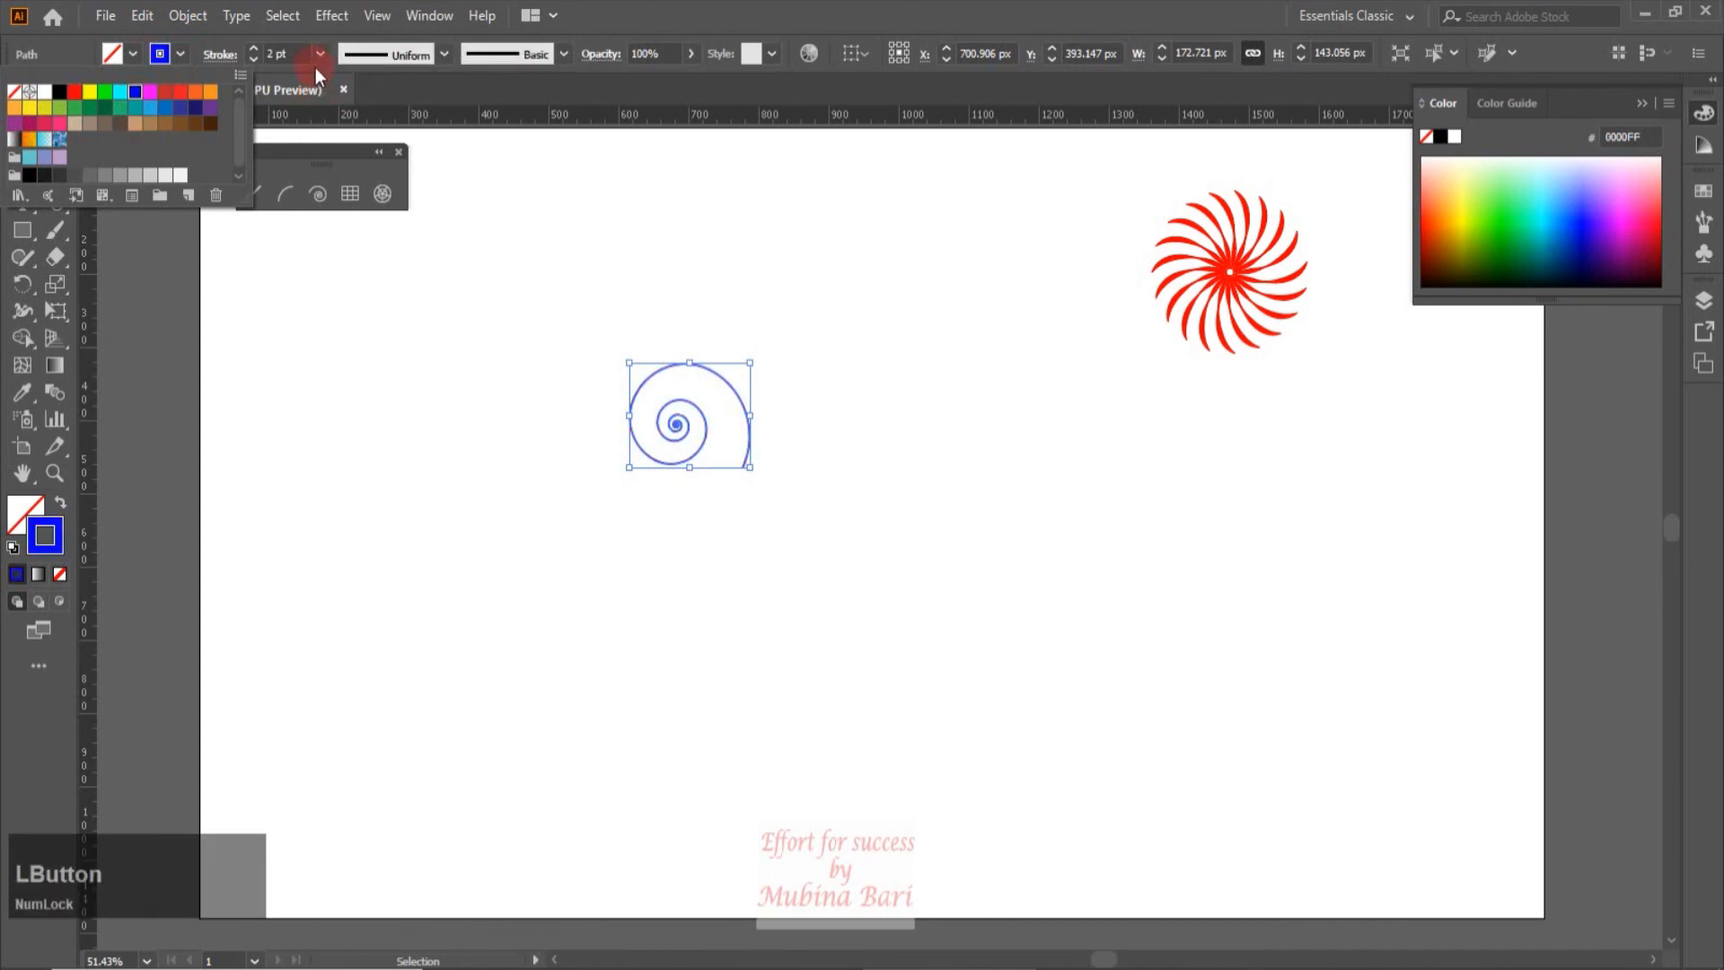
{"action": "left_click", "coordinate": [708, 541]}
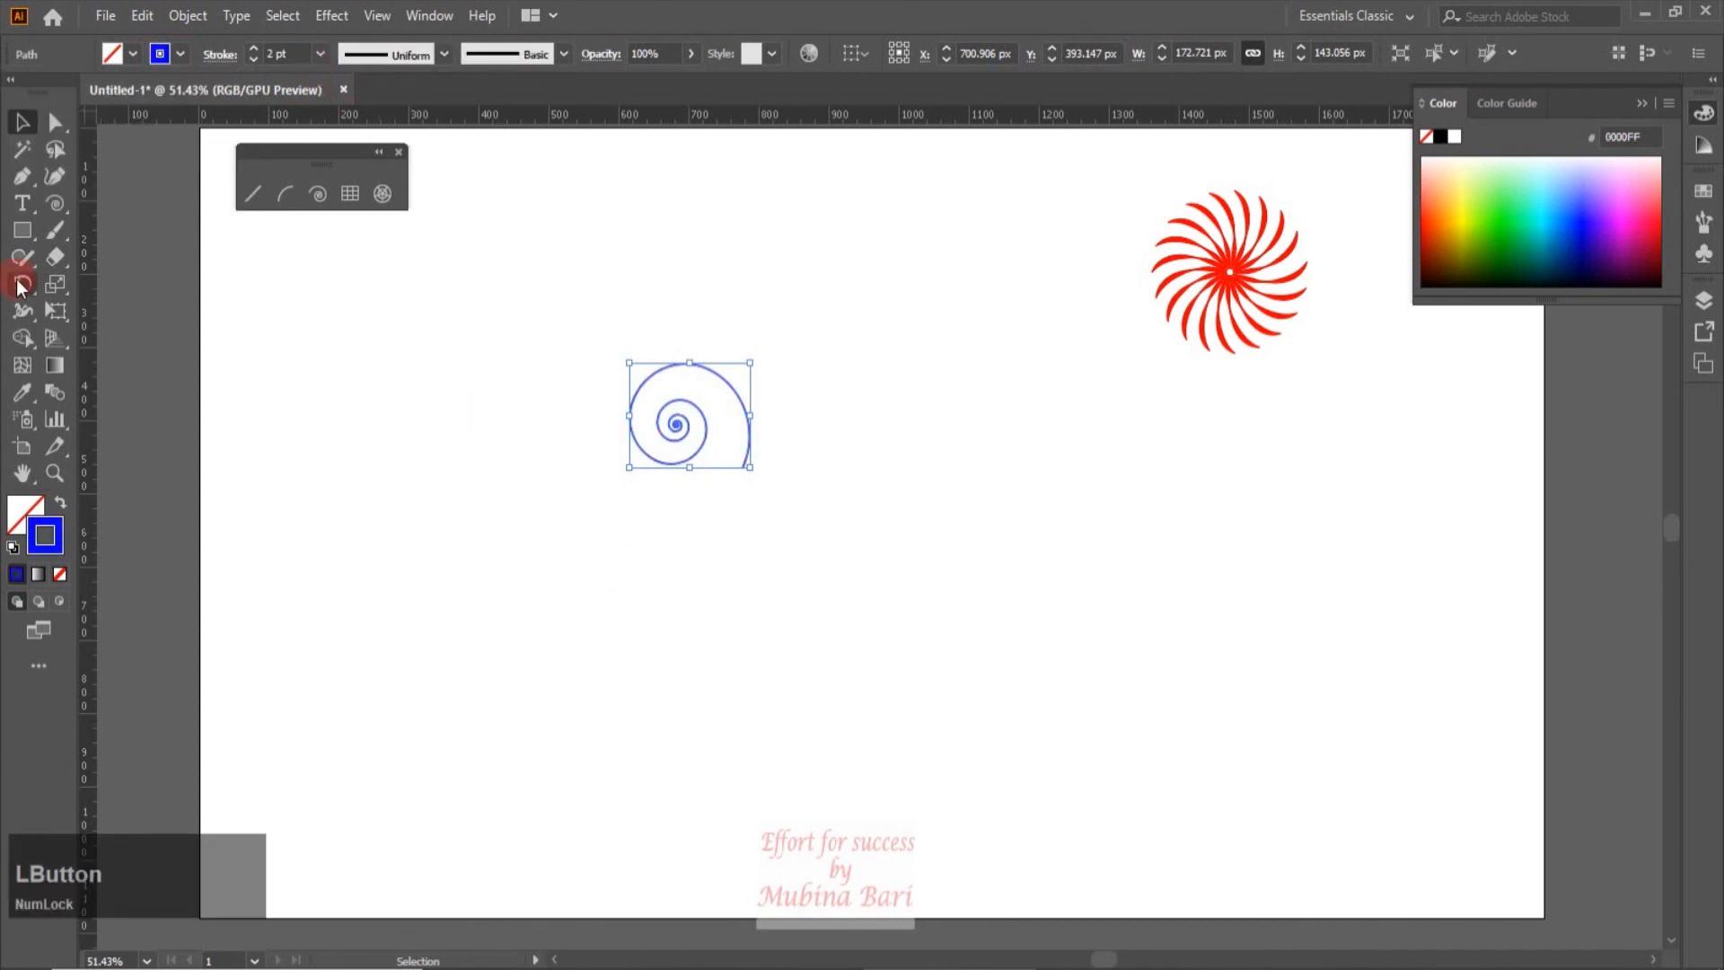
Rotate a copy of the blue spiral about its outer end point so it sits just below the original
{"action": "left_click", "coordinate": [23, 284]}
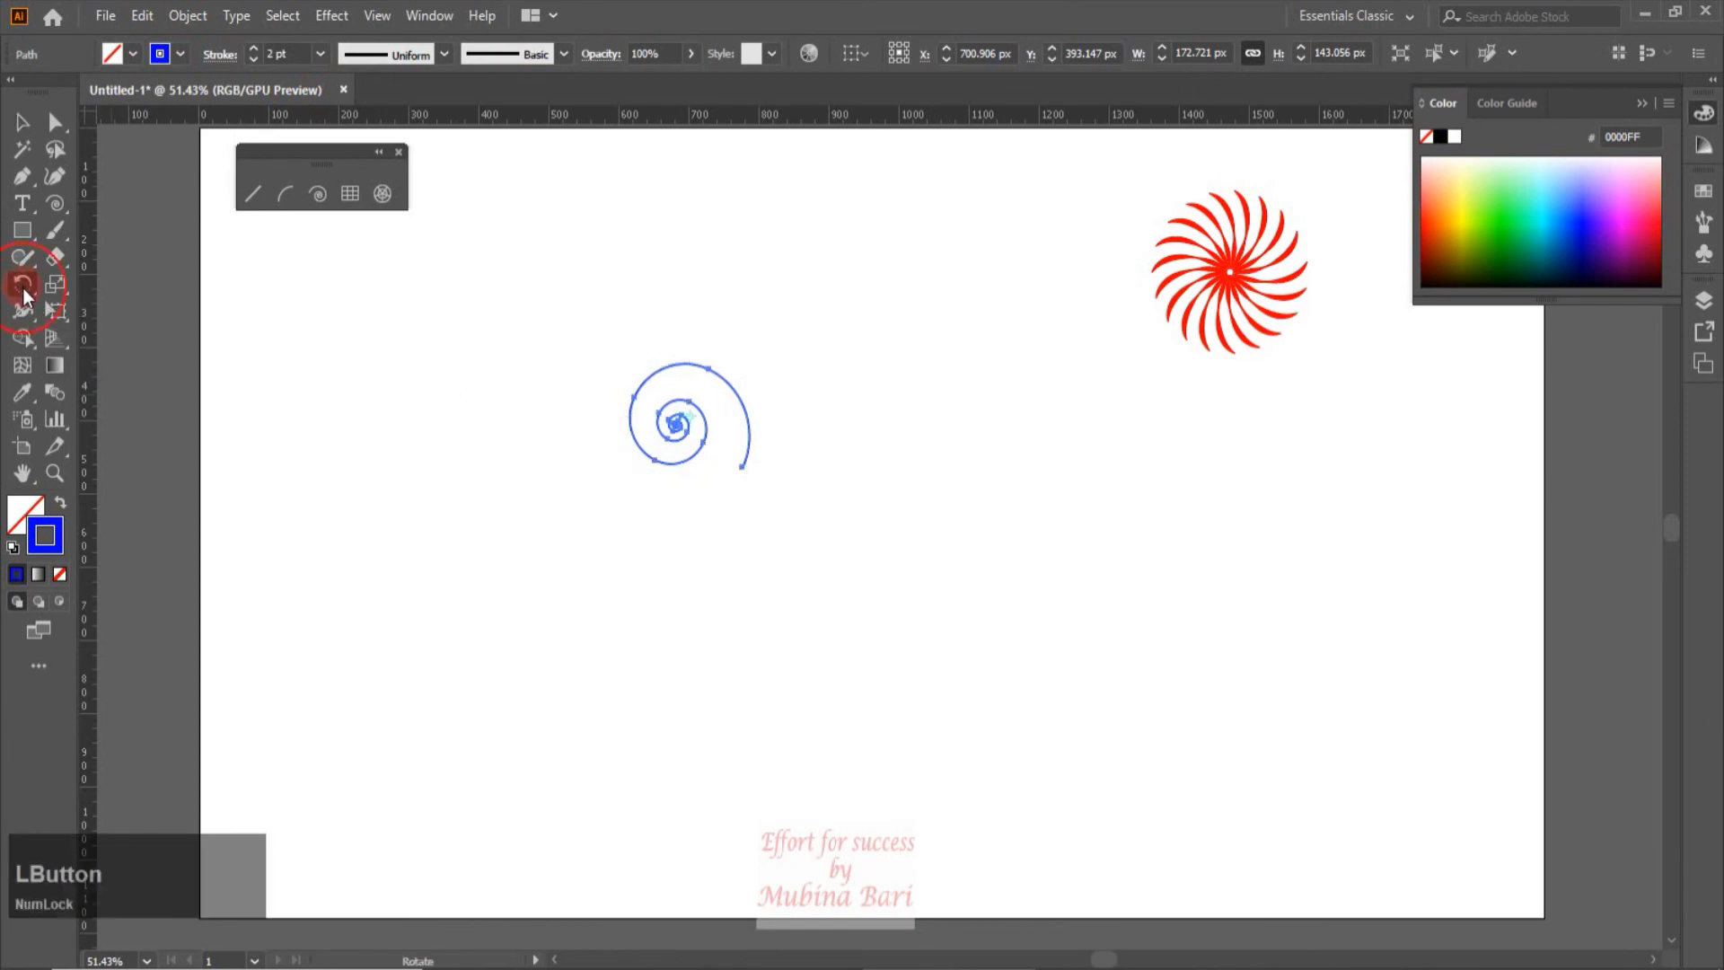
{"action": "left_click", "coordinate": [740, 467]}
{"action": "left_click_drag", "start_coordinate": [633, 433], "coordinate": [678, 611]}
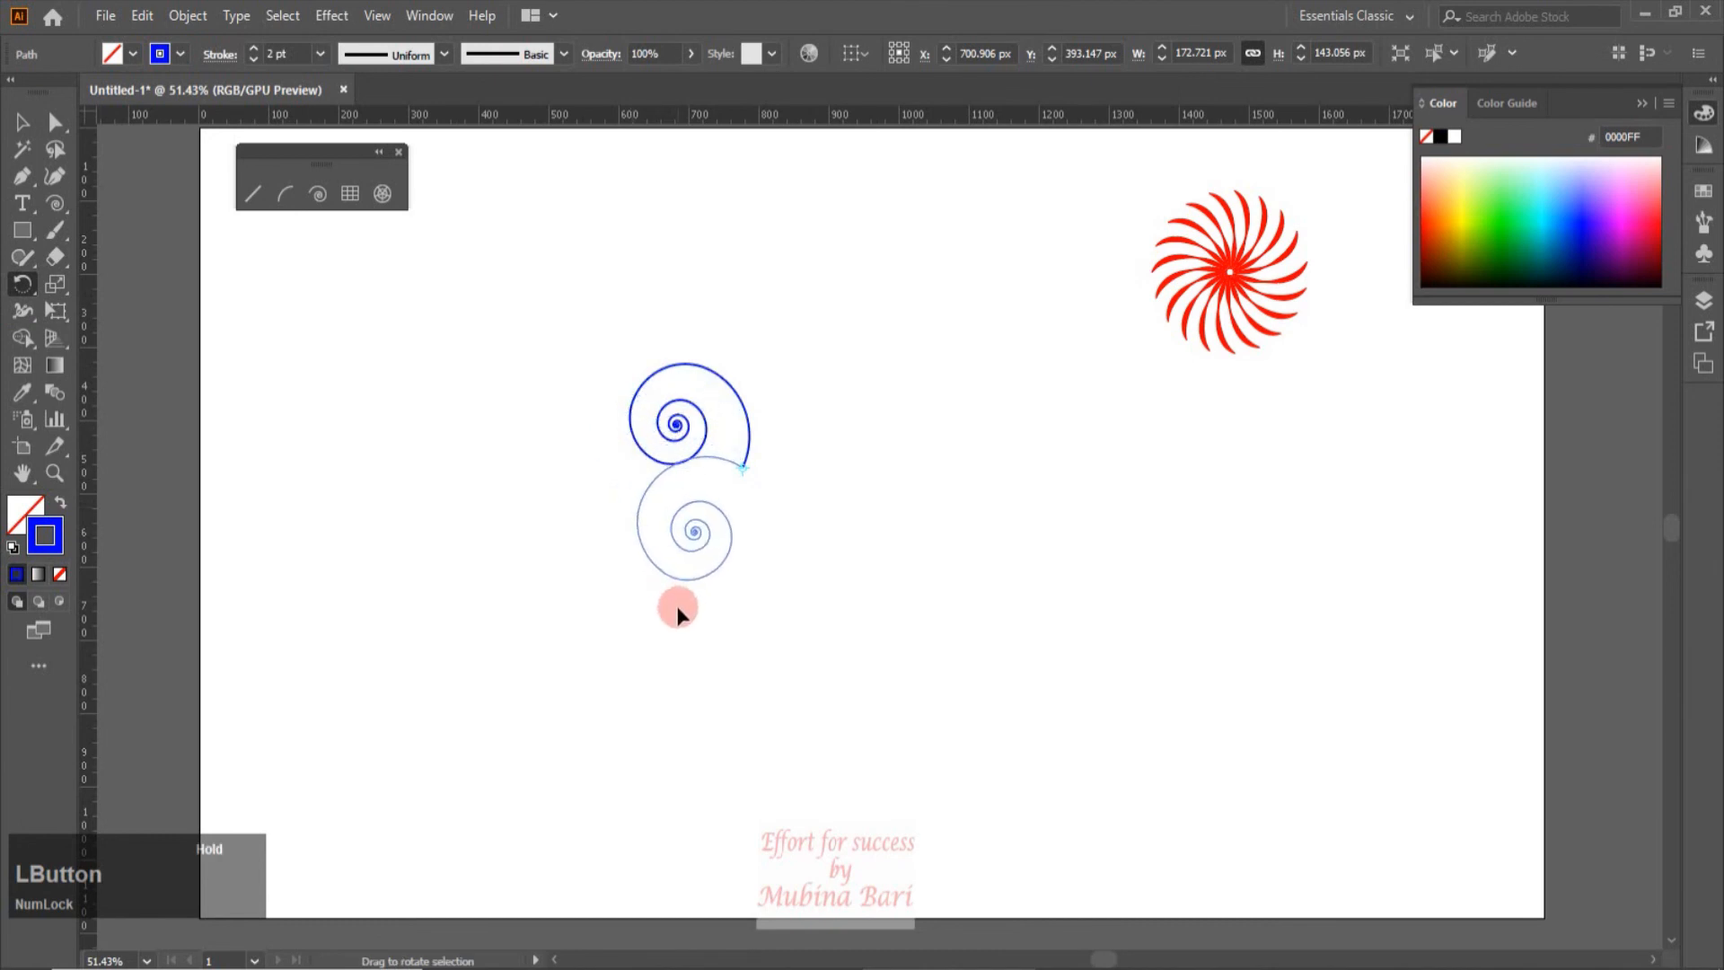
{"action": "left_click_drag", "start_coordinate": [678, 613], "coordinate": [677, 609]}
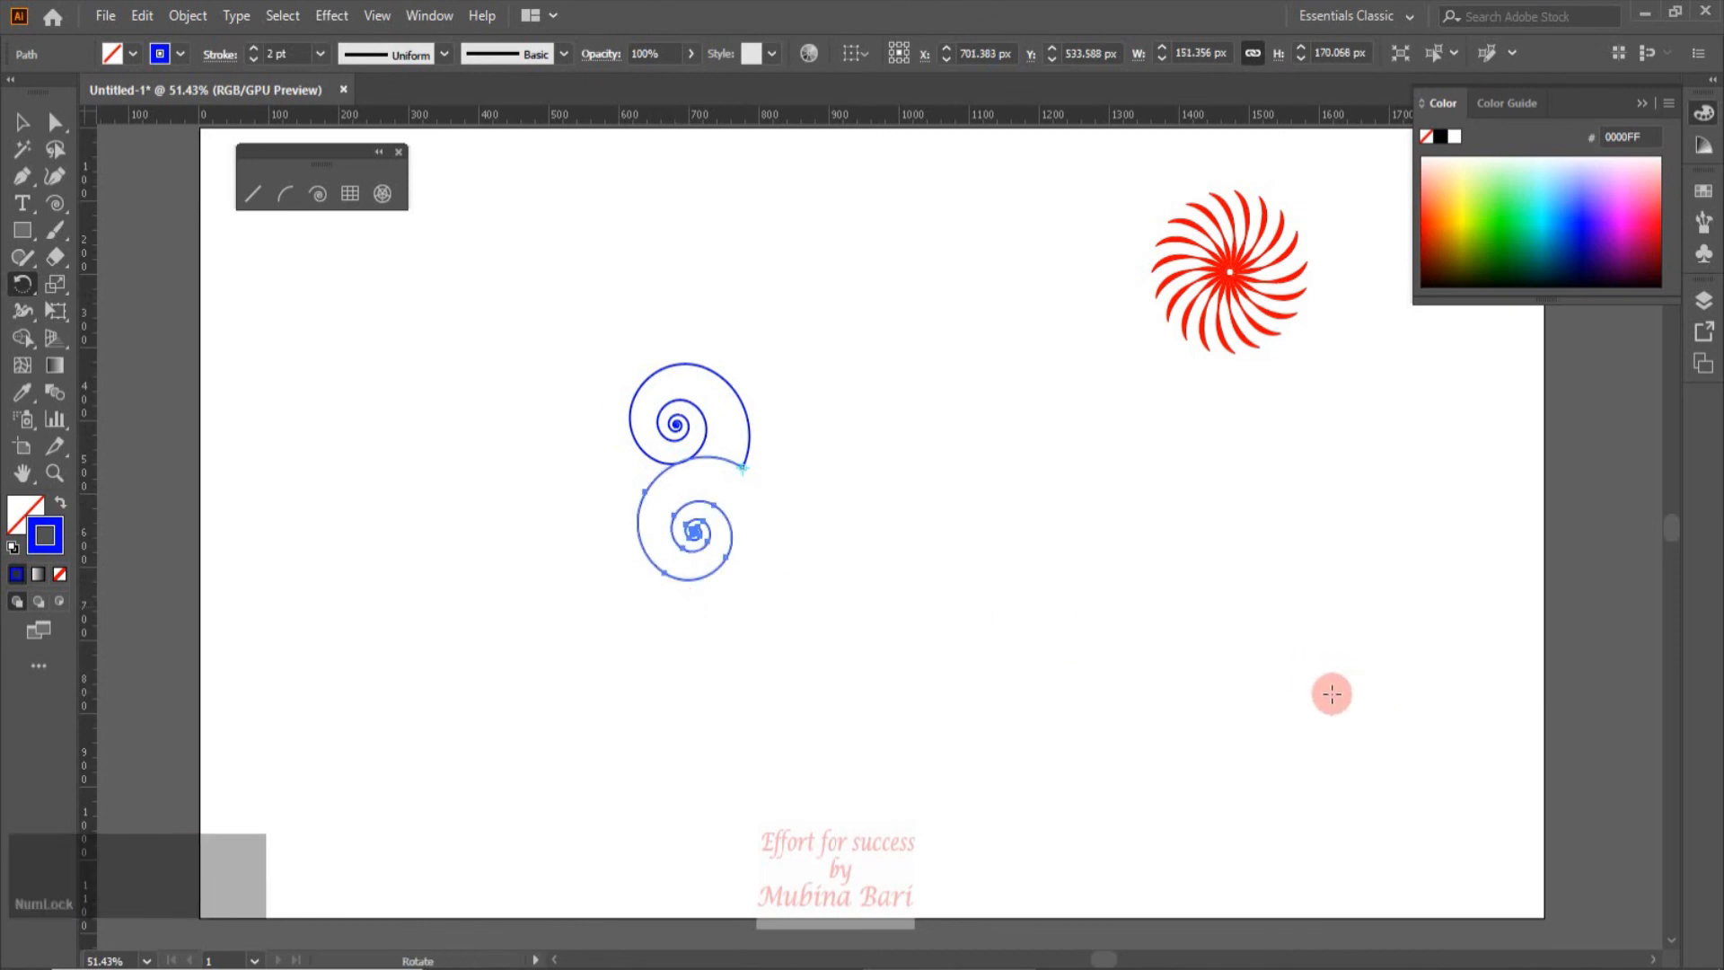
Repeat the rotated-copy transformation until the blue spirals form a complete circular rosette
{"action": "key", "text": "v"}
{"action": "key", "text": "ctrl+d"}
{"action": "key", "text": "ctrl+d"}
{"action": "key", "text": "ctrl+d"}
{"action": "key", "text": "ctrl+d"}
{"action": "key", "text": "ctrl+d"}
{"action": "key", "text": "ctrl+d"}
{"action": "key", "text": "ctrl+d"}
{"action": "key", "text": "ctrl+d"}
{"action": "key", "text": "ctrl+d"}
{"action": "key", "text": "ctrl+d"}
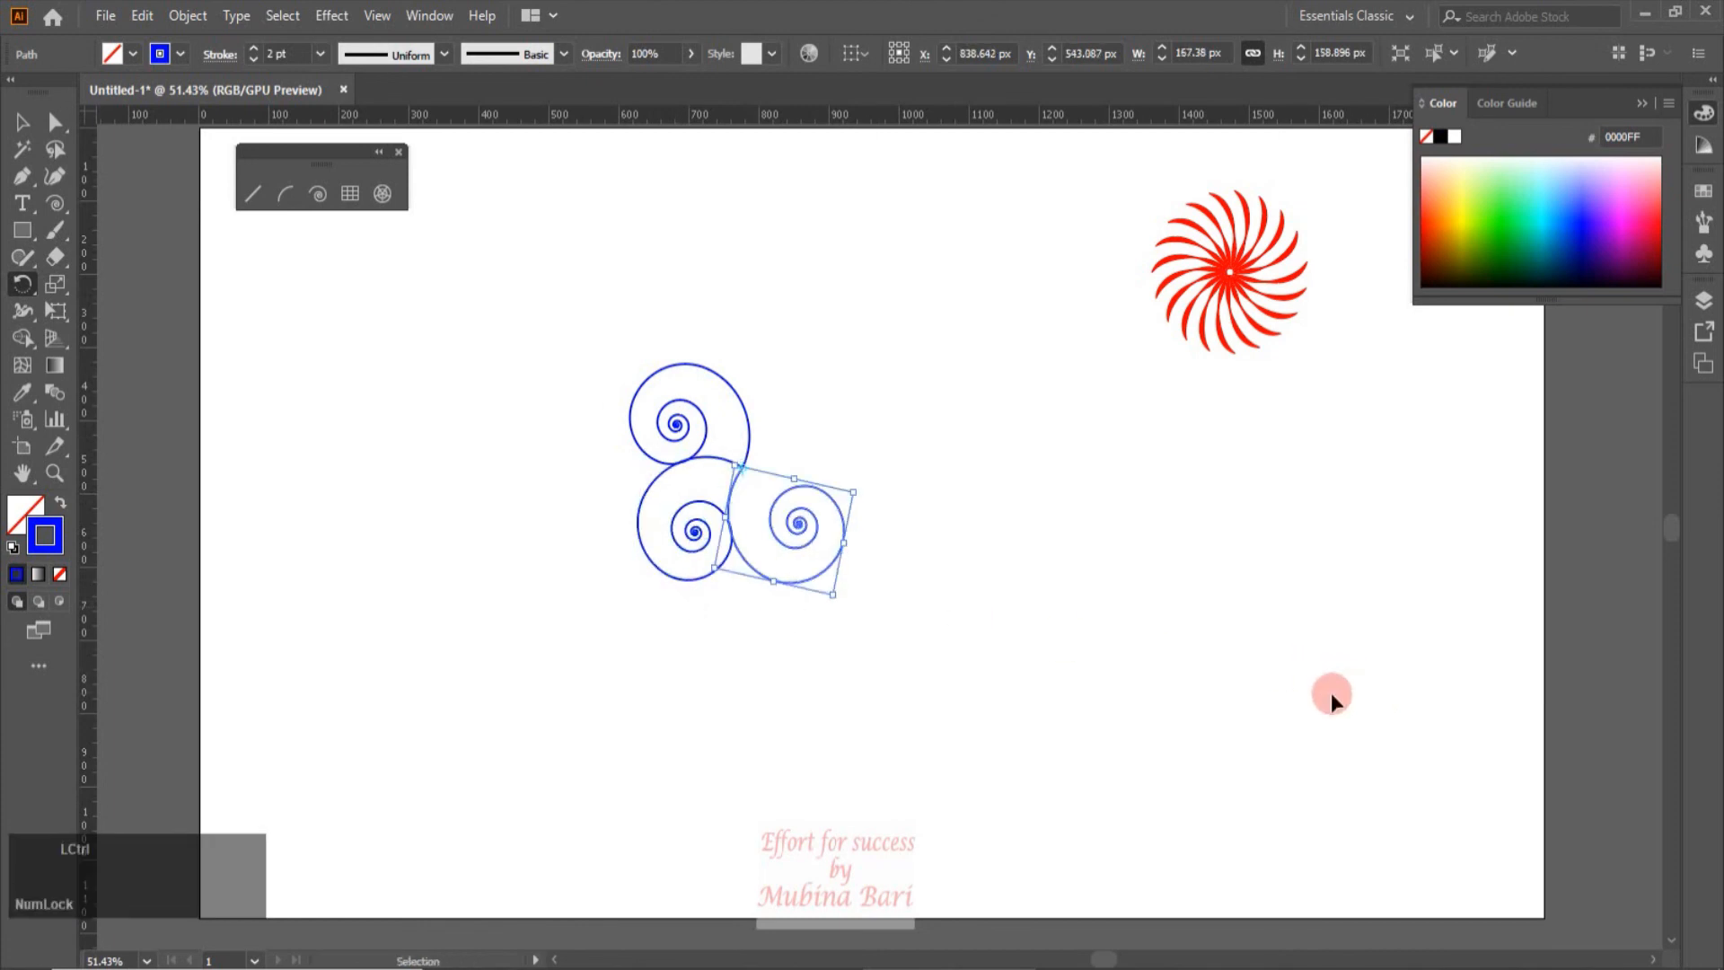
{"action": "key", "text": "ctrl+d"}
{"action": "key", "text": "ctrl+d"}
{"action": "key", "text": "ctrl+d"}
{"action": "key", "text": "ctrl+d"}
{"action": "key", "text": "ctrl+d"}
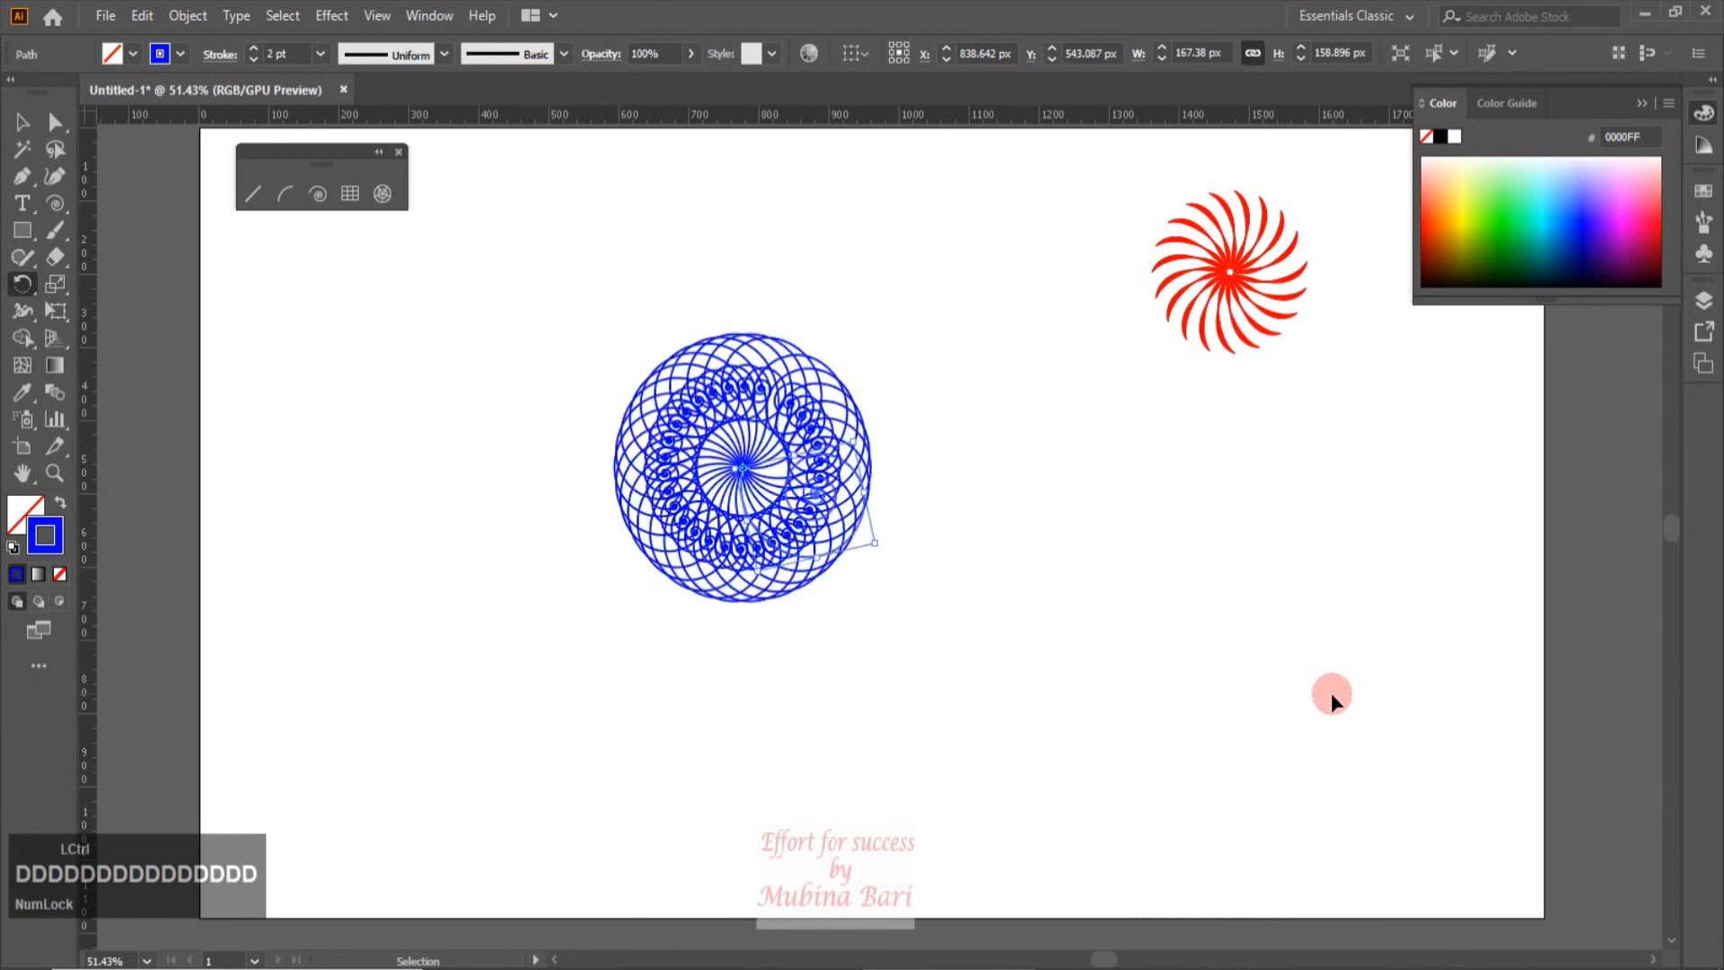
Select the whole blue spiral rosette and move it below the red pinwheel
{"action": "left_click", "coordinate": [1331, 693]}
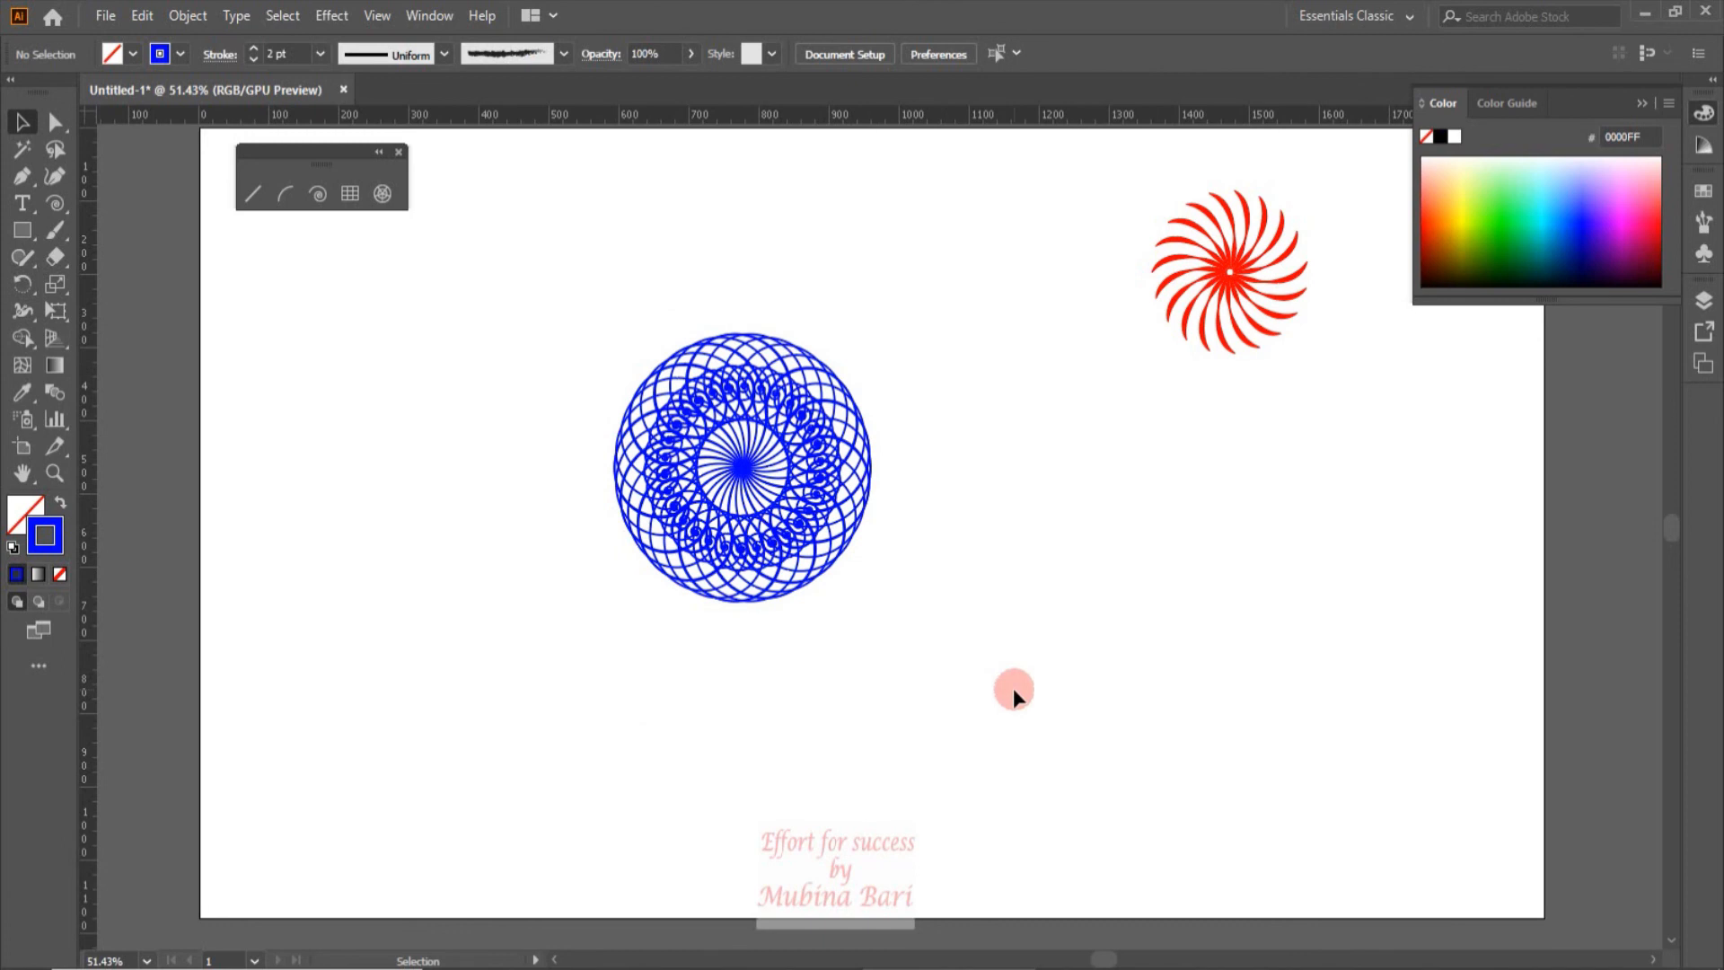
{"action": "left_click_drag", "start_coordinate": [830, 541], "coordinate": [1369, 635]}
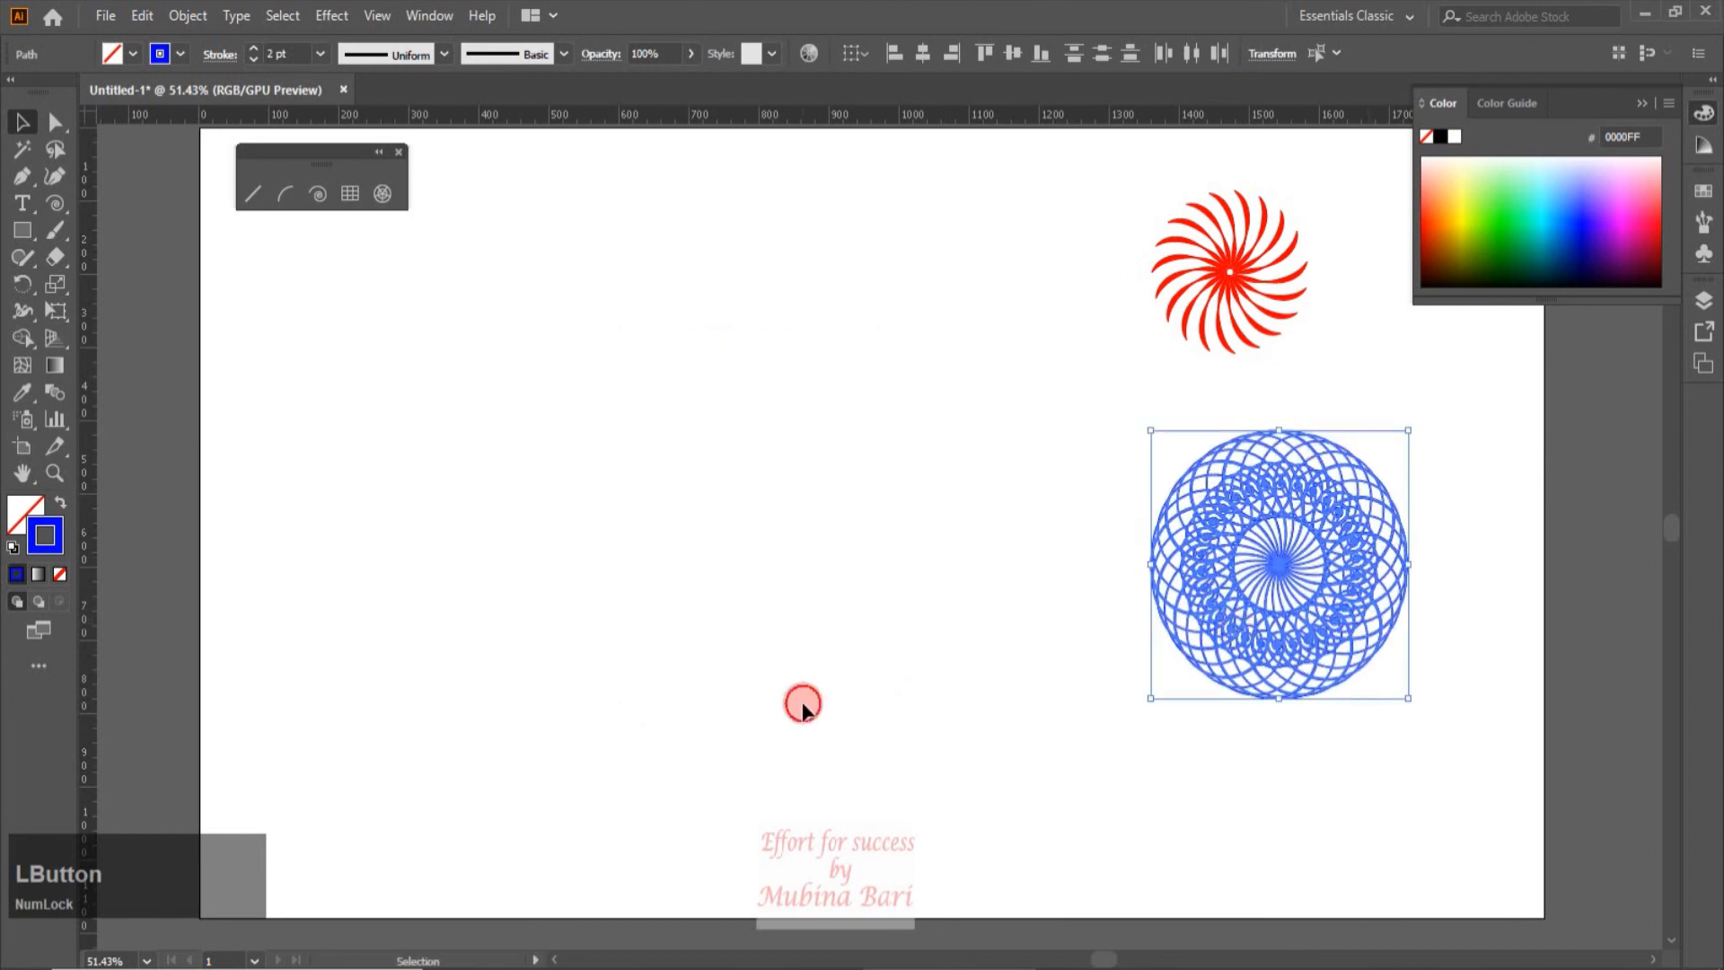
{"action": "left_click", "coordinate": [801, 702]}
Draw a horizontal line about 378 px long in the empty upper-left part of the artboard and set its stroke to 16 pt
{"action": "left_click", "coordinate": [251, 194]}
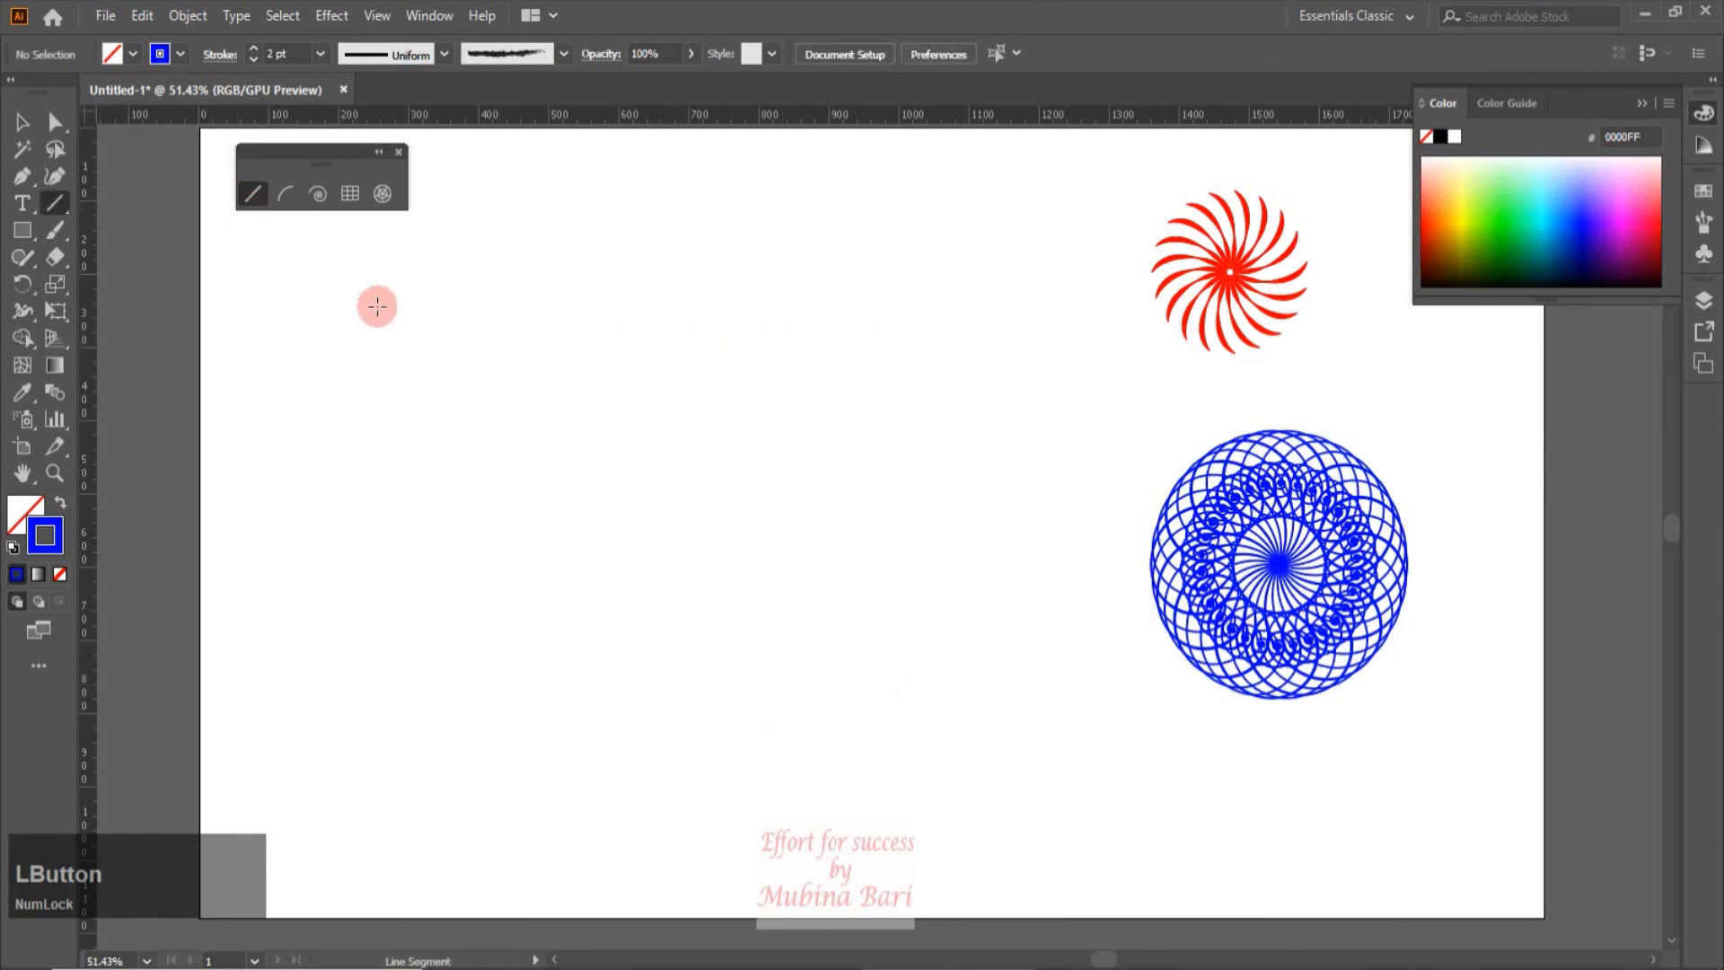
{"action": "key", "text": "Delete"}
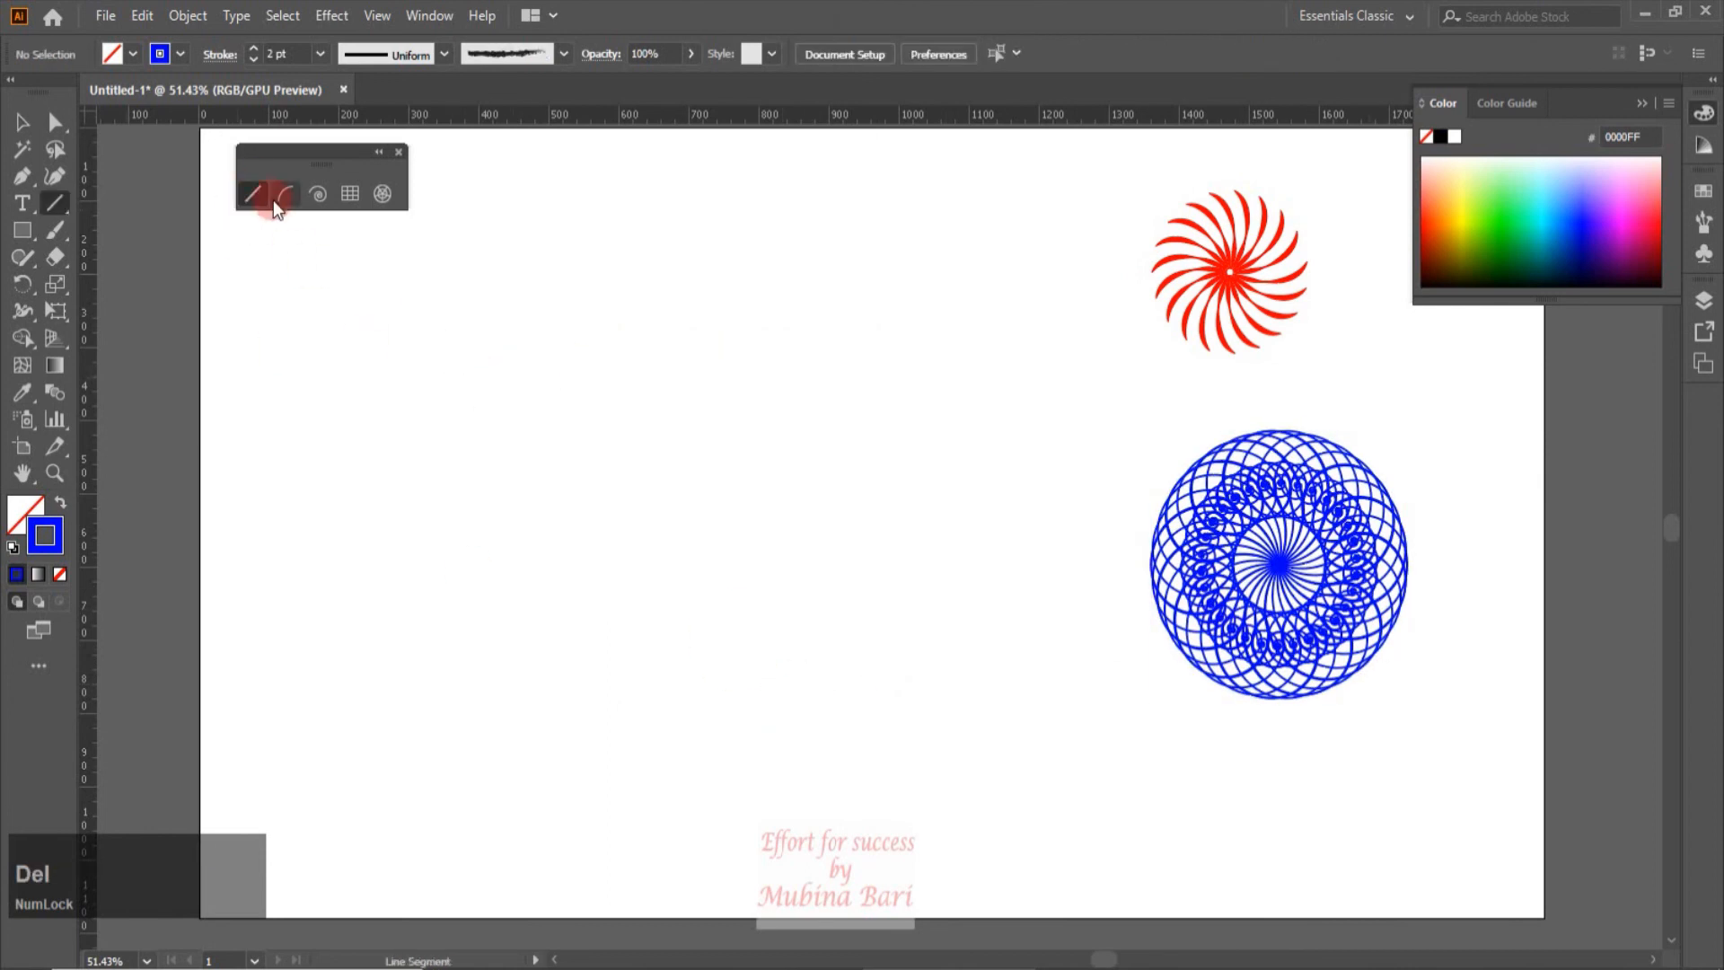
{"action": "left_click_drag", "start_coordinate": [500, 395], "coordinate": [767, 393]}
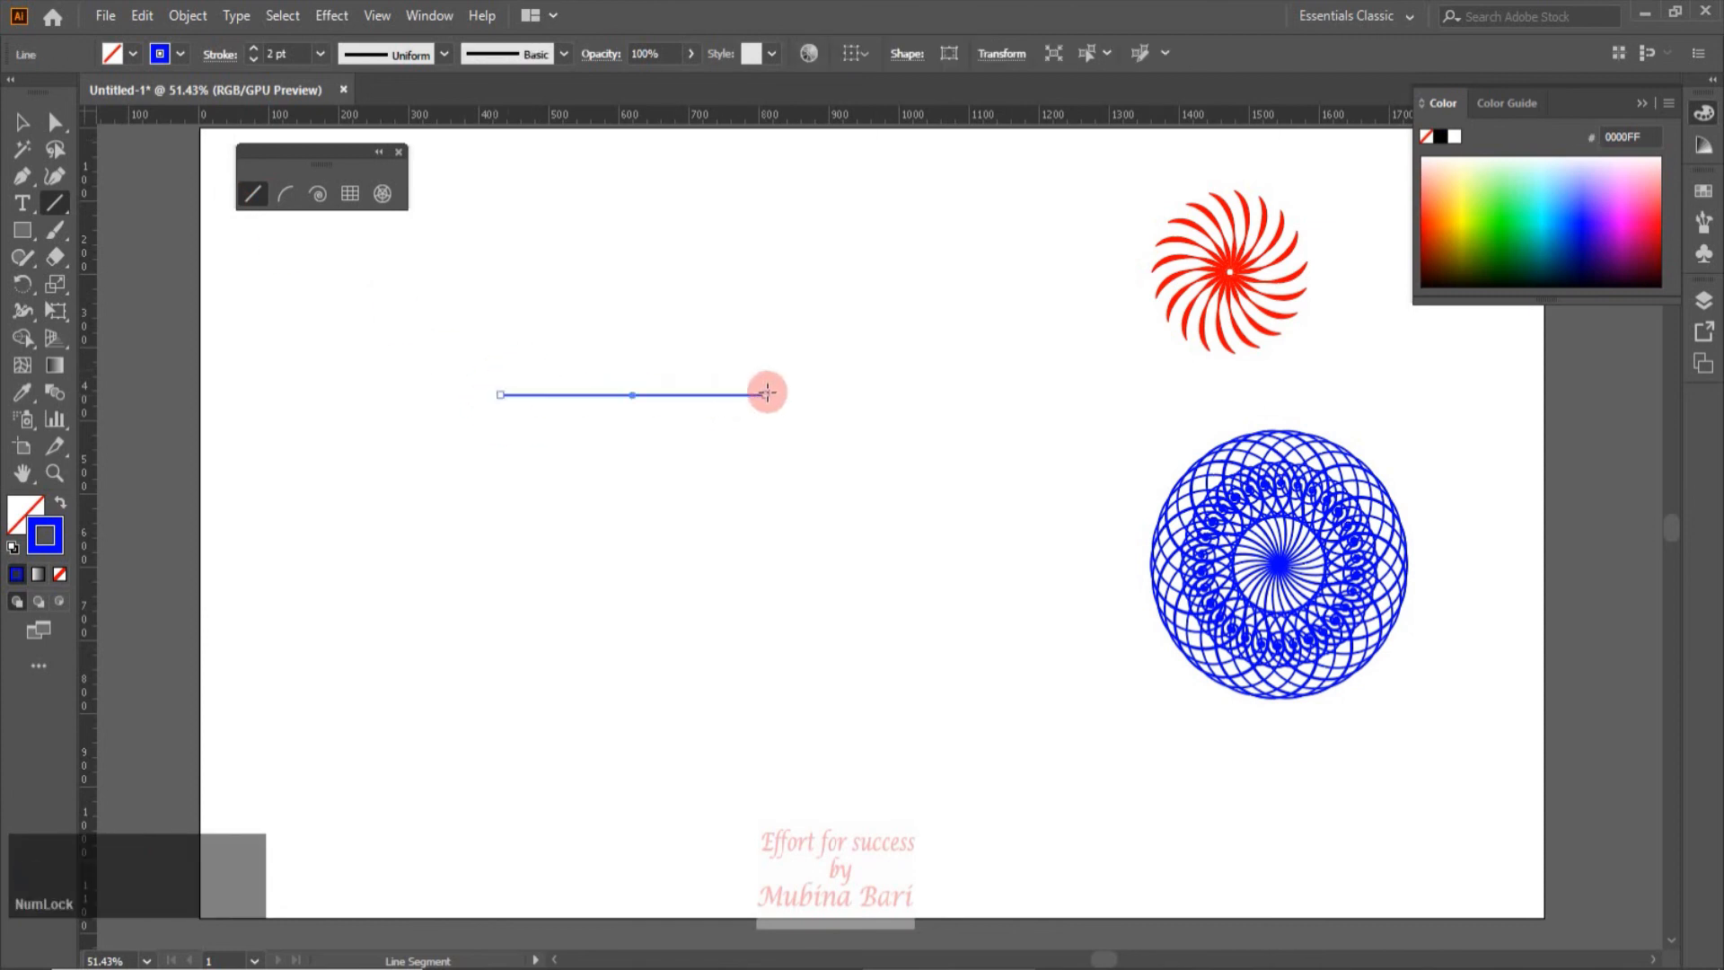
{"action": "left_click", "coordinate": [321, 54]}
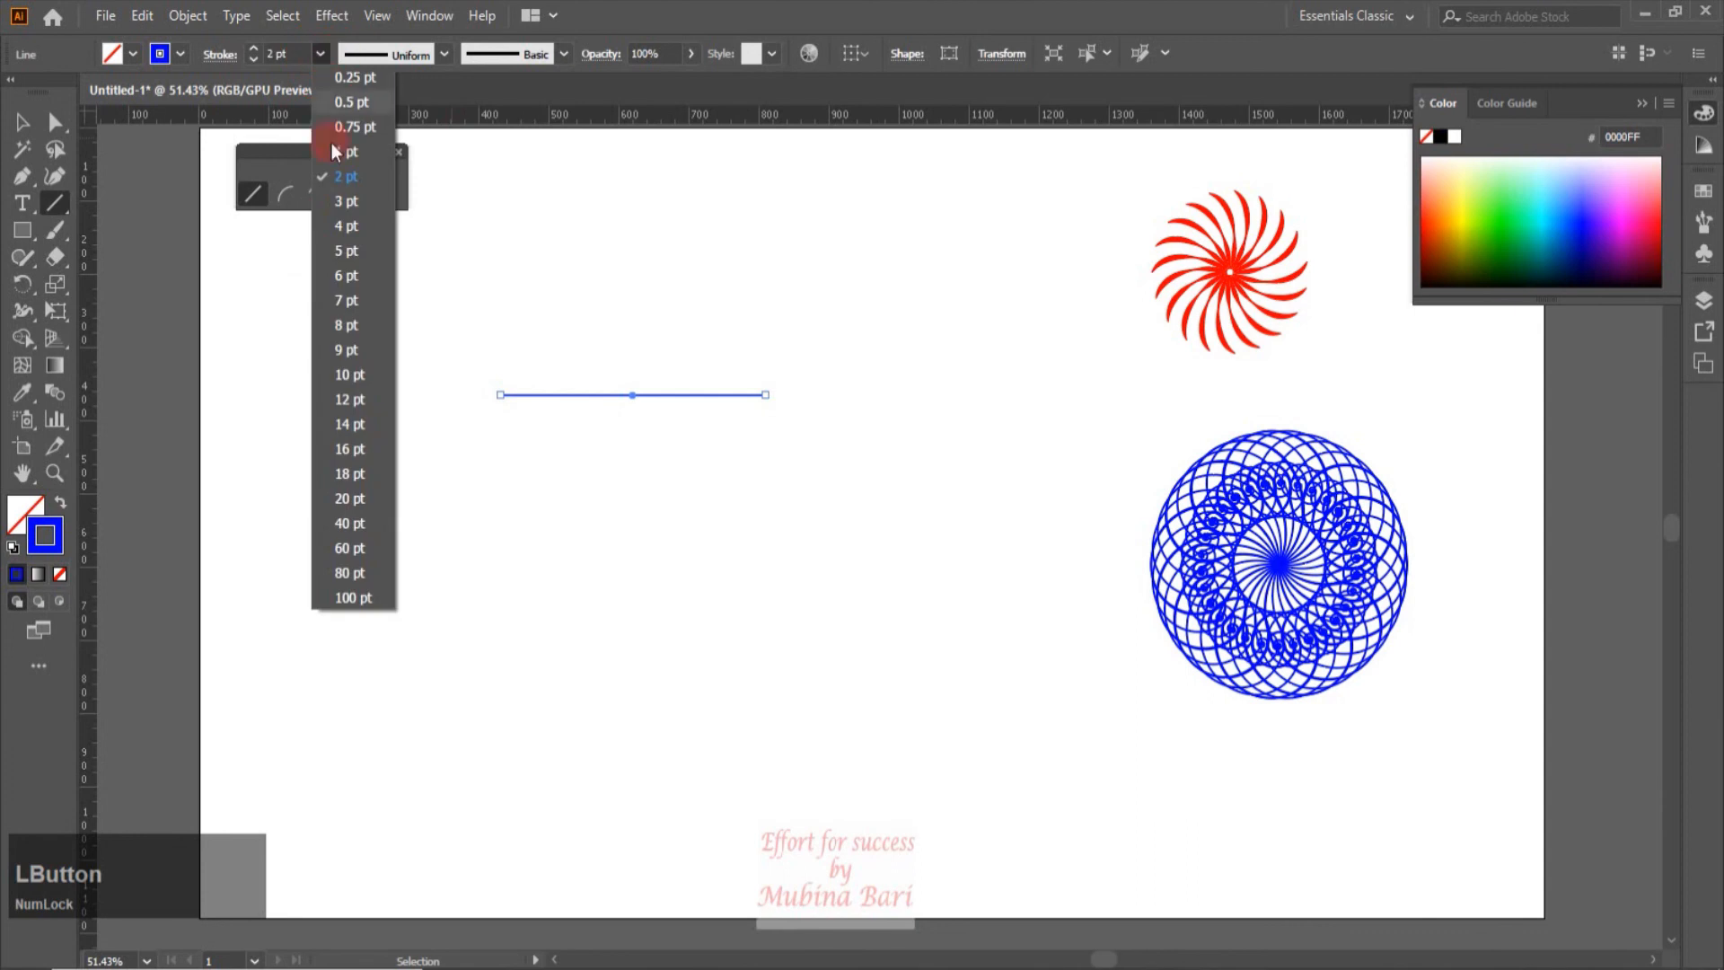
{"action": "left_click", "coordinate": [359, 448]}
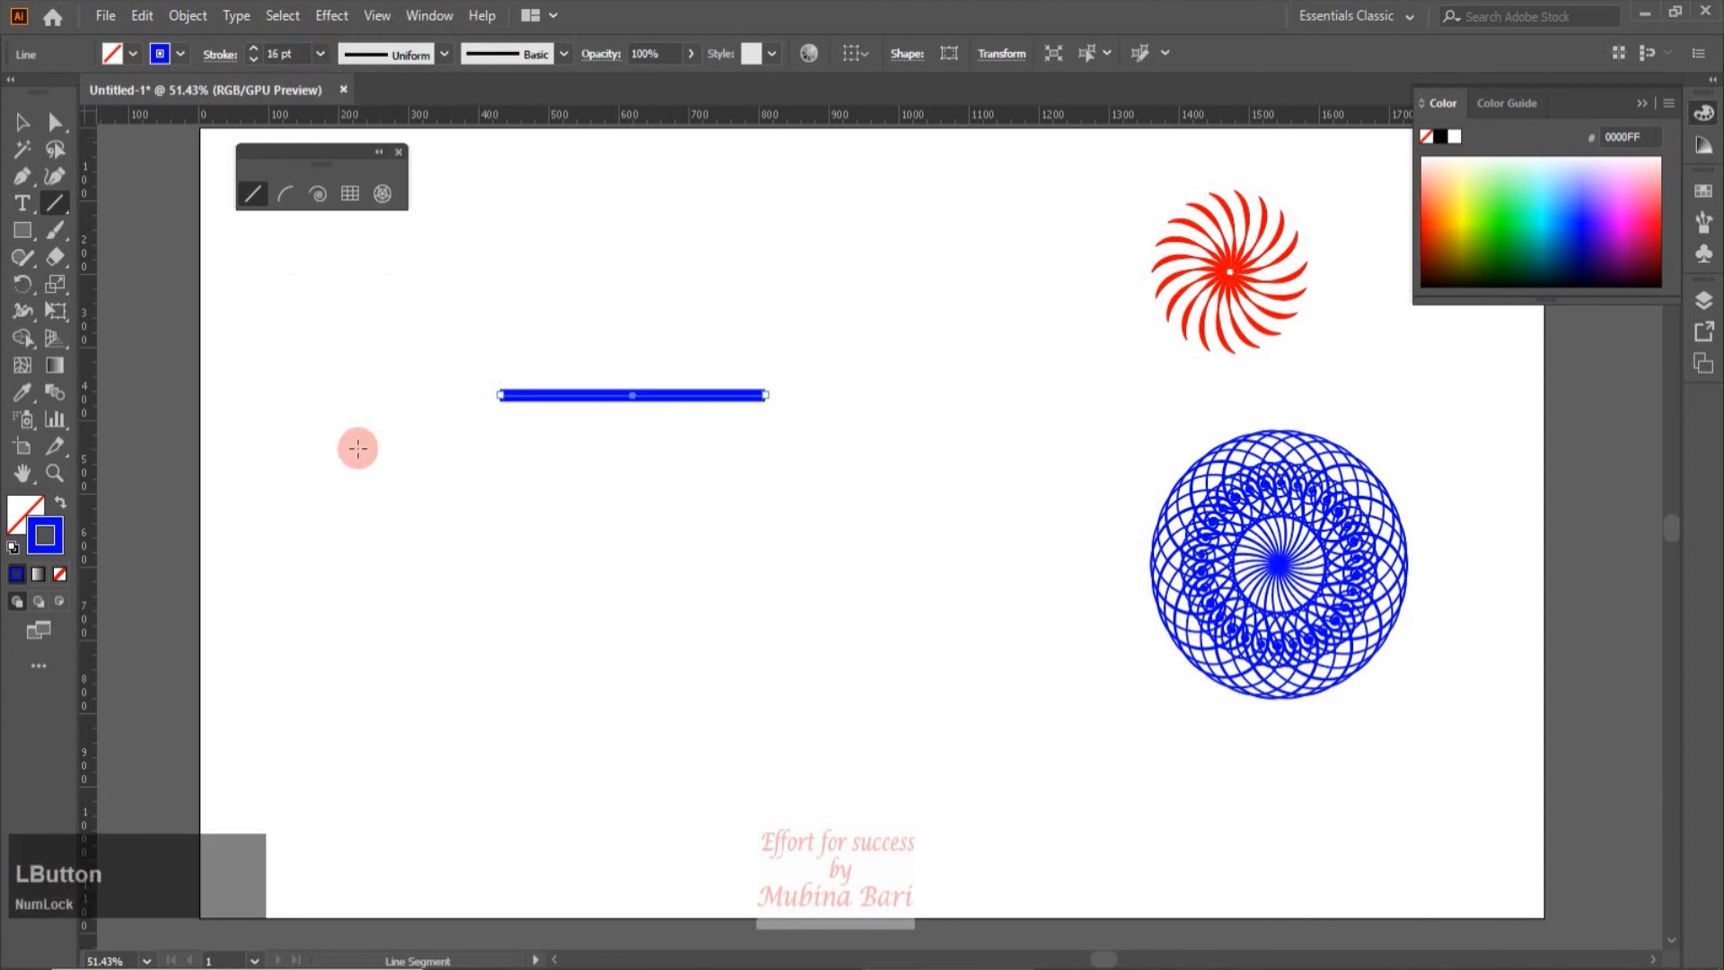
Apply the asymmetric teardrop-shaped width profile to the line and set its stroke colour to purple (662D91)
{"action": "left_click", "coordinate": [443, 56]}
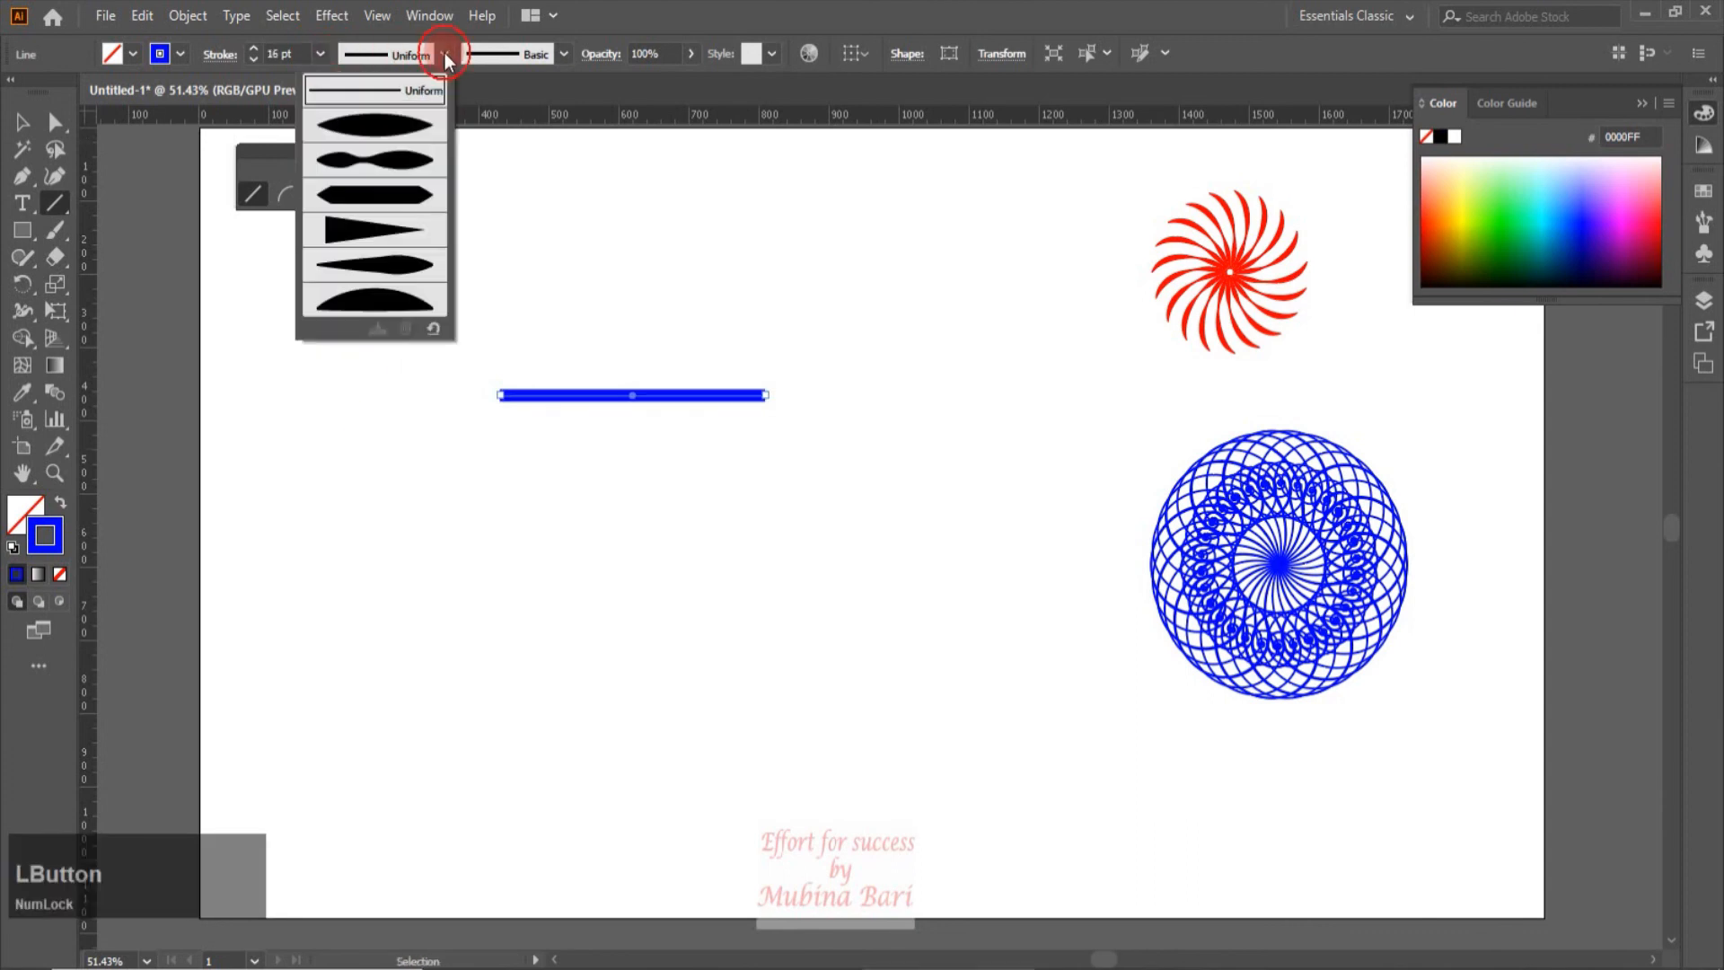
{"action": "left_click", "coordinate": [391, 262]}
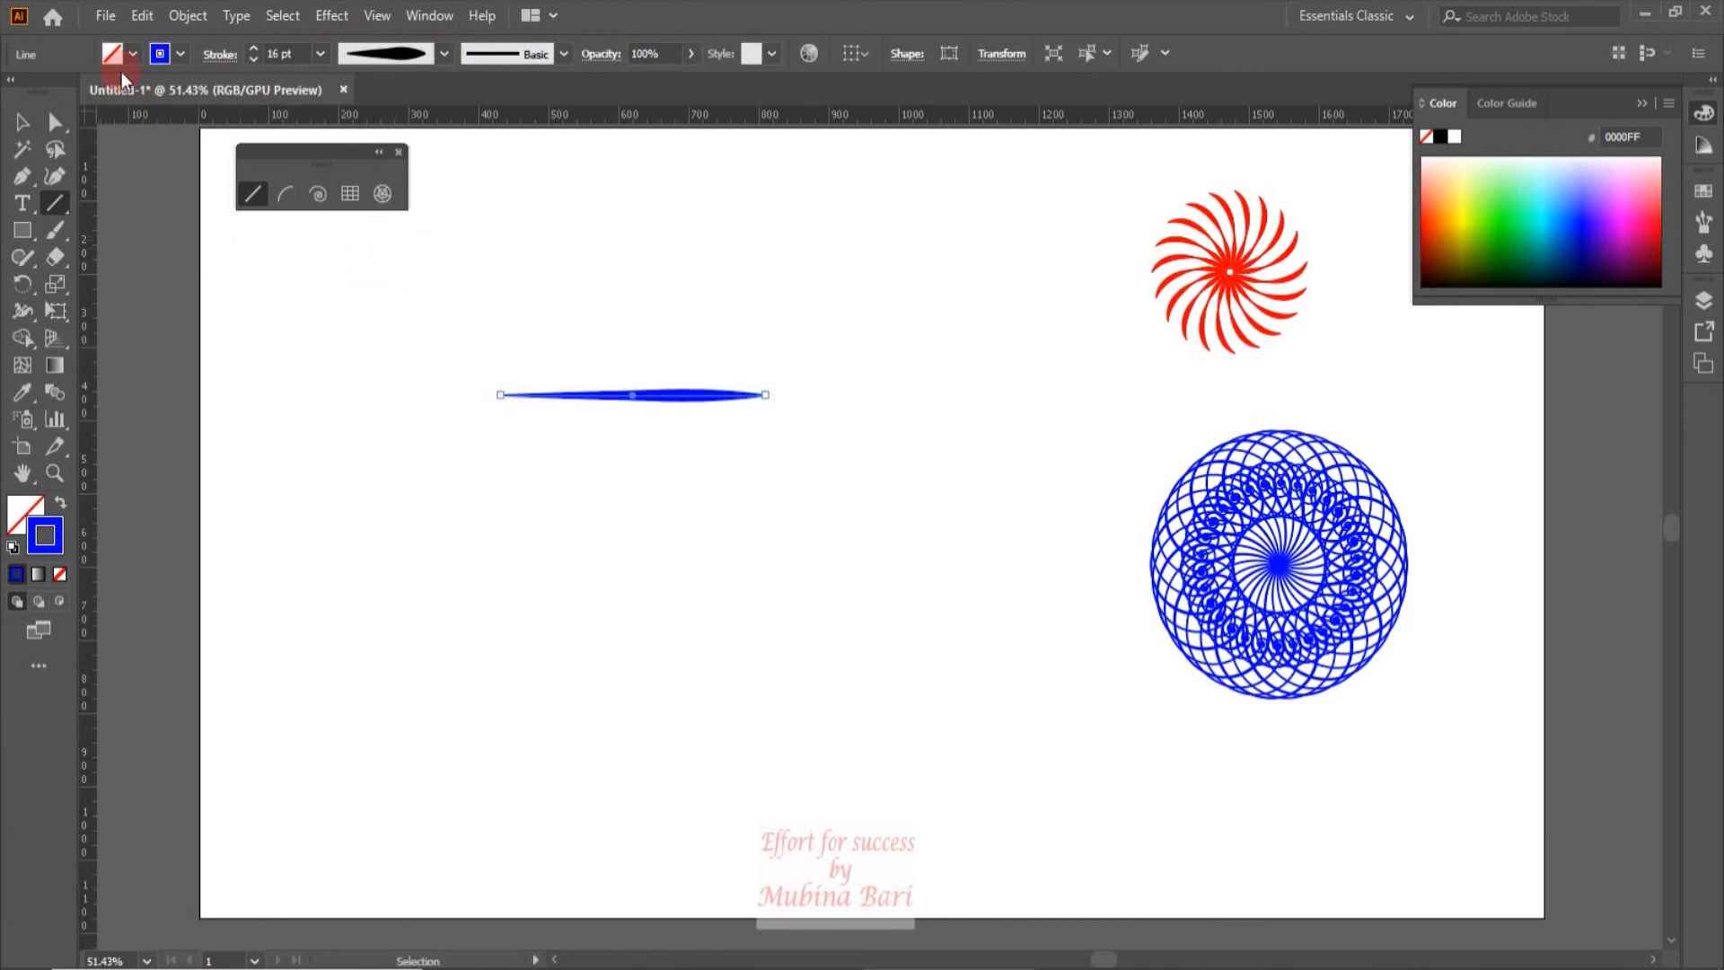
{"action": "left_click", "coordinate": [179, 54]}
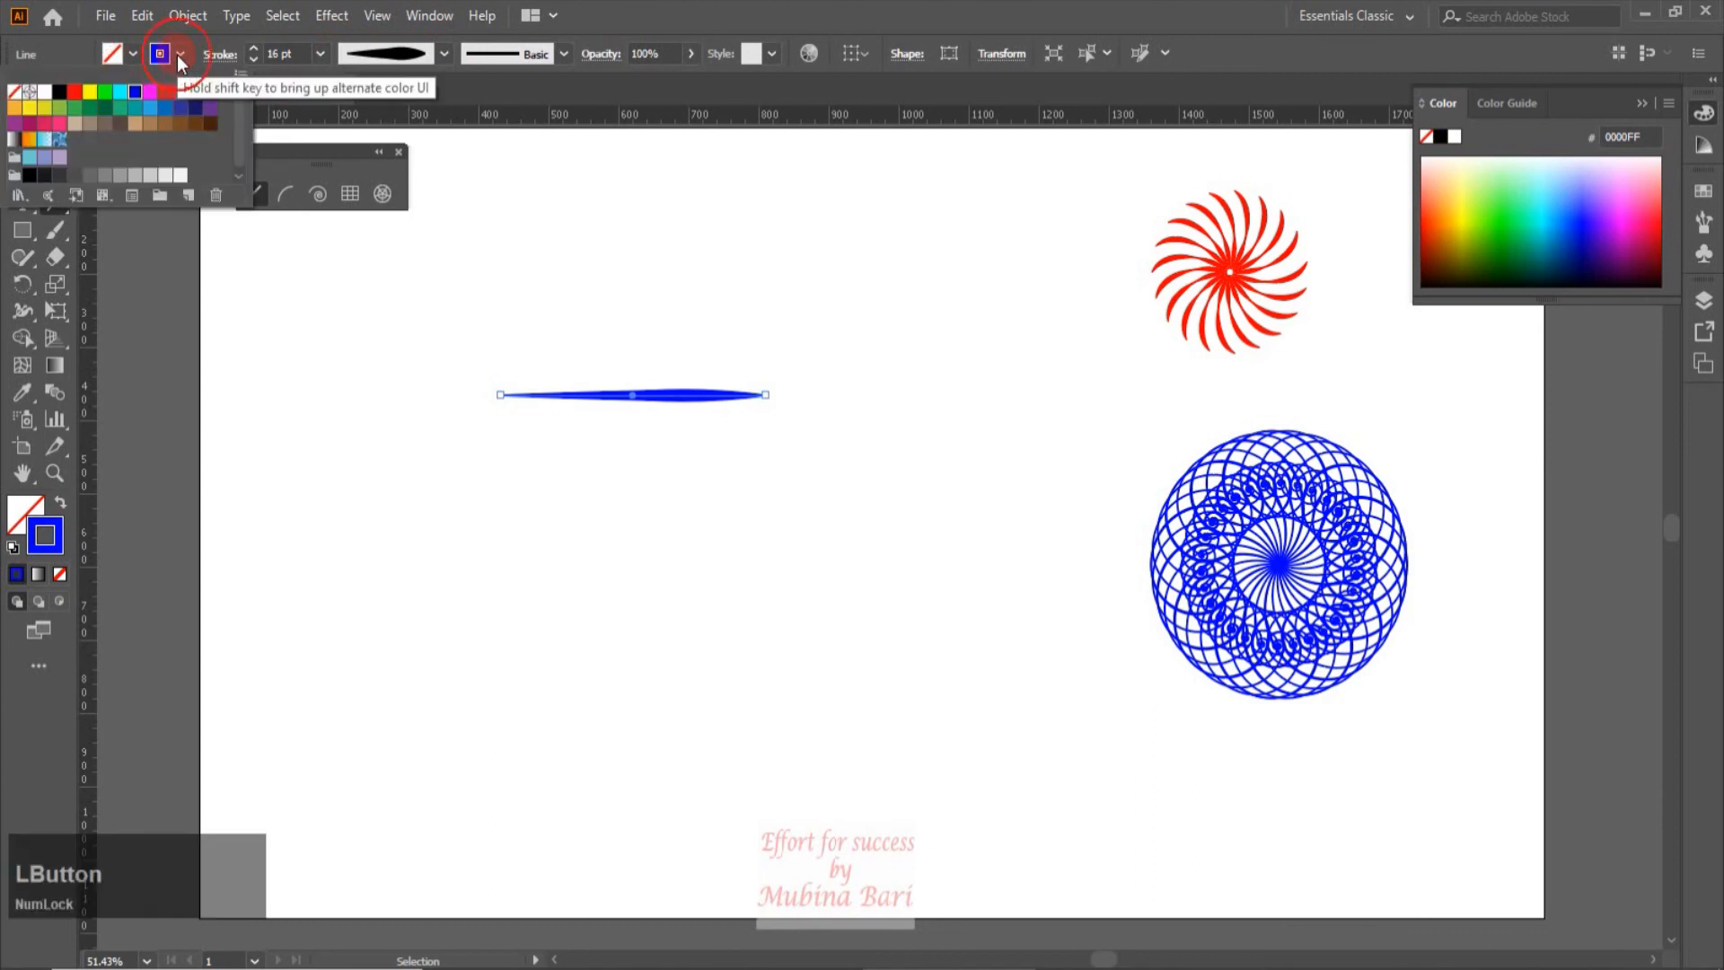
{"action": "left_click", "coordinate": [211, 112]}
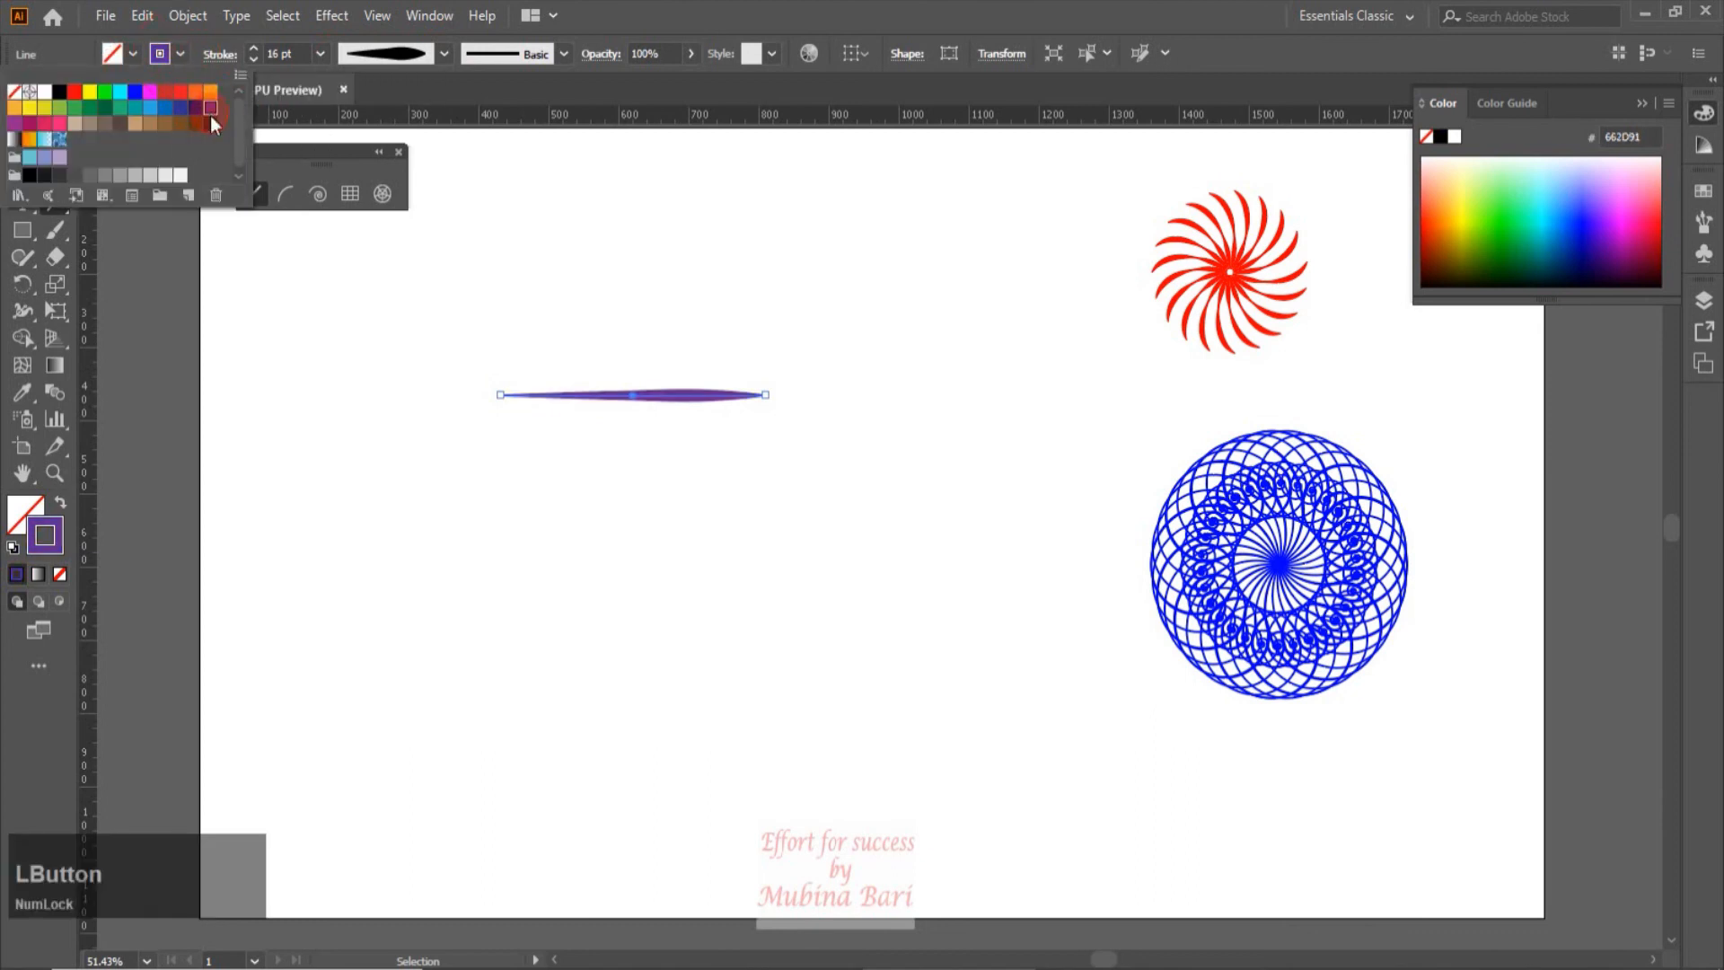
{"action": "left_click", "coordinate": [767, 396]}
Rotate a copy of the purple line slightly upward about its thin left end
{"action": "left_click", "coordinate": [23, 283]}
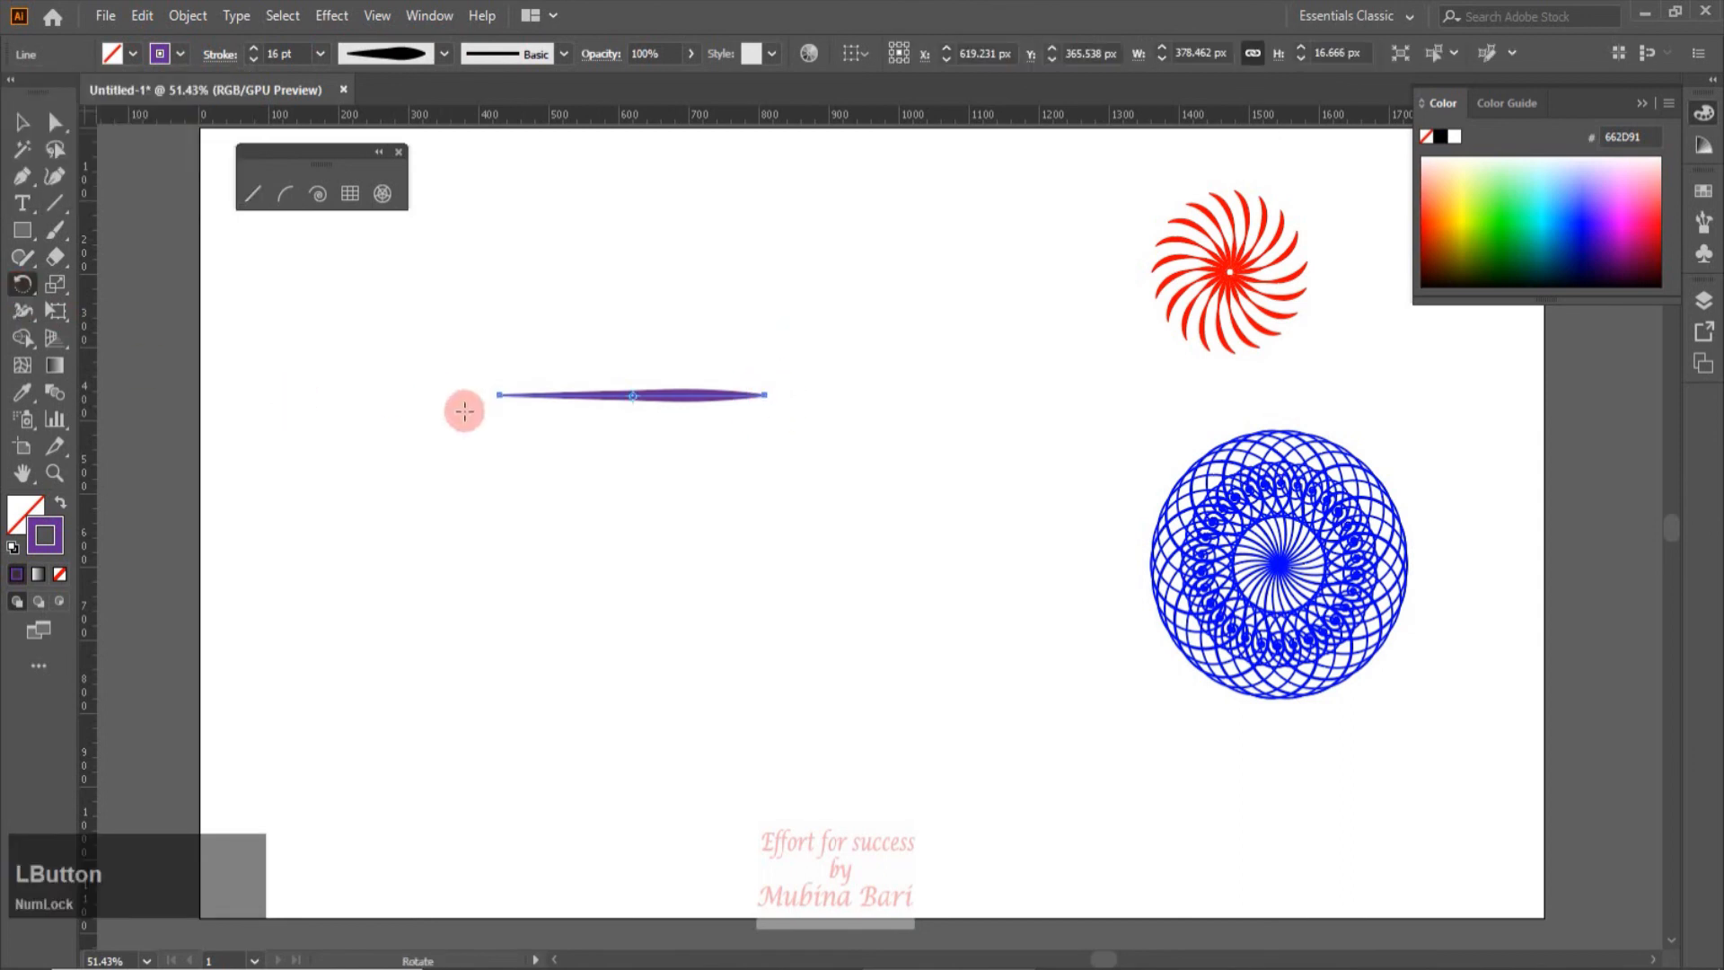
{"action": "left_click", "coordinate": [501, 395]}
{"action": "left_click_drag", "start_coordinate": [765, 392], "coordinate": [725, 363]}
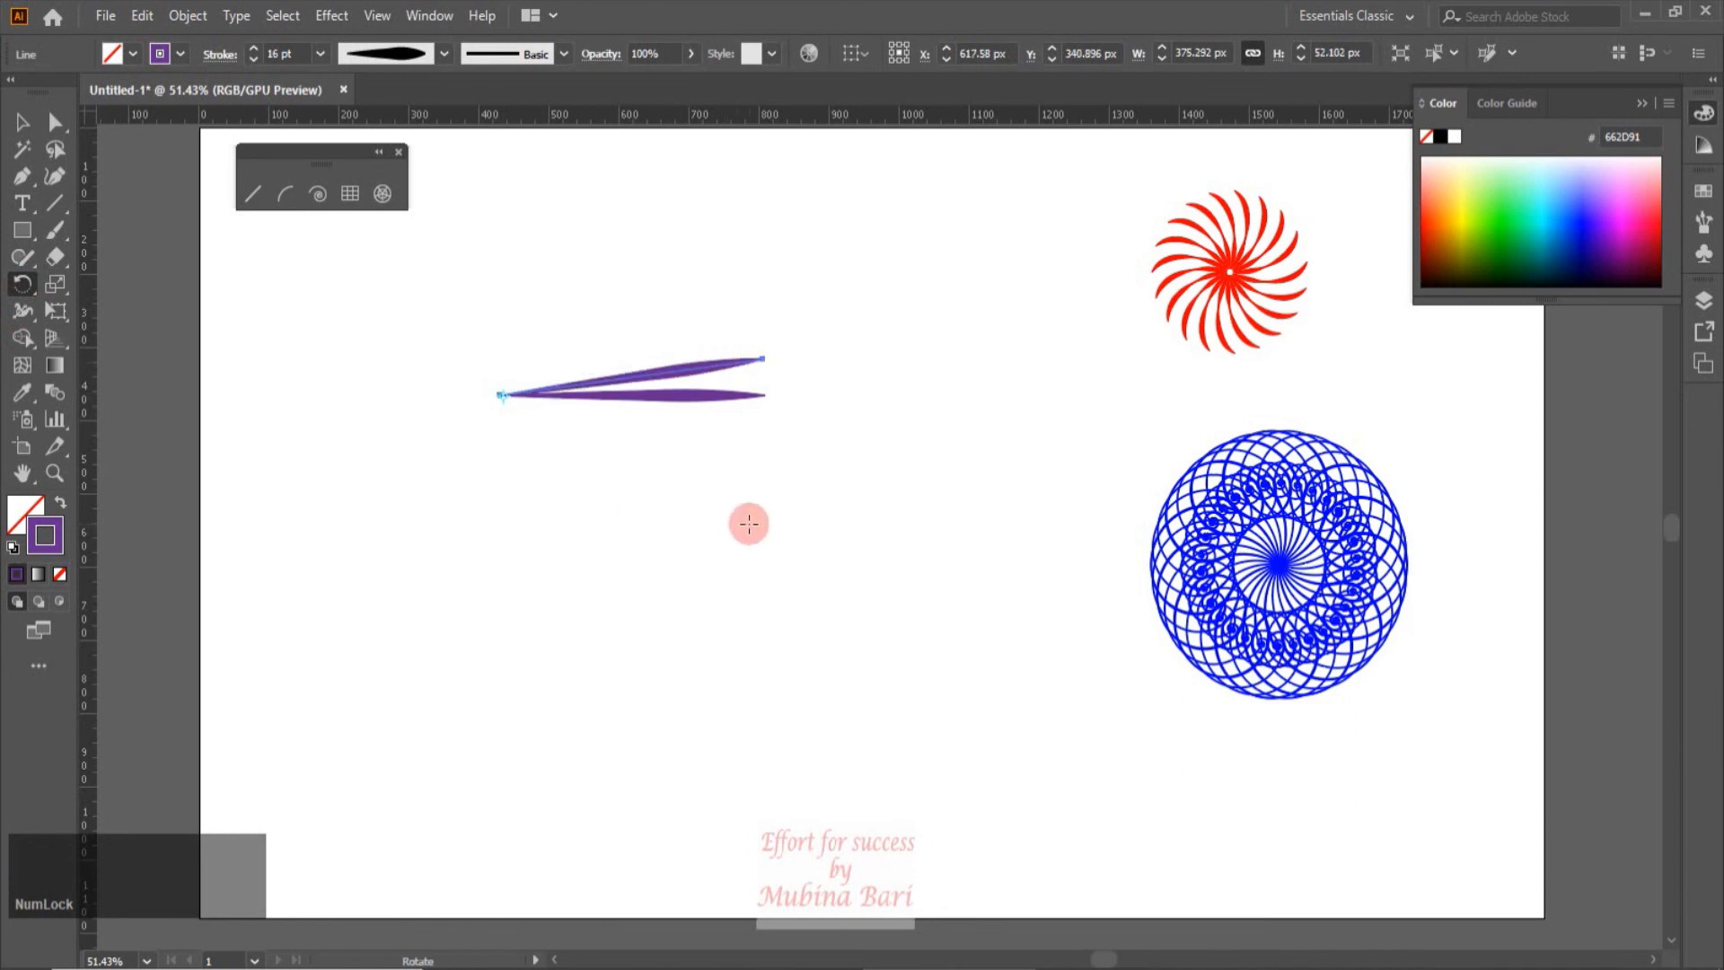
Repeat the rotated-copy transformation until the purple lines form a full-circle starburst
{"action": "key", "text": "ctrl+d"}
{"action": "key", "text": "ctrl+d"}
{"action": "key", "text": "ctrl+d"}
{"action": "key", "text": "ctrl+d"}
{"action": "key", "text": "ctrl+d"}
{"action": "key", "text": "ctrl+d"}
{"action": "key", "text": "ctrl+d"}
{"action": "key", "text": "ctrl+d"}
{"action": "key", "text": "ctrl+d"}
{"action": "key", "text": "ctrl+d"}
{"action": "key", "text": "ctrl+d"}
{"action": "key", "text": "ctrl+d"}
{"action": "key", "text": "ctrl+d"}
{"action": "key", "text": "ctrl+d"}
{"action": "key", "text": "ctrl+d"}
{"action": "key", "text": "ctrl+d"}
{"action": "key", "text": "ctrl+d"}
{"action": "key", "text": "ctrl+d"}
{"action": "key", "text": "ctrl+d"}
{"action": "key", "text": "ctrl+d"}
{"action": "key", "text": "ctrl+d"}
{"action": "key", "text": "ctrl+d"}
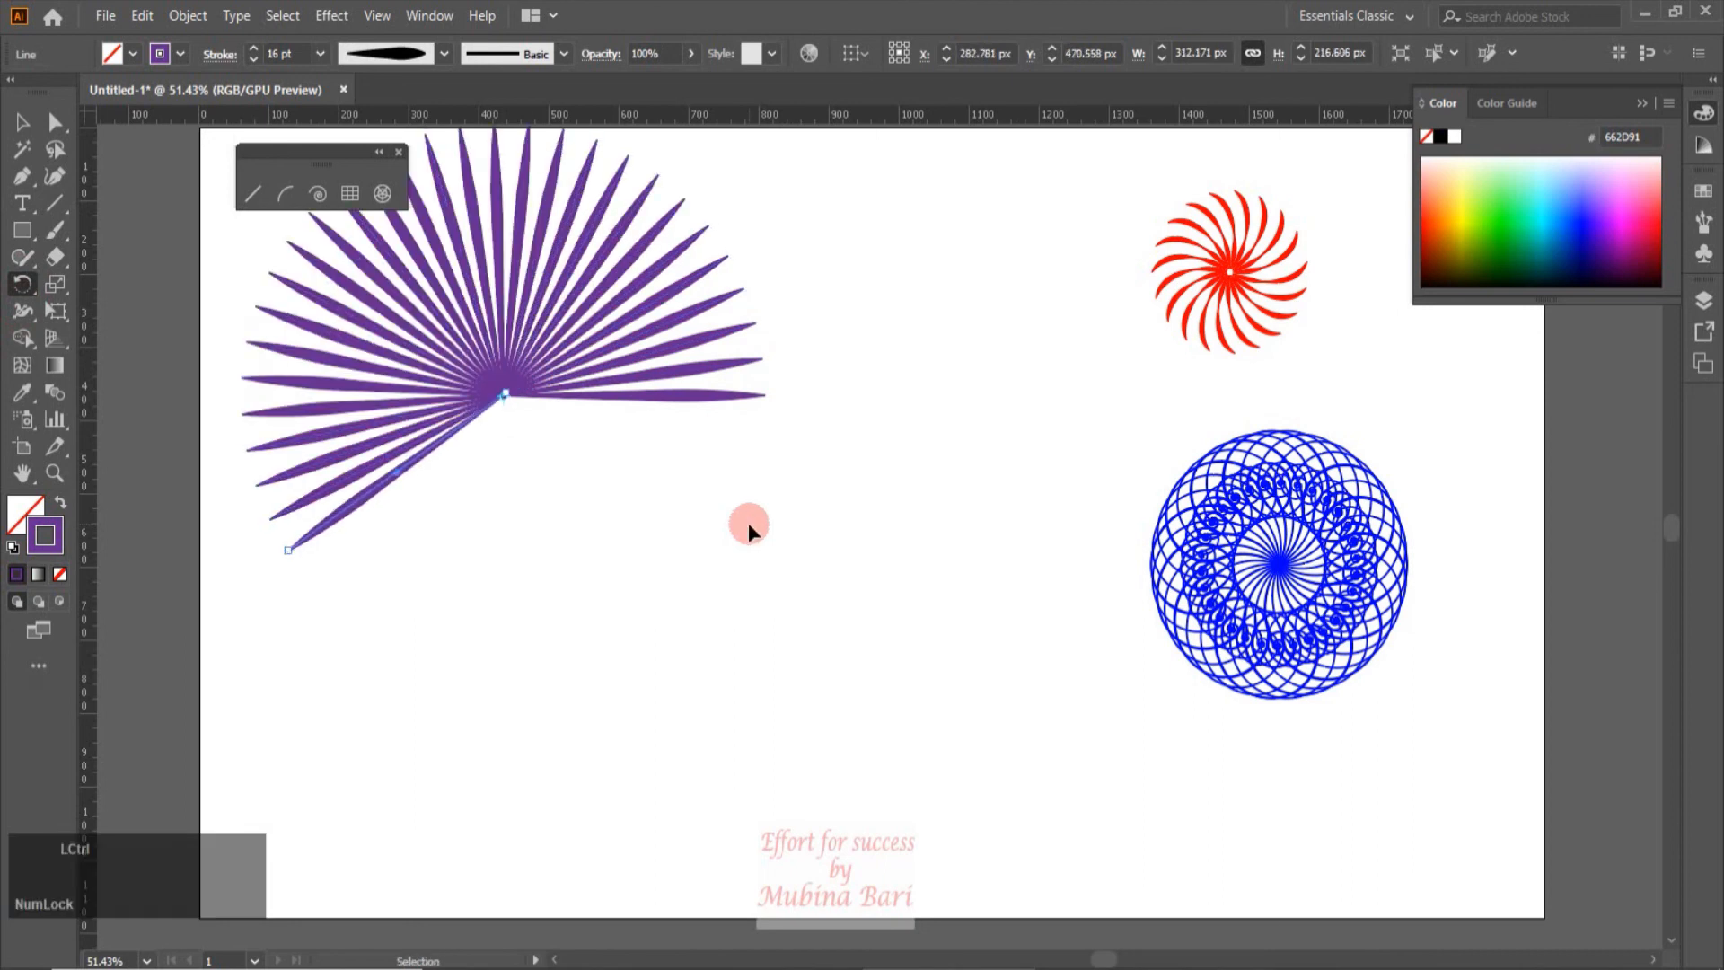
{"action": "key", "text": "ctrl+d"}
{"action": "key", "text": "ctrl+d"}
{"action": "key", "text": "ctrl+d"}
{"action": "key", "text": "ctrl+d"}
{"action": "key", "text": "ctrl+d"}
{"action": "key", "text": "ctrl+d"}
{"action": "key", "text": "ctrl+d"}
{"action": "key", "text": "ctrl+d"}
{"action": "key", "text": "ctrl+d"}
{"action": "key", "text": "ctrl+d"}
{"action": "key", "text": "ctrl+d"}
{"action": "key", "text": "ctrl+d"}
{"action": "key", "text": "ctrl+d"}
{"action": "key", "text": "ctrl+d"}
{"action": "key", "text": "ctrl+d"}
{"action": "key", "text": "ctrl+d"}
{"action": "key", "text": "ctrl+d"}
{"action": "key", "text": "ctrl+d"}
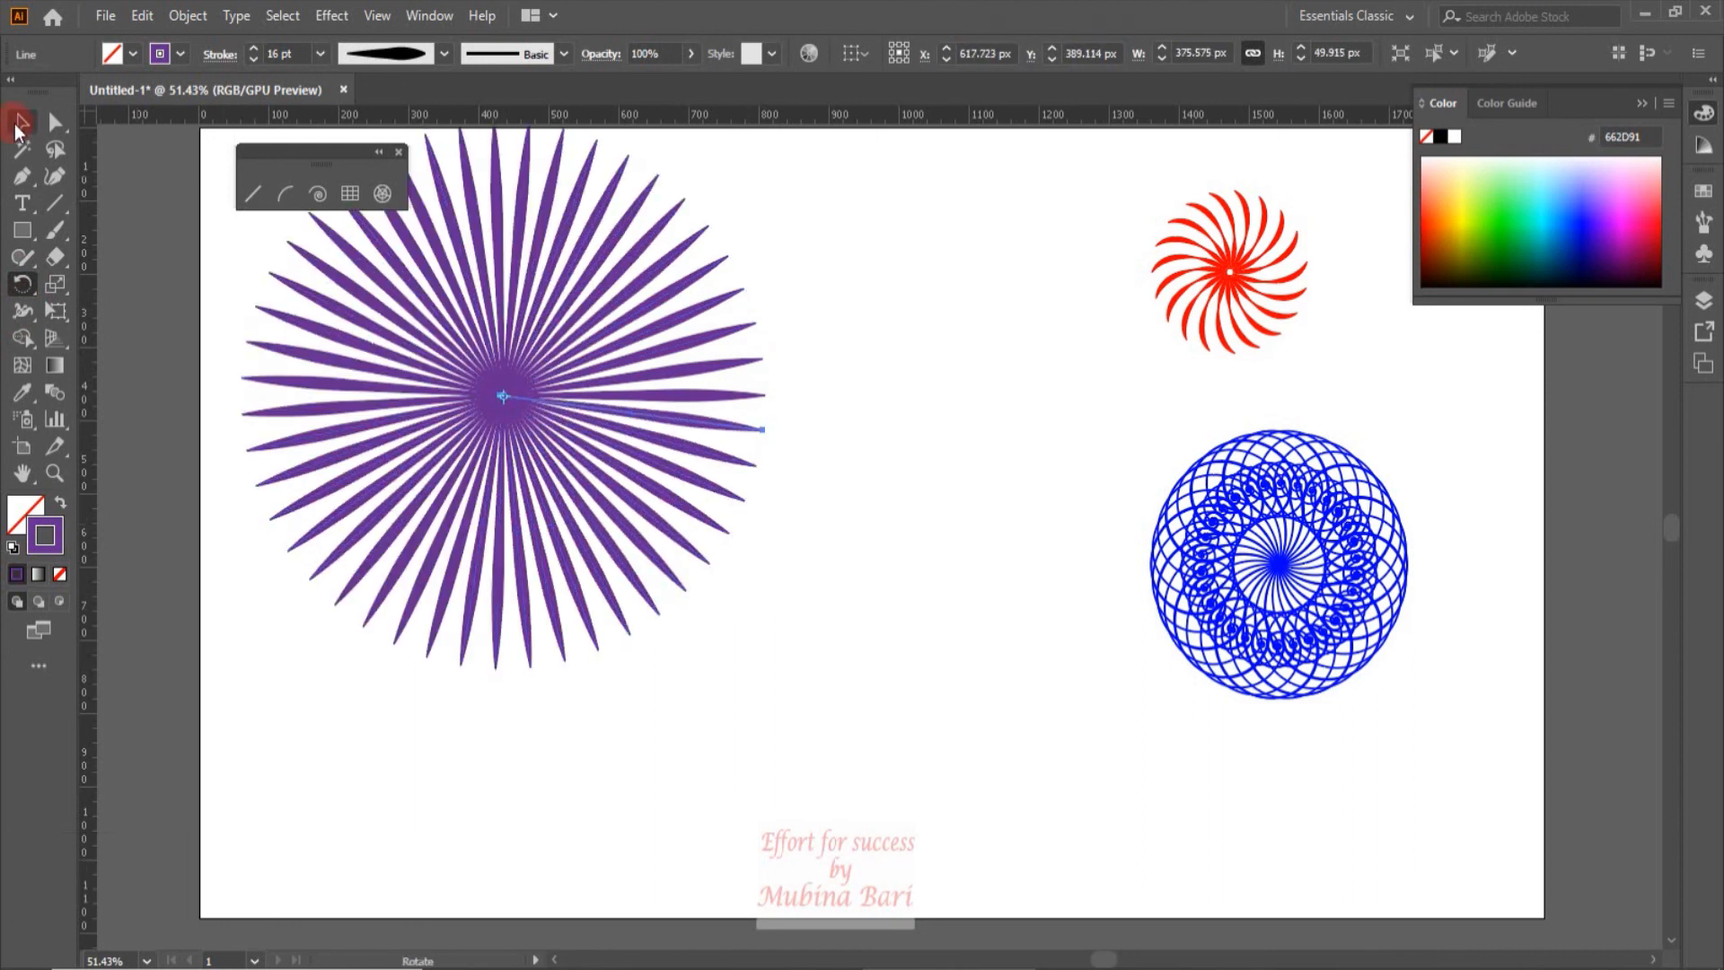
Select the whole purple starburst, move it fully onto the artboard and scale it down to about half size
{"action": "left_click", "coordinate": [18, 123]}
{"action": "left_click_drag", "start_coordinate": [226, 293], "coordinate": [719, 531]}
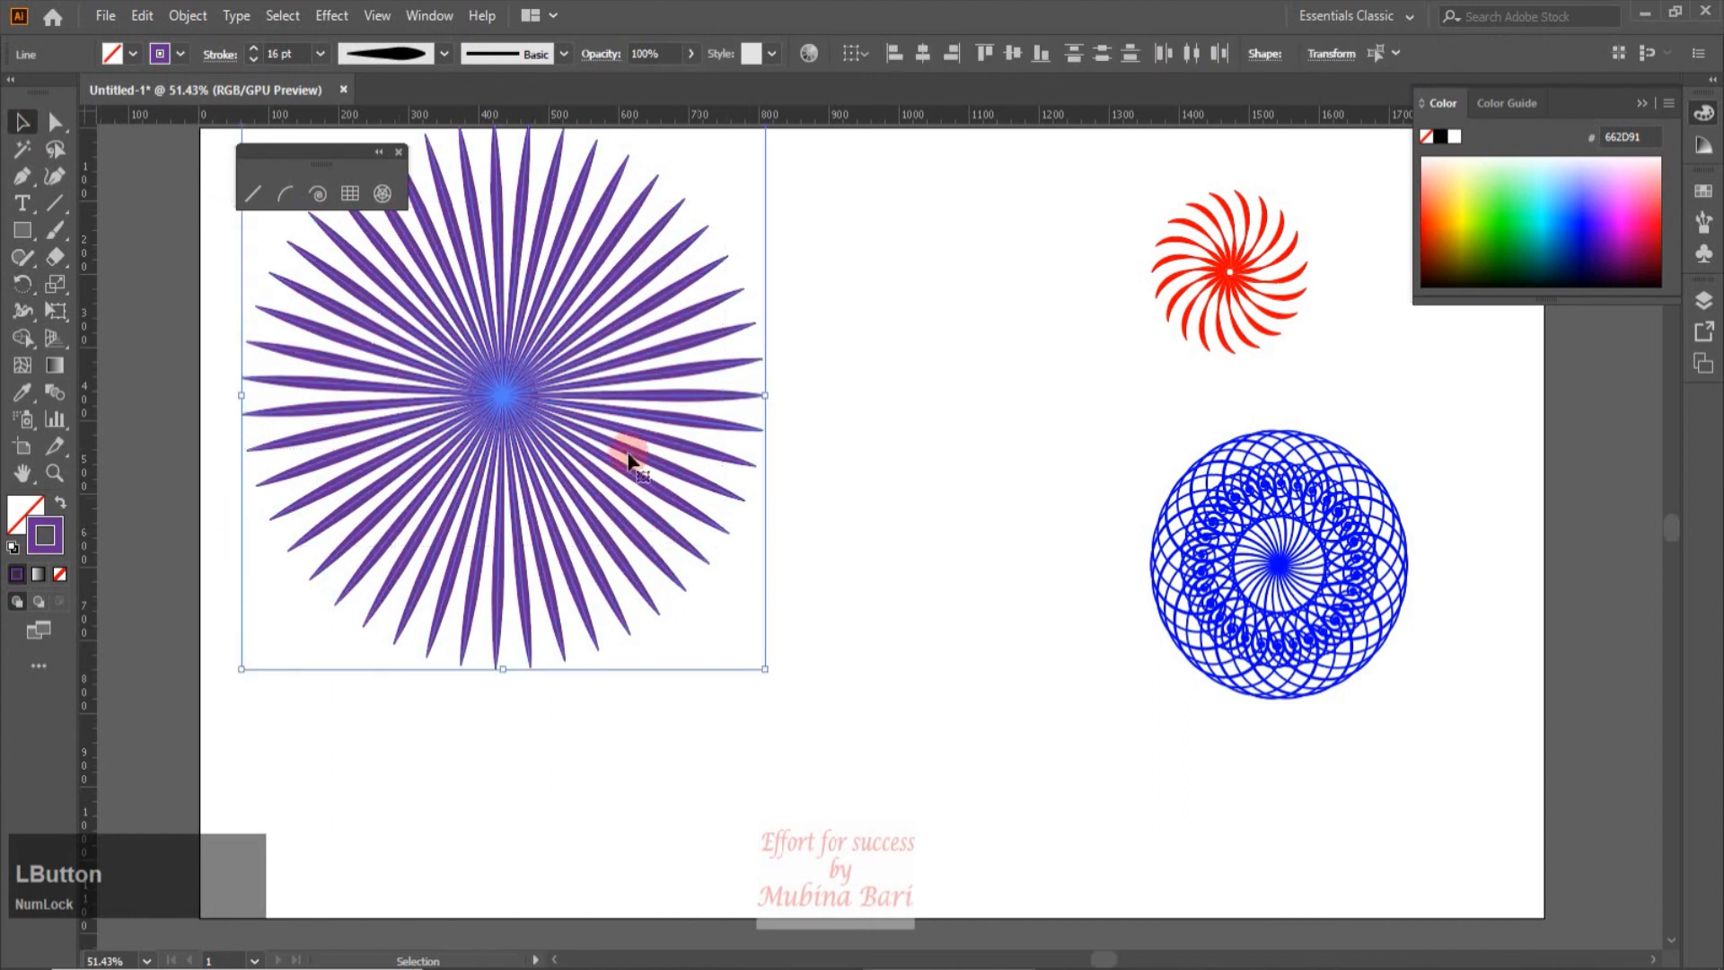
{"action": "left_click_drag", "start_coordinate": [551, 396], "coordinate": [658, 543]}
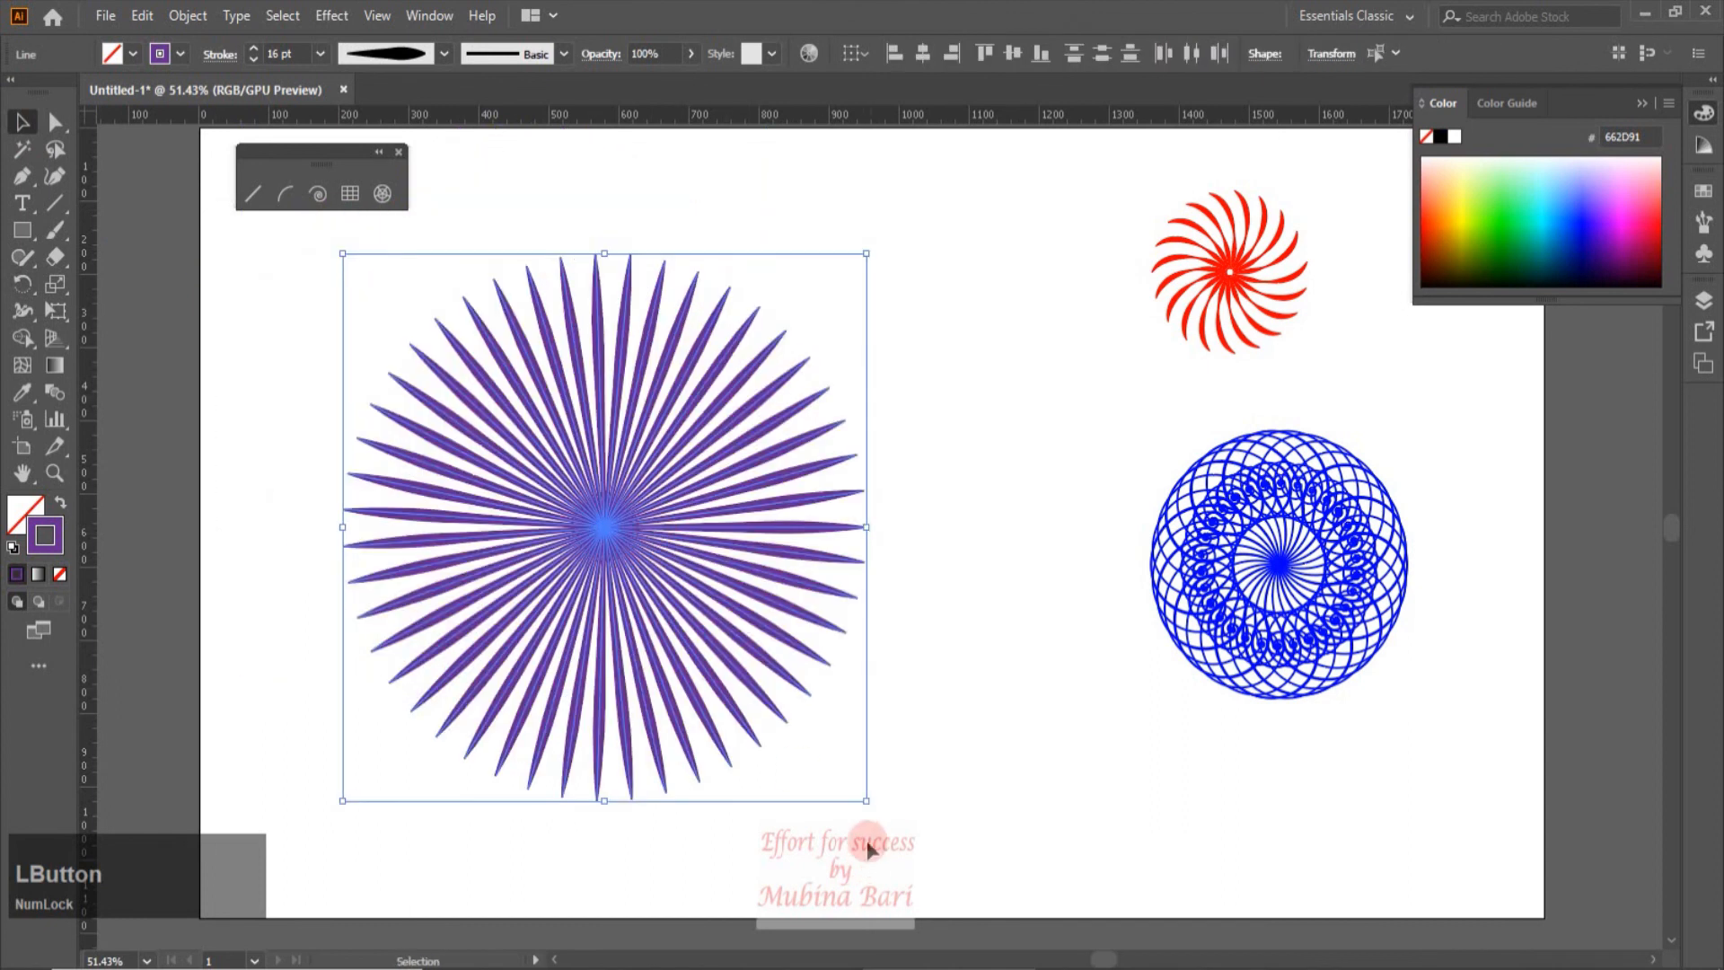
{"action": "mouse_move", "coordinate": [863, 802]}
{"action": "left_mouse_down"}
{"action": "mouse_move", "coordinate": [796, 677]}
{"action": "mouse_move", "coordinate": [662, 516]}
{"action": "mouse_move", "coordinate": [602, 523]}
{"action": "left_mouse_up"}
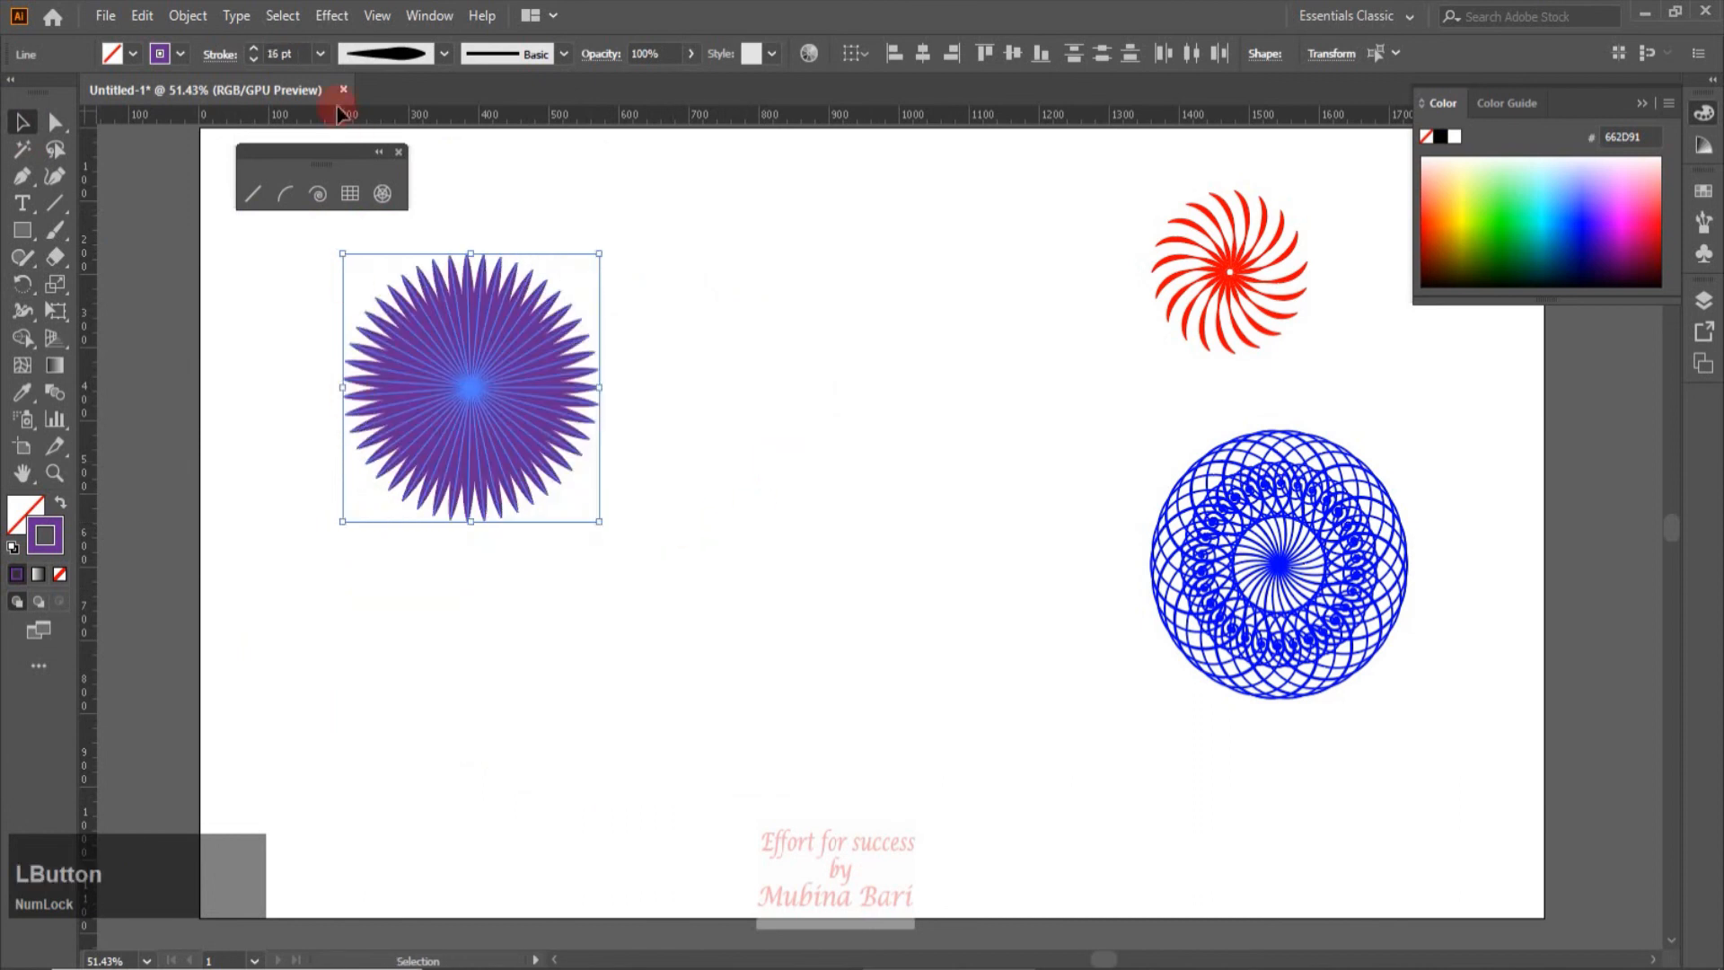
Set the starburst's stroke weight to 10 pt and apply the triangular tapering width profile
{"action": "left_click", "coordinate": [319, 53]}
{"action": "left_click", "coordinate": [339, 374]}
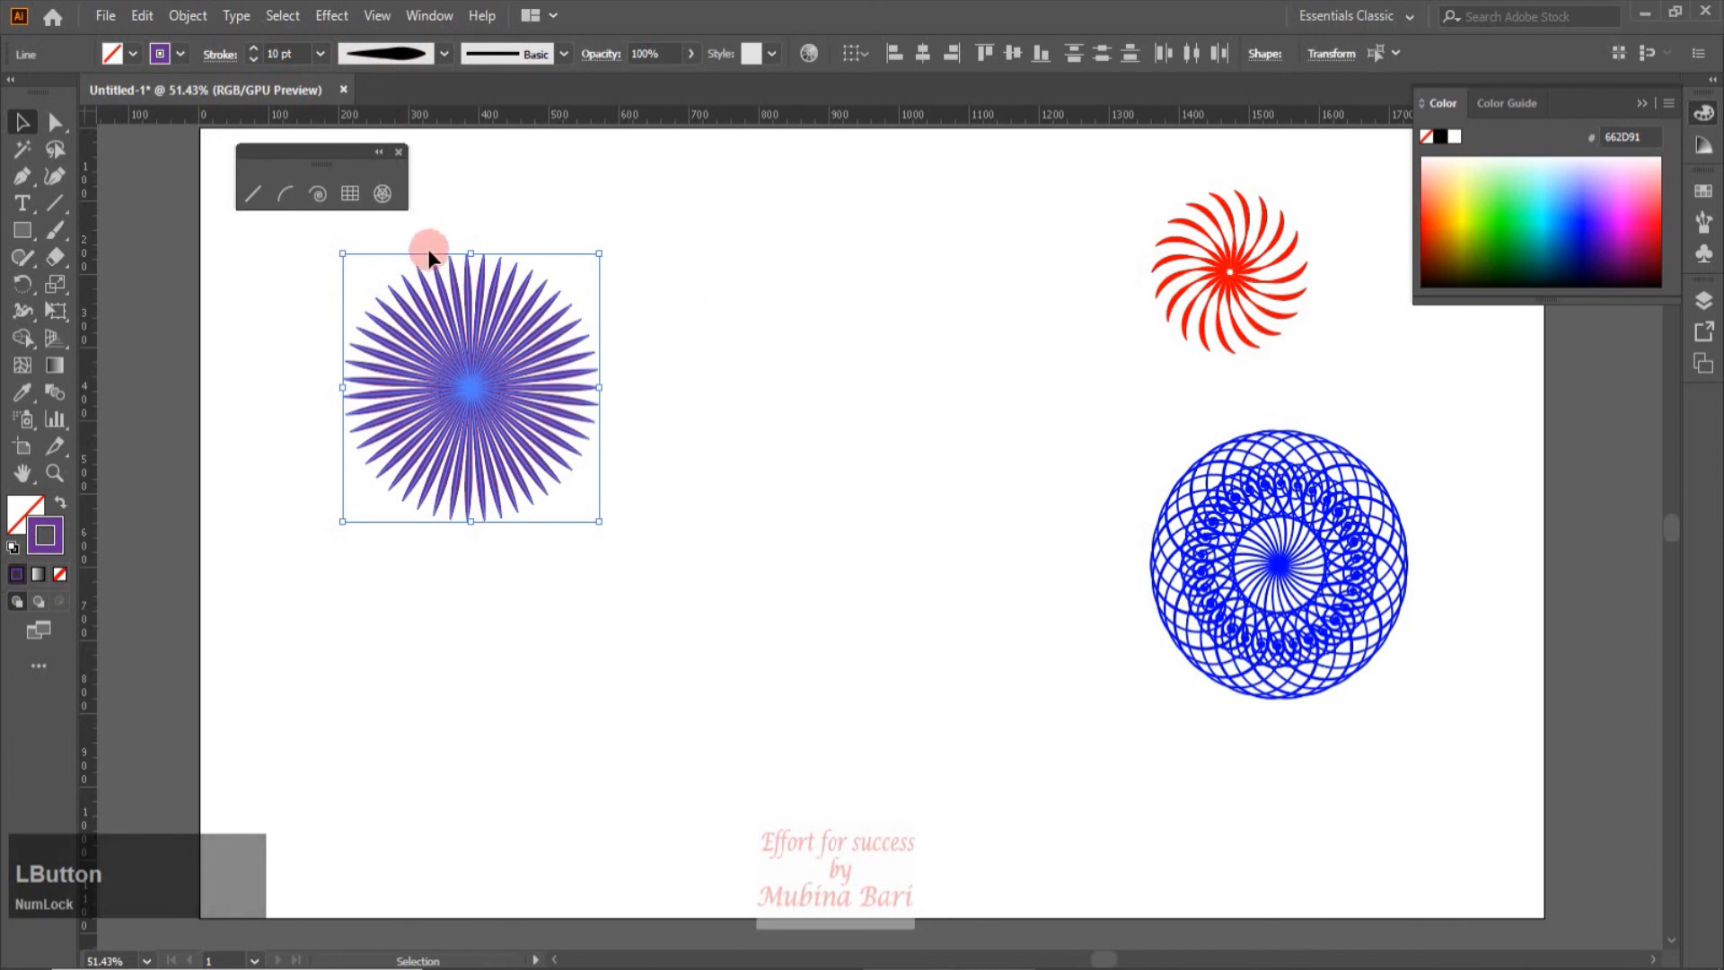
{"action": "left_click", "coordinate": [443, 54]}
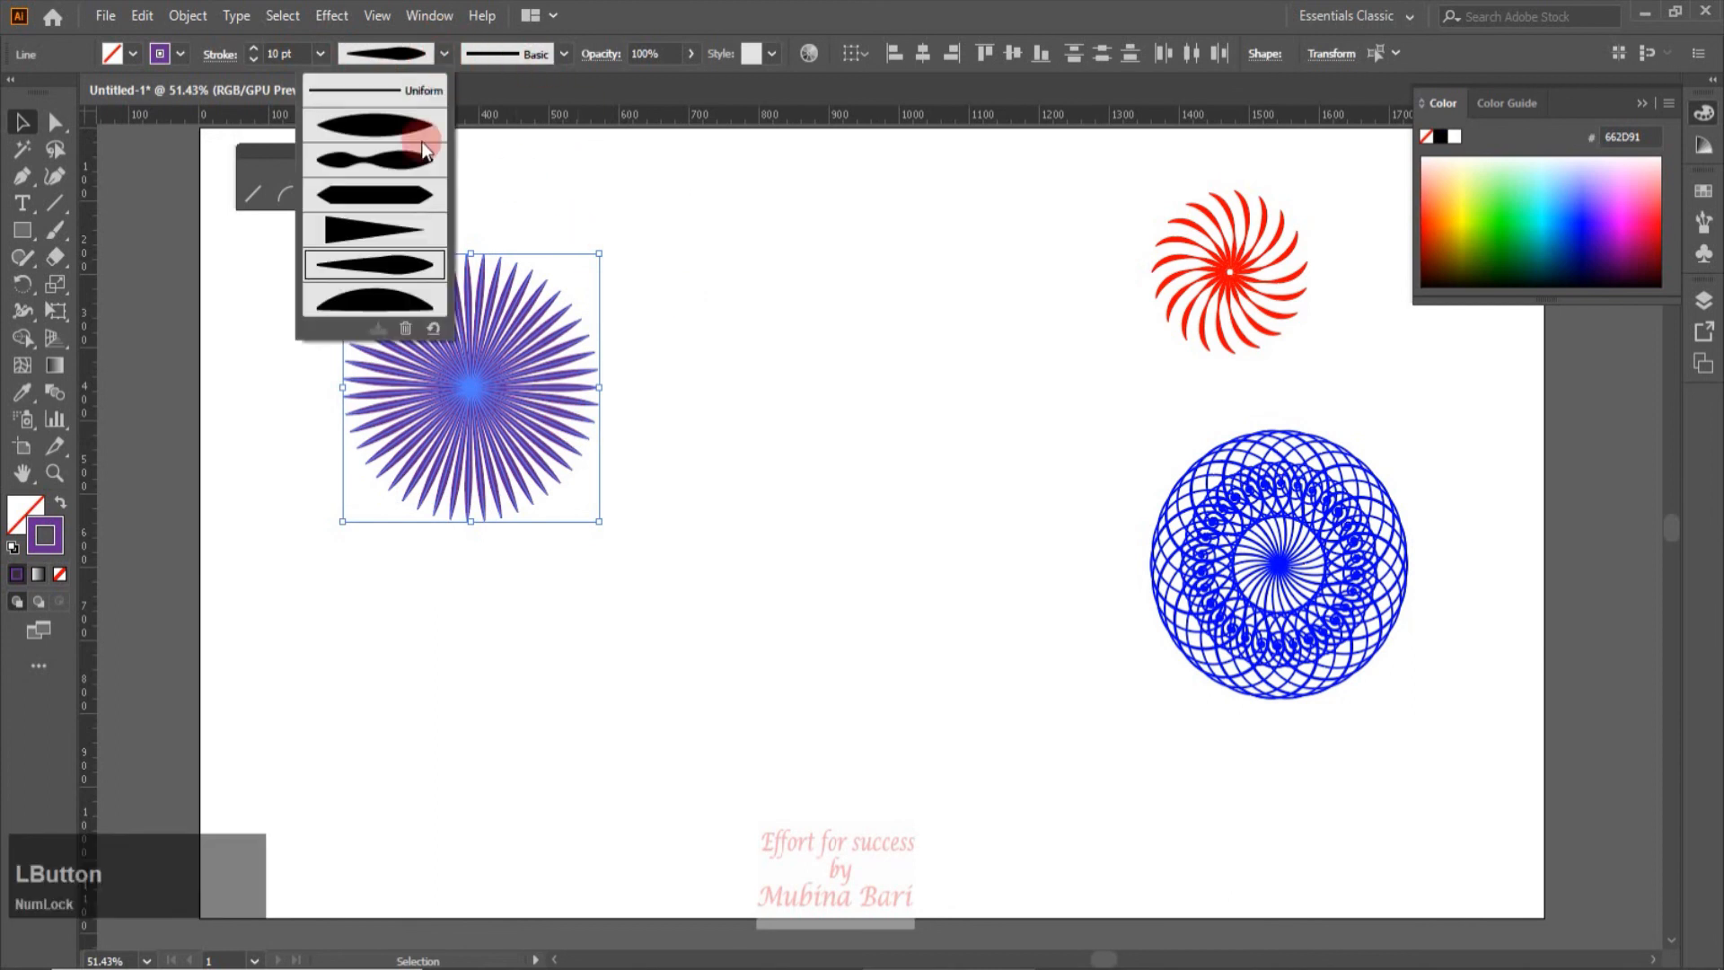
{"action": "left_click", "coordinate": [400, 224]}
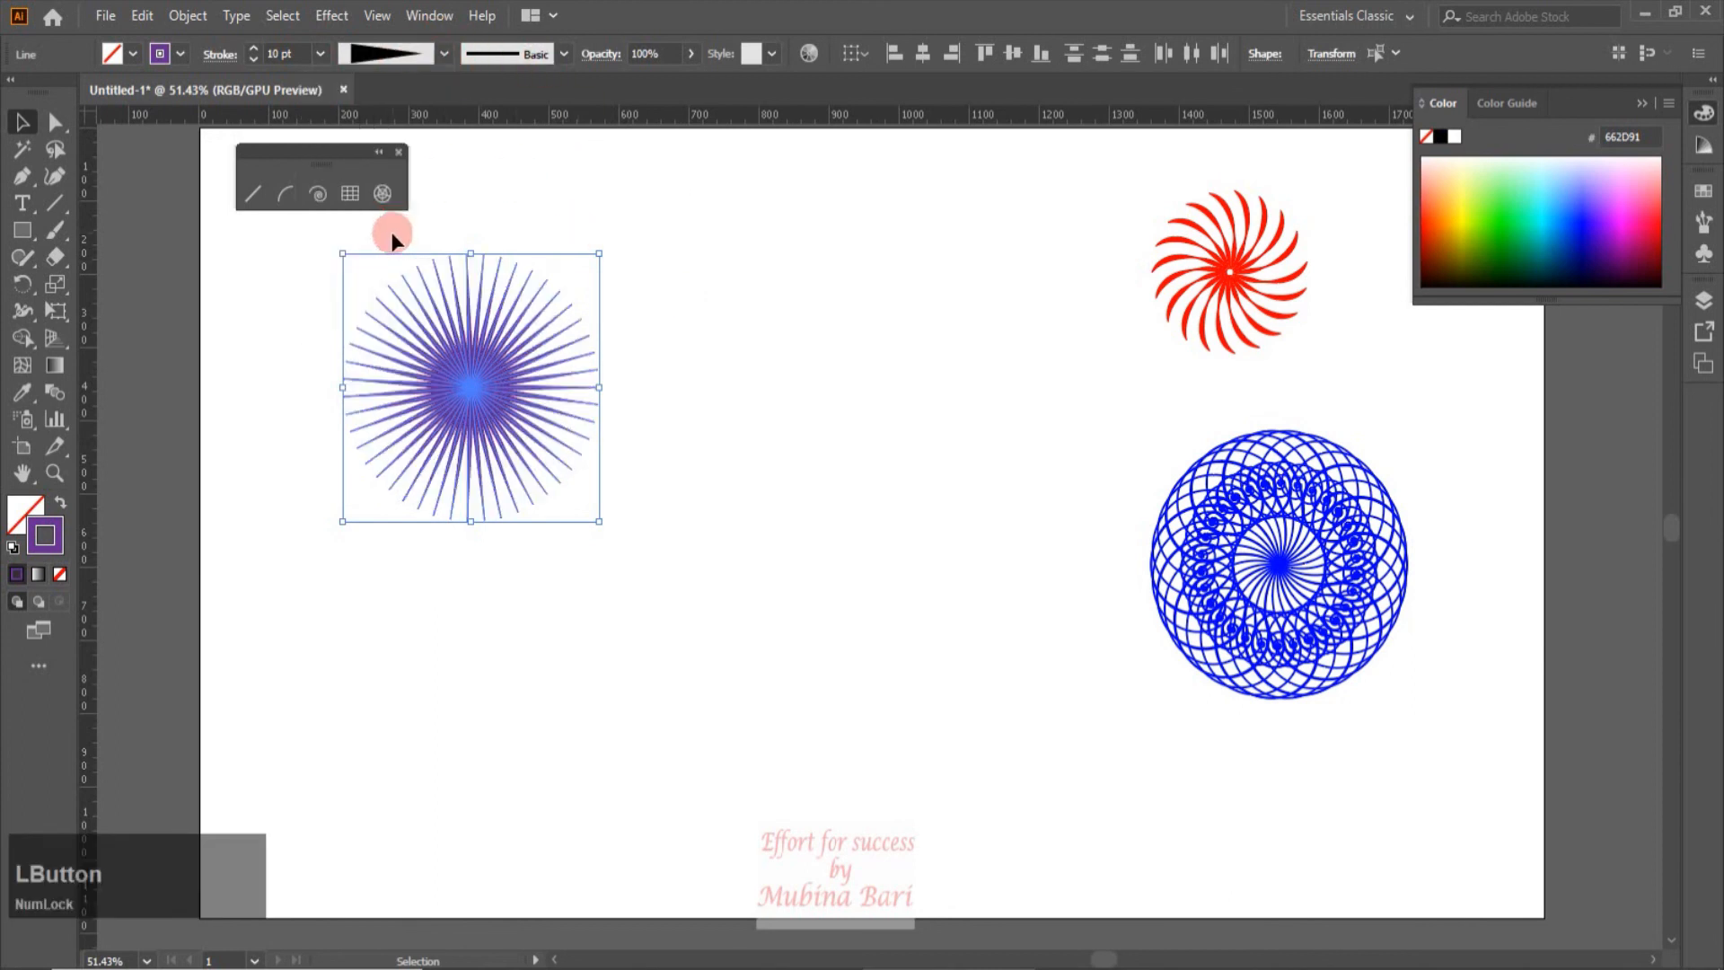
Apply the flat-sided width profile with both ends pointed to the starburst and deselect it
{"action": "left_click", "coordinate": [439, 59]}
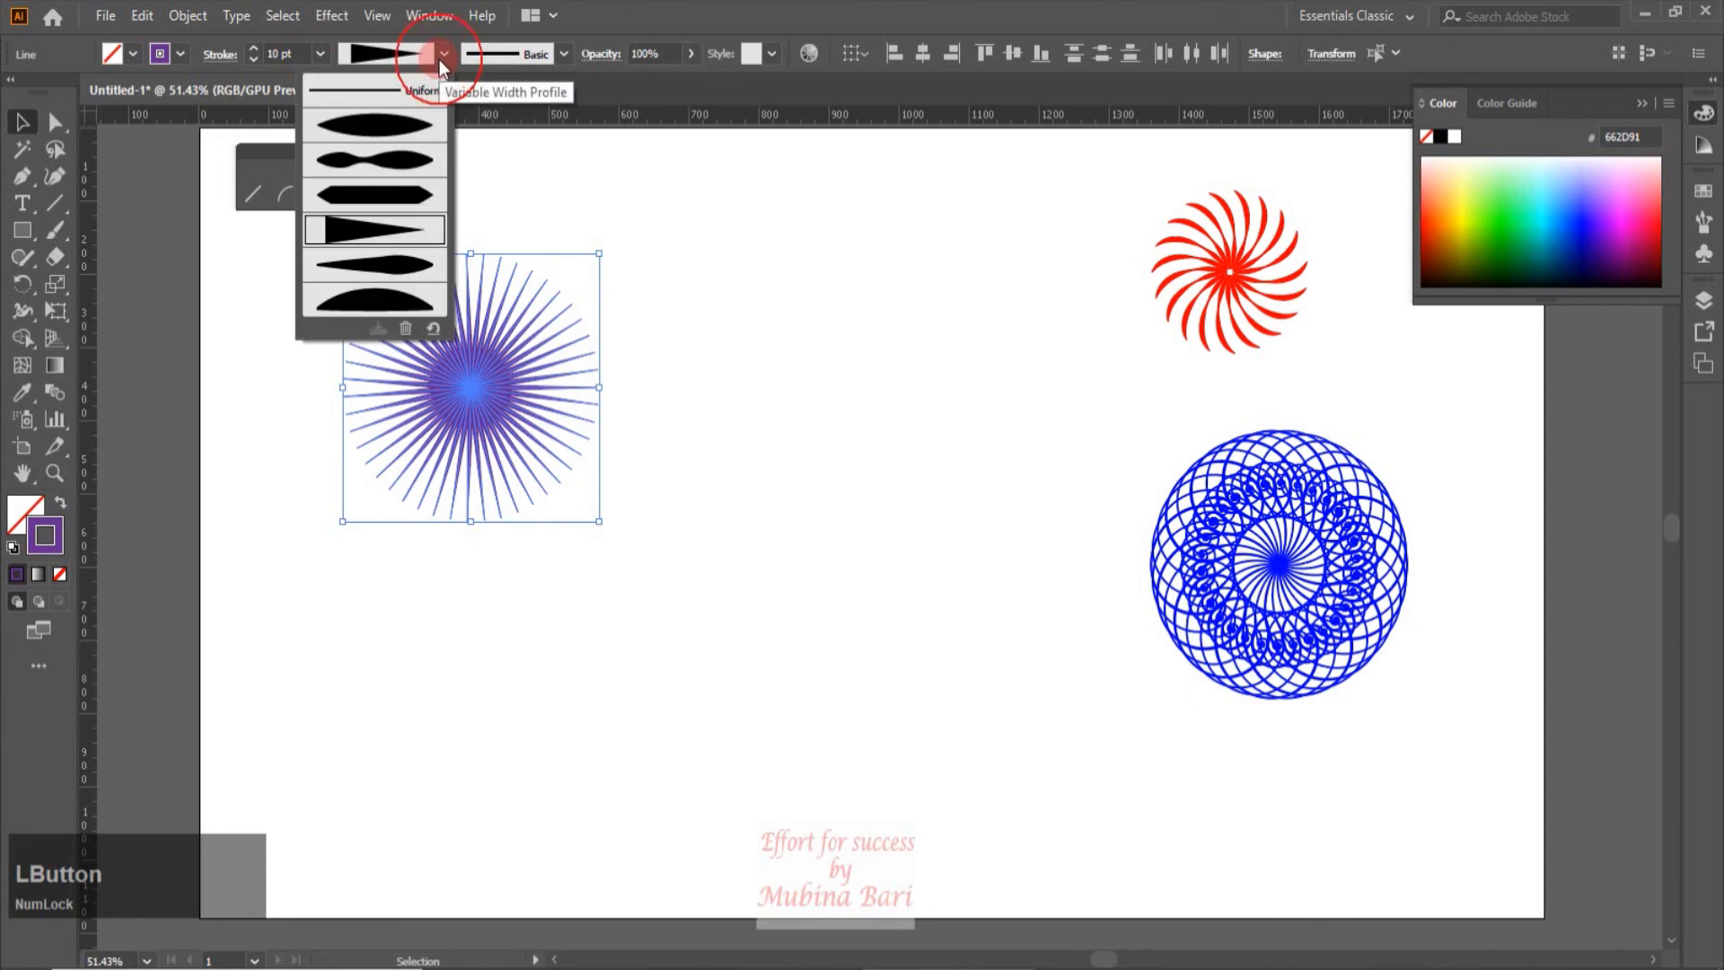
{"action": "left_click", "coordinate": [407, 207]}
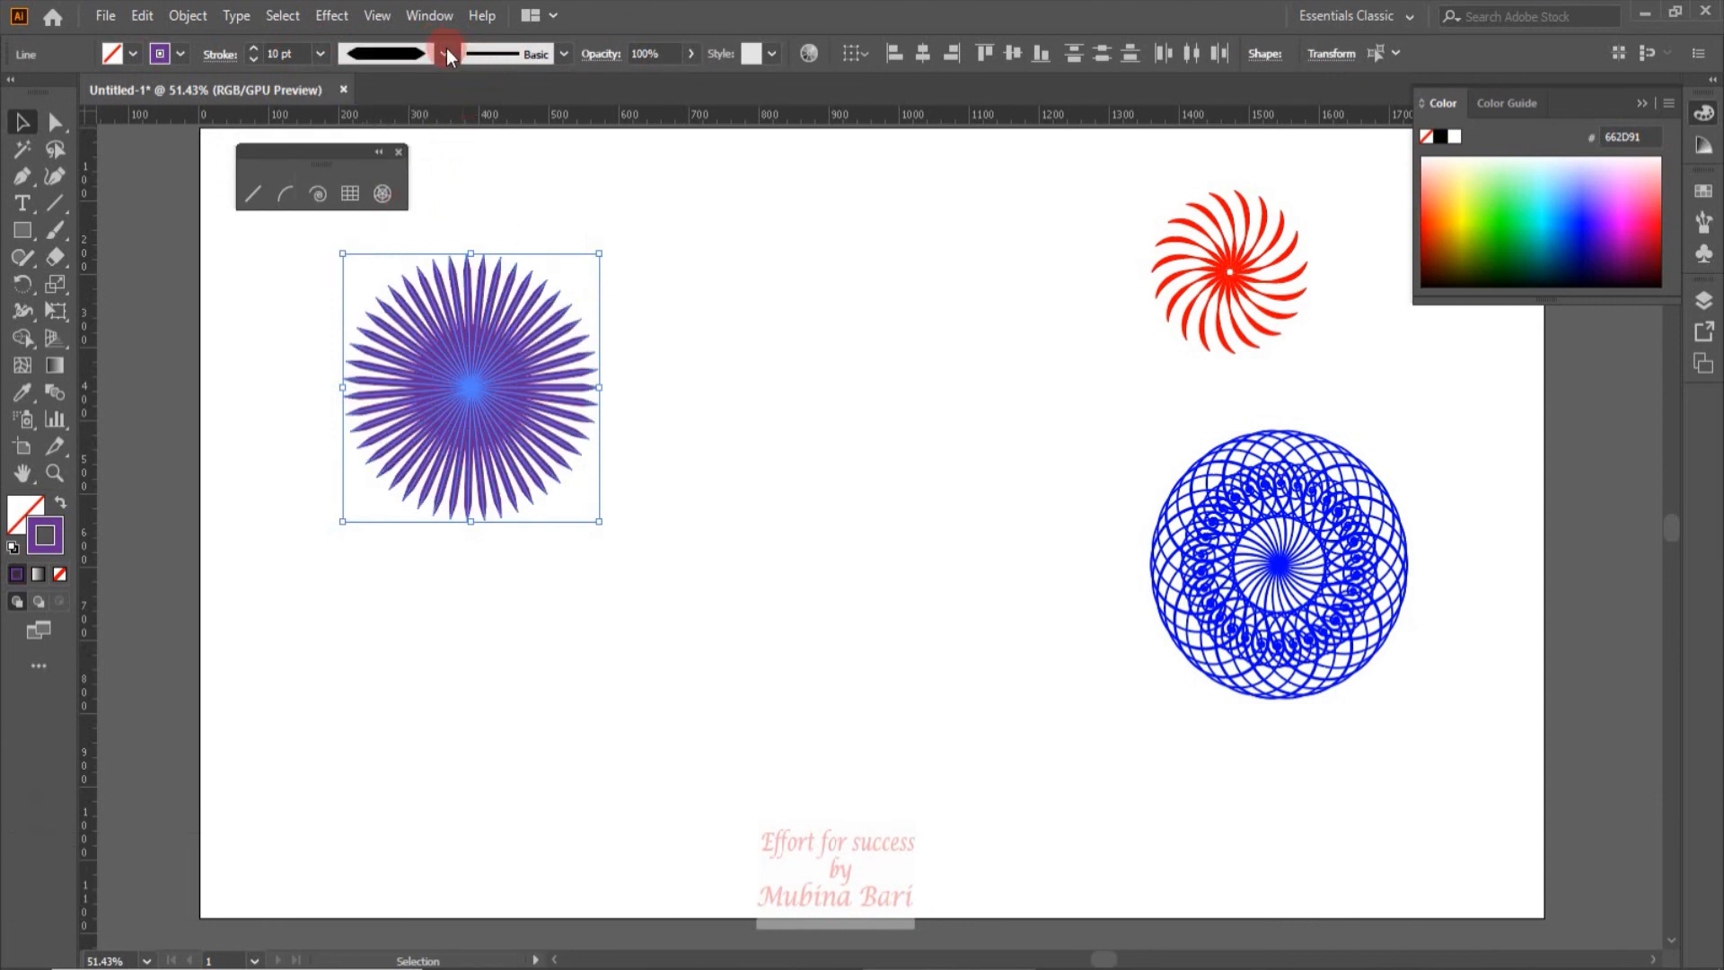
{"action": "left_click", "coordinate": [719, 310]}
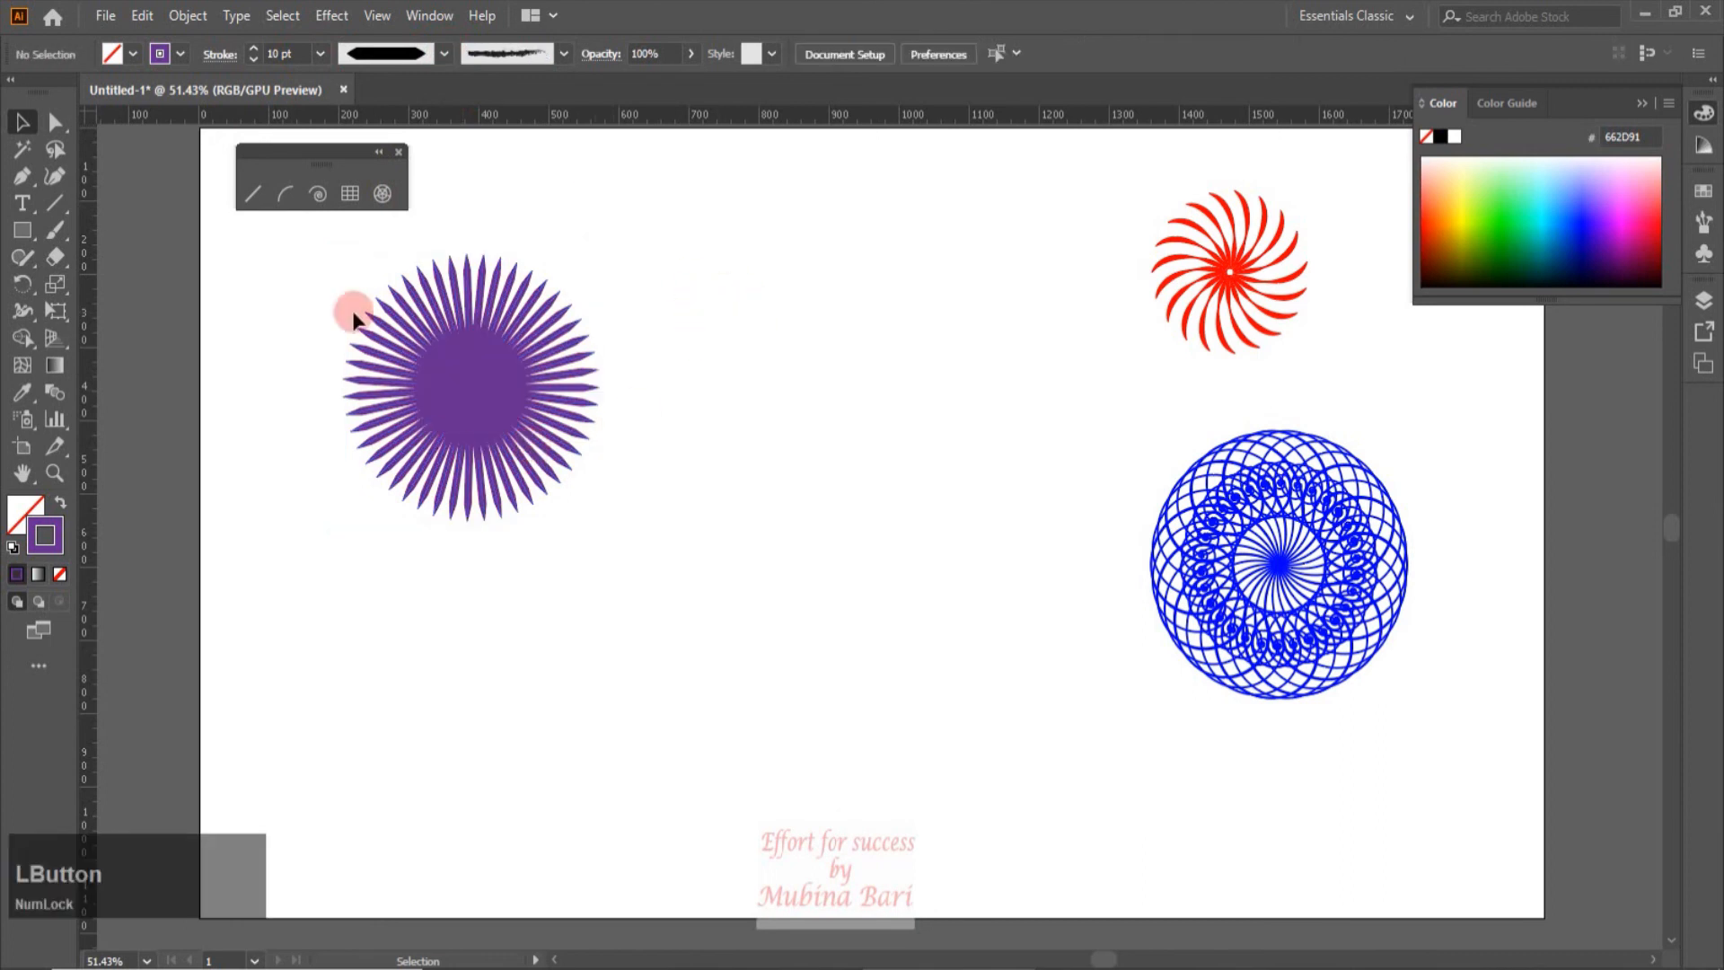